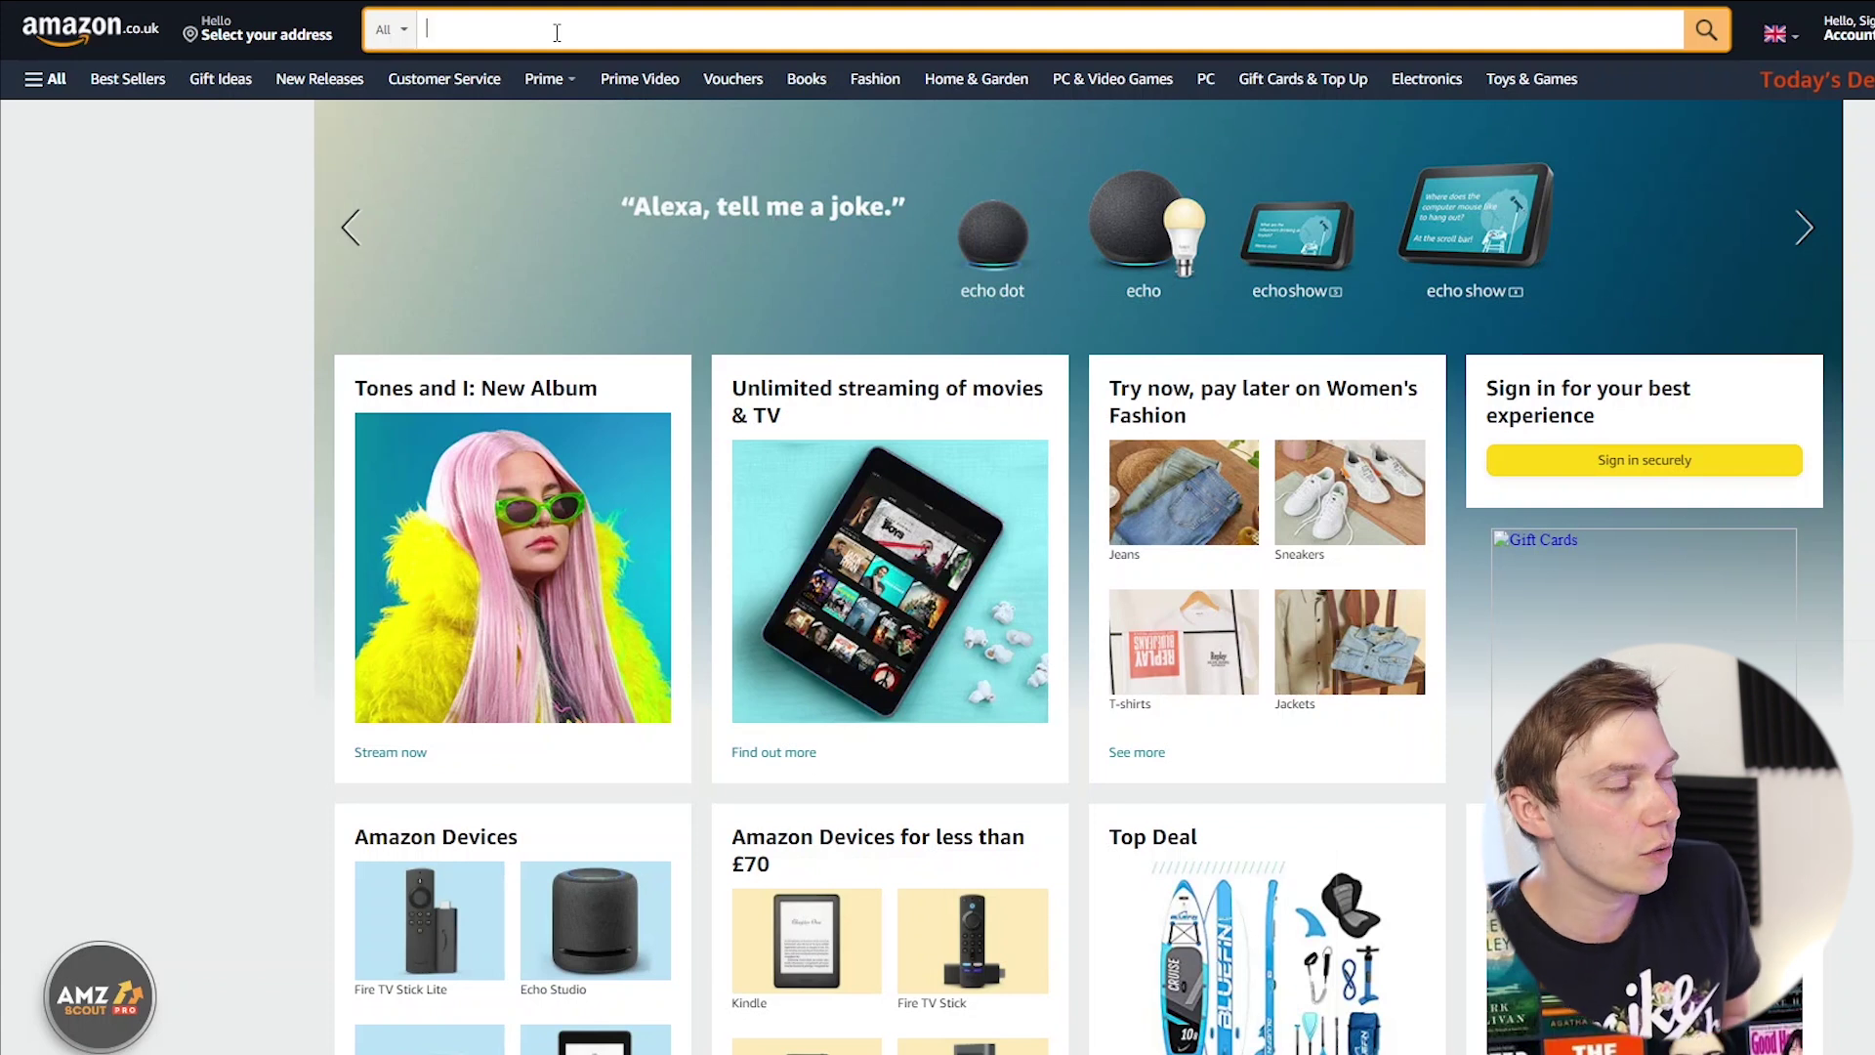
Search Amazon.co.uk for "yoga mat" and open the TOPLUS Classic Pro yoga mat listing to read its product details.
text(a mat)
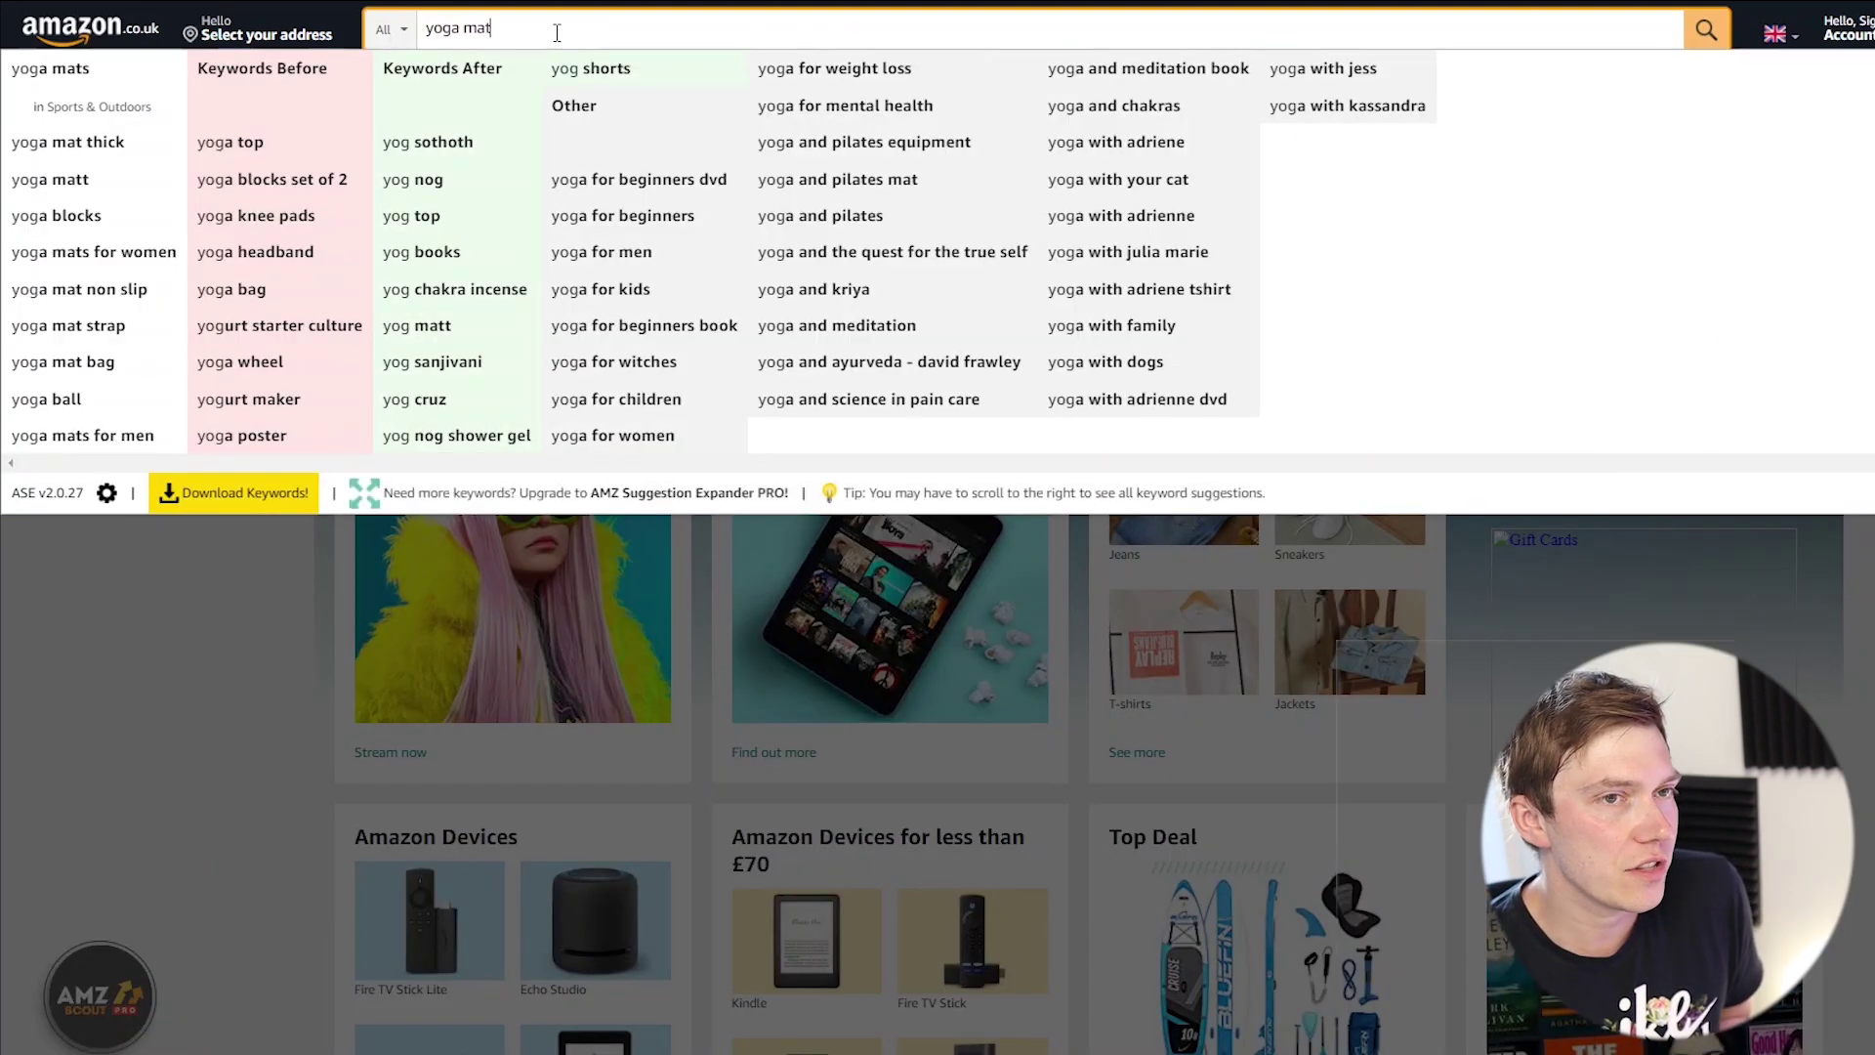
key(Return)
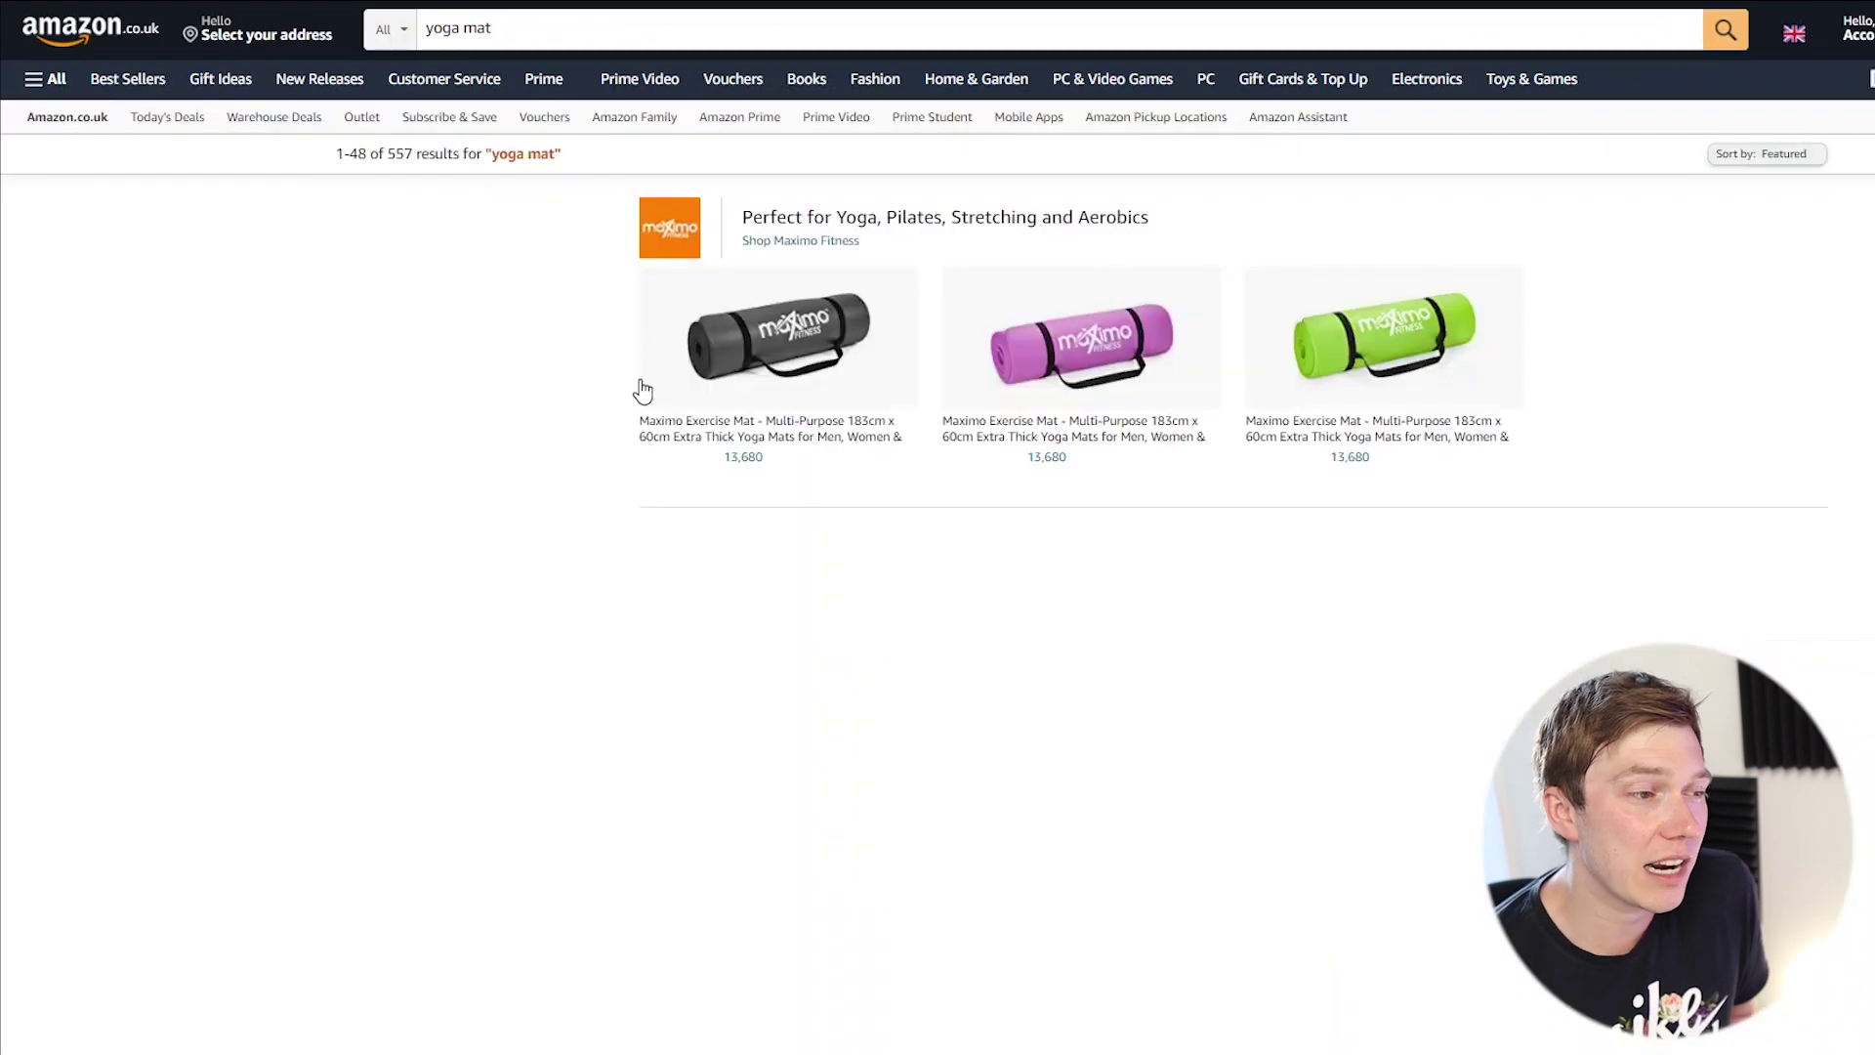
scroll(369, 439, down, 1)
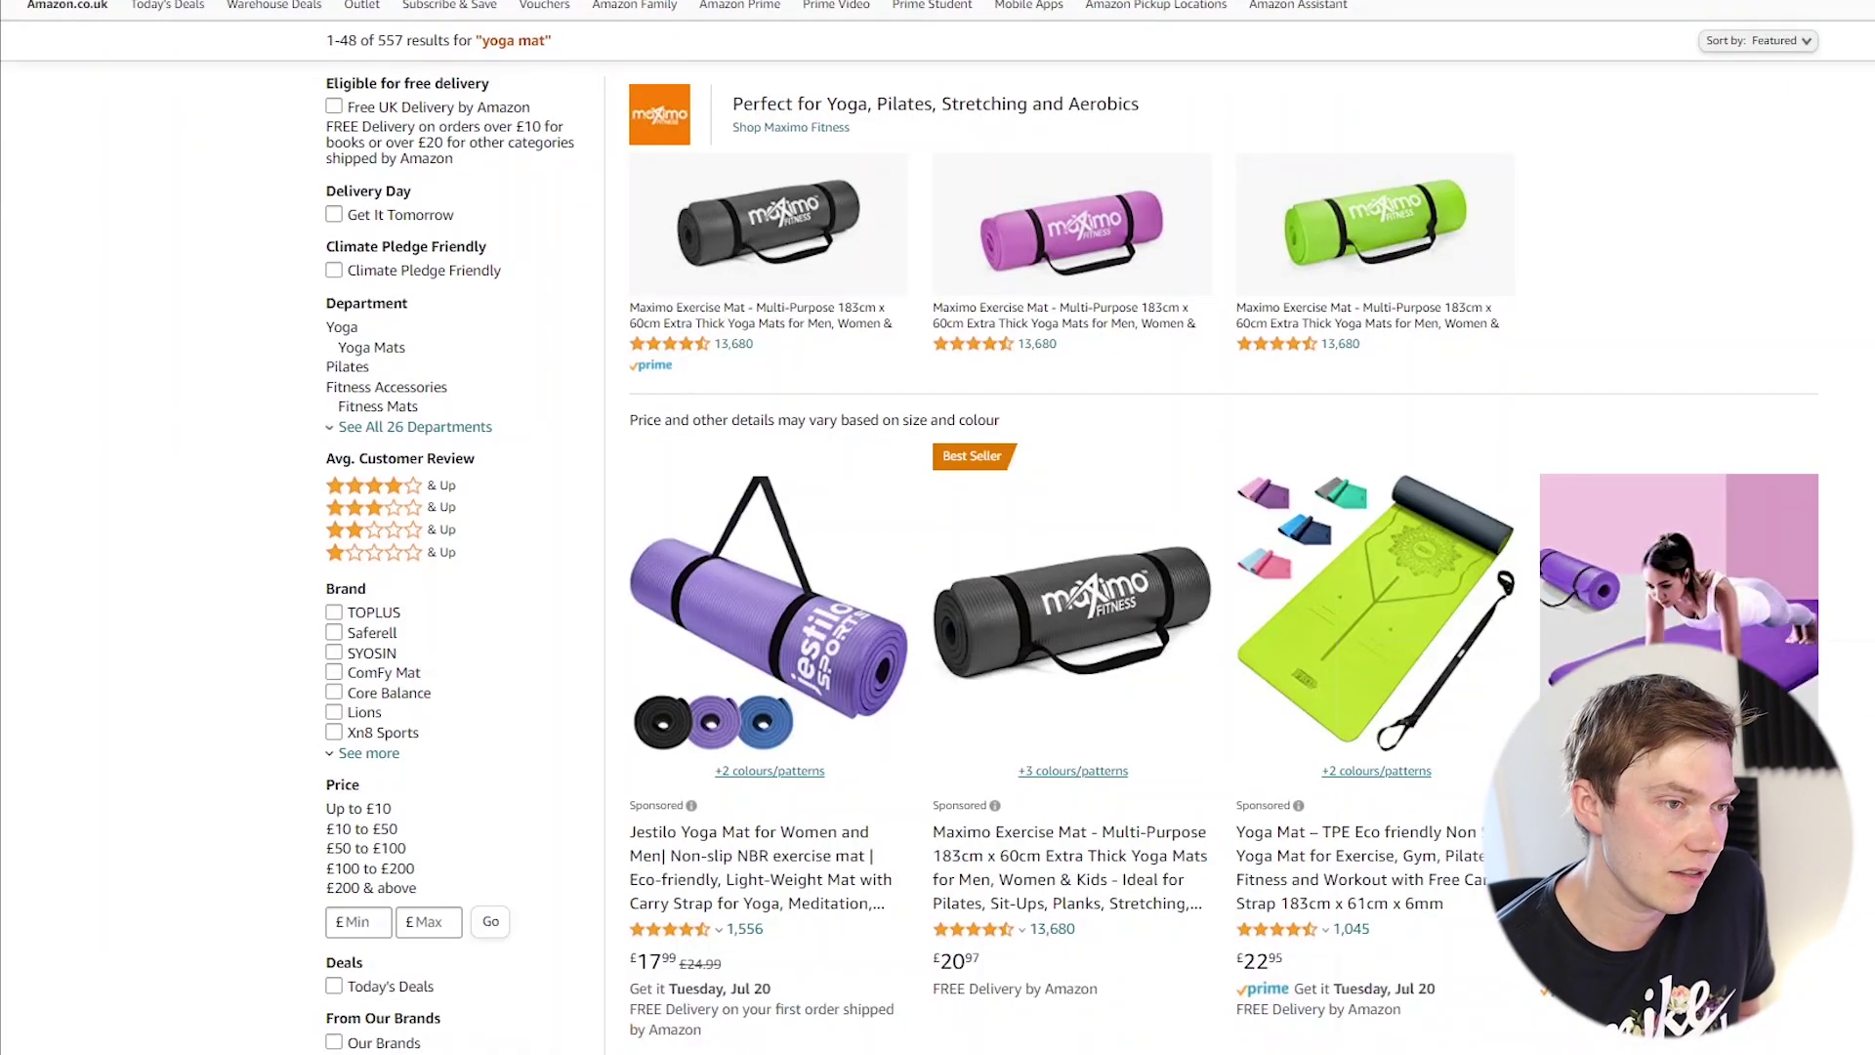
scroll(446, 717, down, 7)
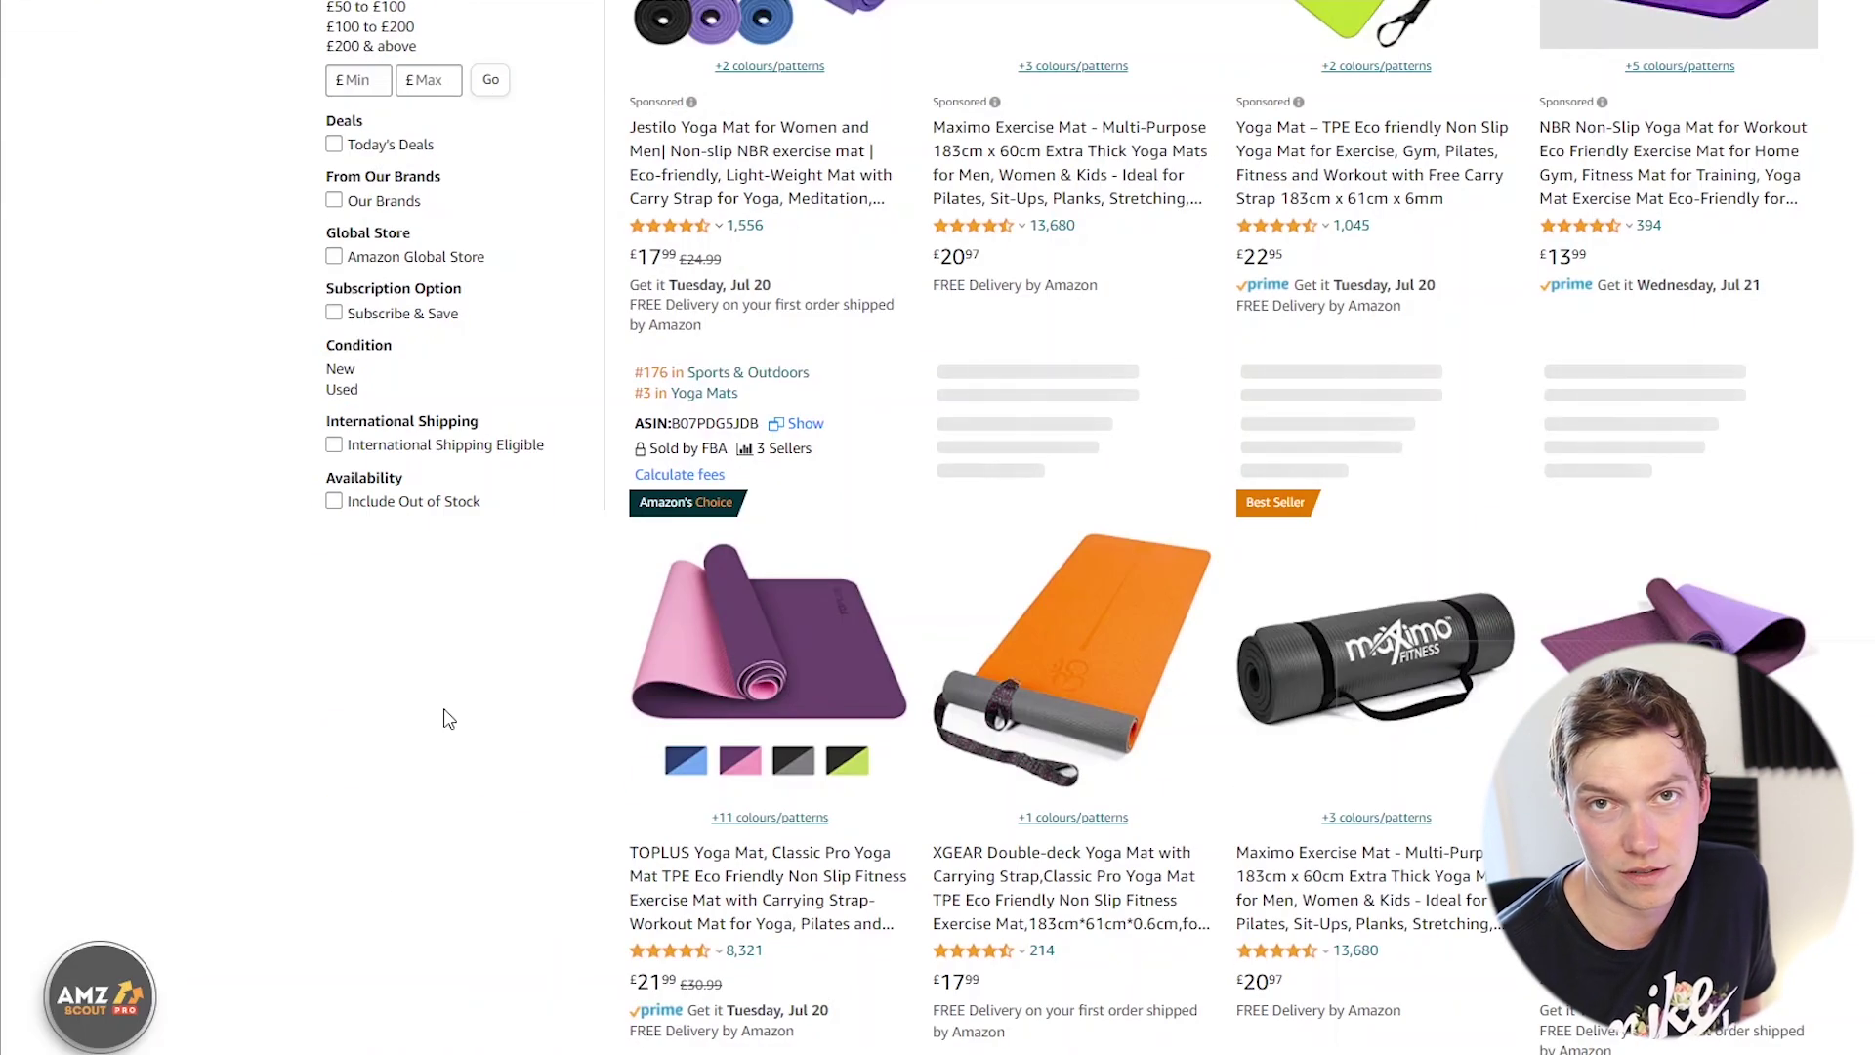
scroll(429, 728, down, 2)
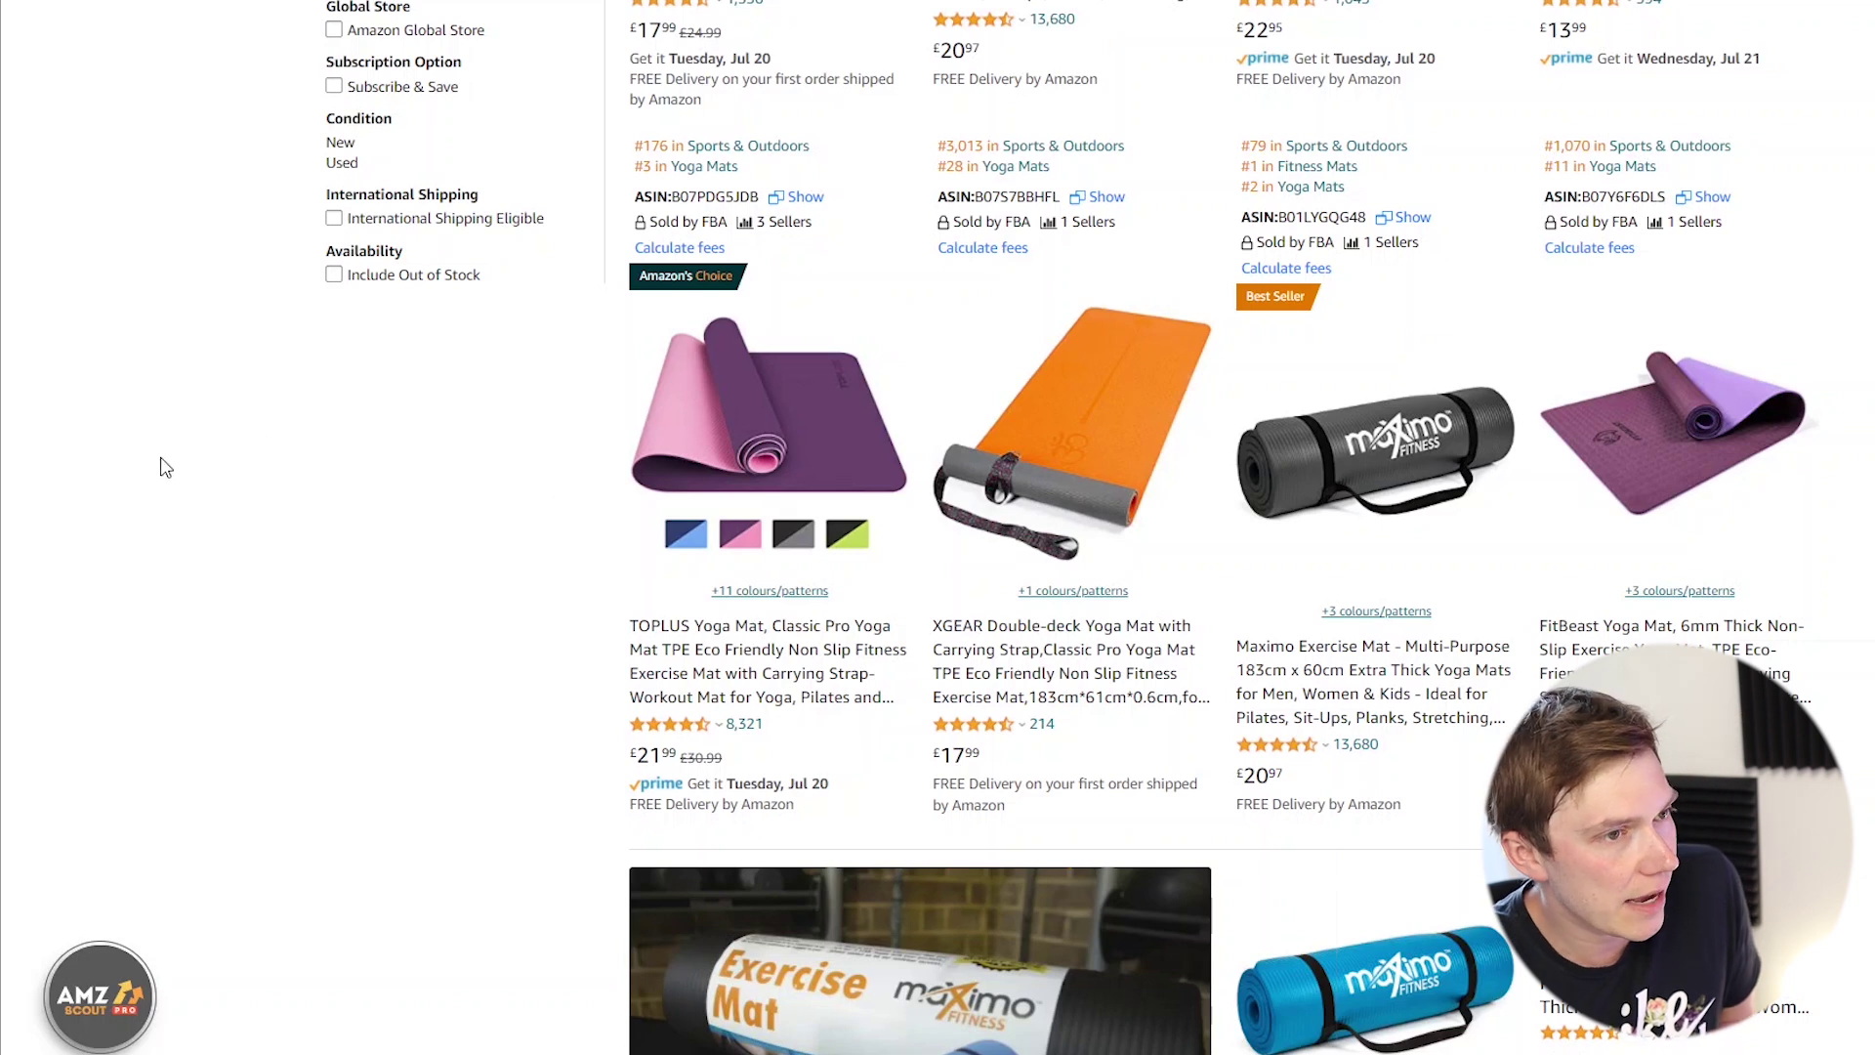
click(674, 410)
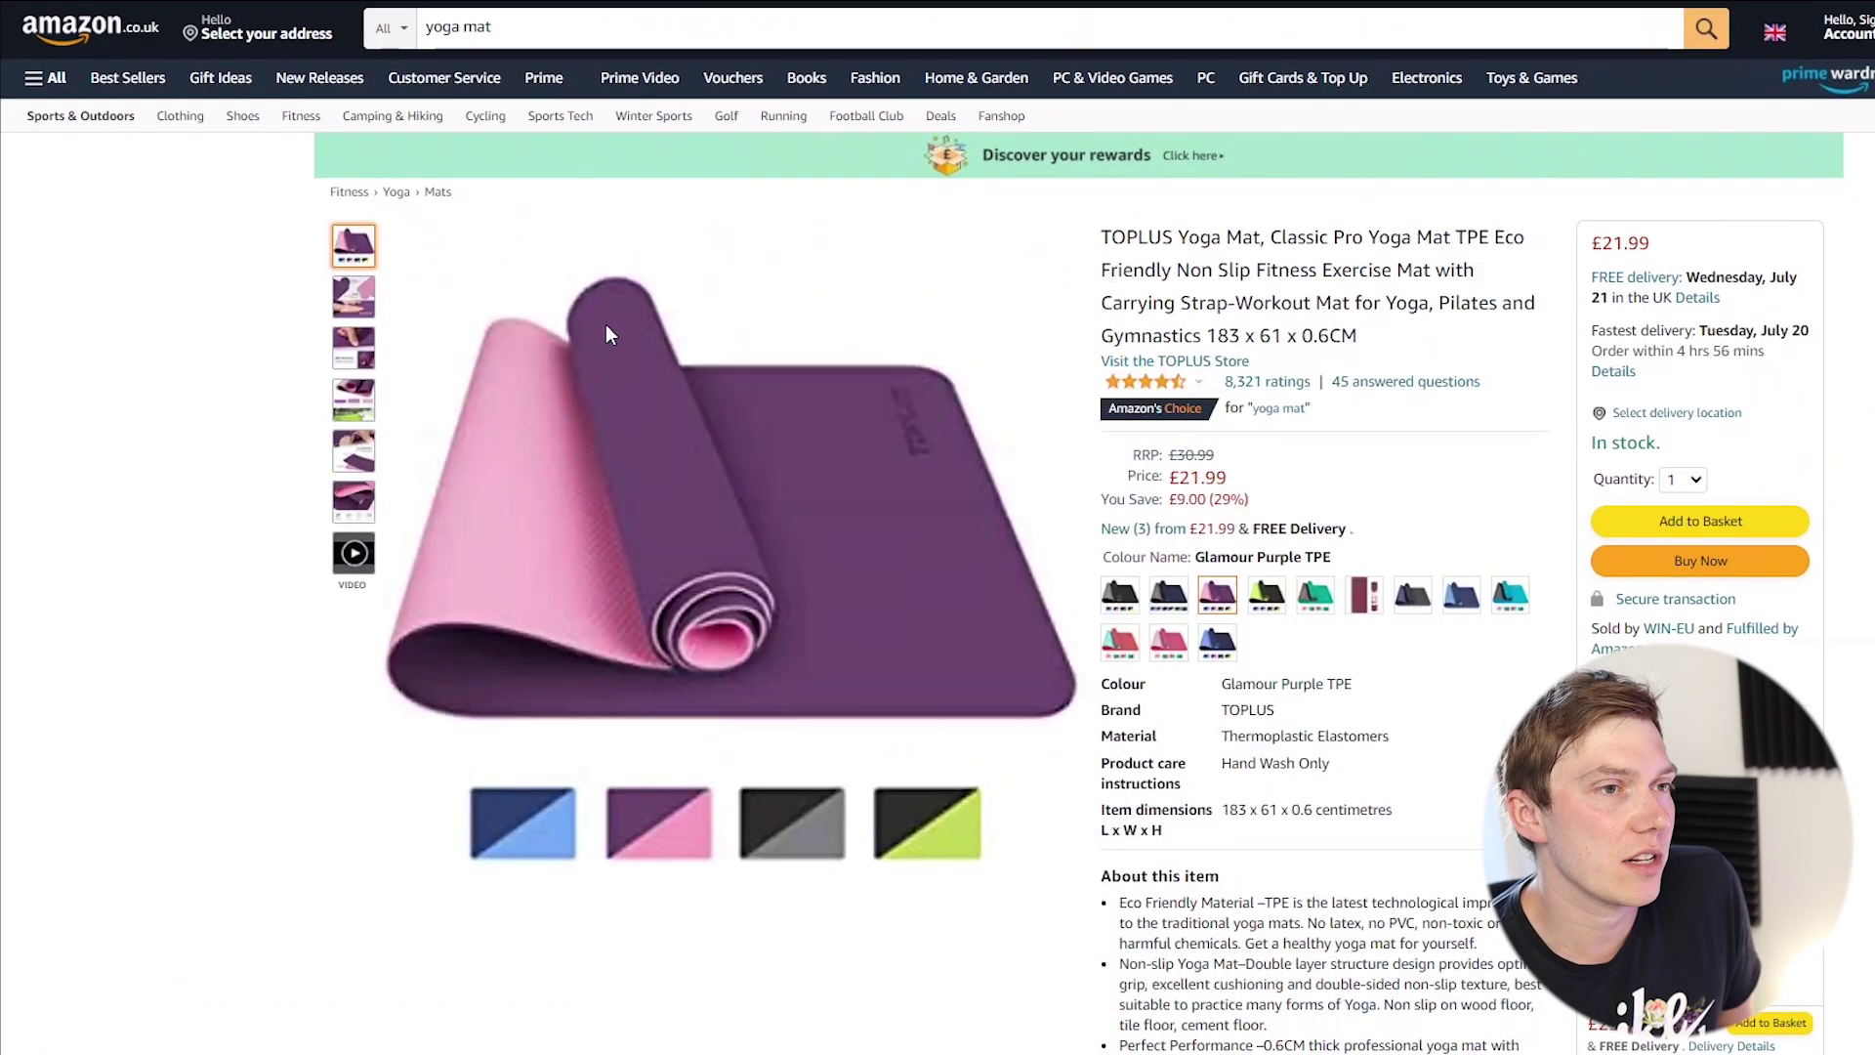
scroll(607, 329, down, 14)
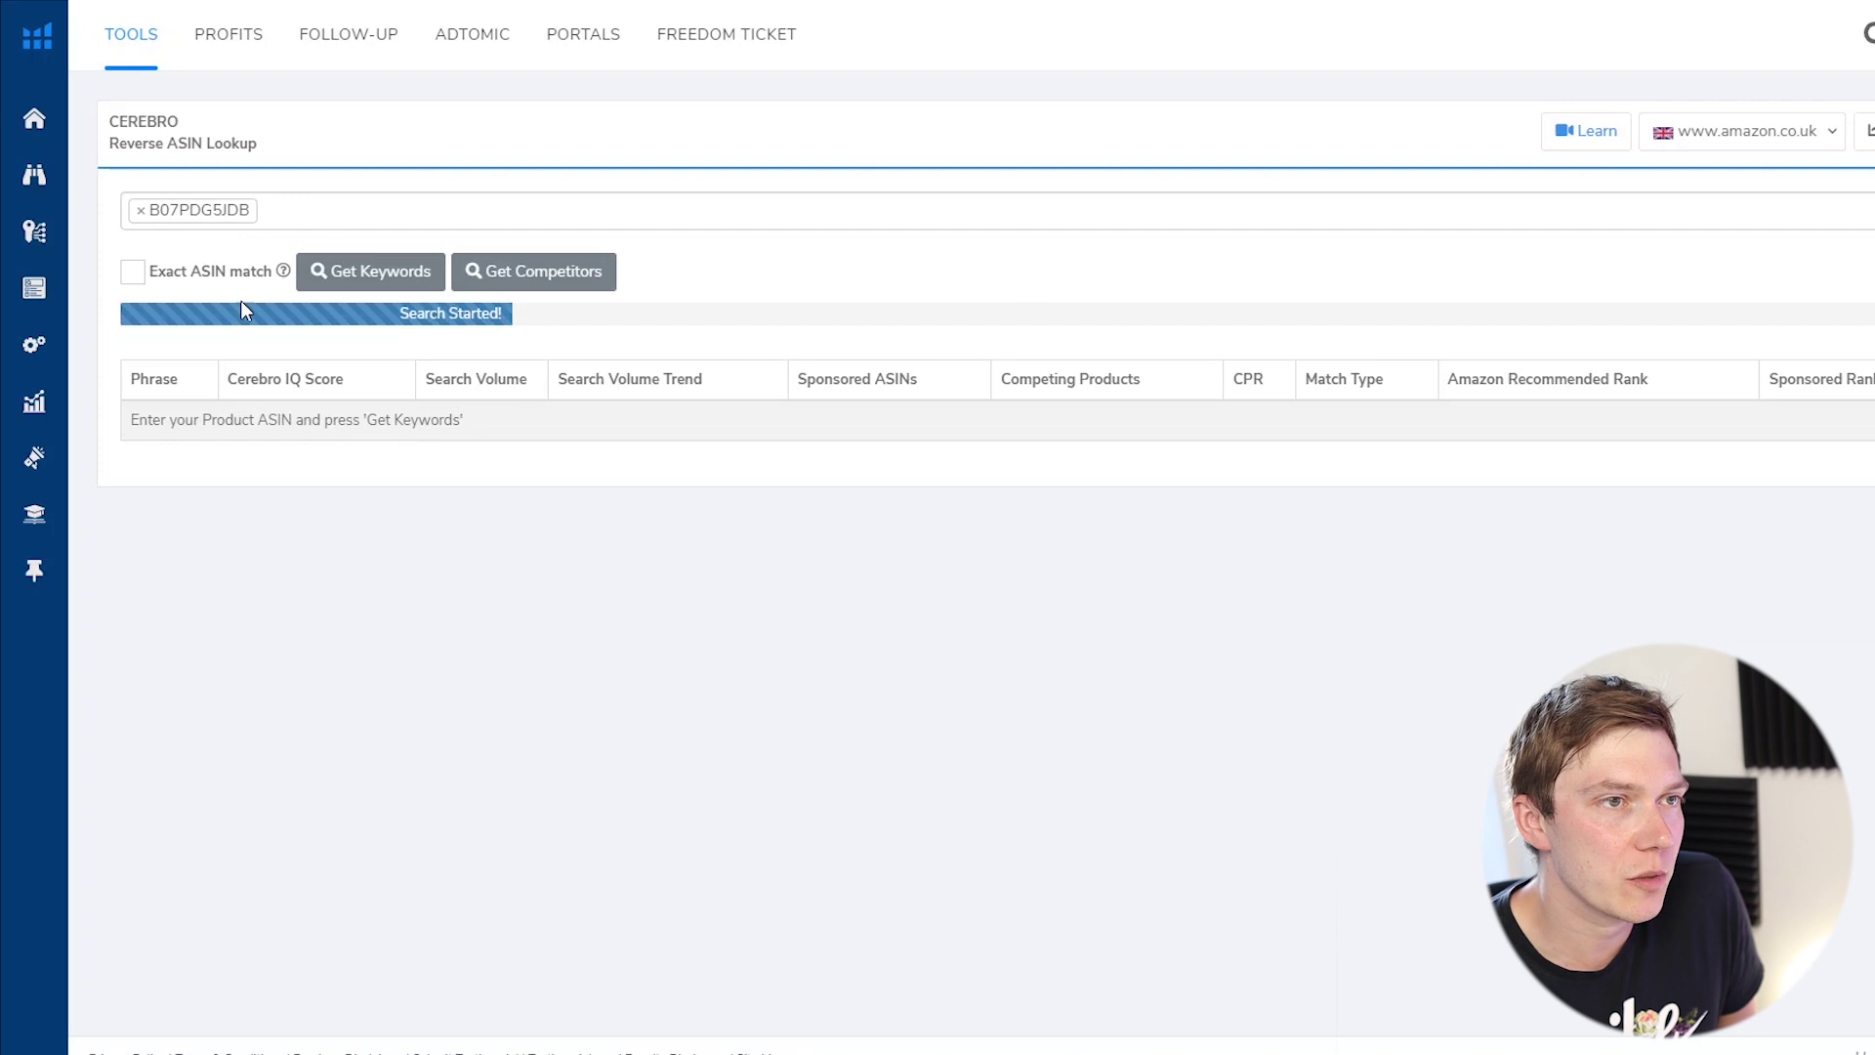
click(1815, 150)
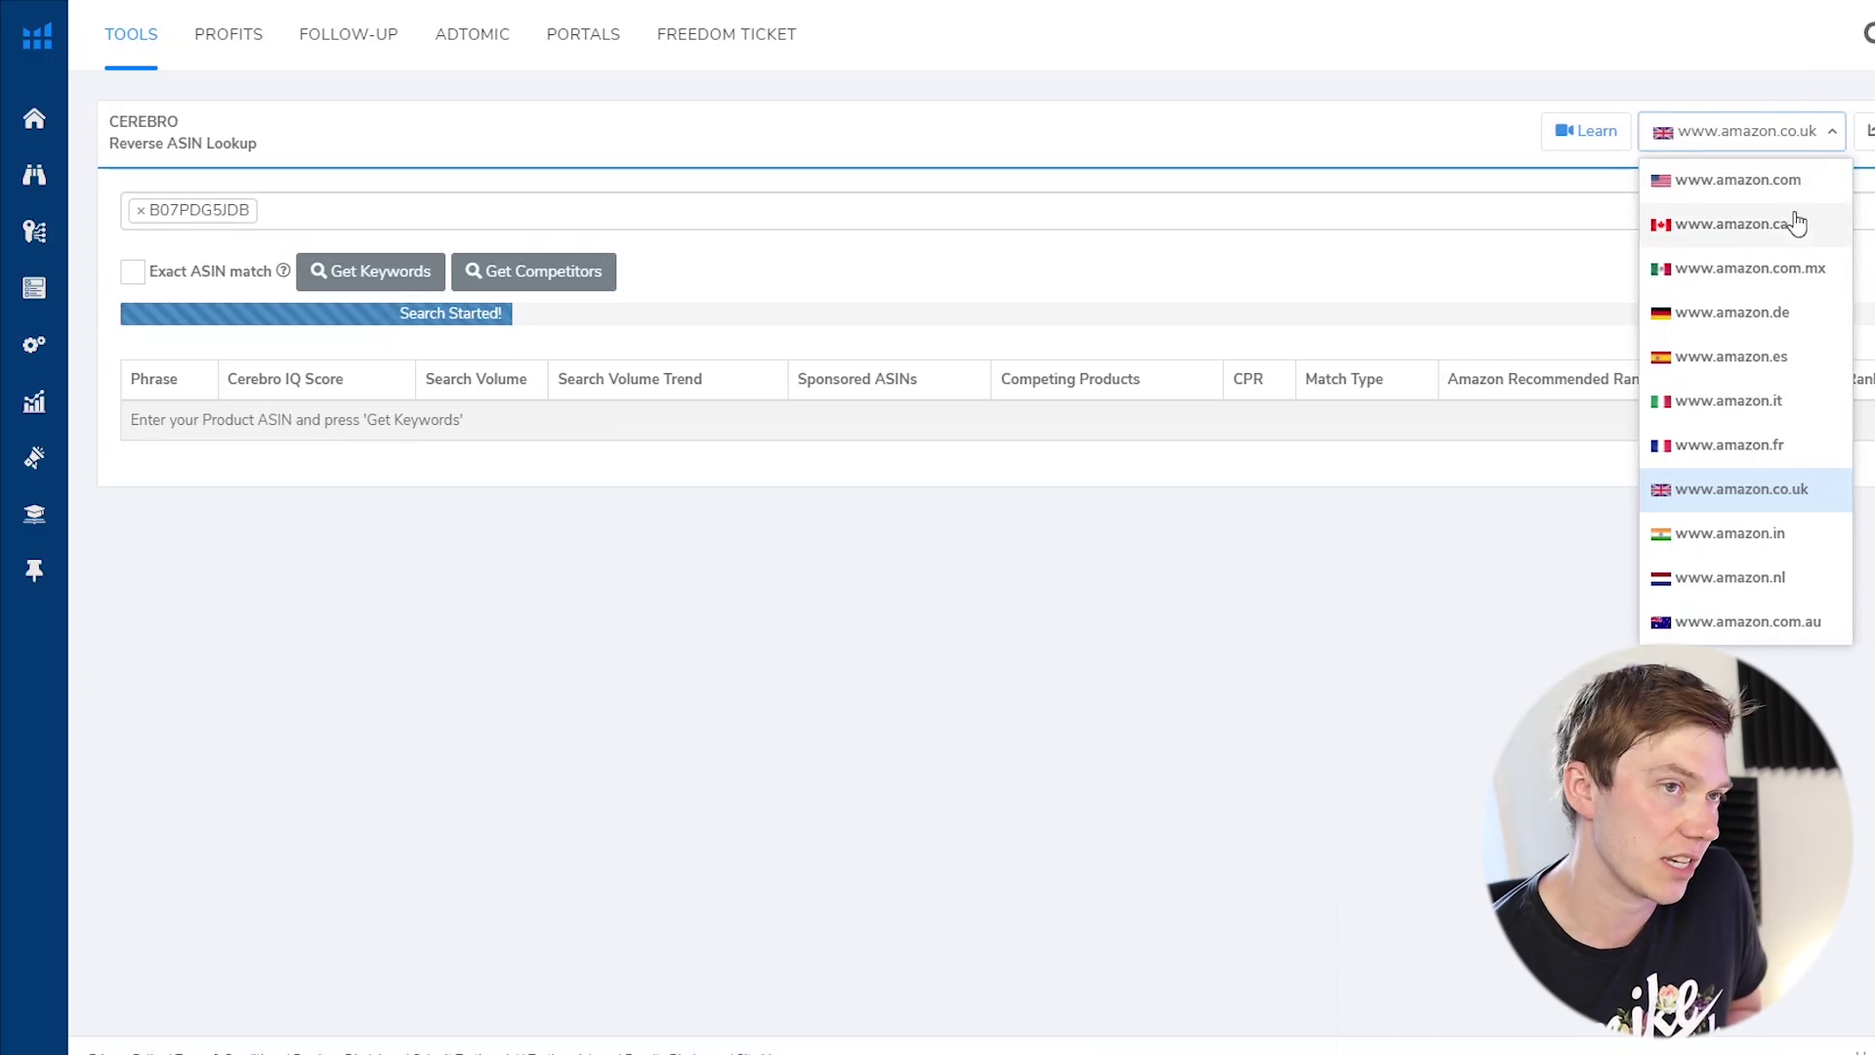
click(1340, 142)
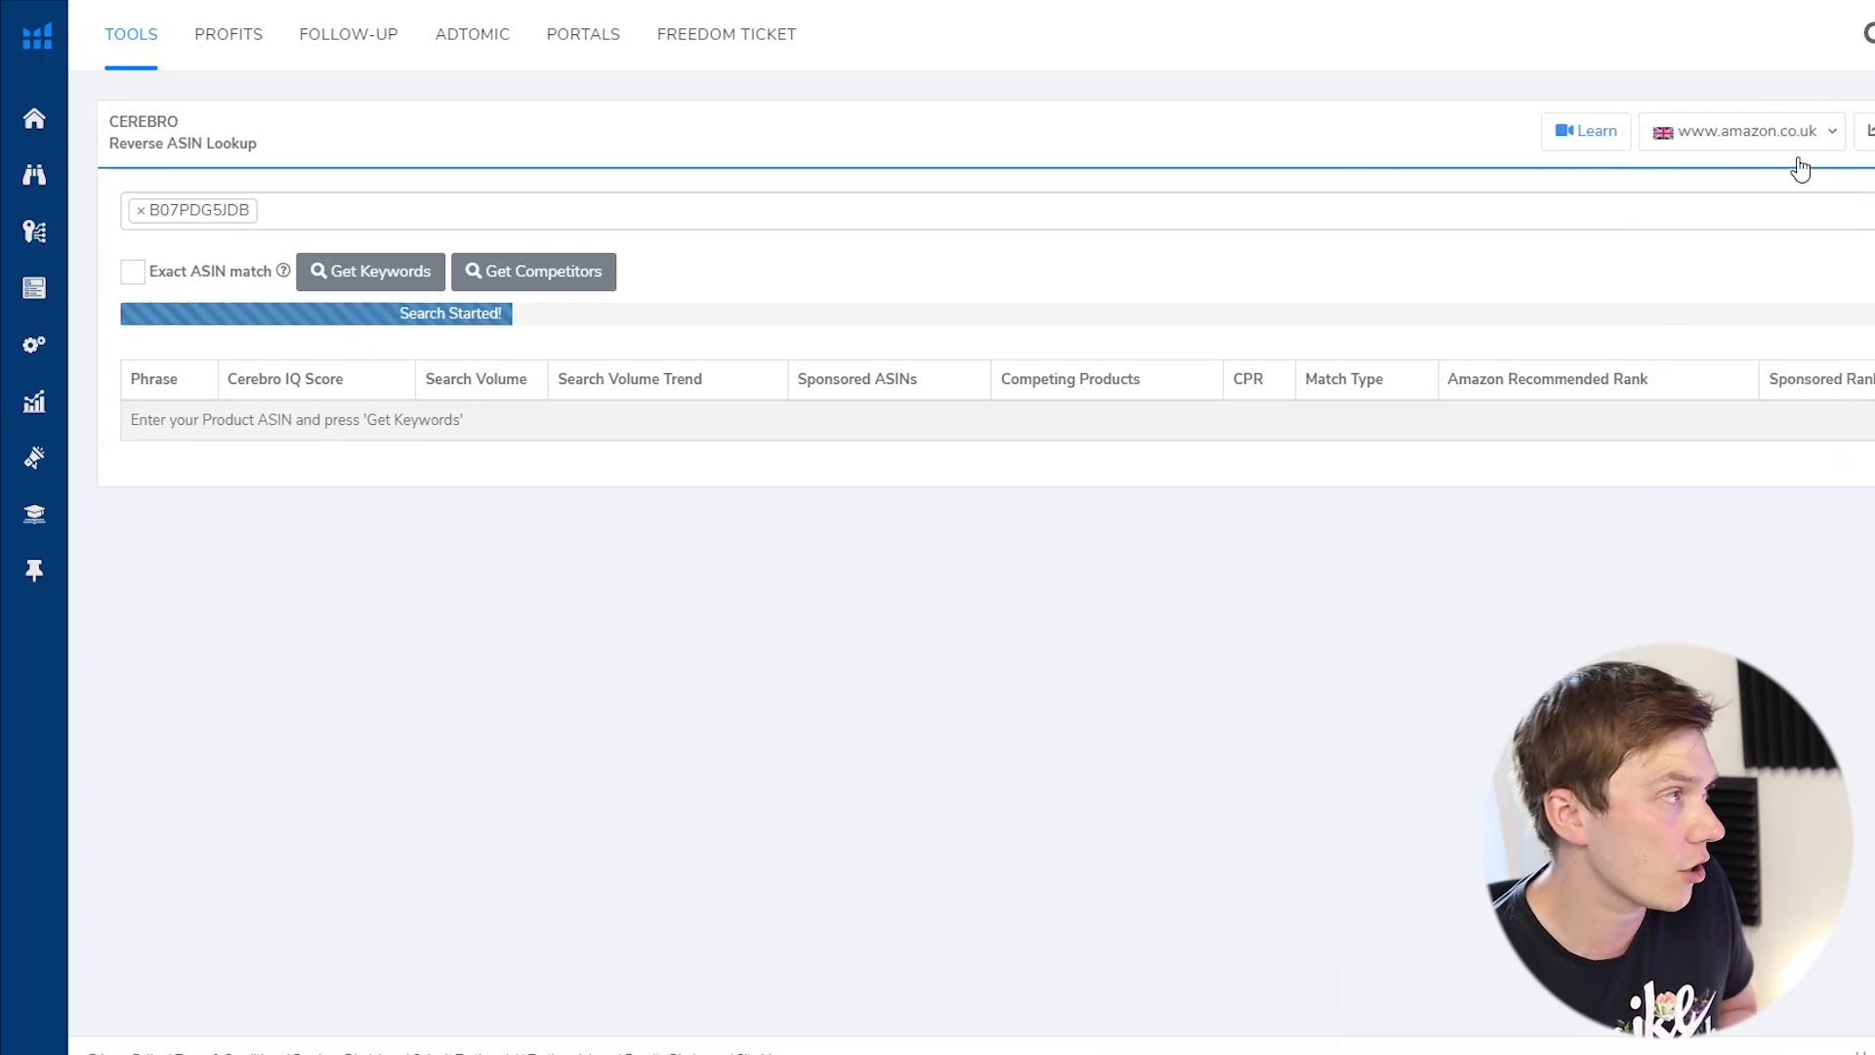
click(682, 227)
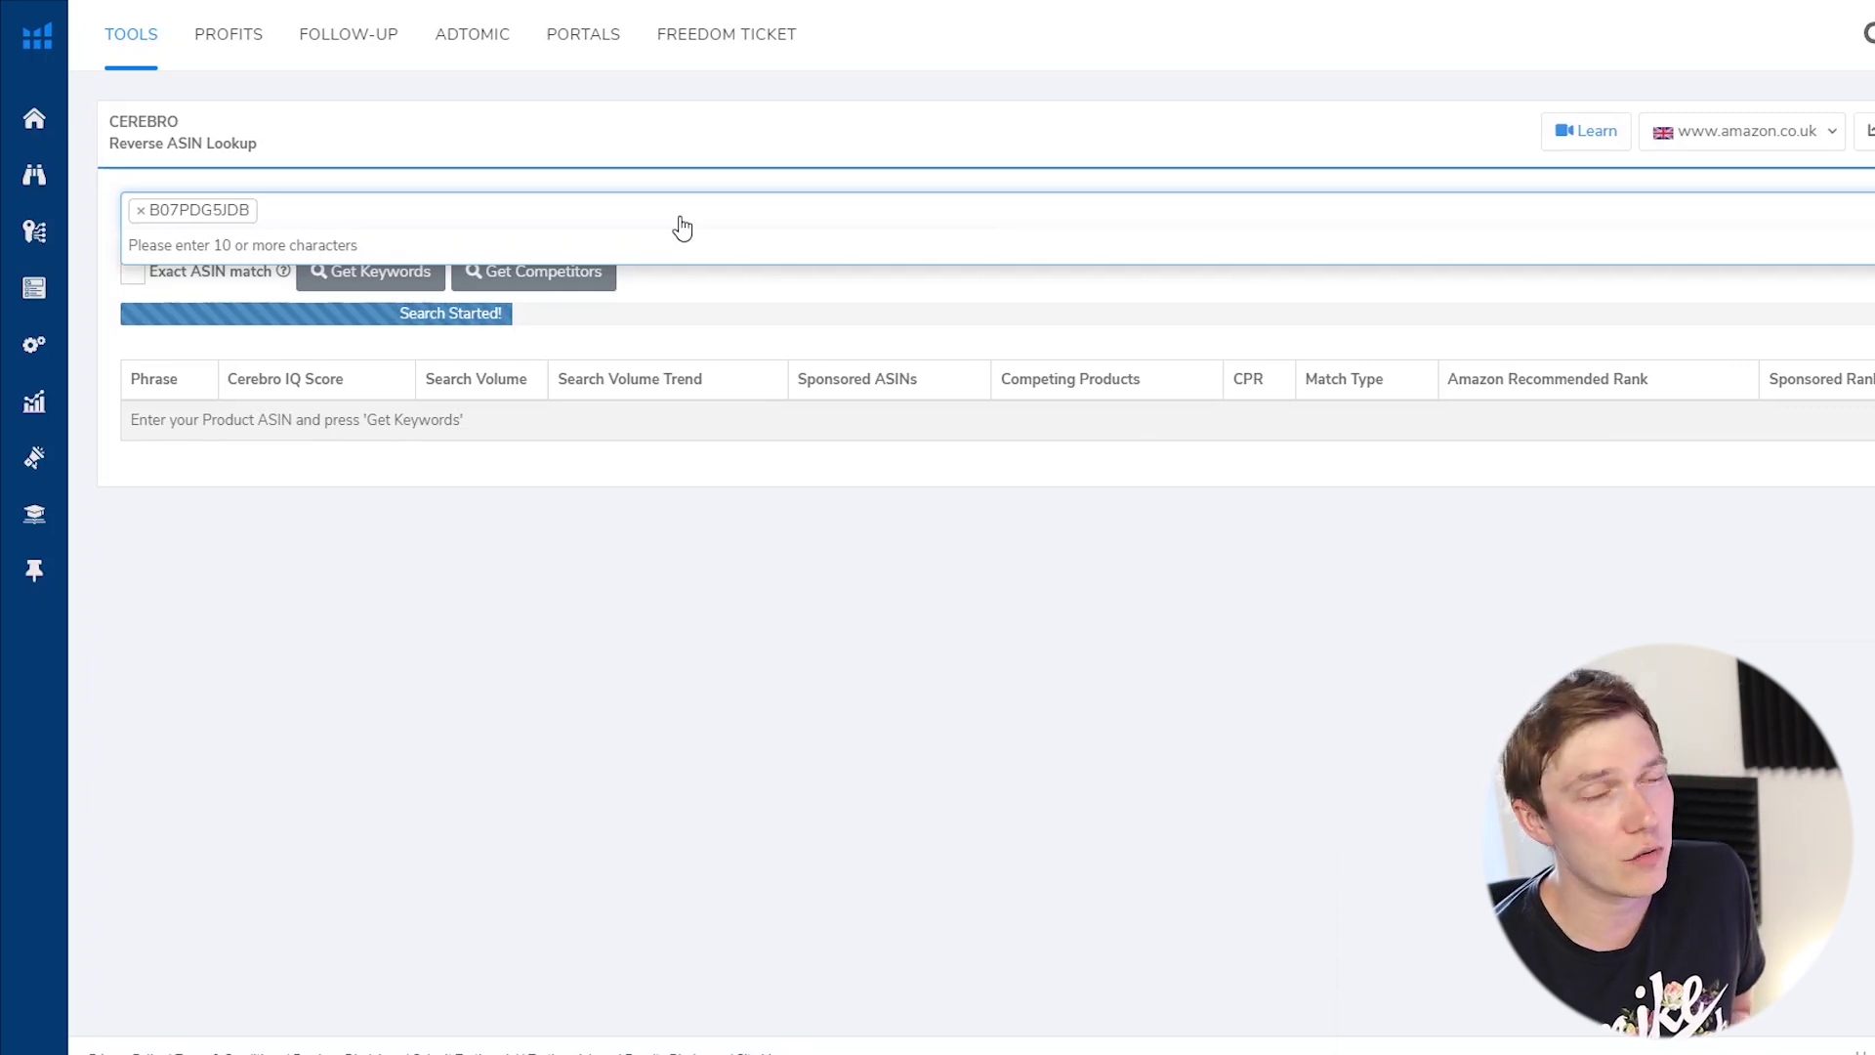
click(632, 130)
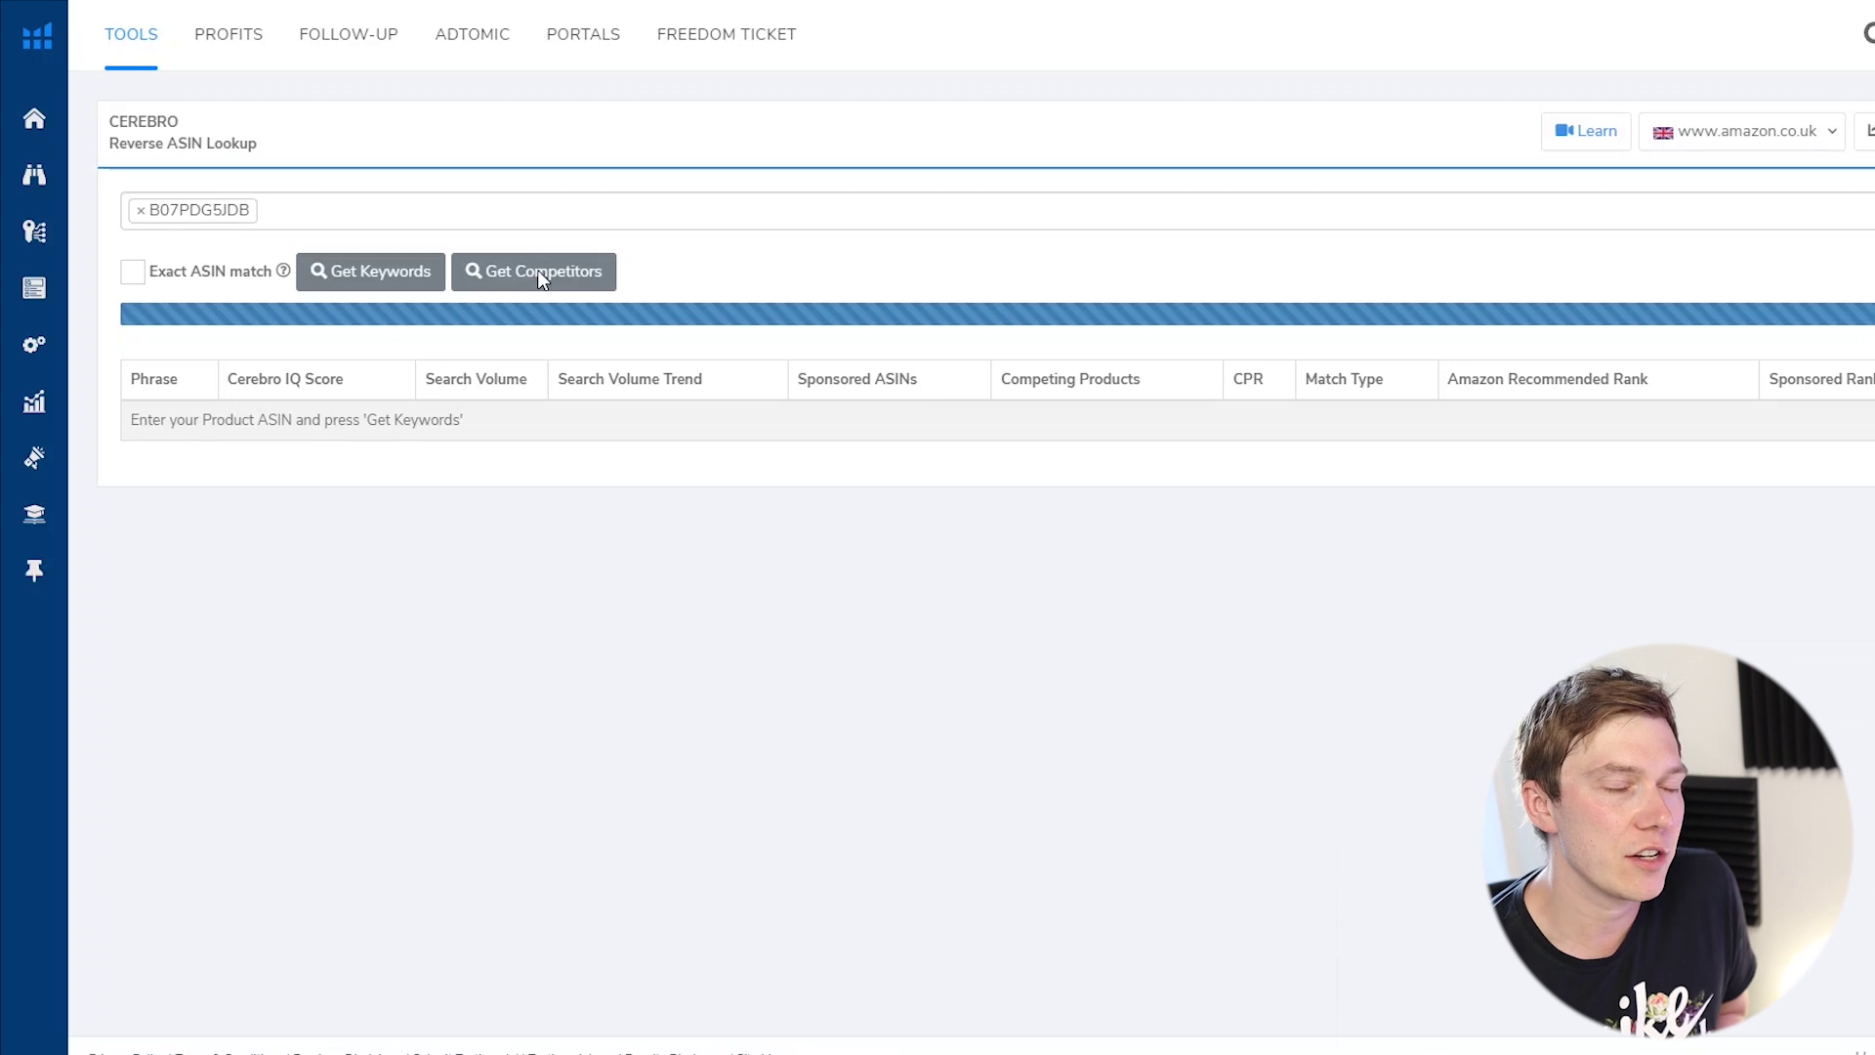
Get competitors for ASIN B07PDG5JDB and select the Maximo B01LYGQG48, TOPLUS B07WR1DJQ8 and HYBRID B08C5NSG3F yoga mats.
click(576, 282)
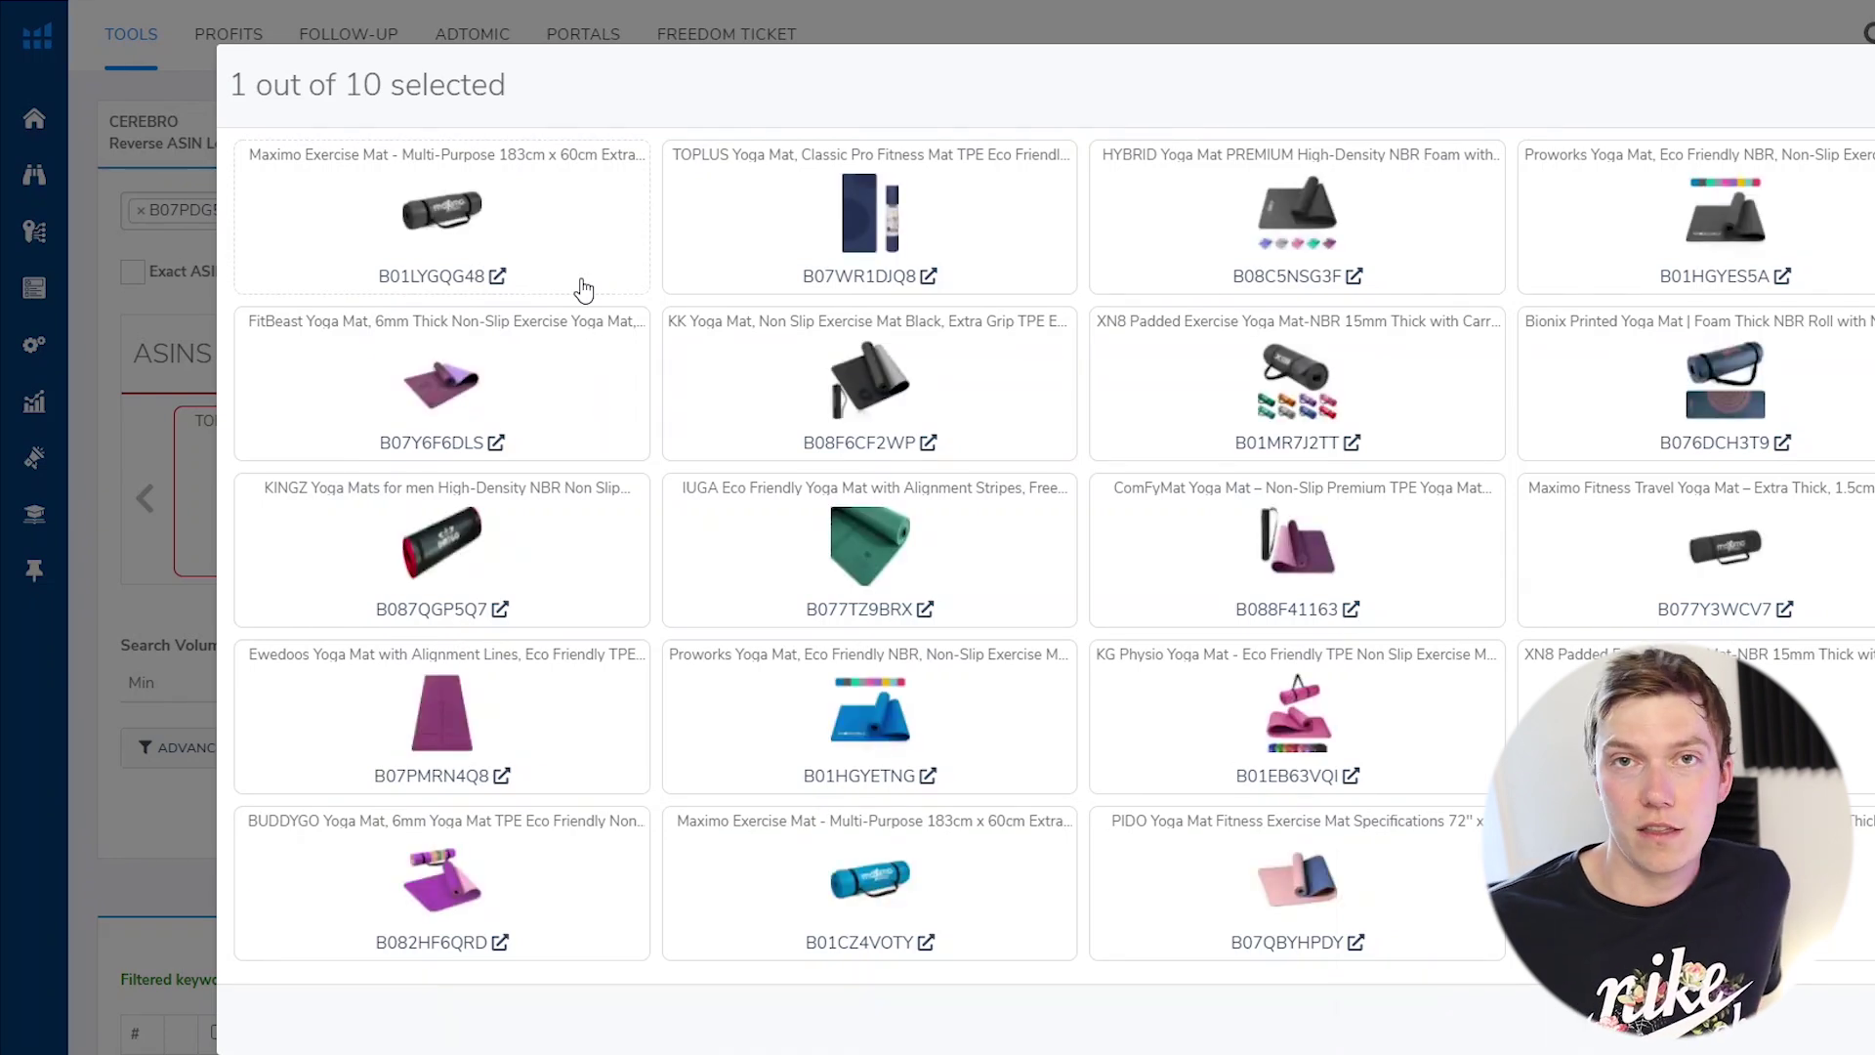
click(497, 238)
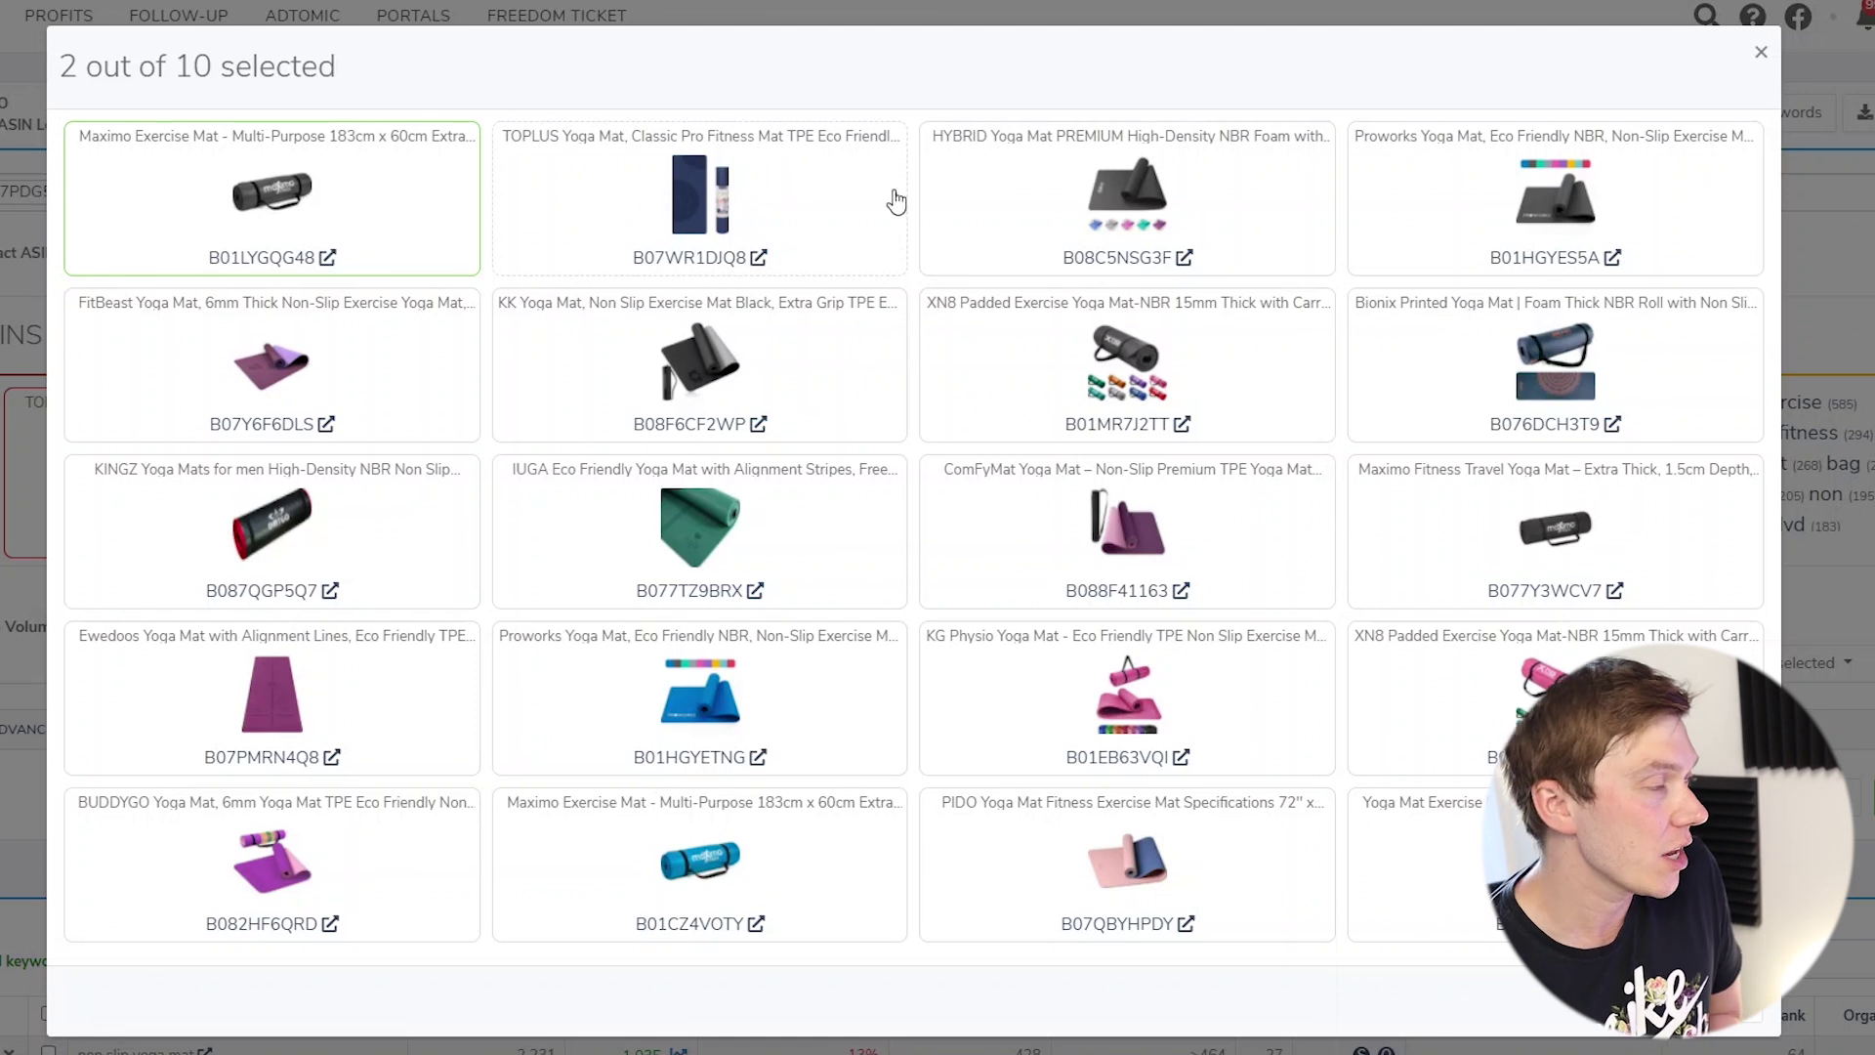
click(1120, 185)
click(1140, 195)
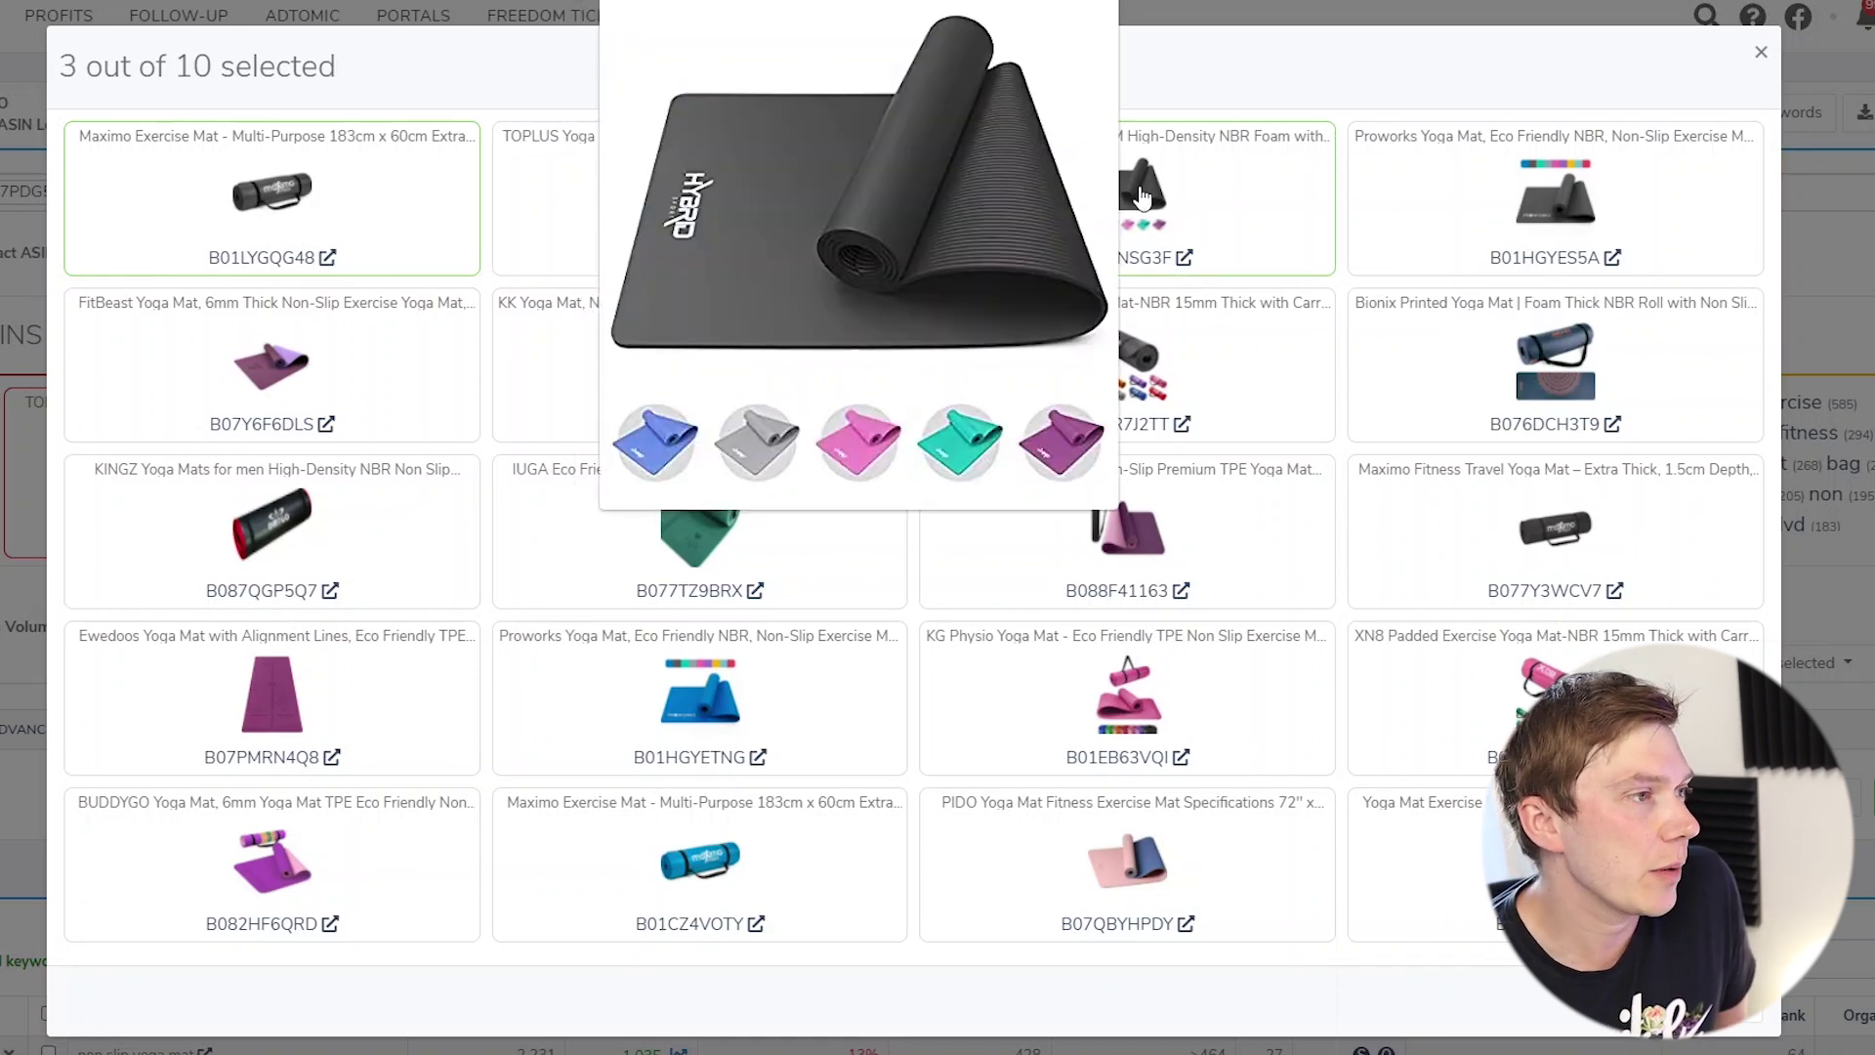
click(564, 240)
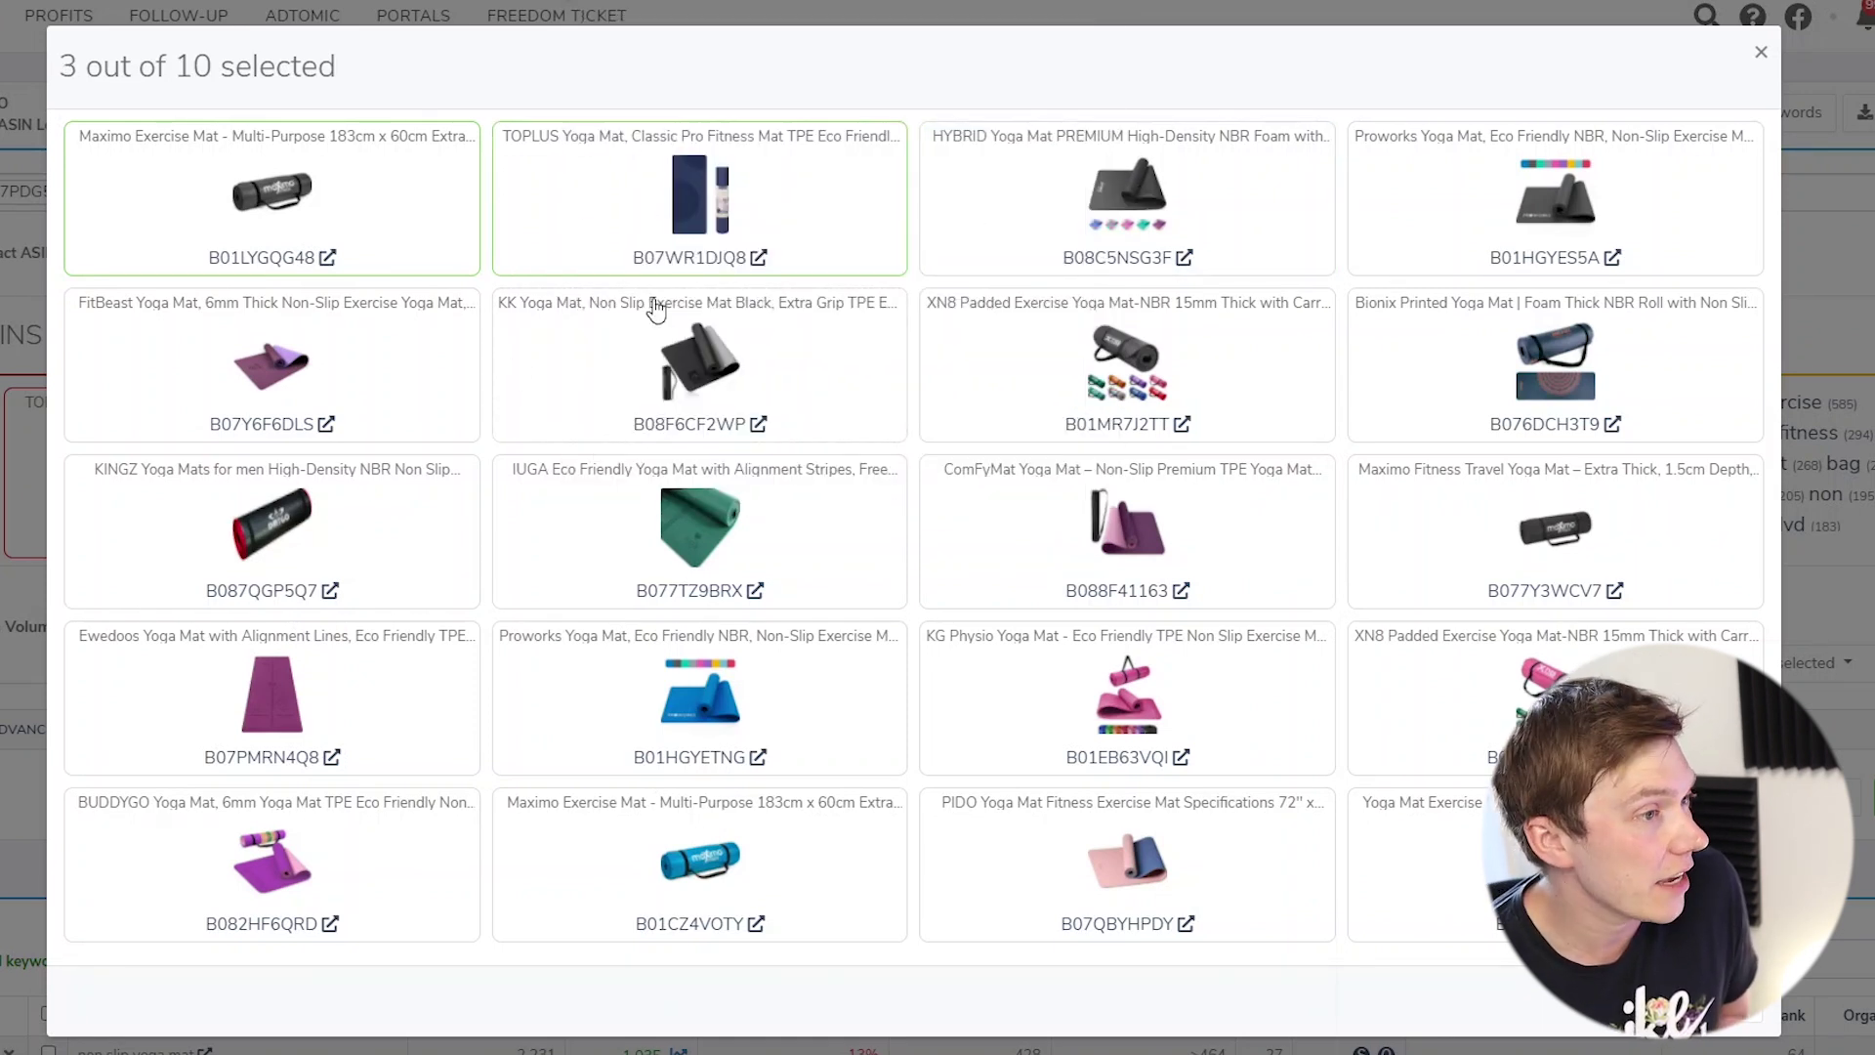
click(1013, 215)
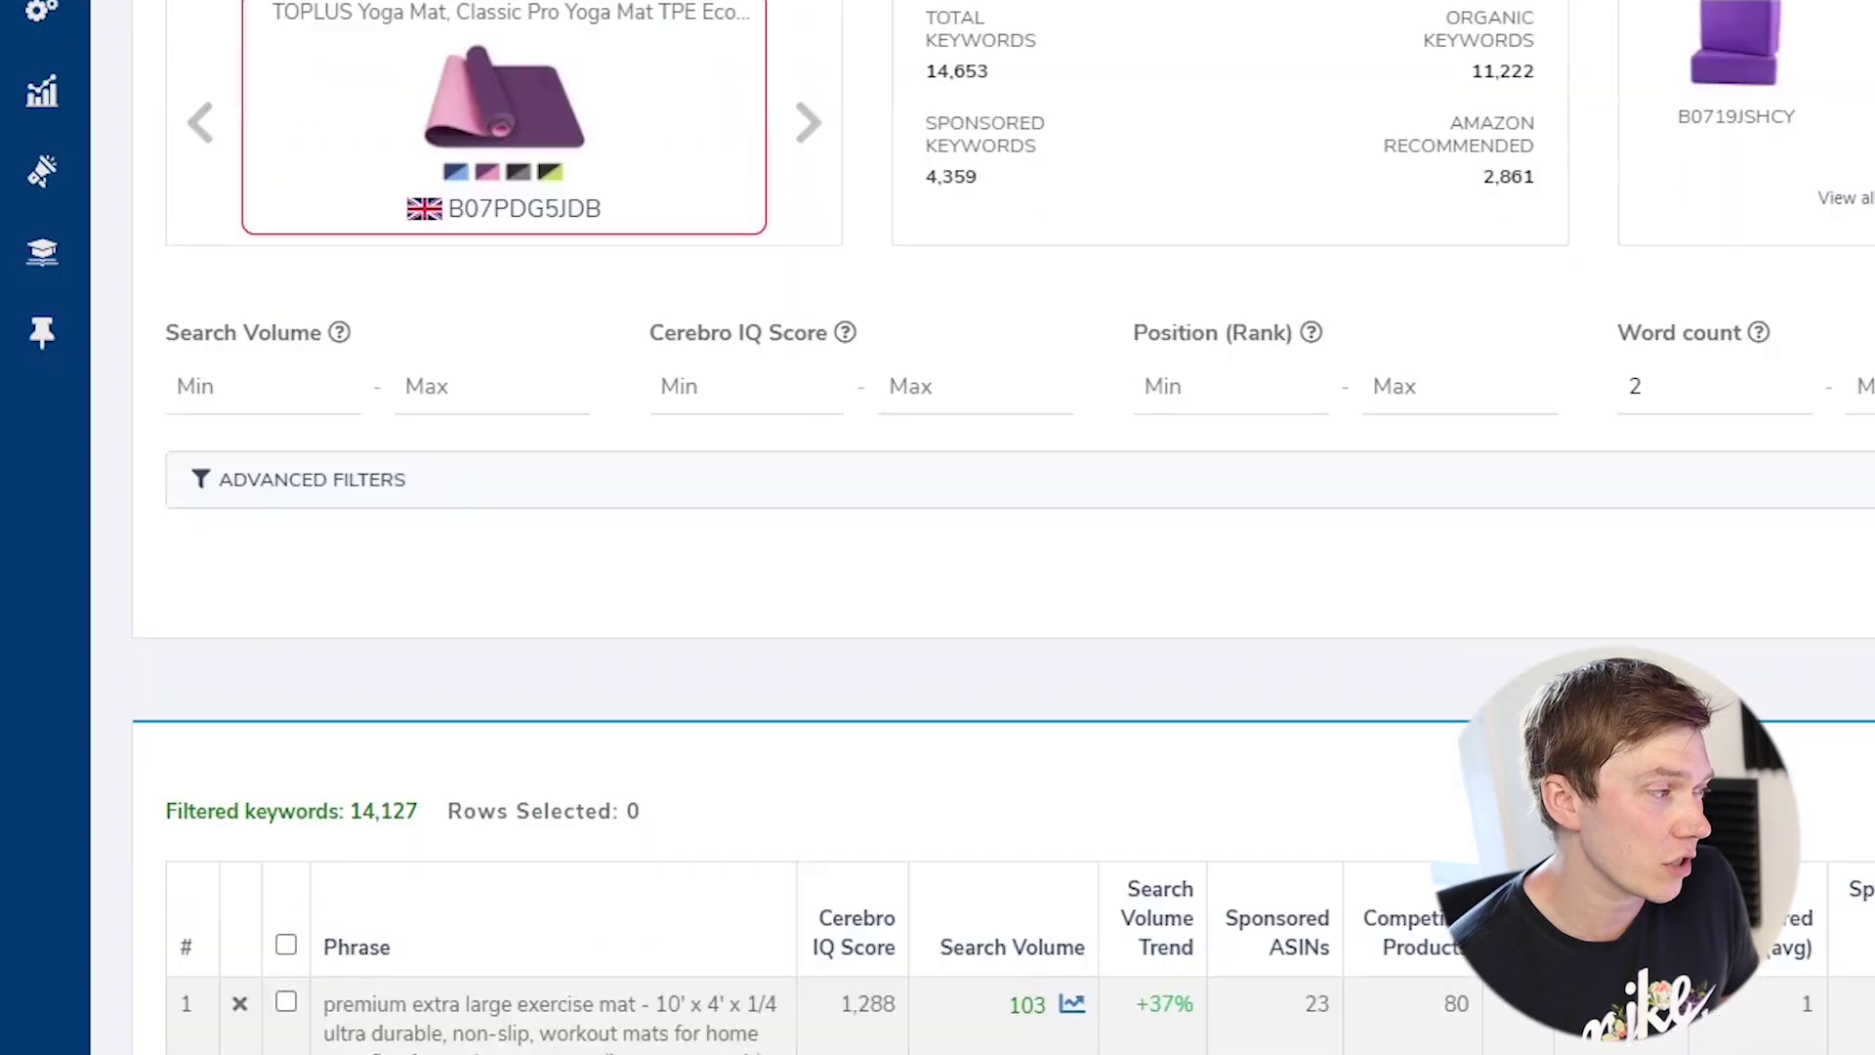
Set the Cerebro keyword filter's match type to Organic.
scroll(350, 761, down, 1)
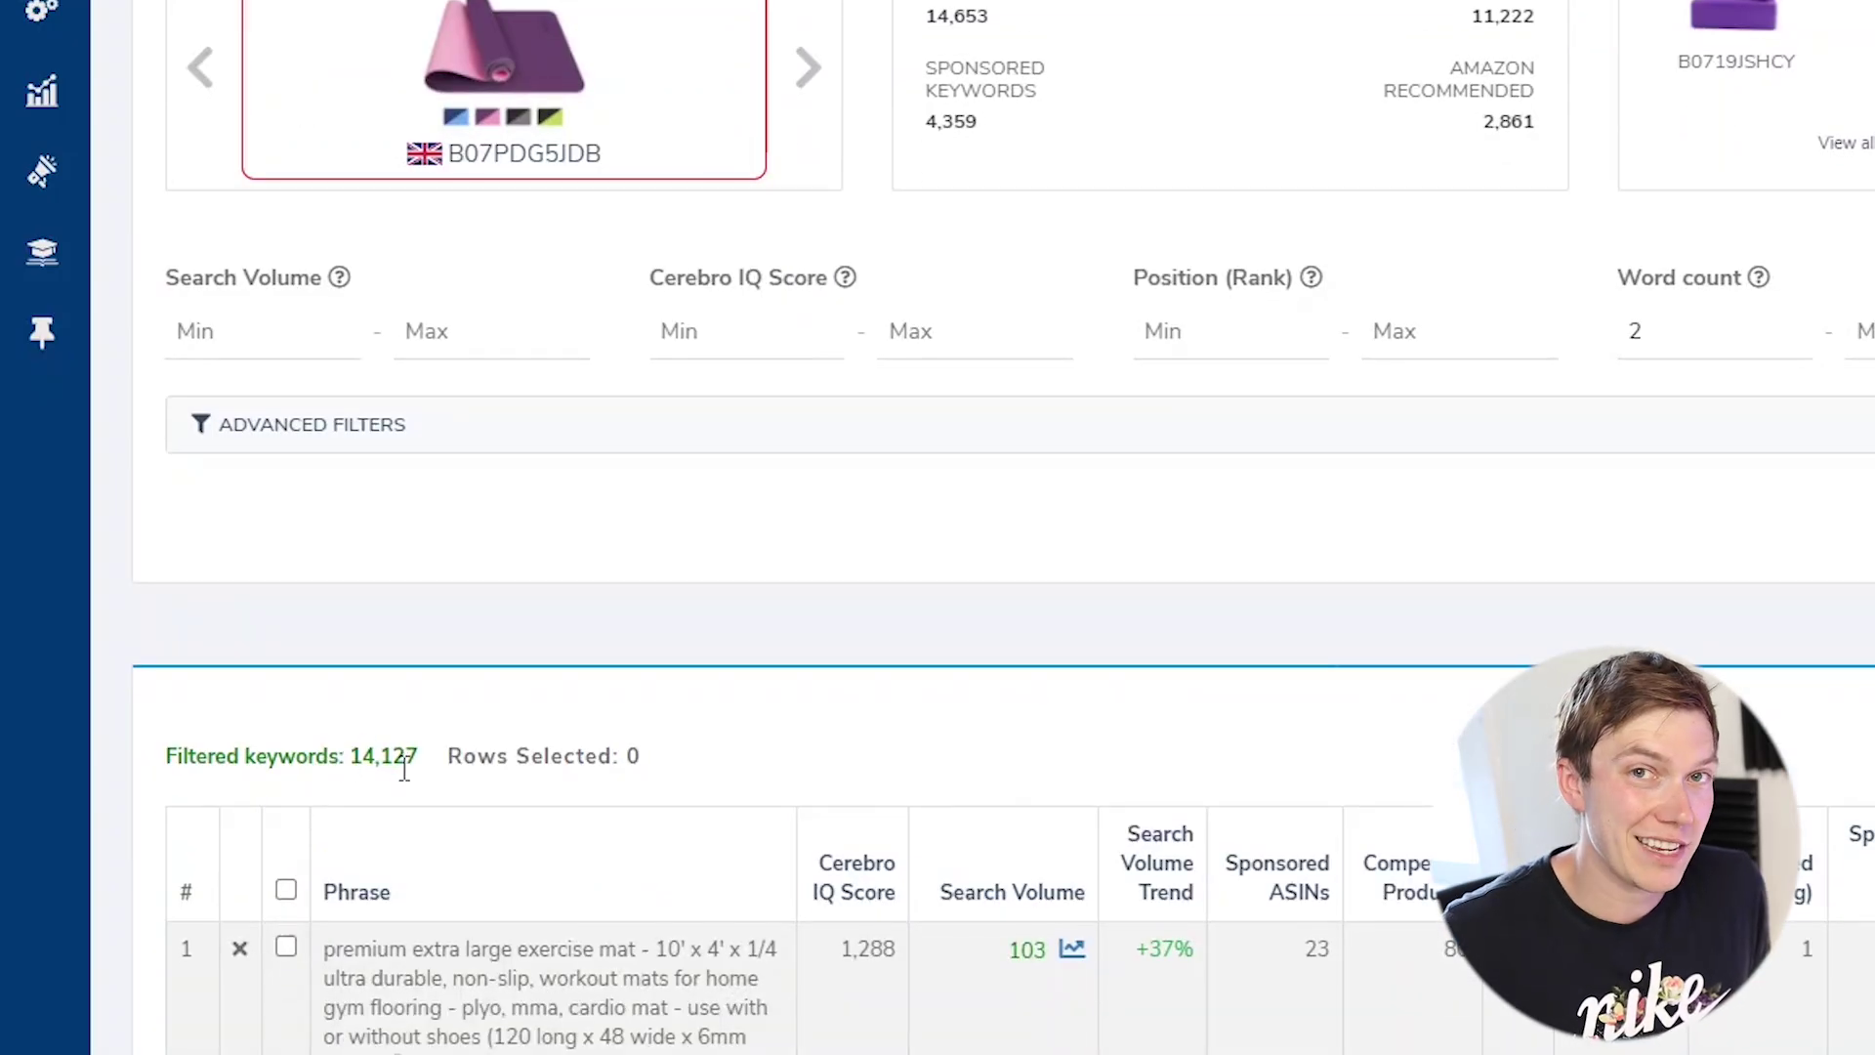
scroll(404, 768, up, 2)
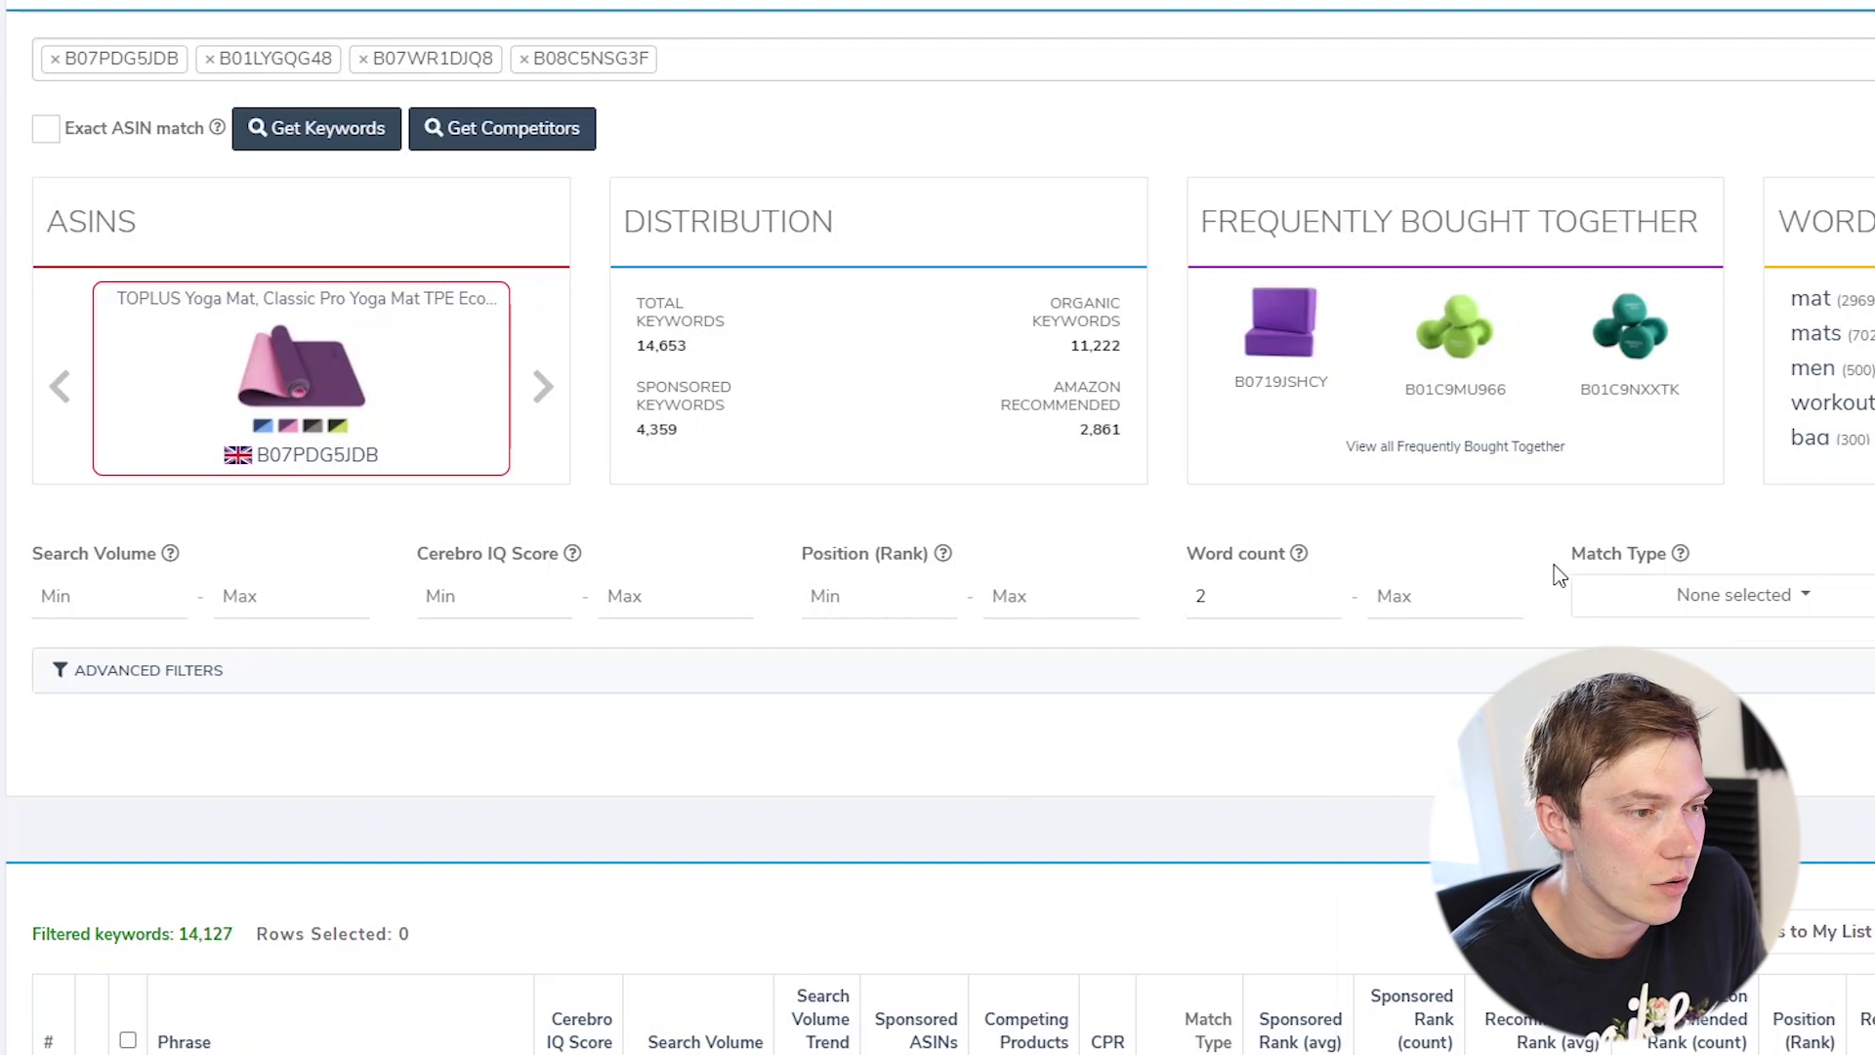
click(1592, 598)
click(1660, 645)
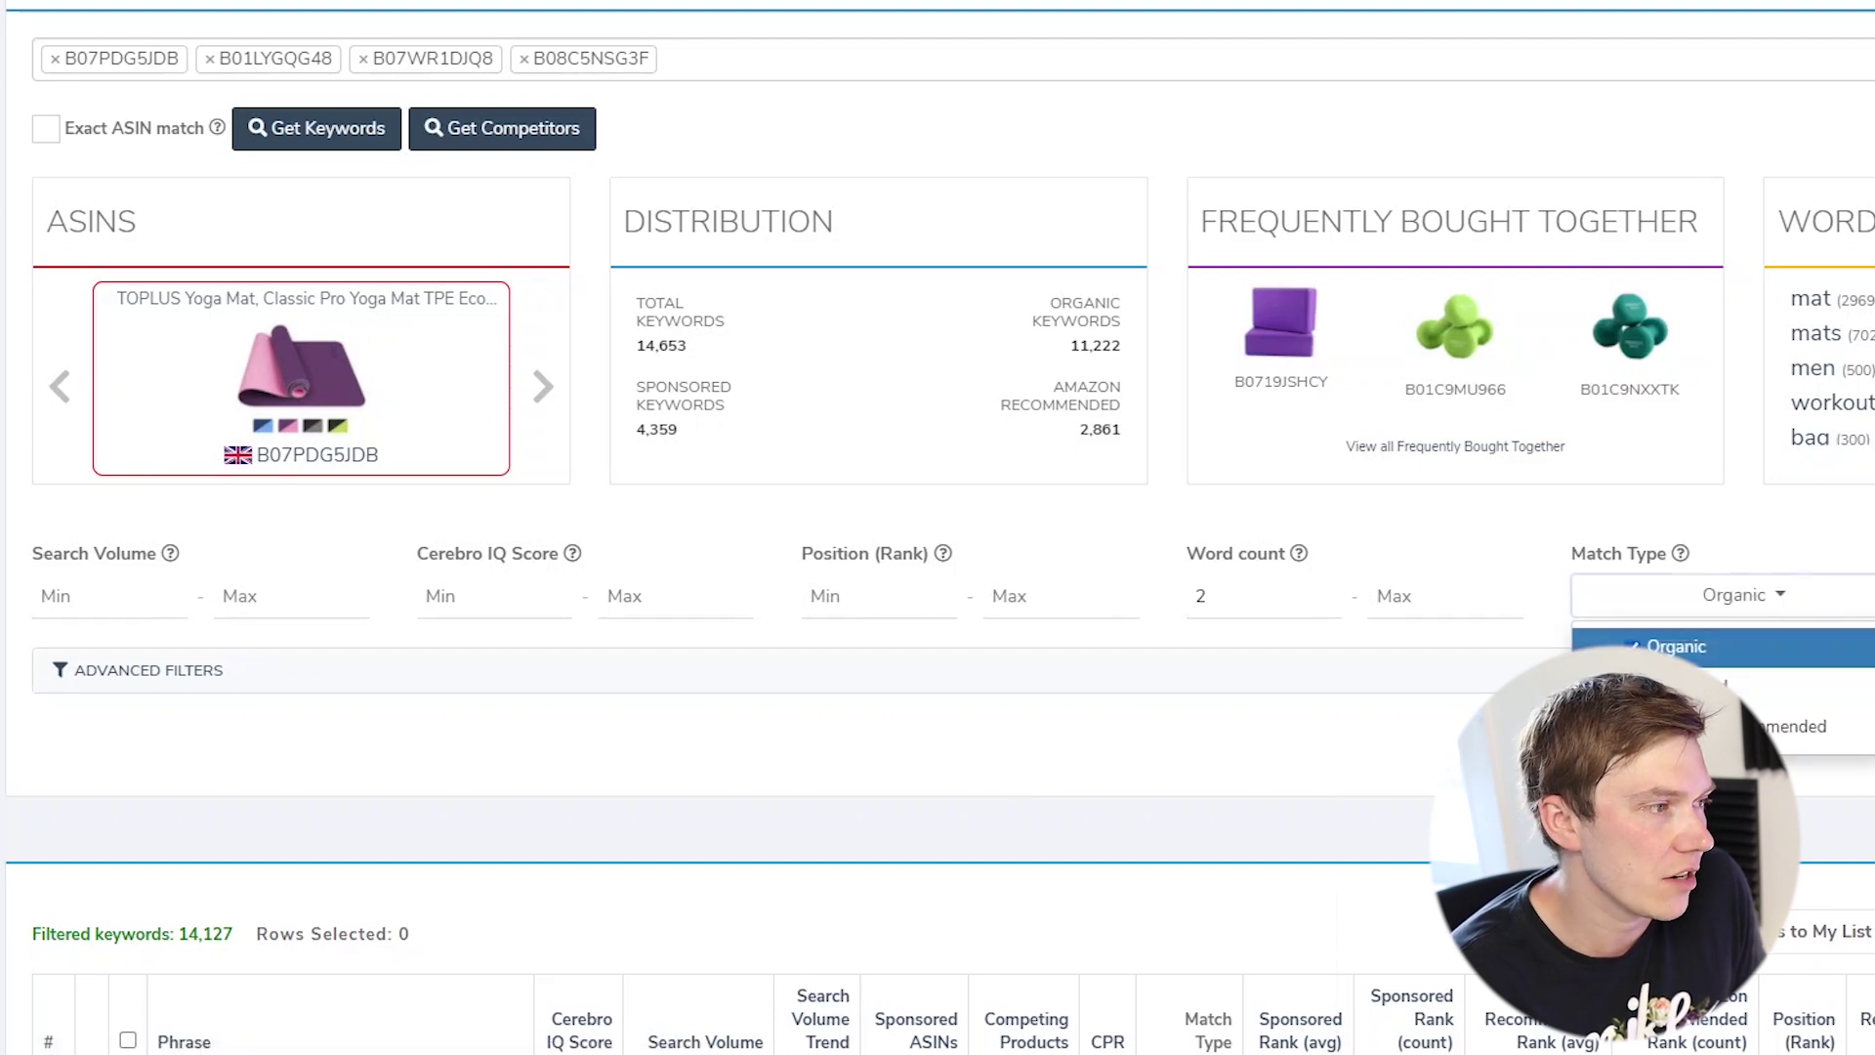
click(1400, 771)
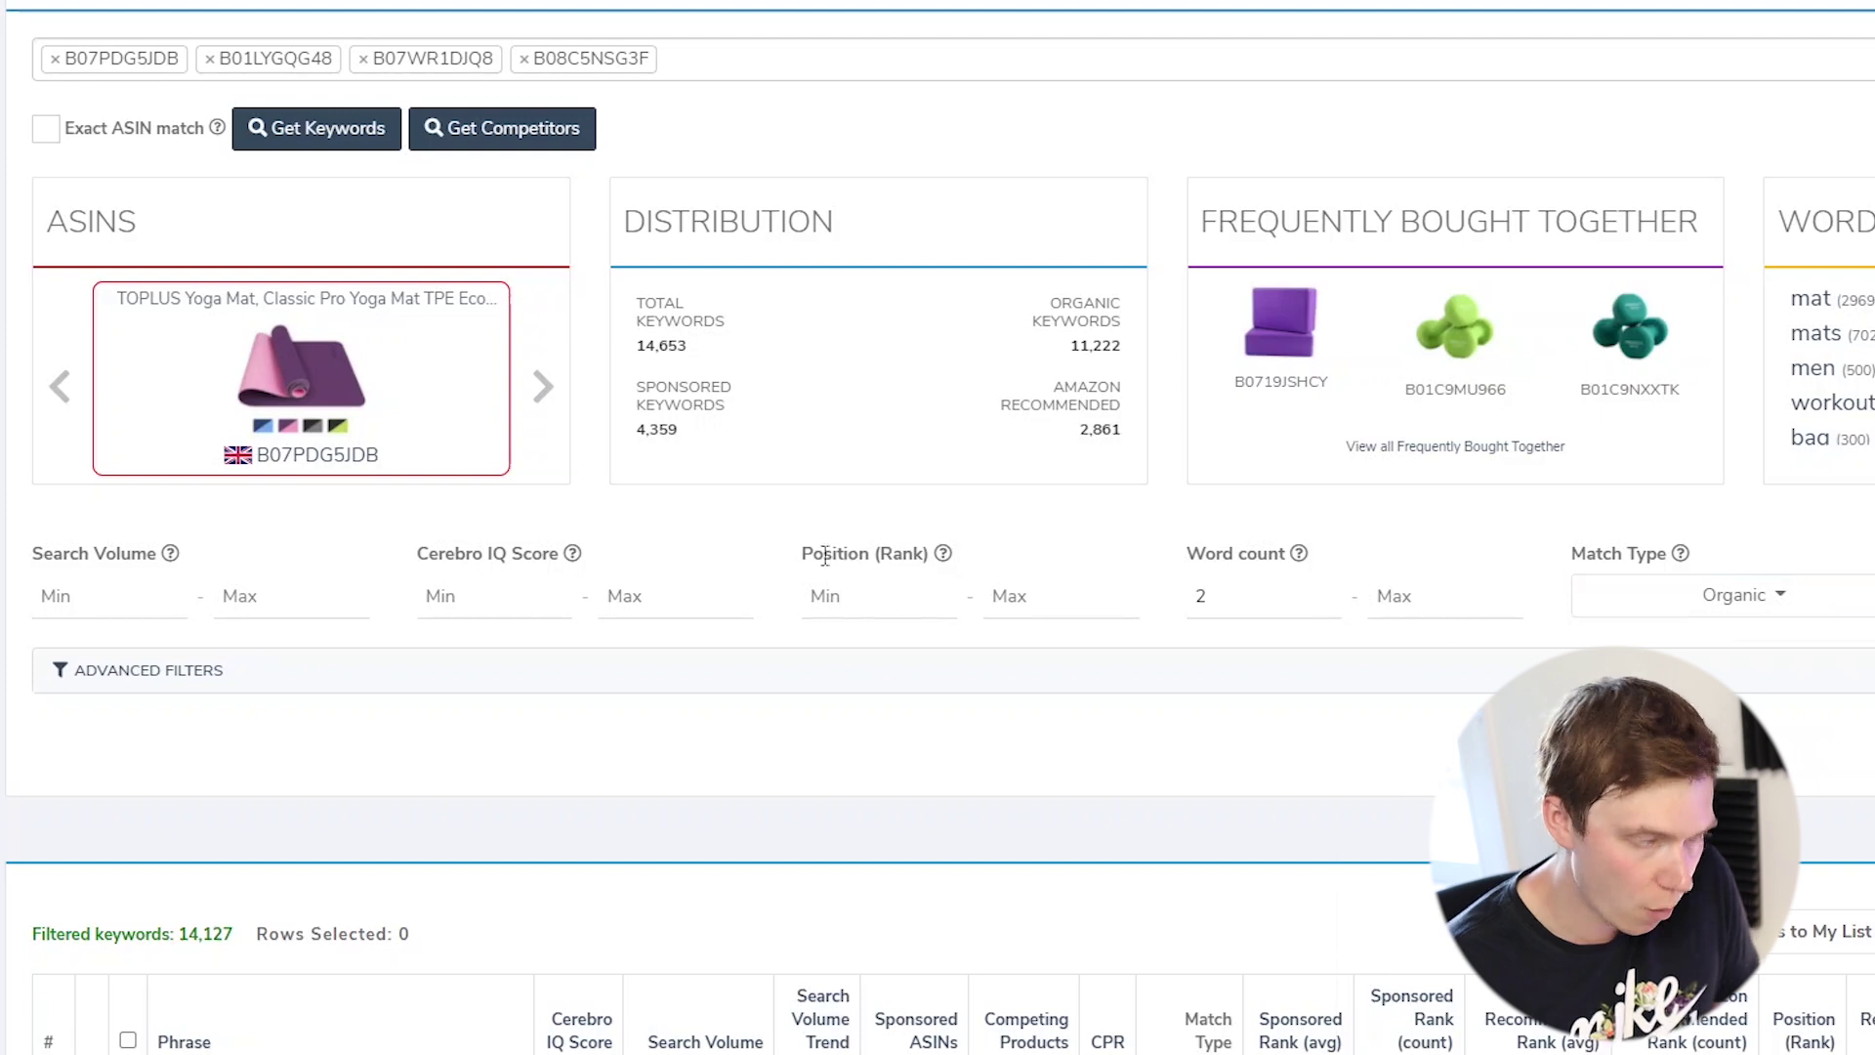
Limit the keywords' position rank to a minimum of 1 and a maximum of 24.
click(884, 586)
text(1)
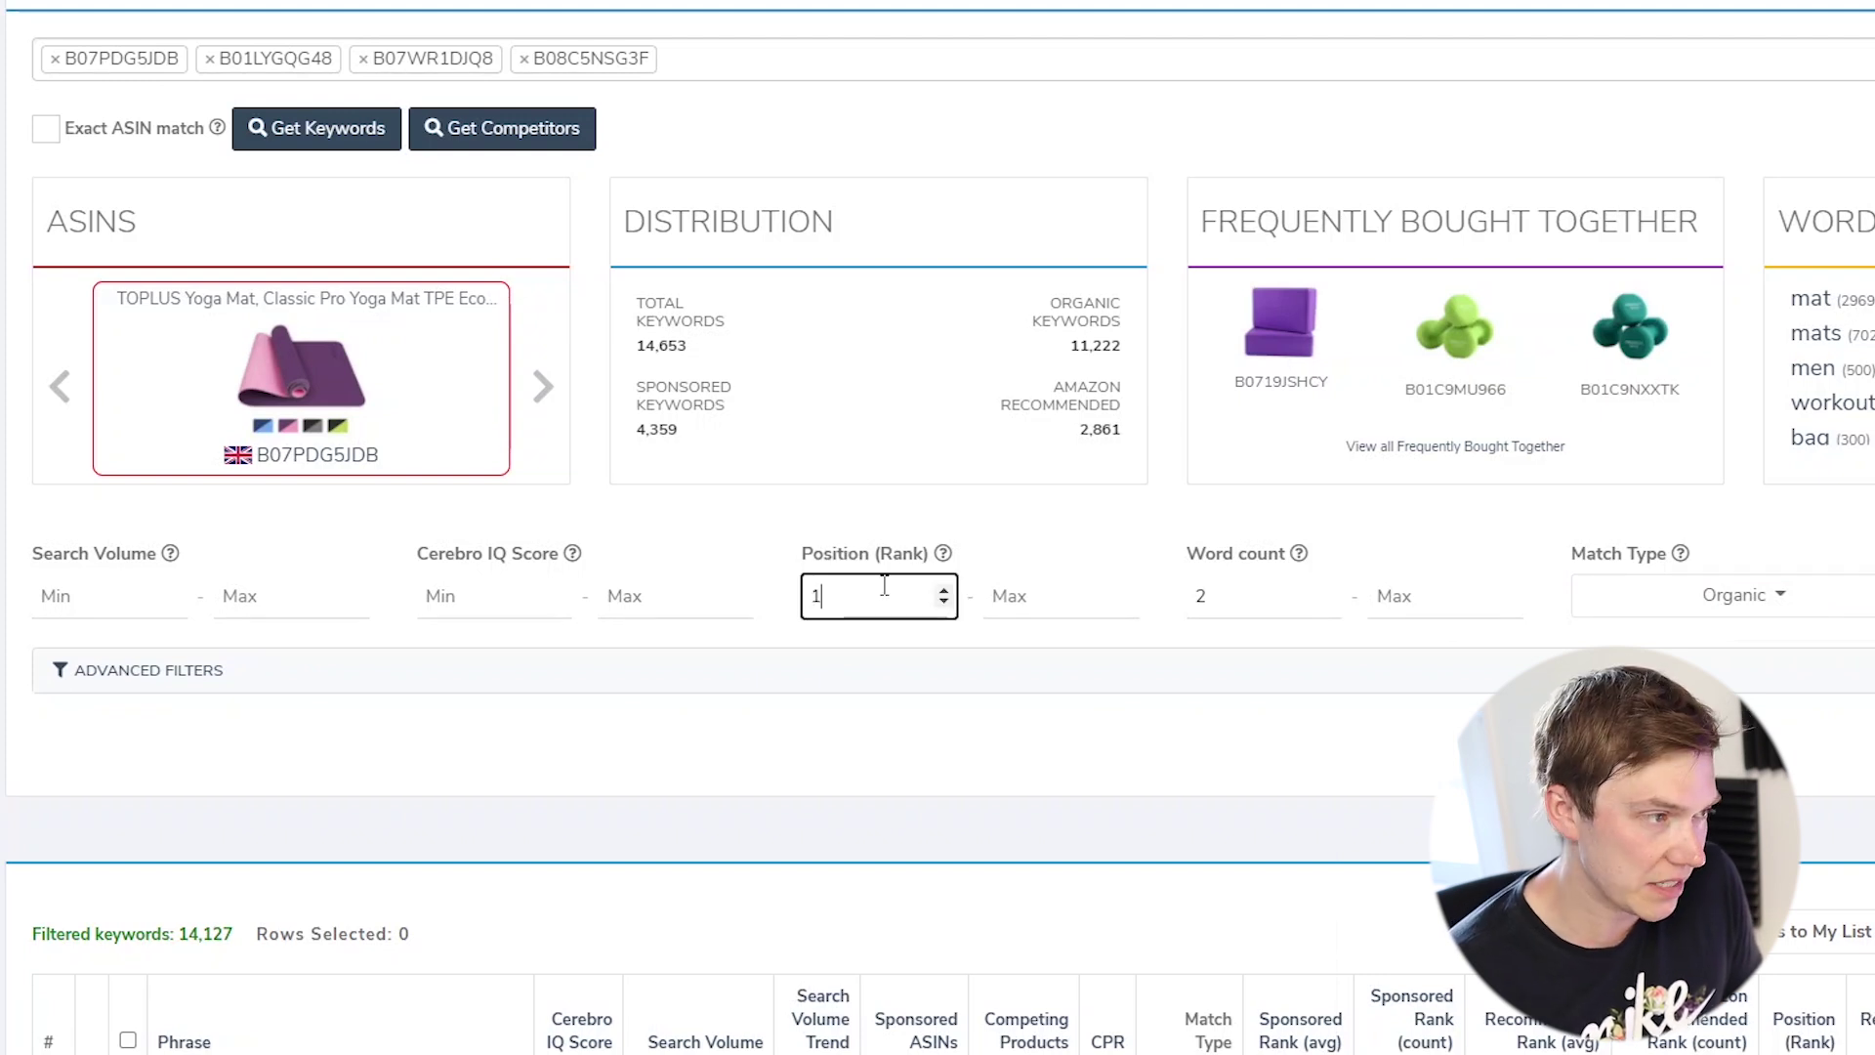
click(1065, 600)
text(24)
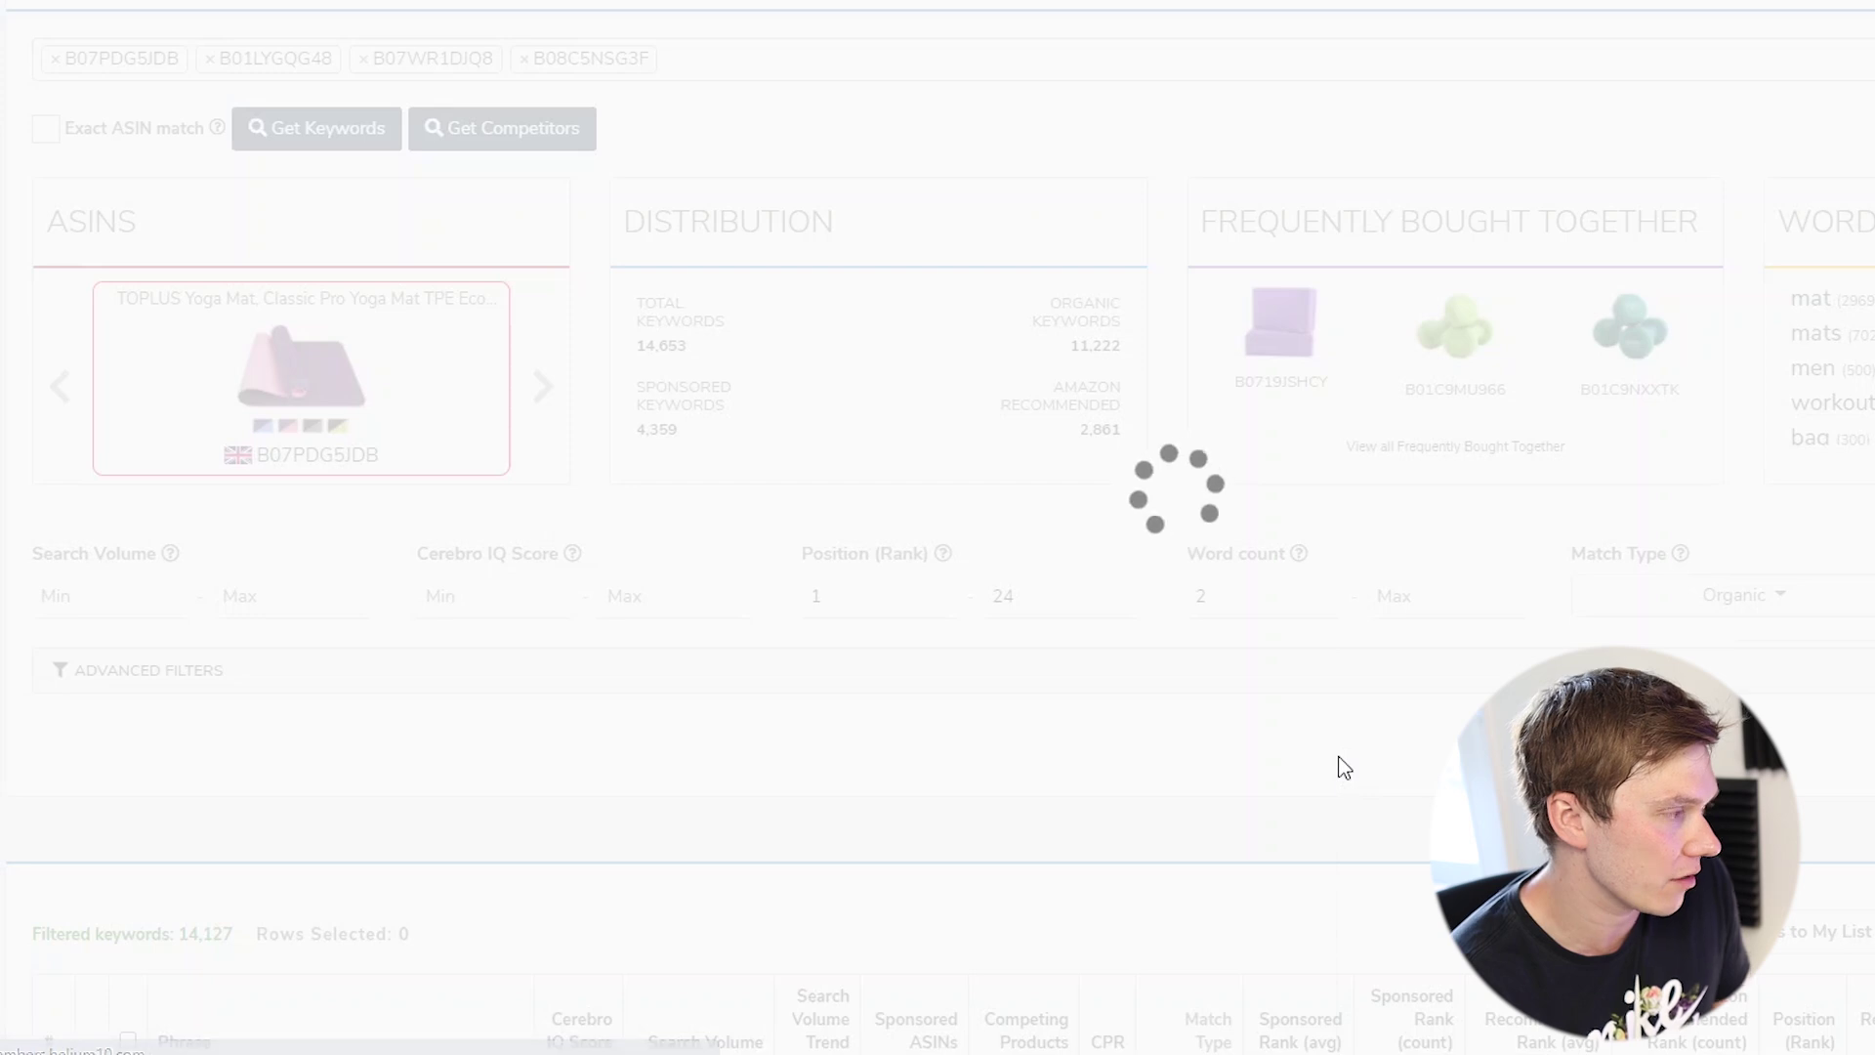
Set the minimum search volume to 500 and apply it to the keyword list.
scroll(394, 459, down, 5)
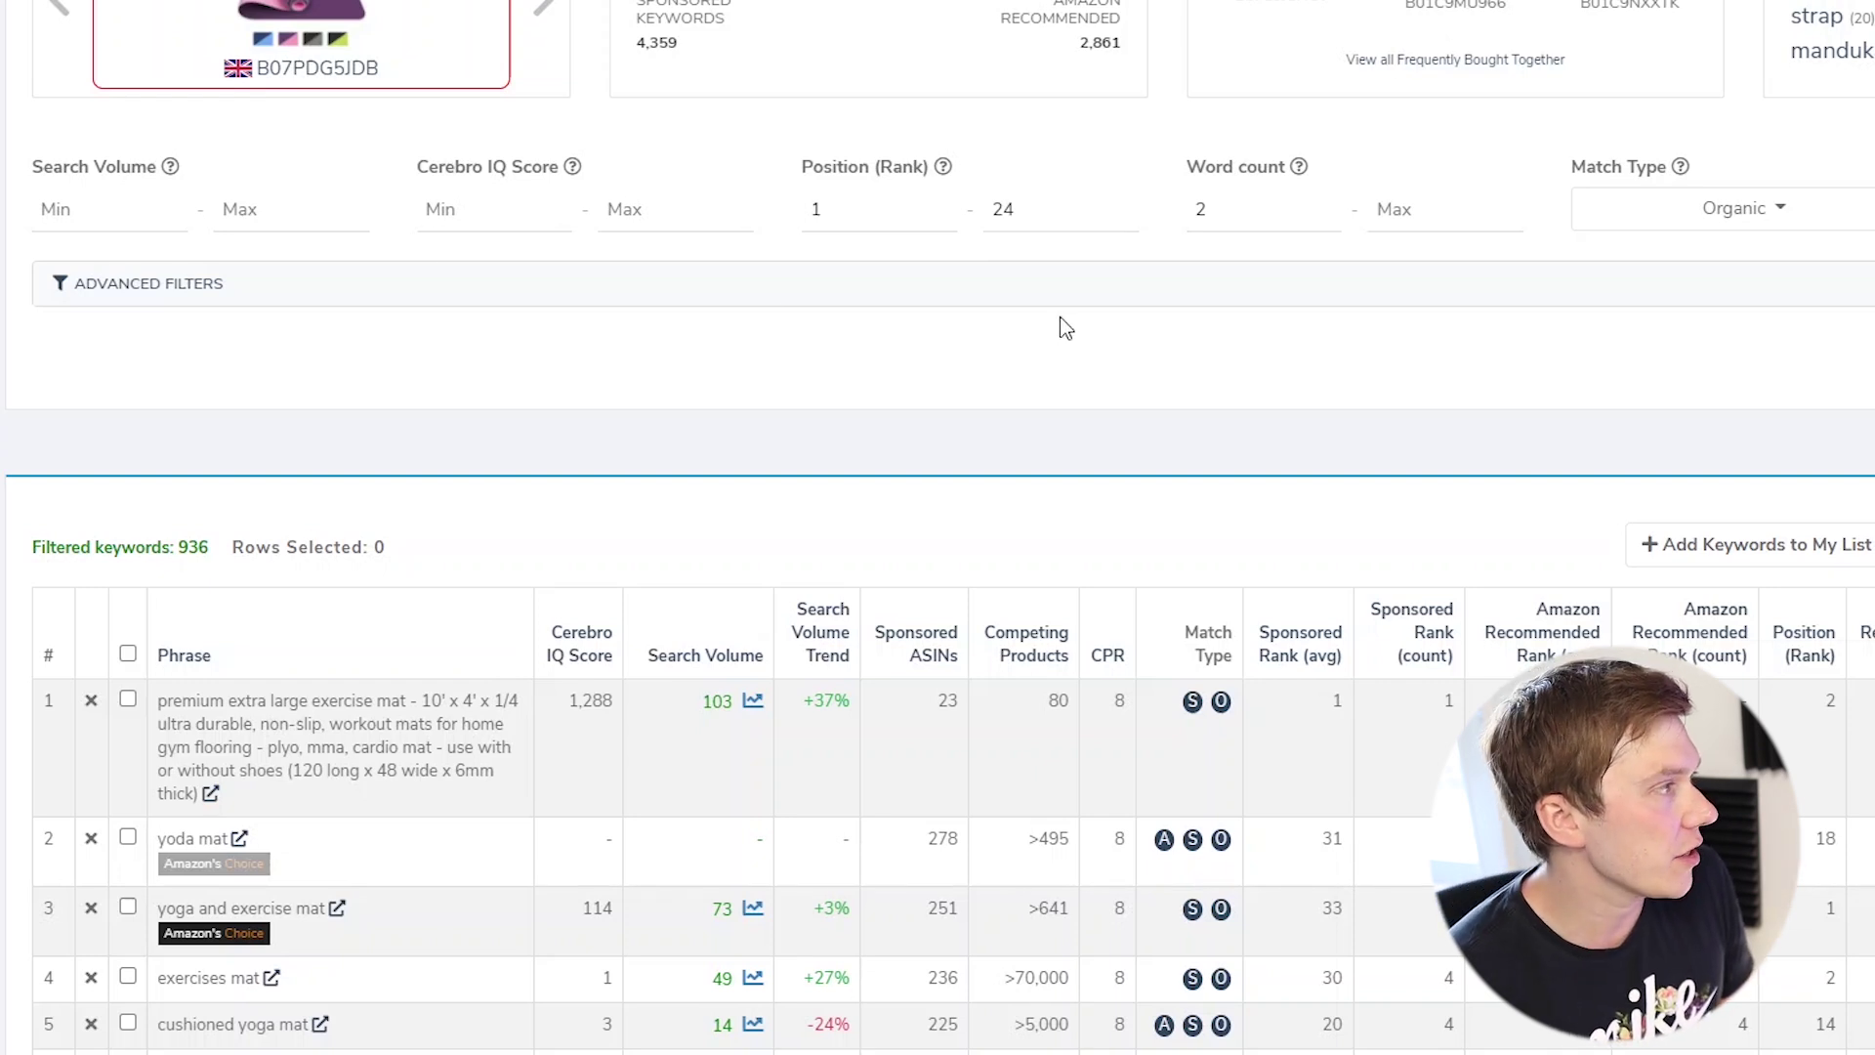
click(104, 213)
text(500)
click(335, 384)
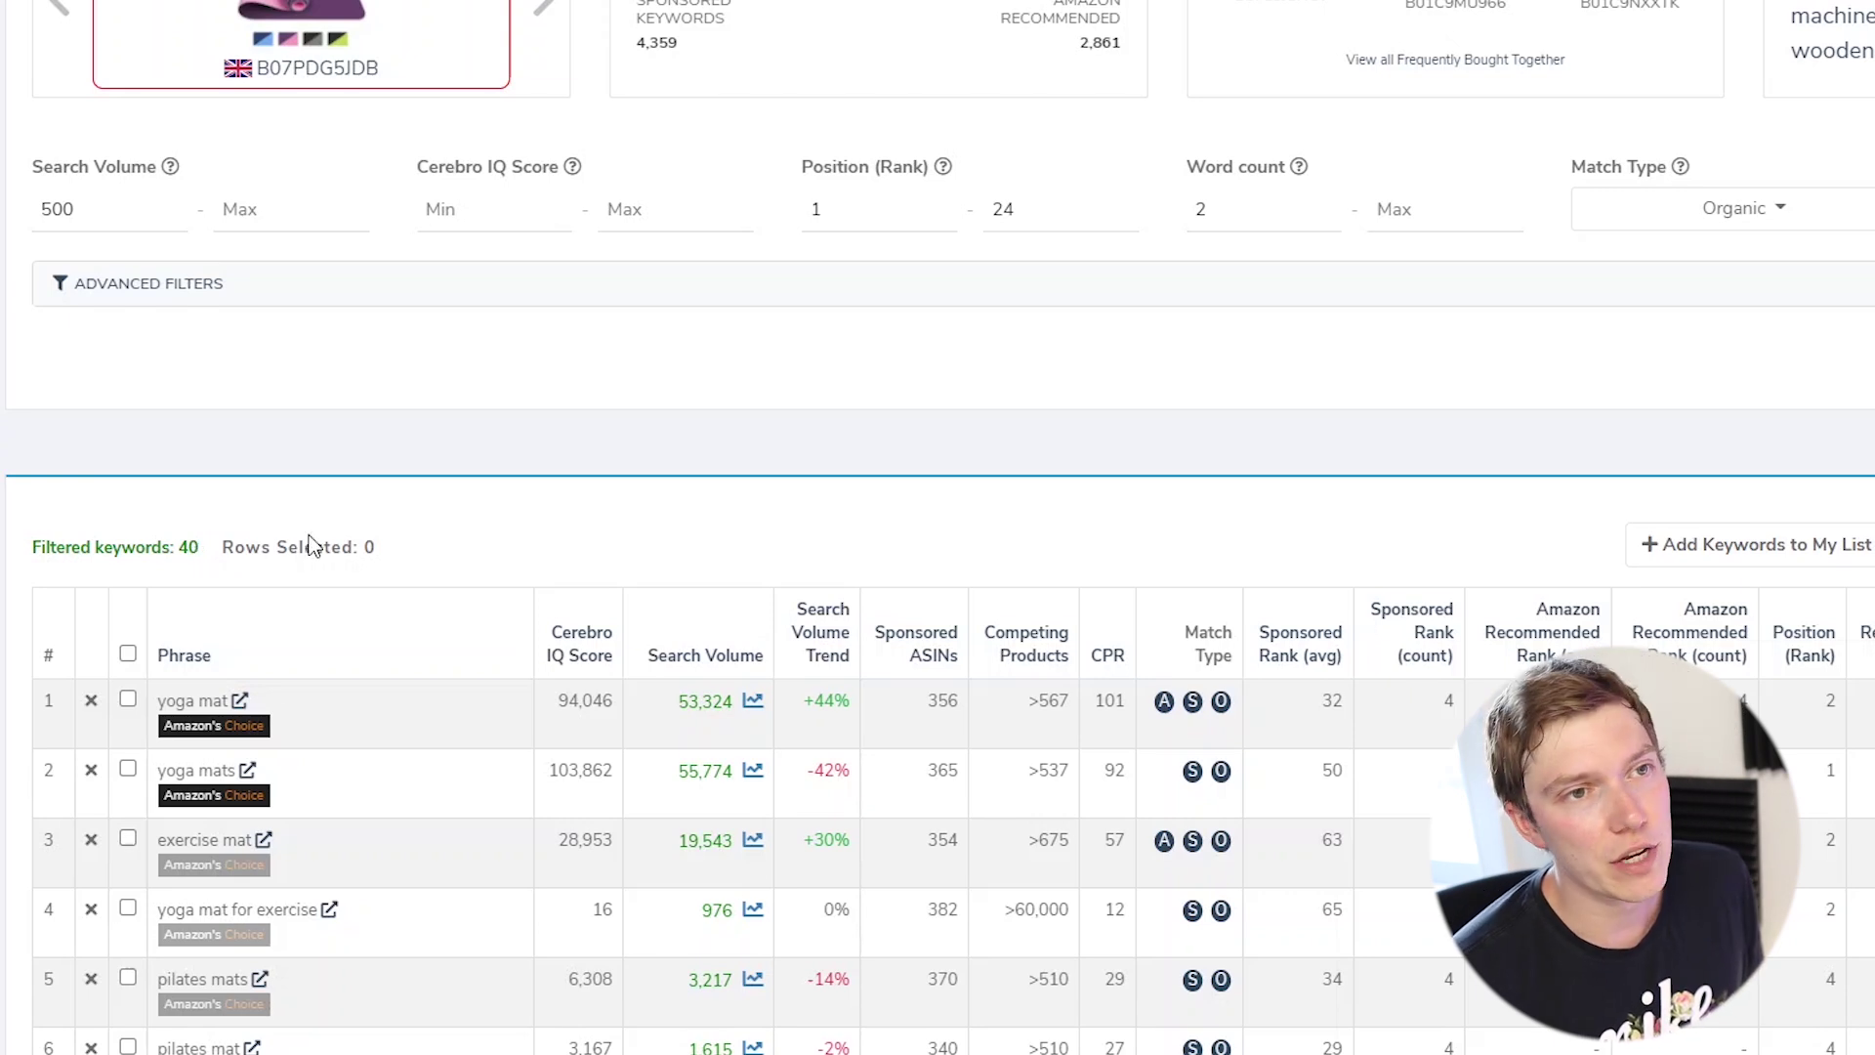
Export the filtered Cerebro keyword list as an Excel file.
scroll(696, 530, up, 3)
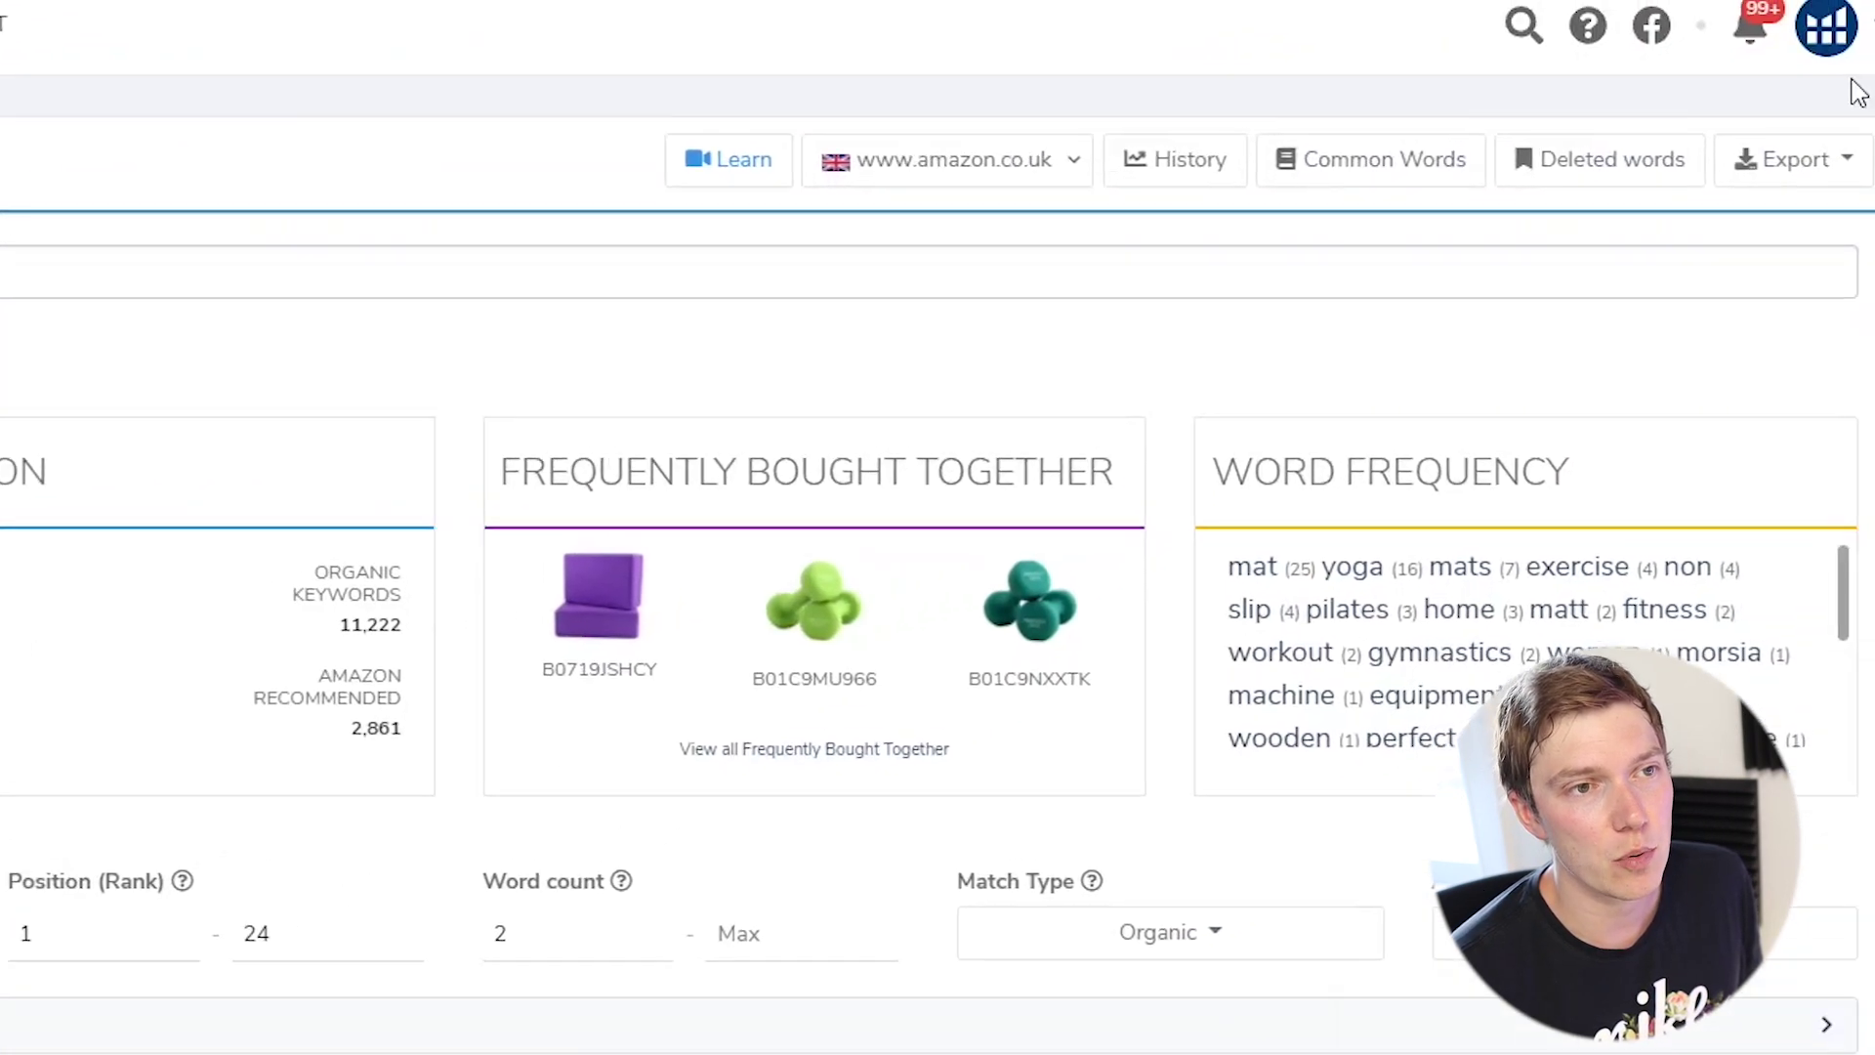
click(1791, 159)
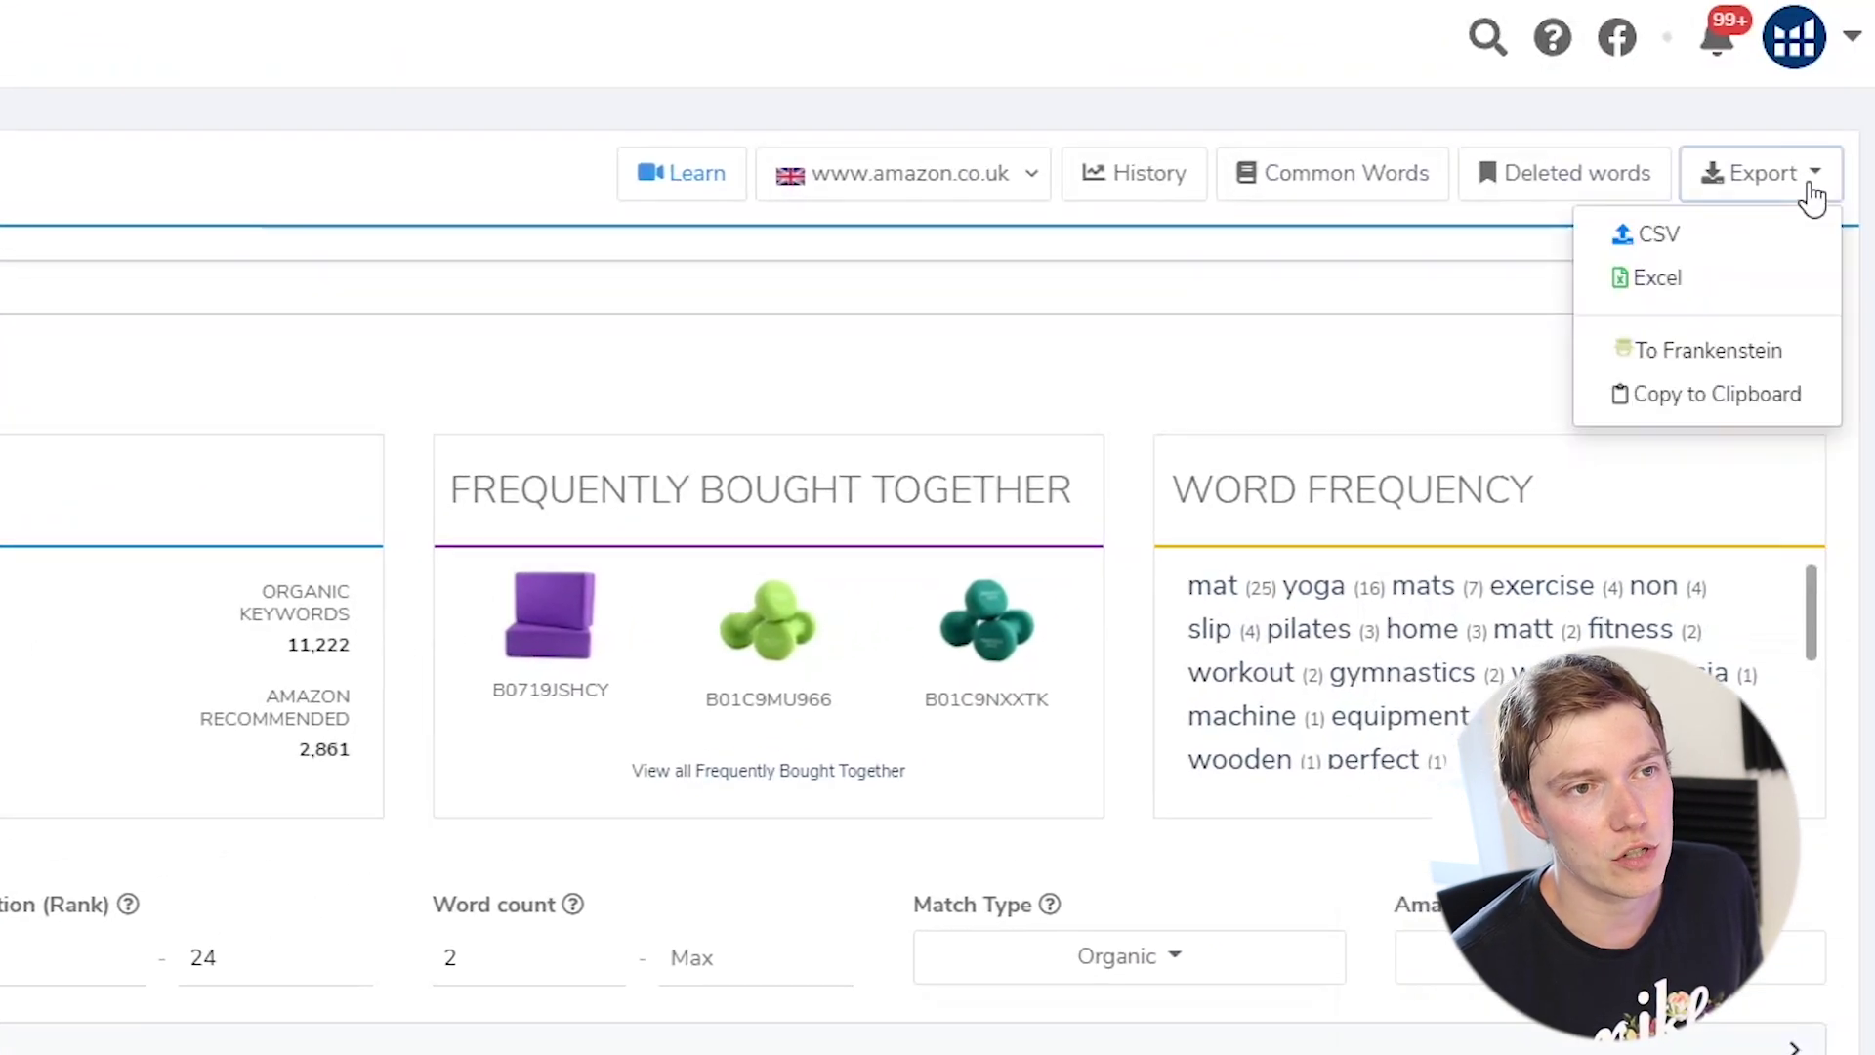
click(1662, 293)
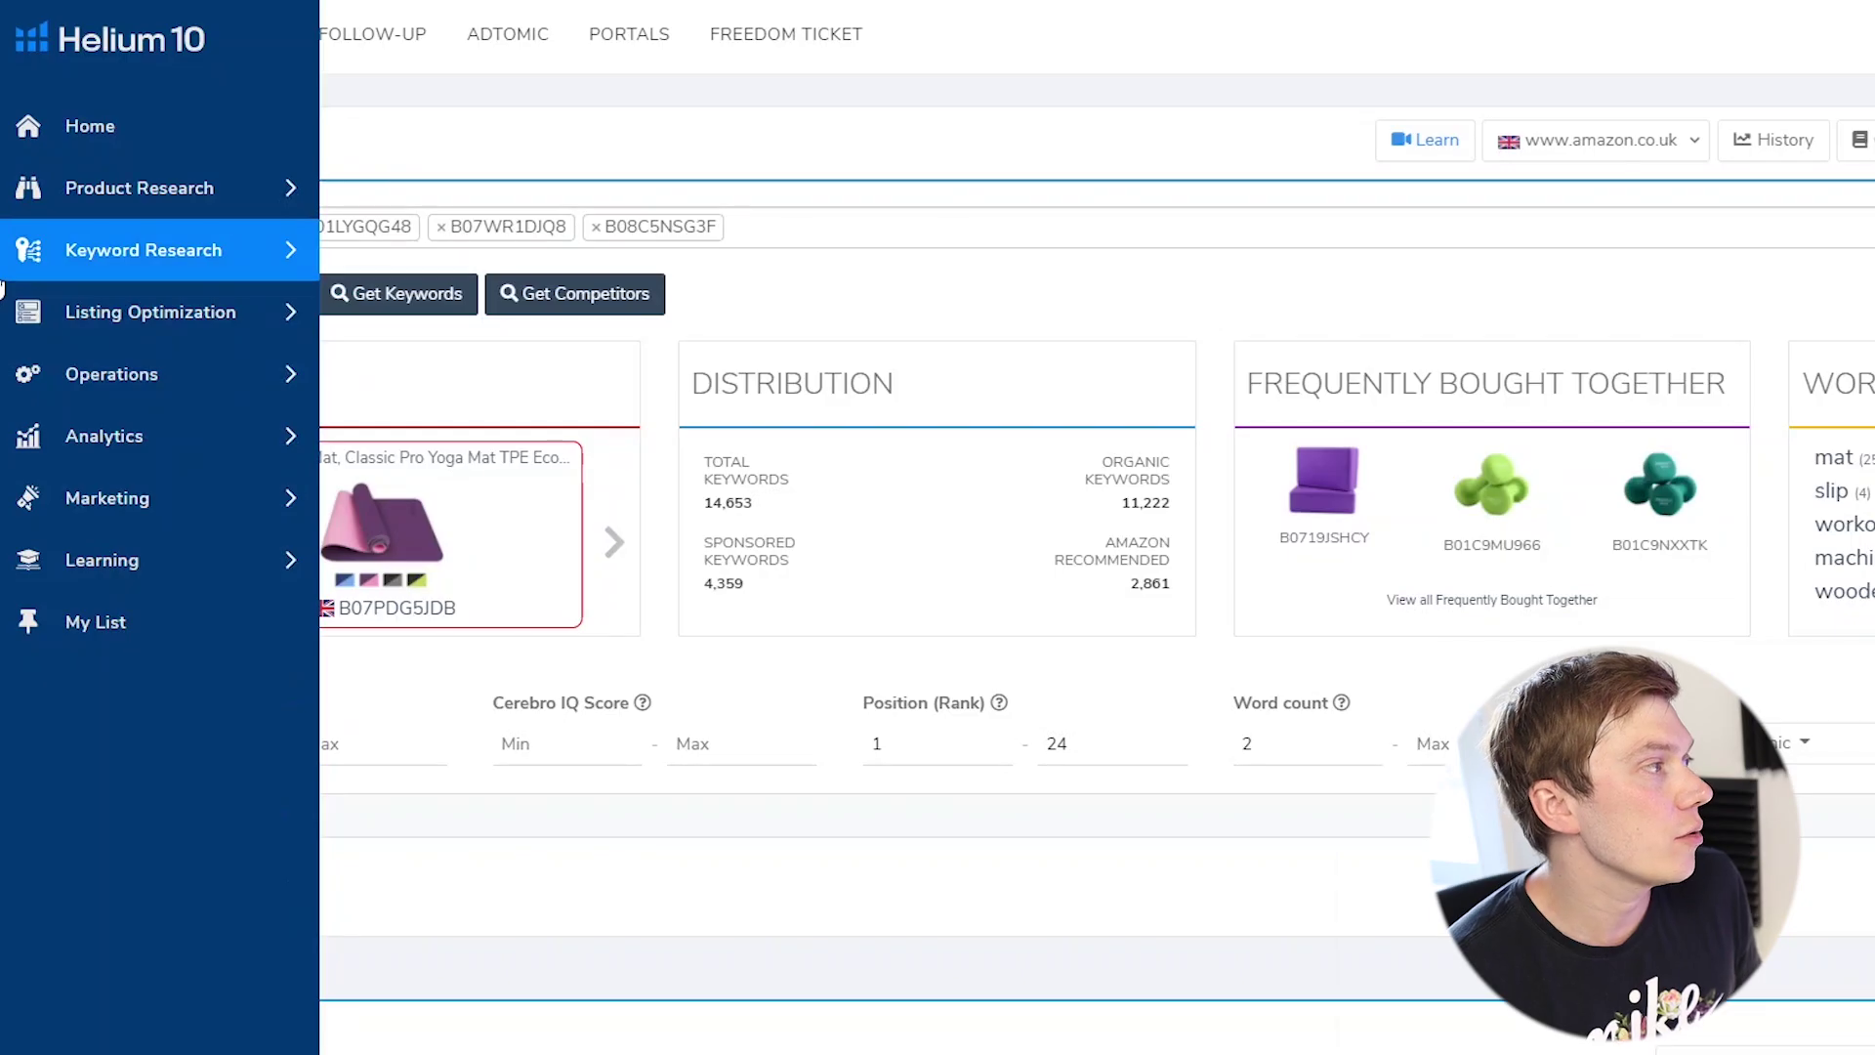
Switch to the Magnet keyword research tool and get keywords for the seed keyword "yoga mat".
click(234, 275)
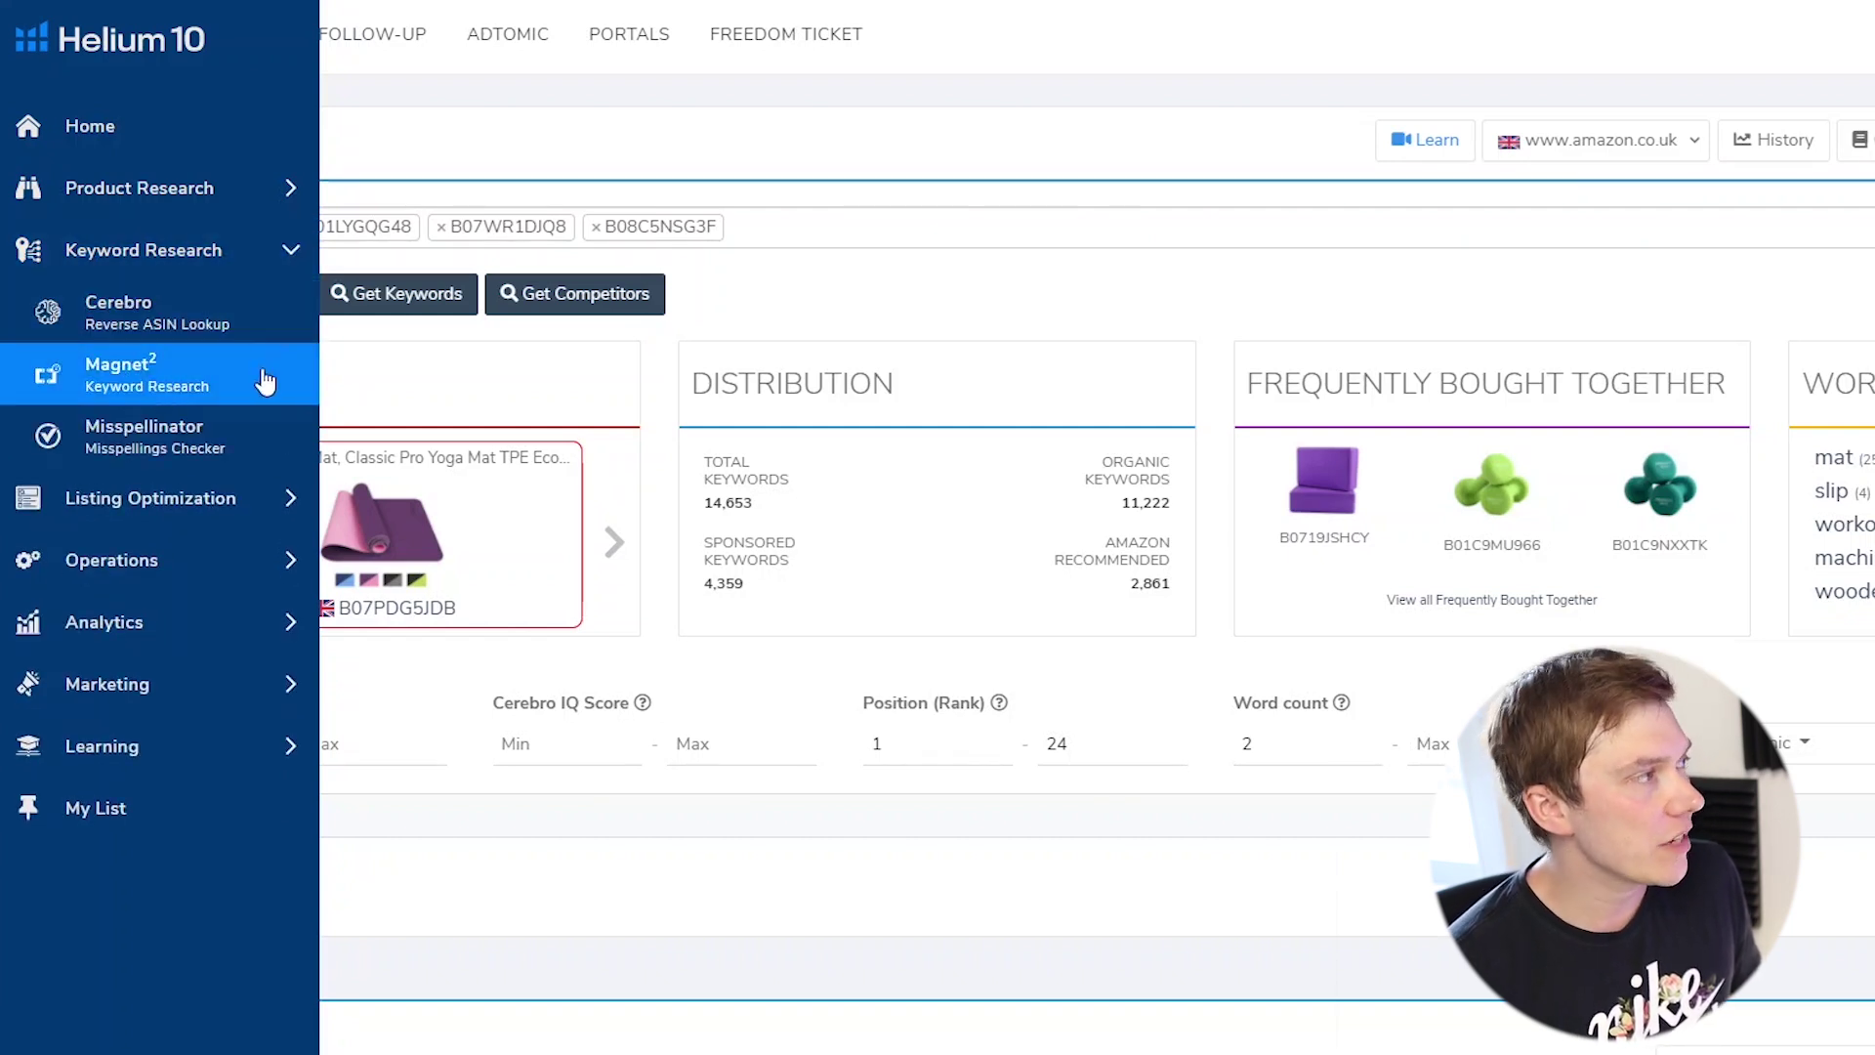
click(209, 375)
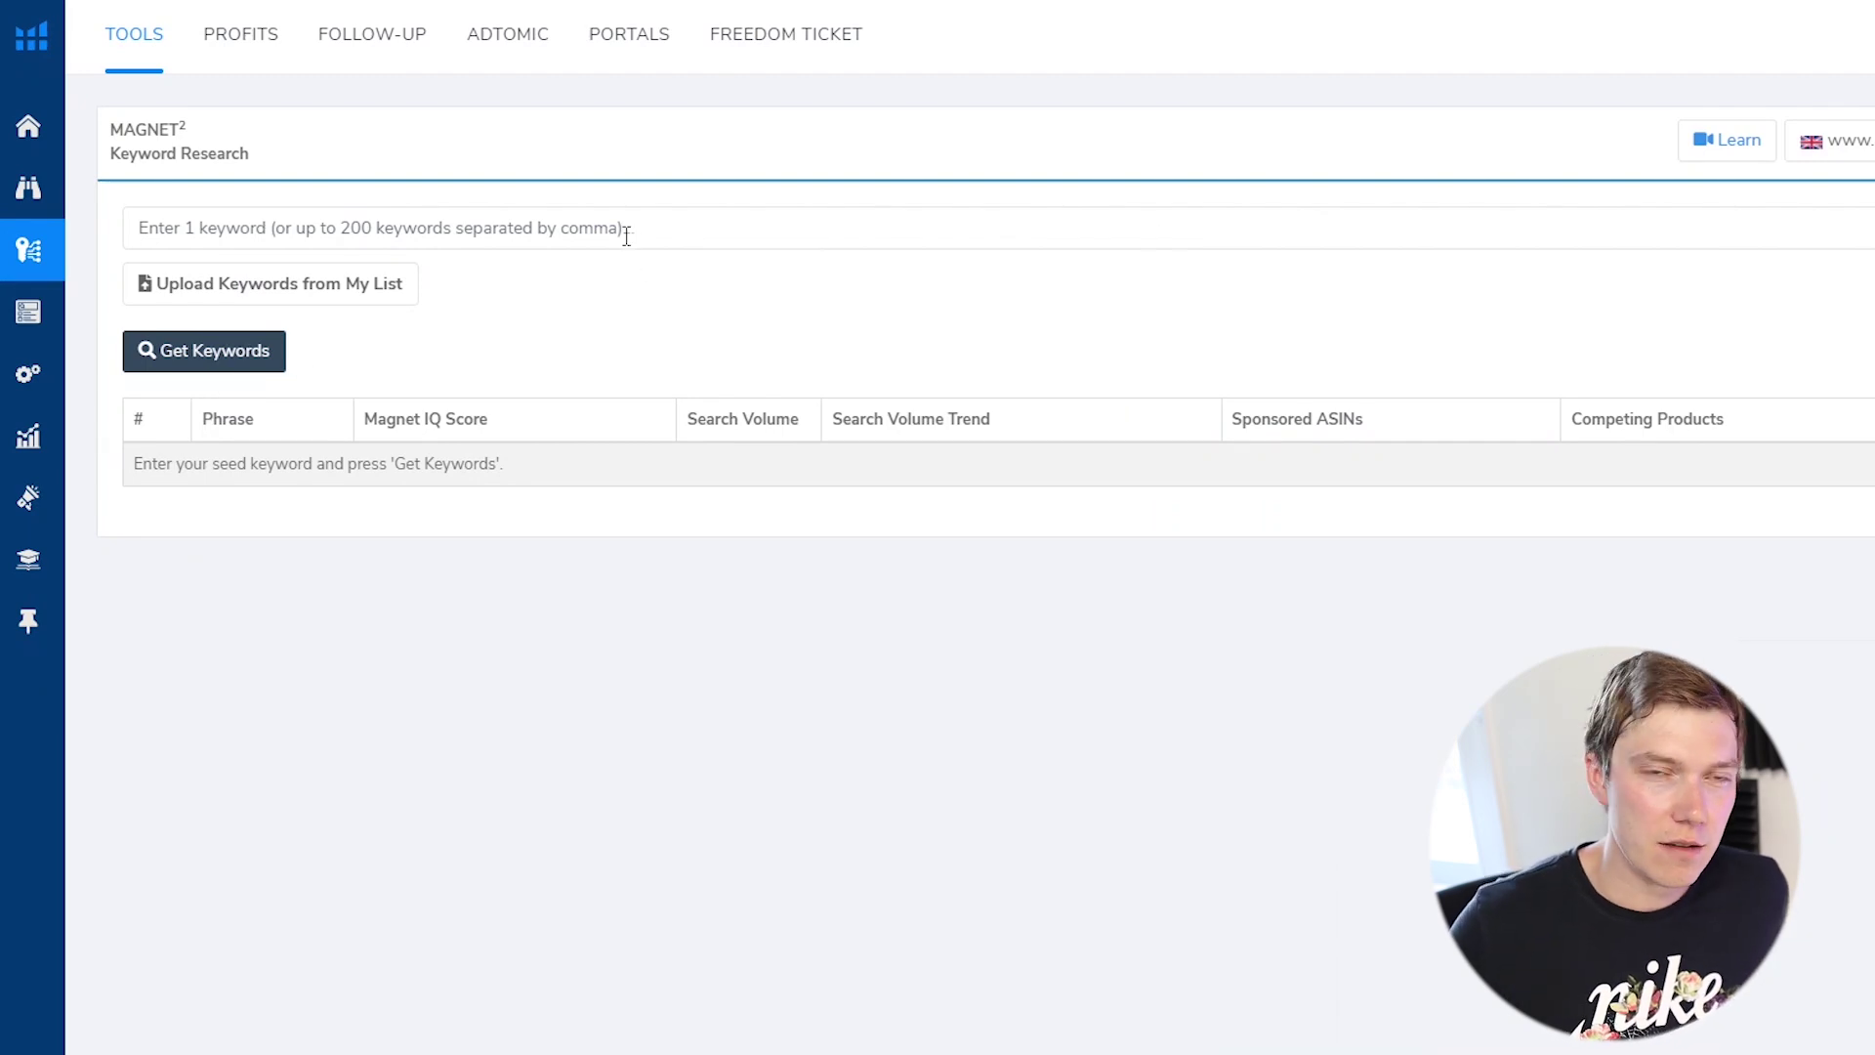
click(625, 235)
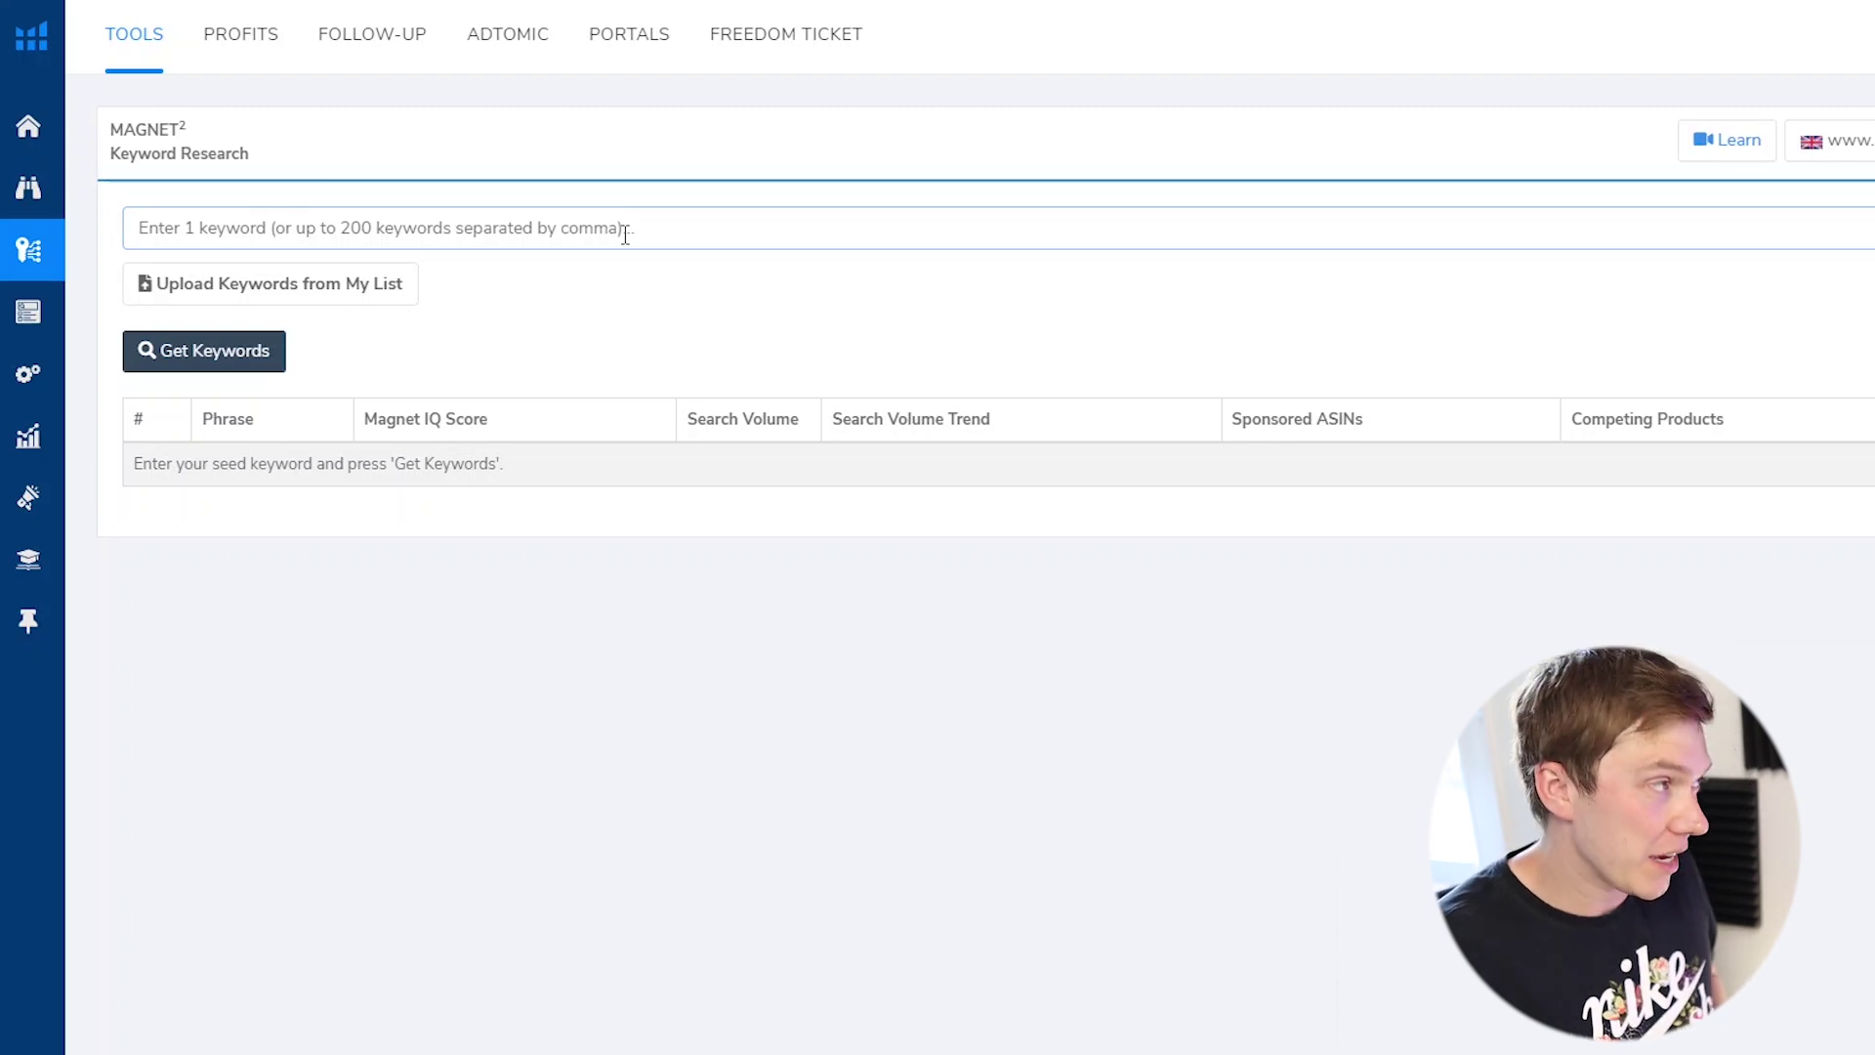
text(yoga mat)
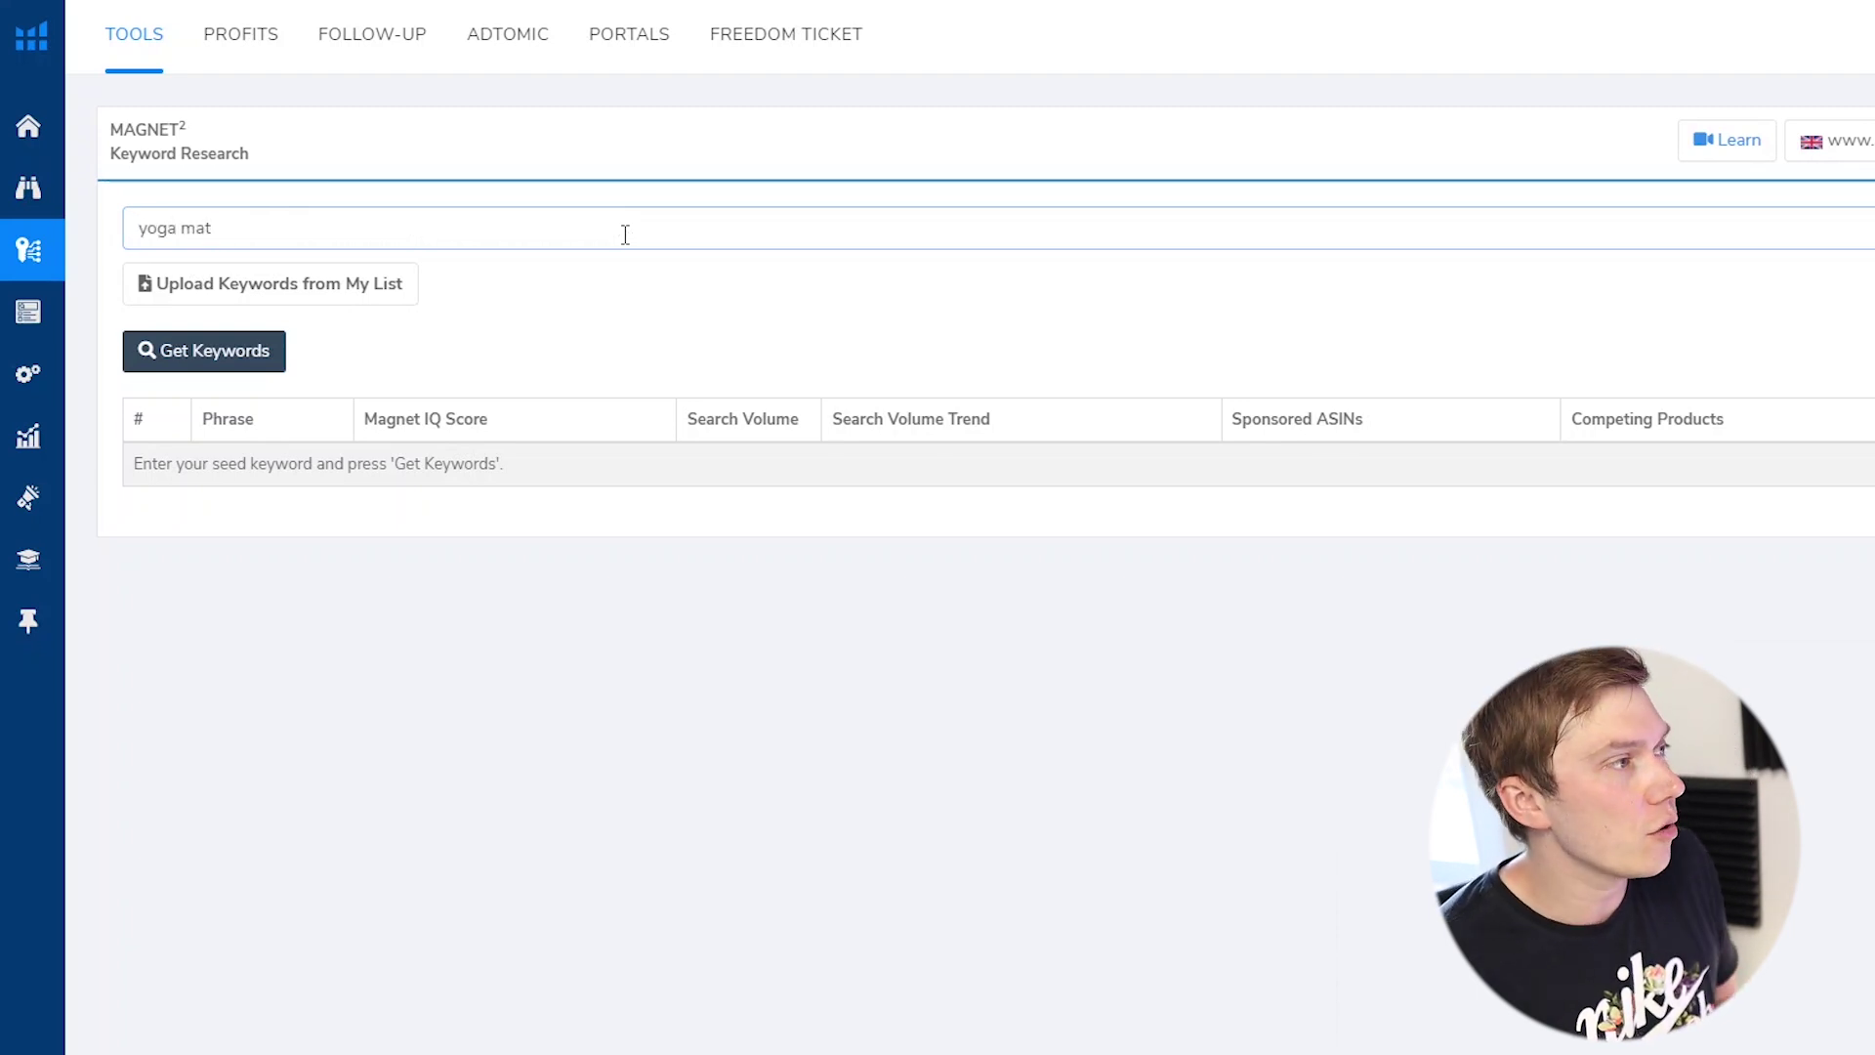
click(697, 335)
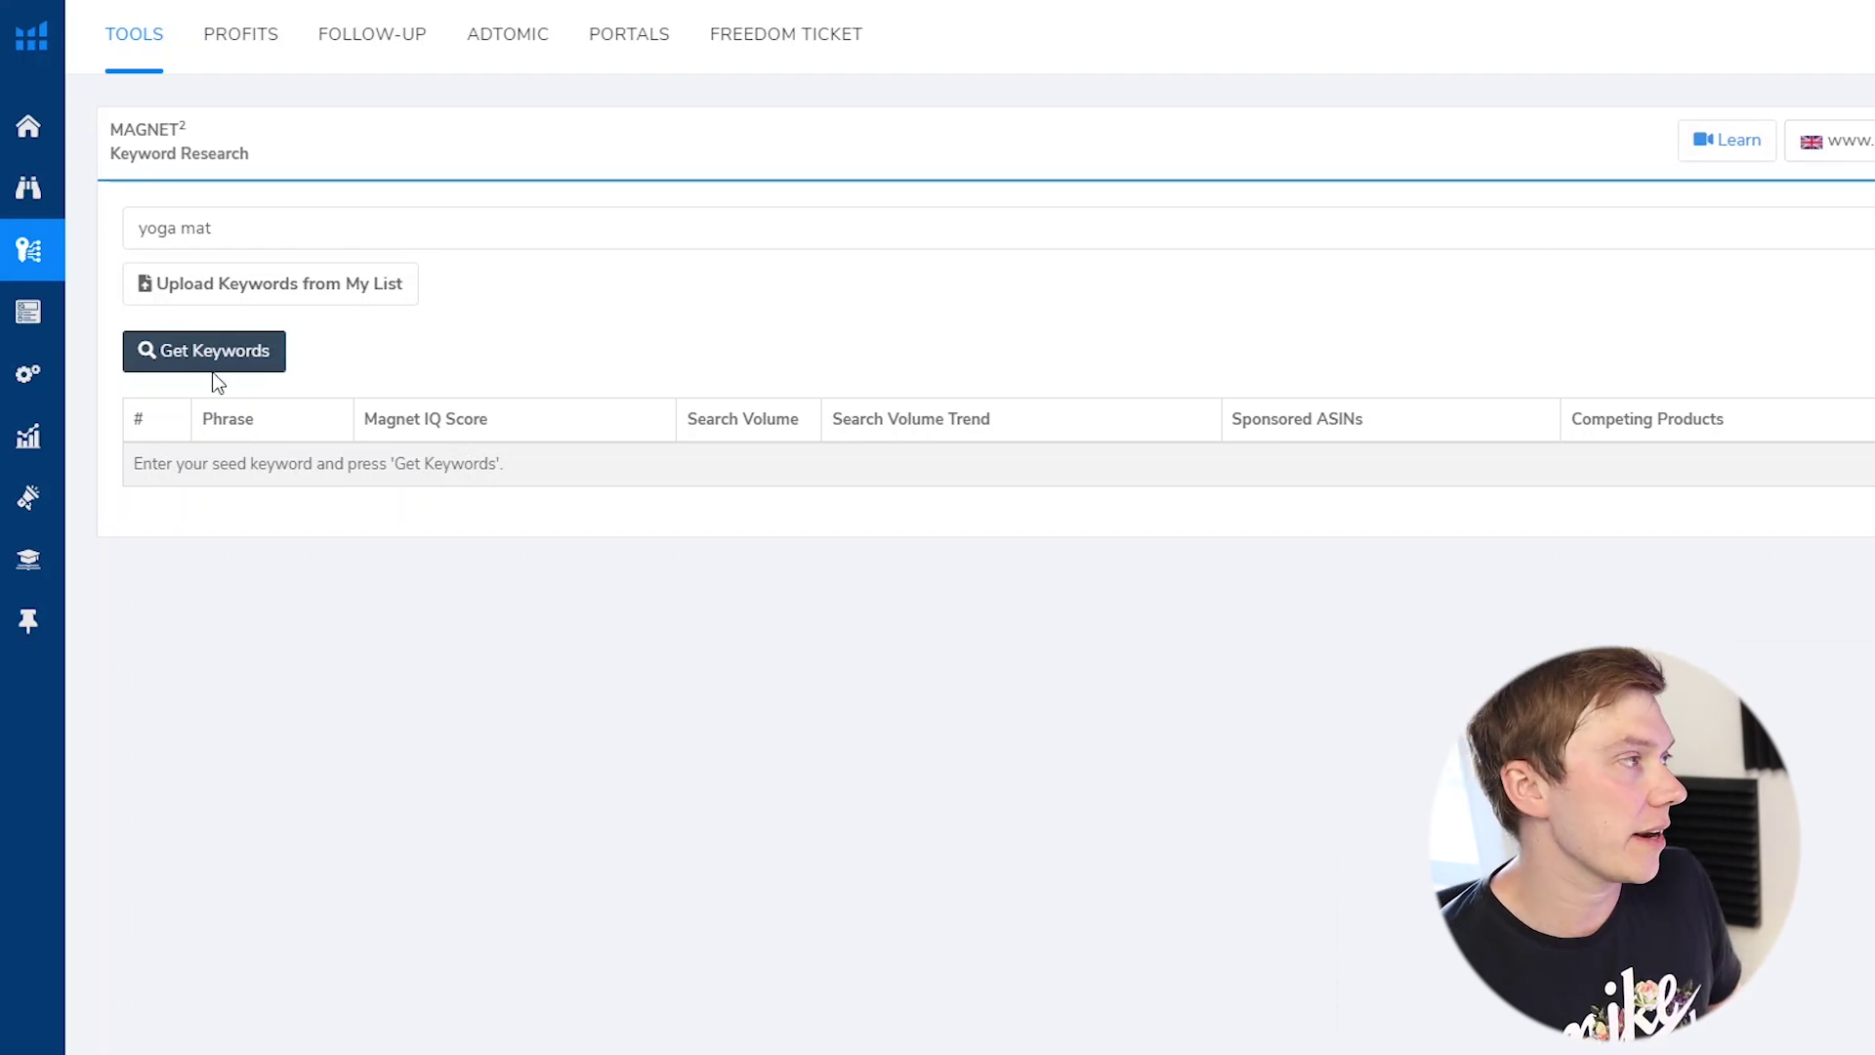
click(246, 360)
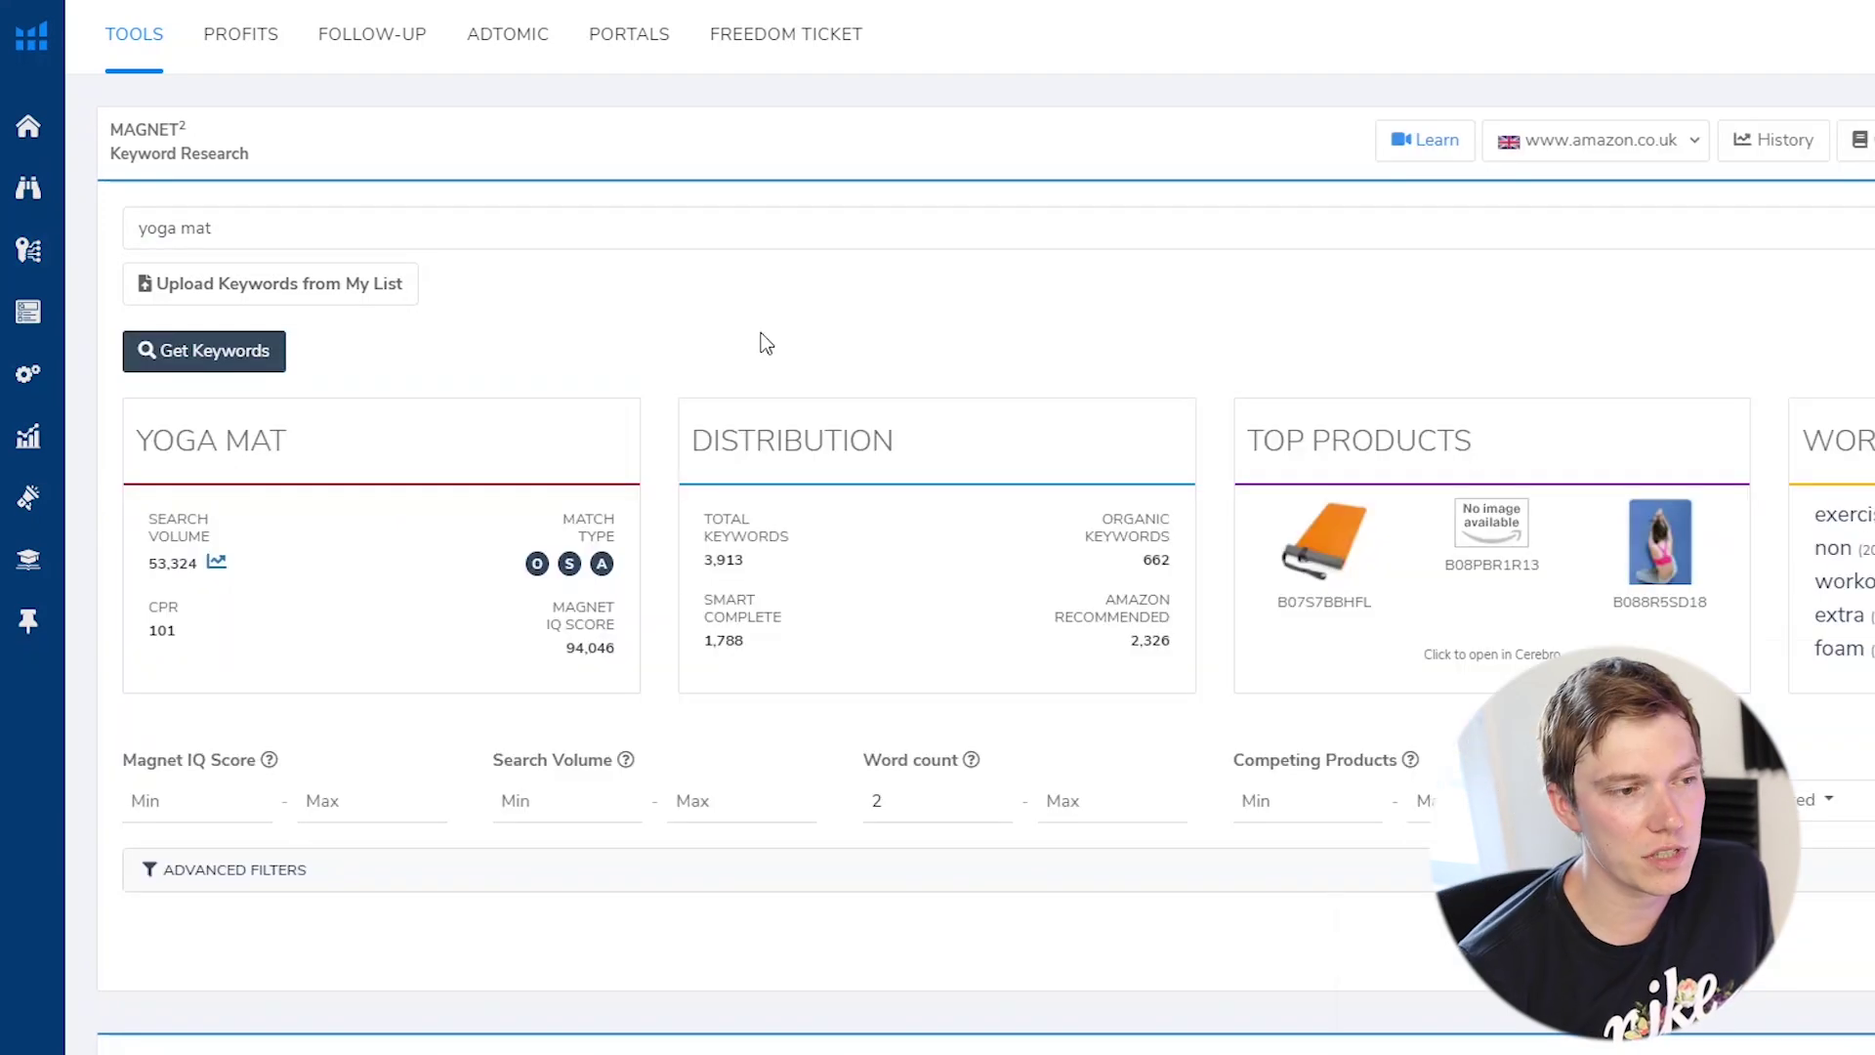
Filter the Magnet keywords to the Organic match type with a minimum search volume of 500.
scroll(586, 586, down, 1)
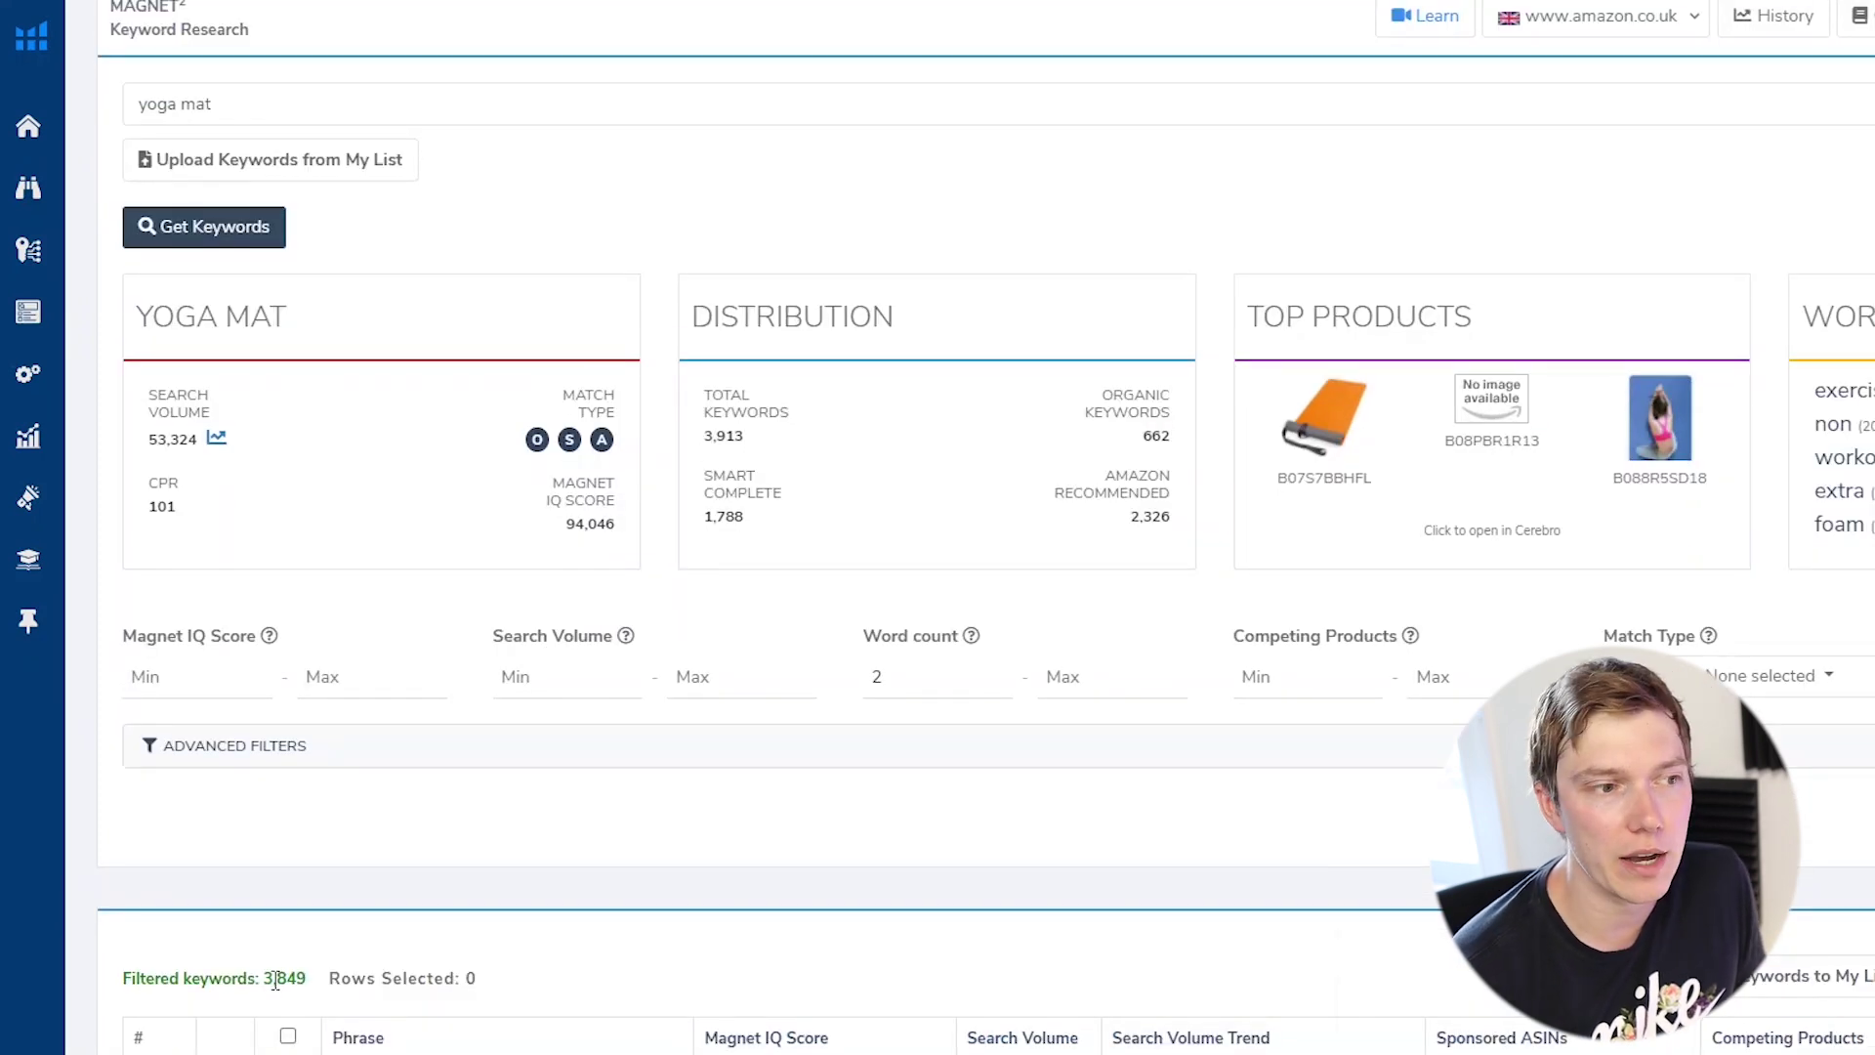
click(1783, 679)
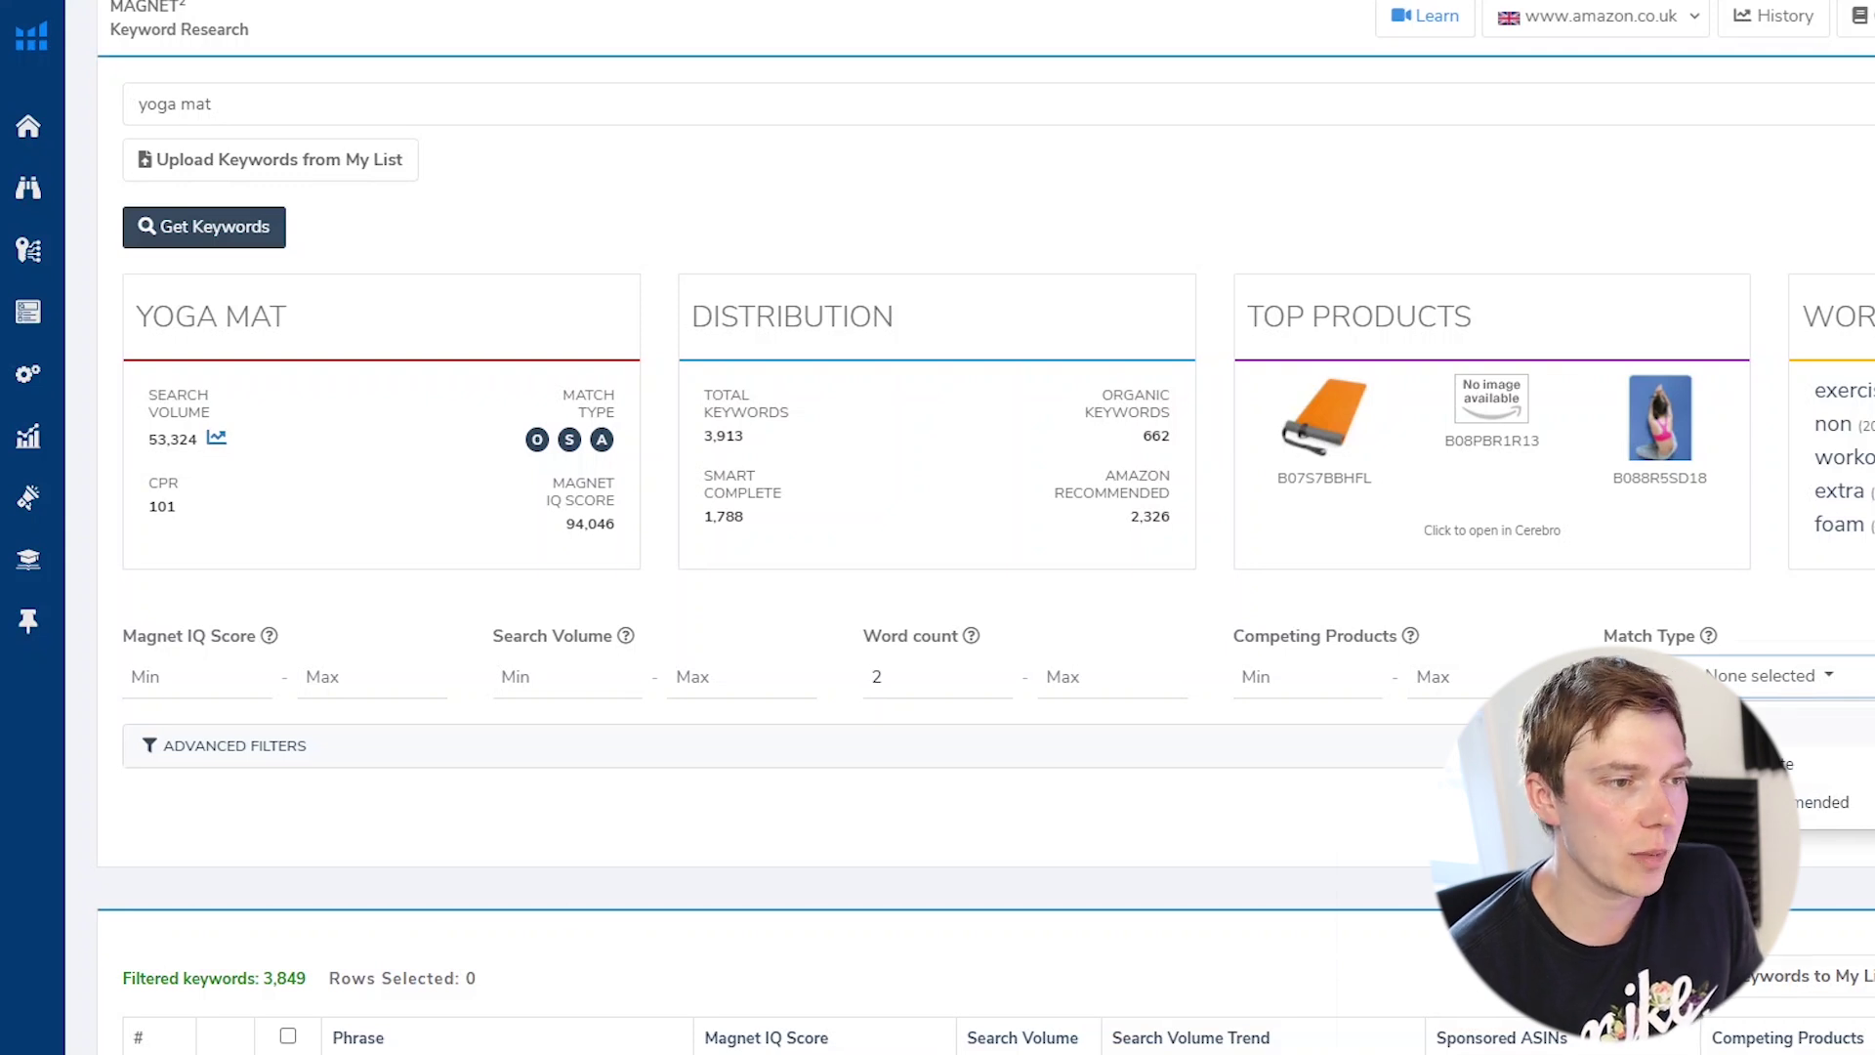
click(1714, 726)
click(557, 676)
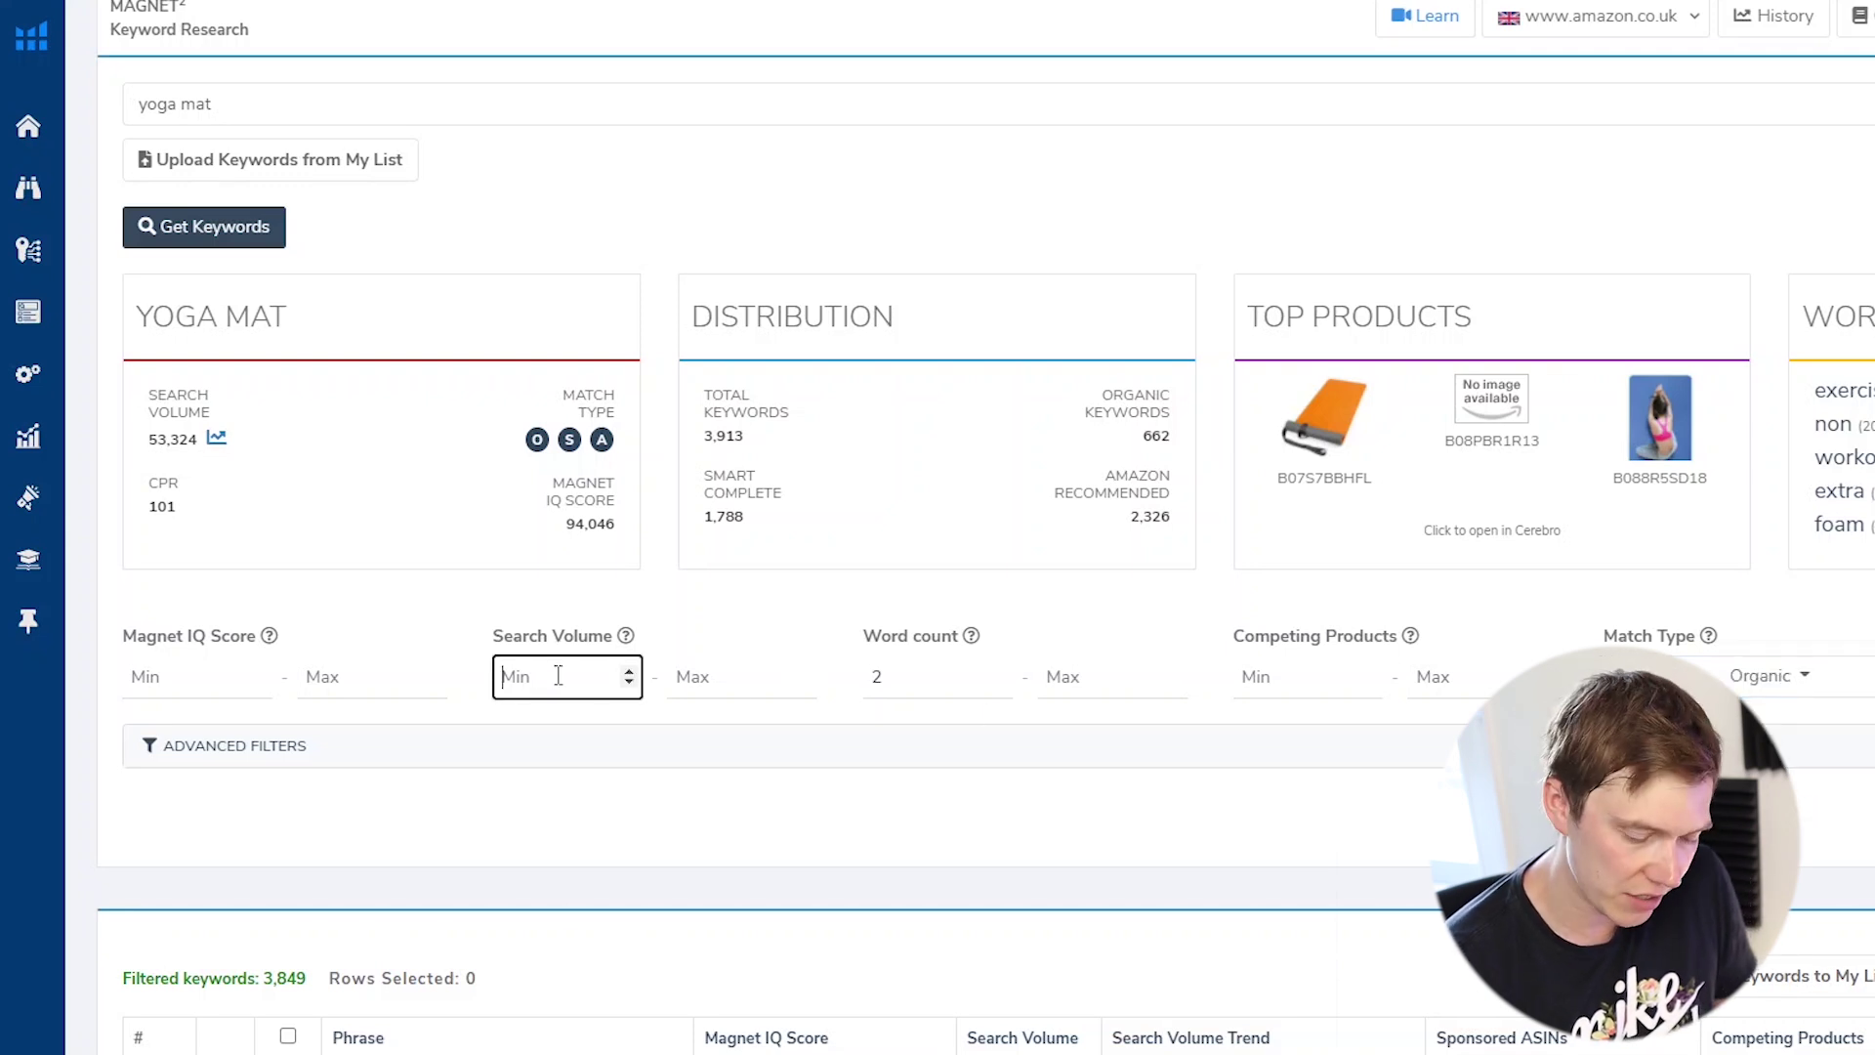
text(500)
click(634, 802)
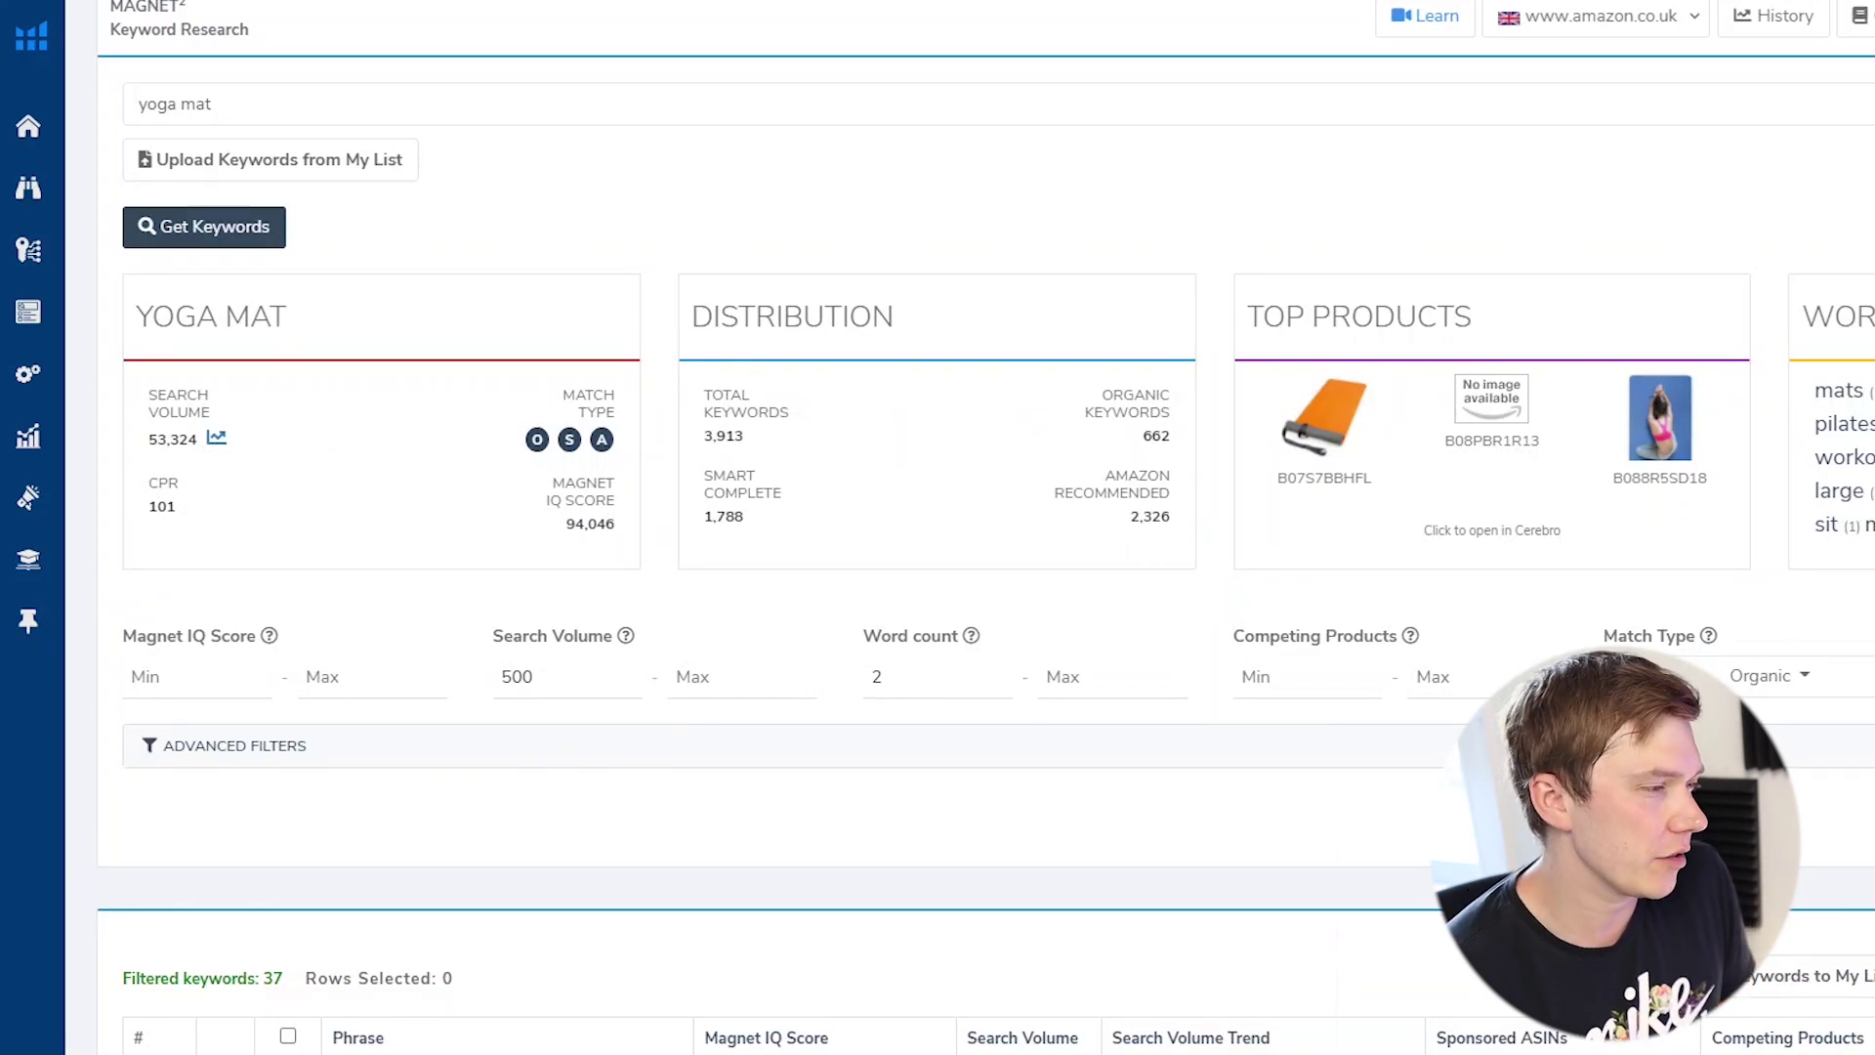
Export the filtered Magnet keyword list as an Excel file.
scroll(976, 430, down, 3)
scroll(683, 508, down, 2)
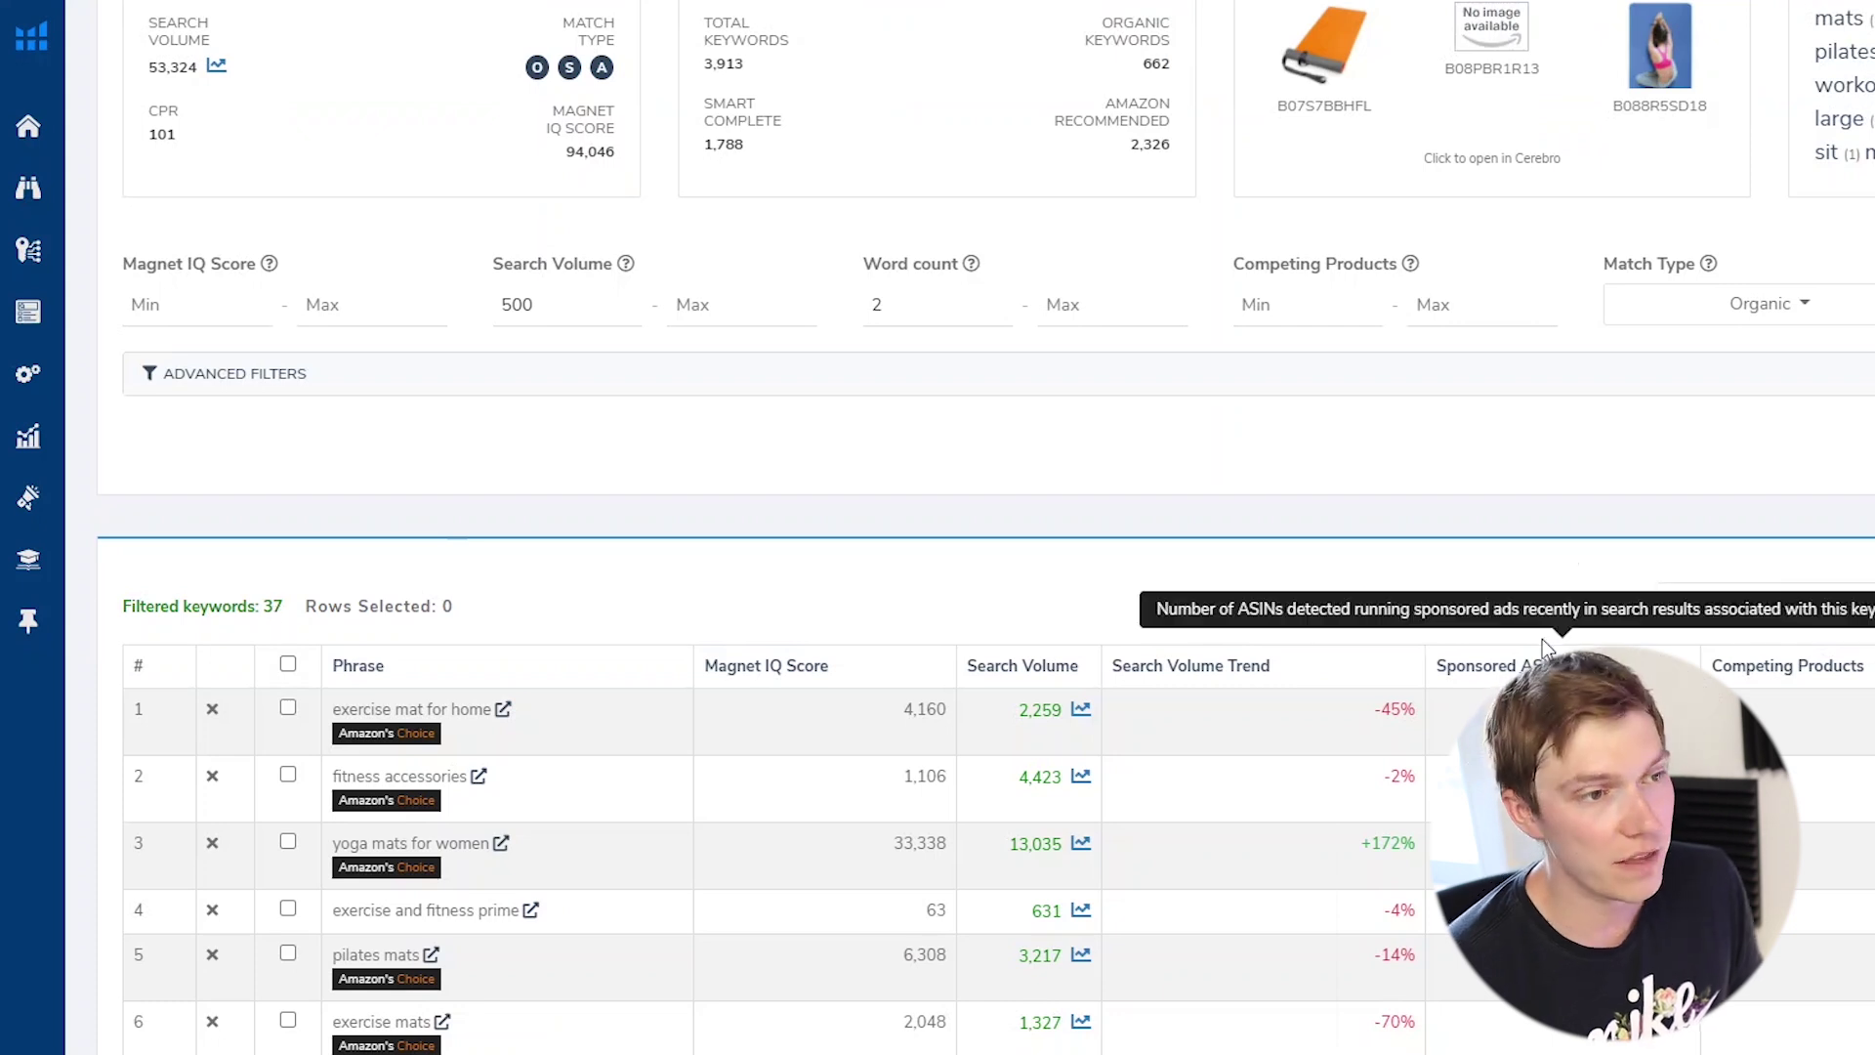
scroll(1546, 649, up, 5)
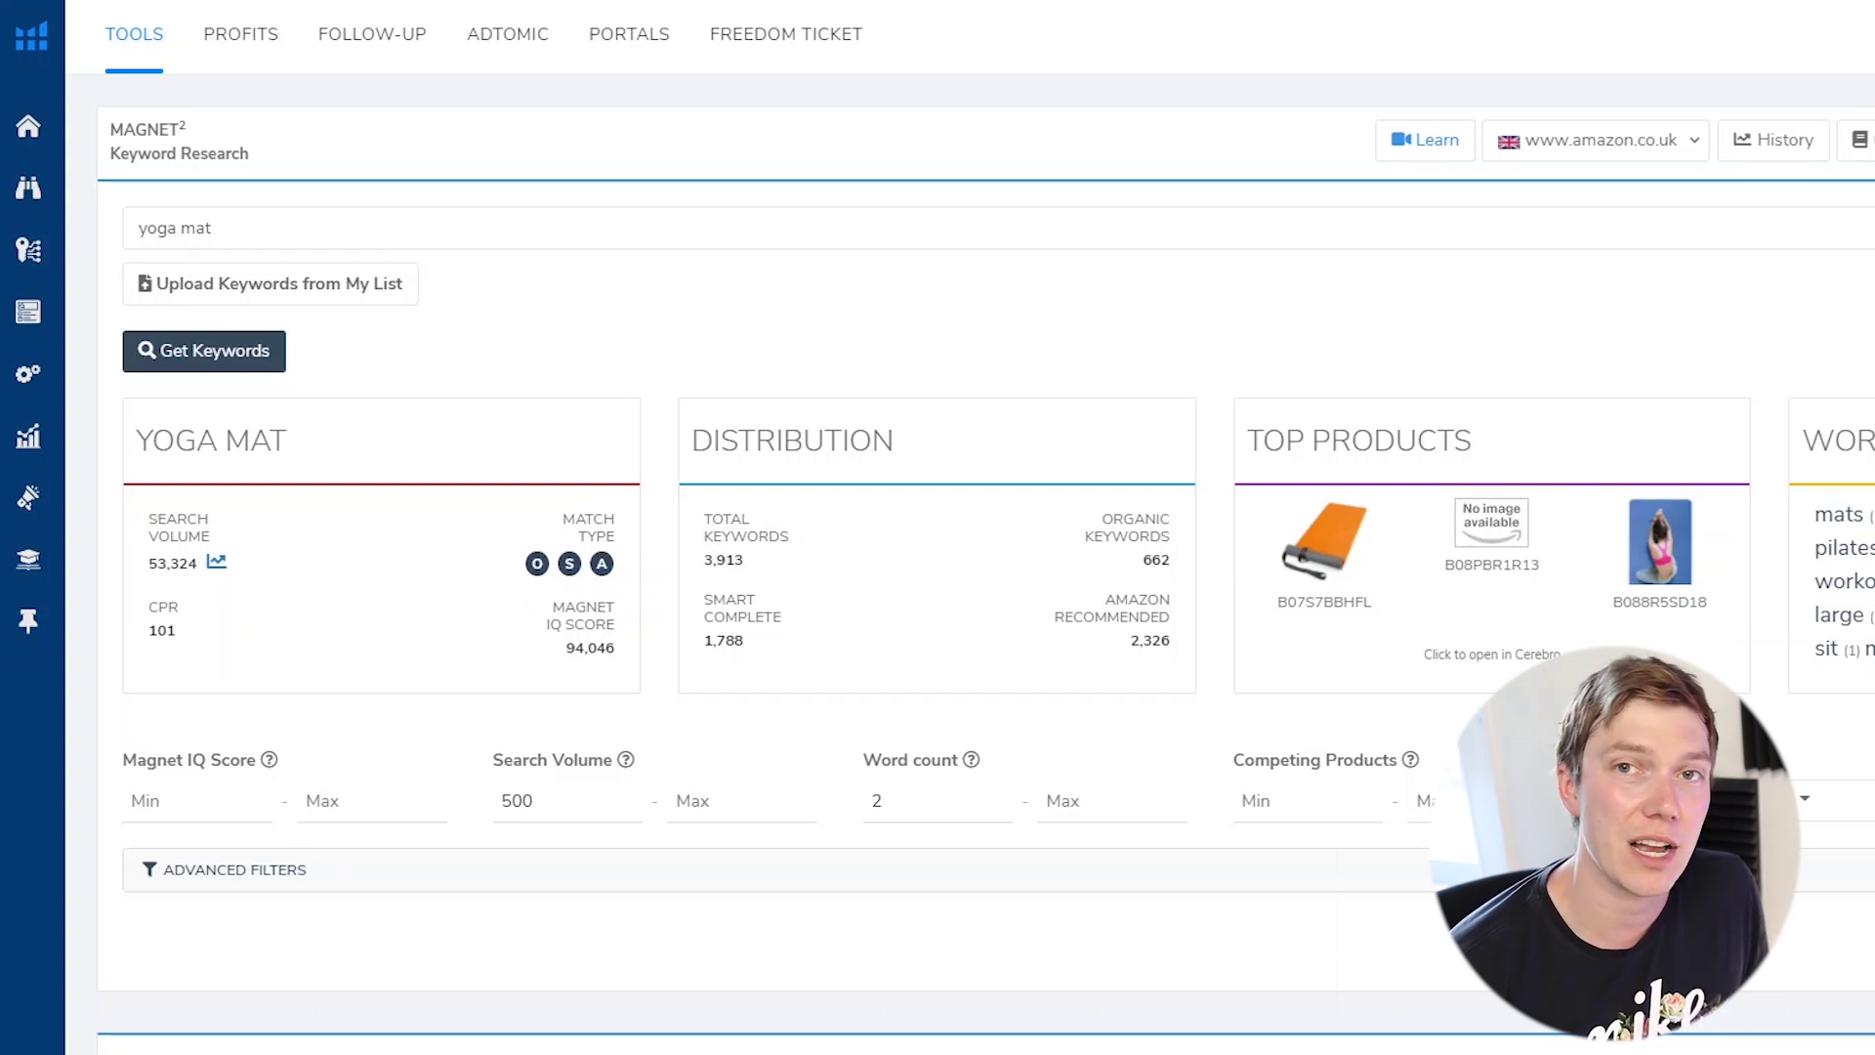
click(1758, 138)
click(1675, 247)
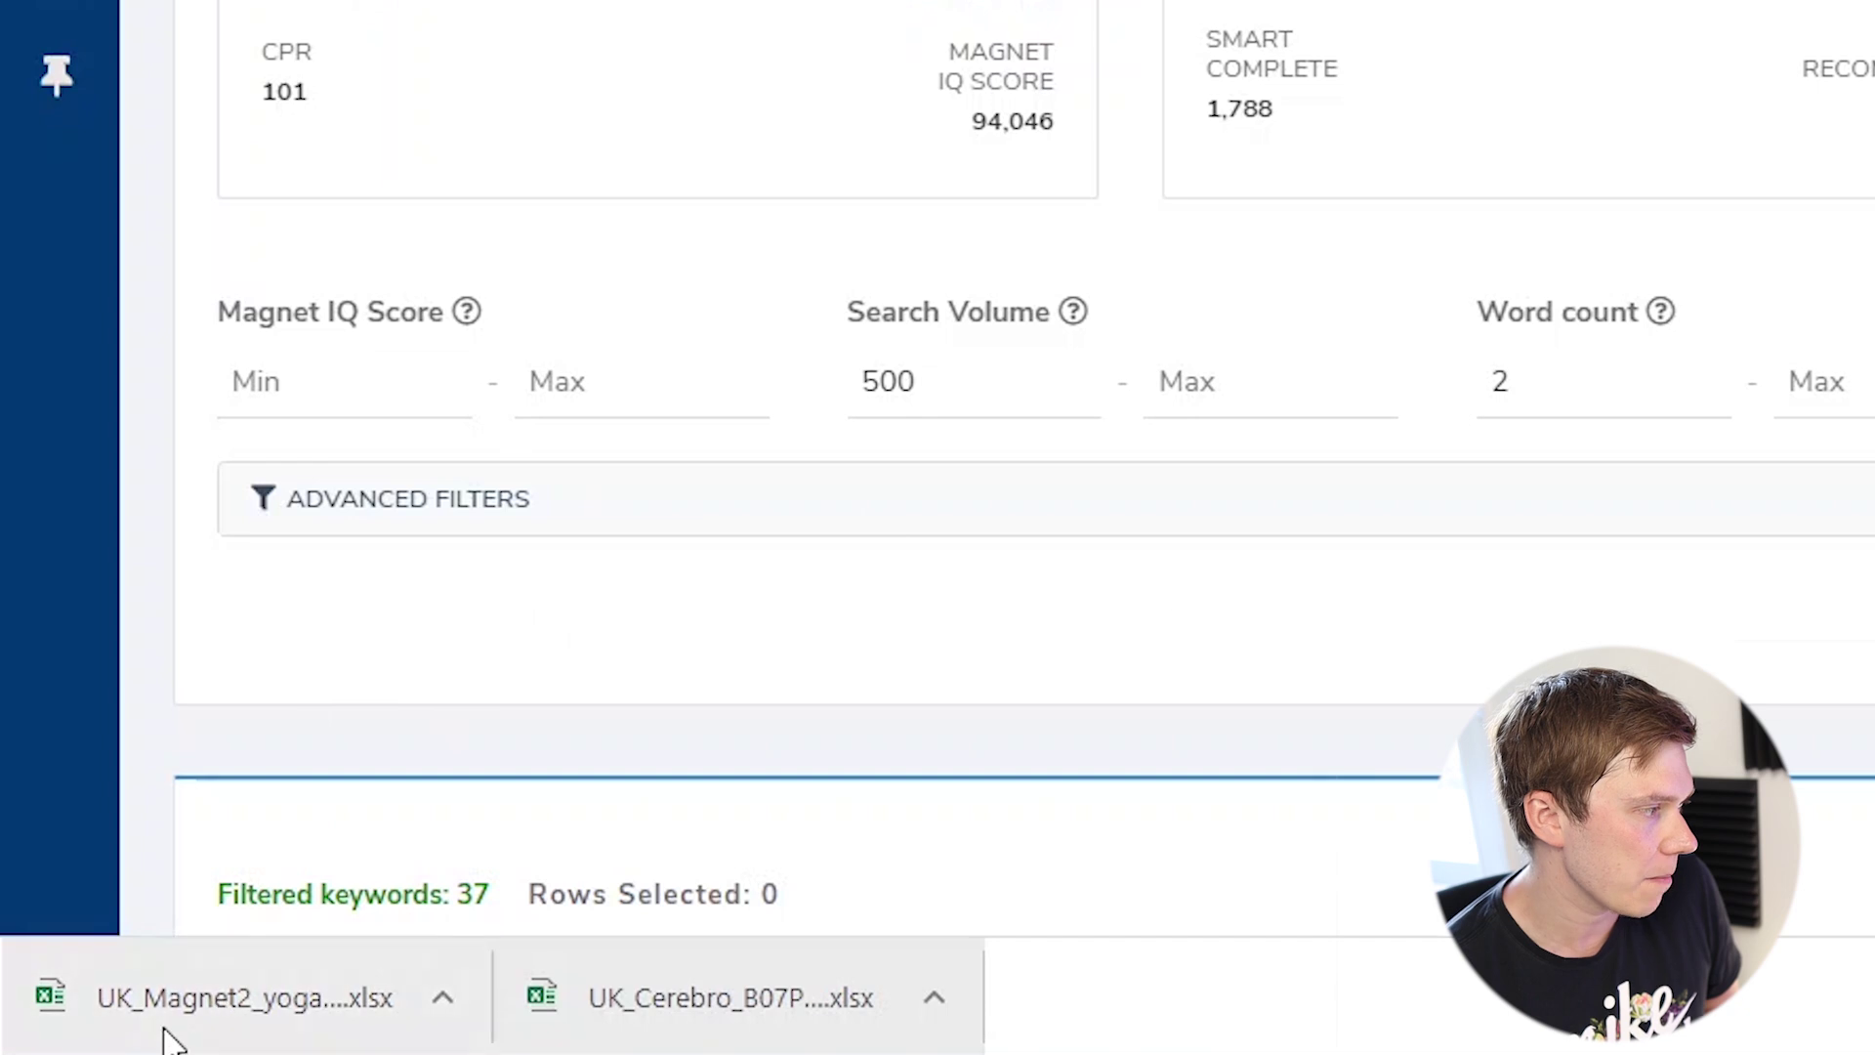
Open the exported UK_Cerebro and UK_Magnet2 keyword files in Excel.
click(701, 1006)
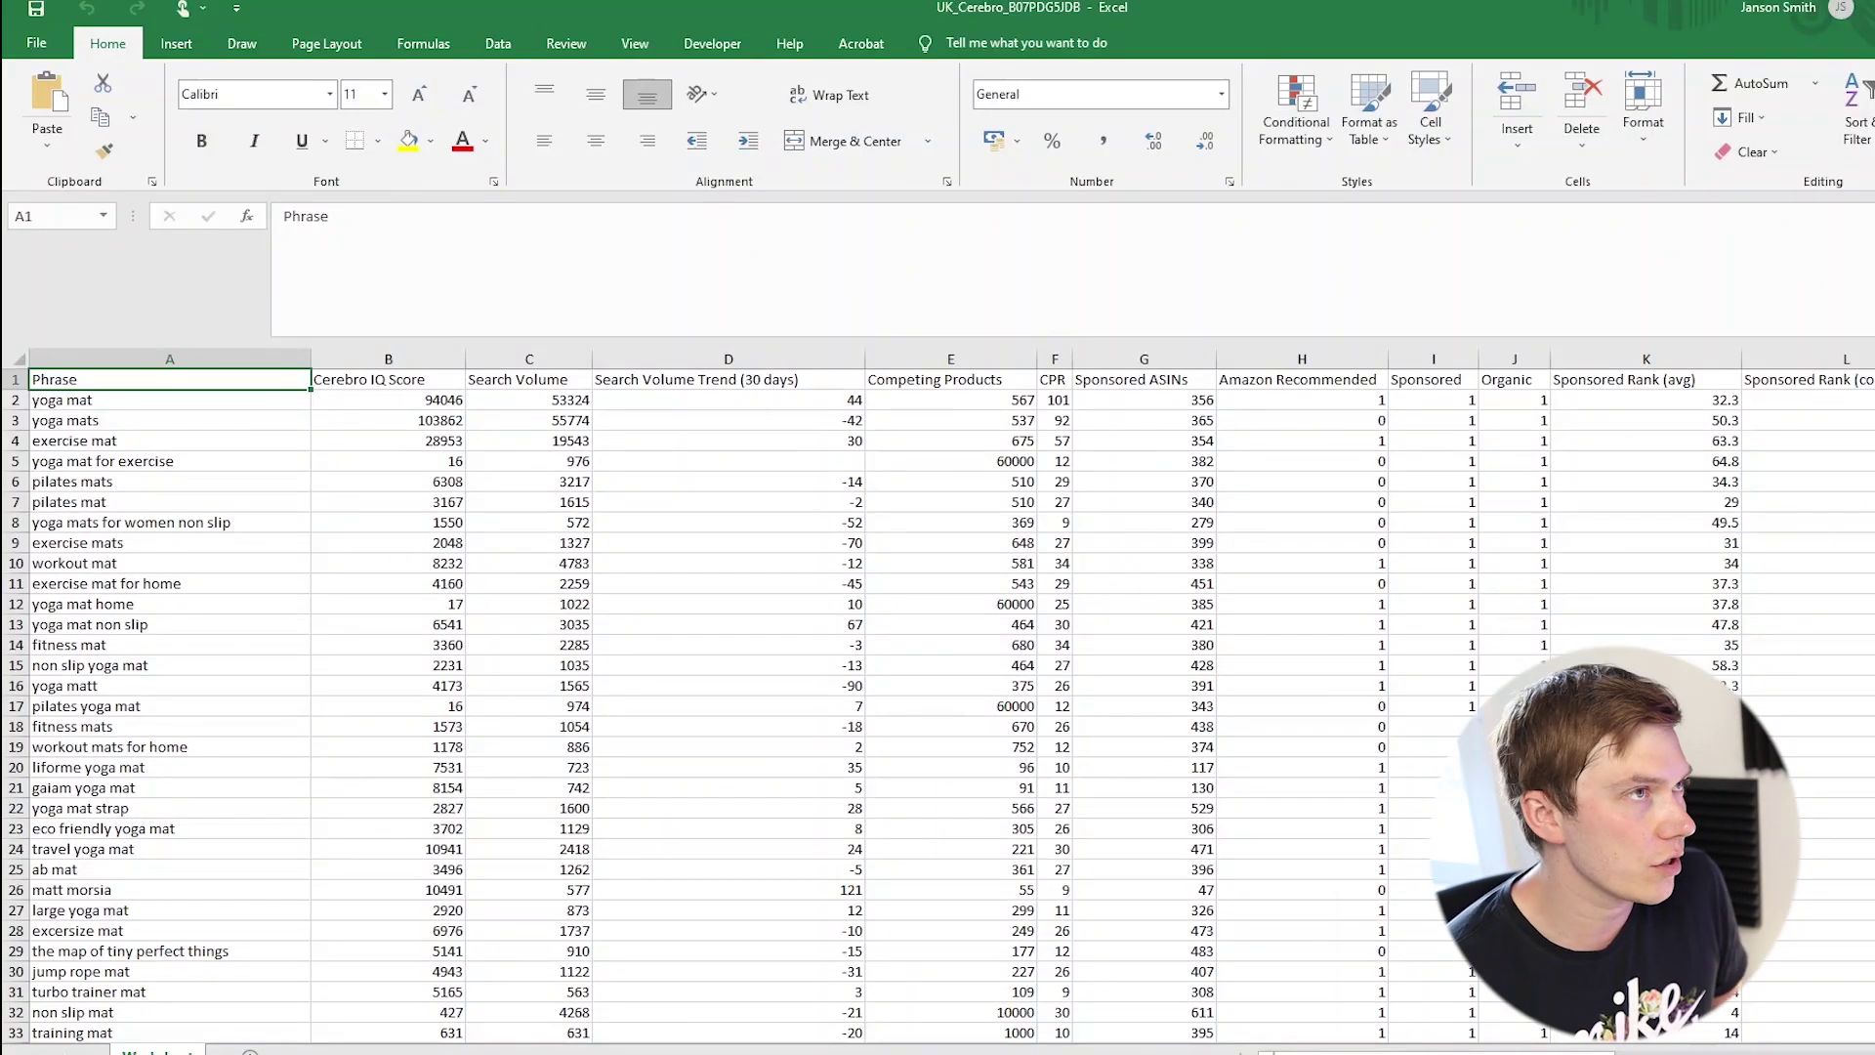
drag(846, 7, 1004, 27)
click(286, 897)
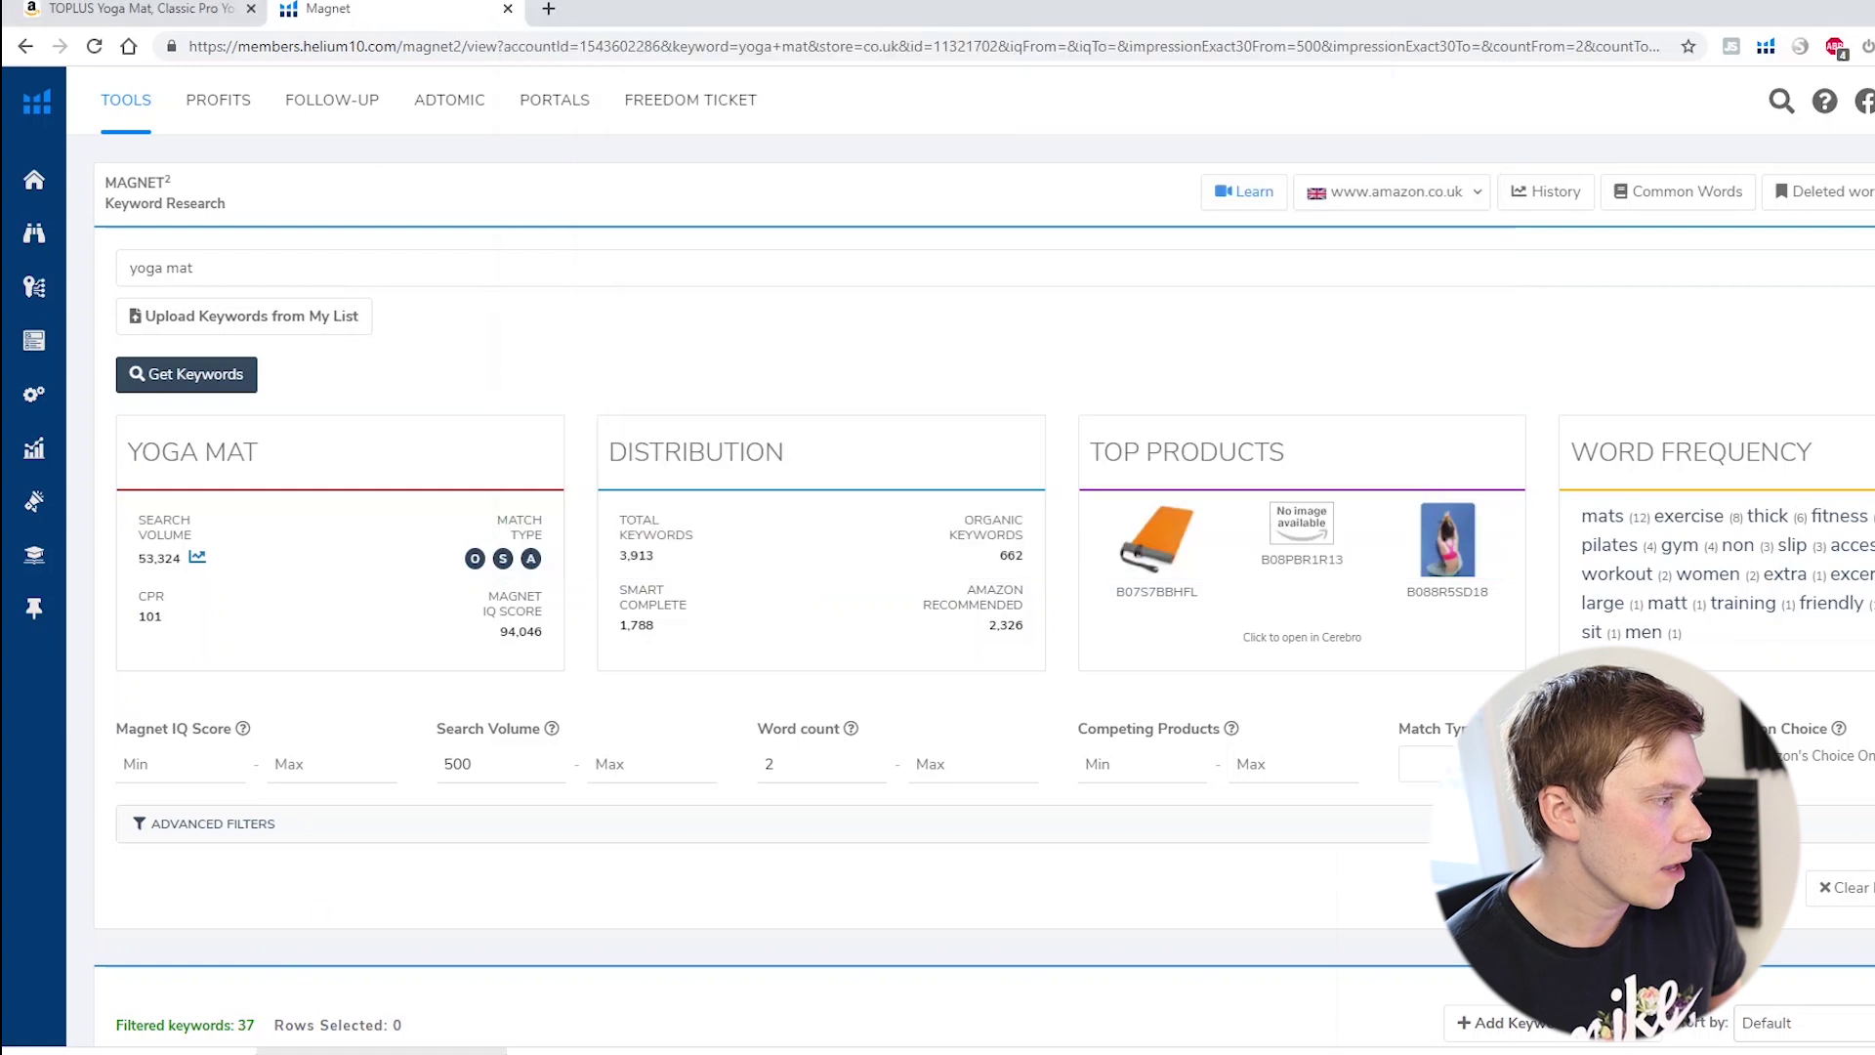
key(alt+Tab)
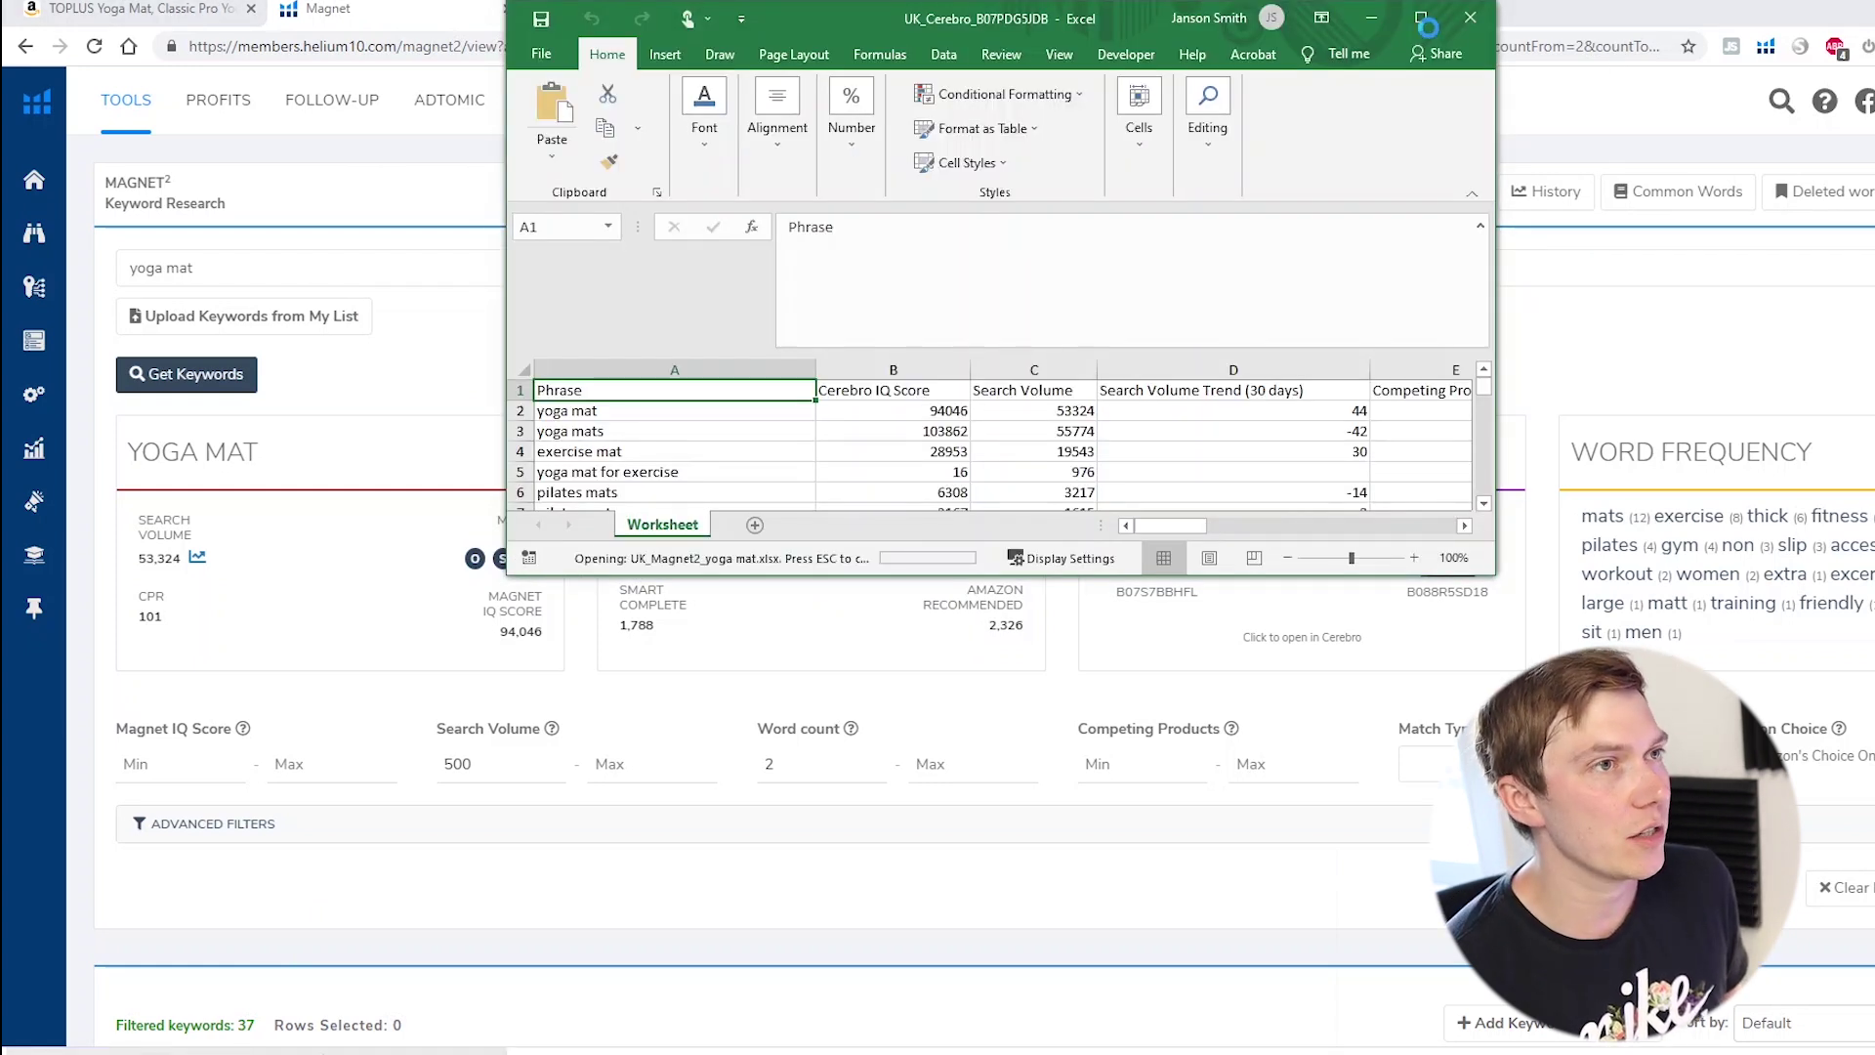
click(1452, 9)
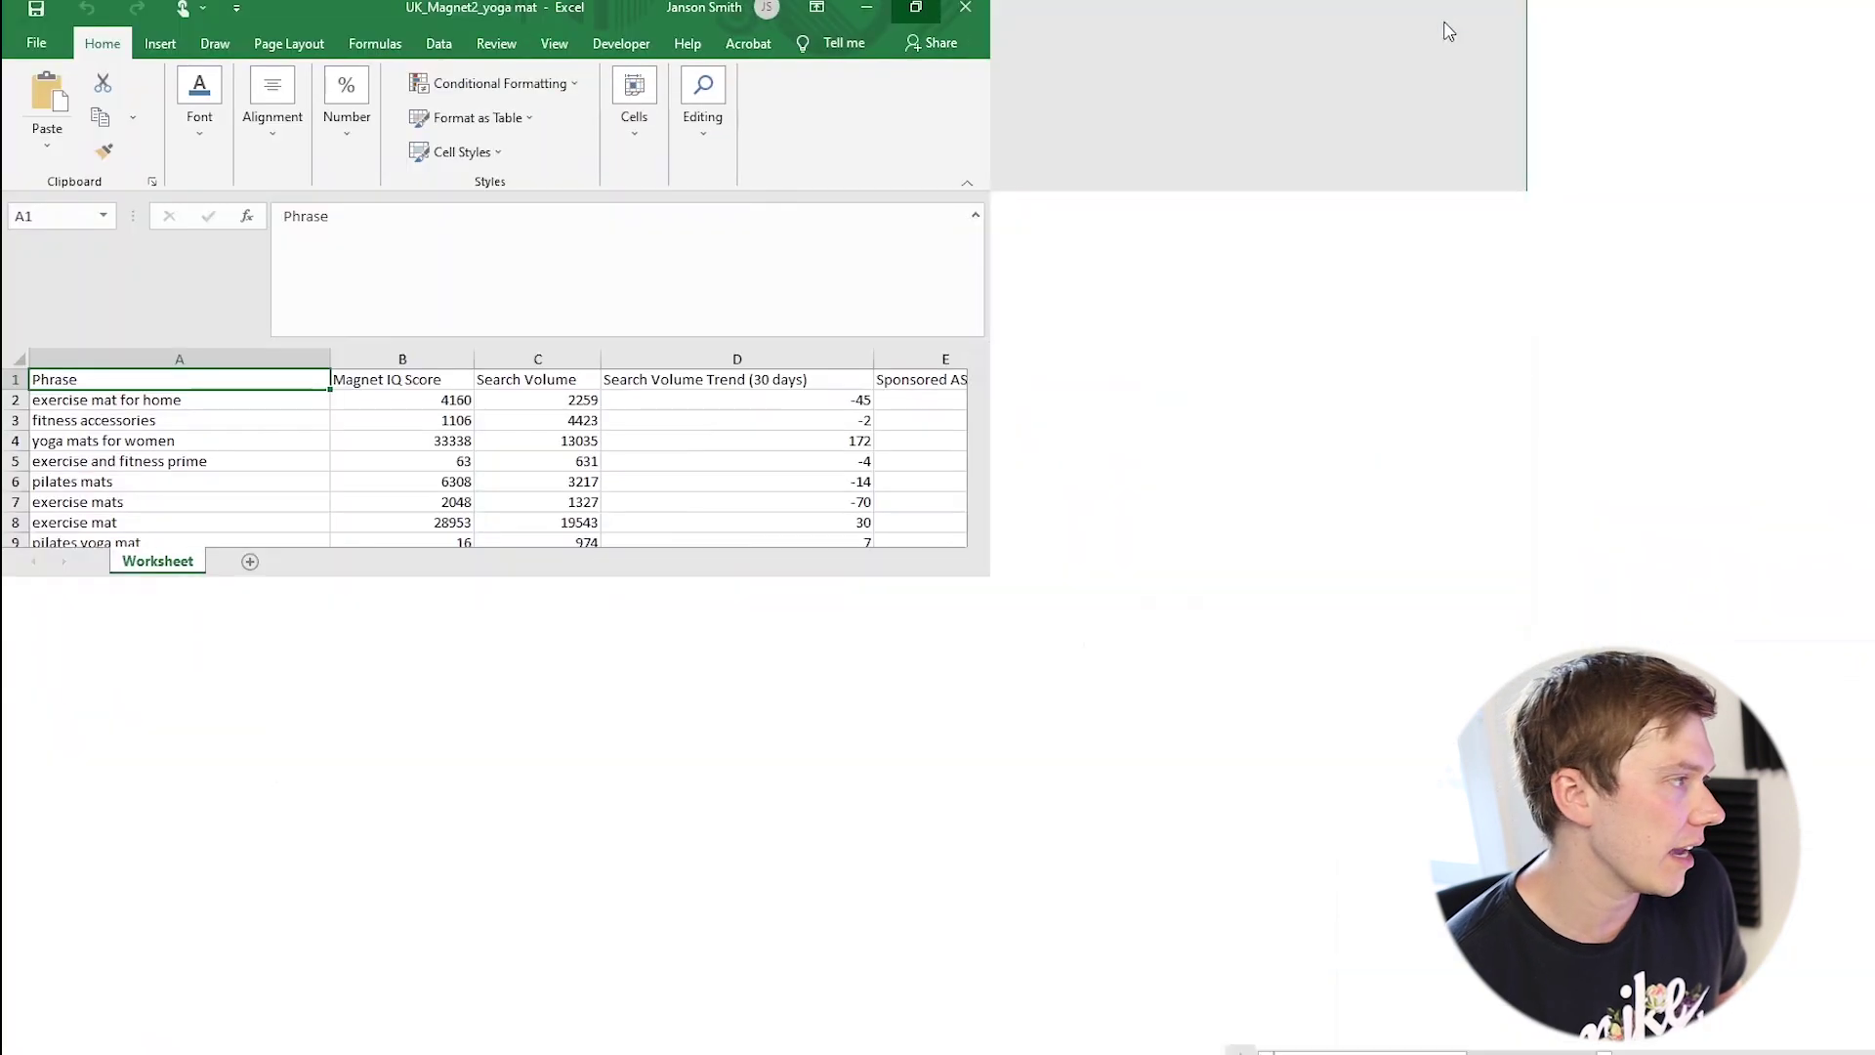
Copy all keyword rows below the header in the UK_Magnet2_yoga mat workbook, from row 2 to the last row.
click(134, 607)
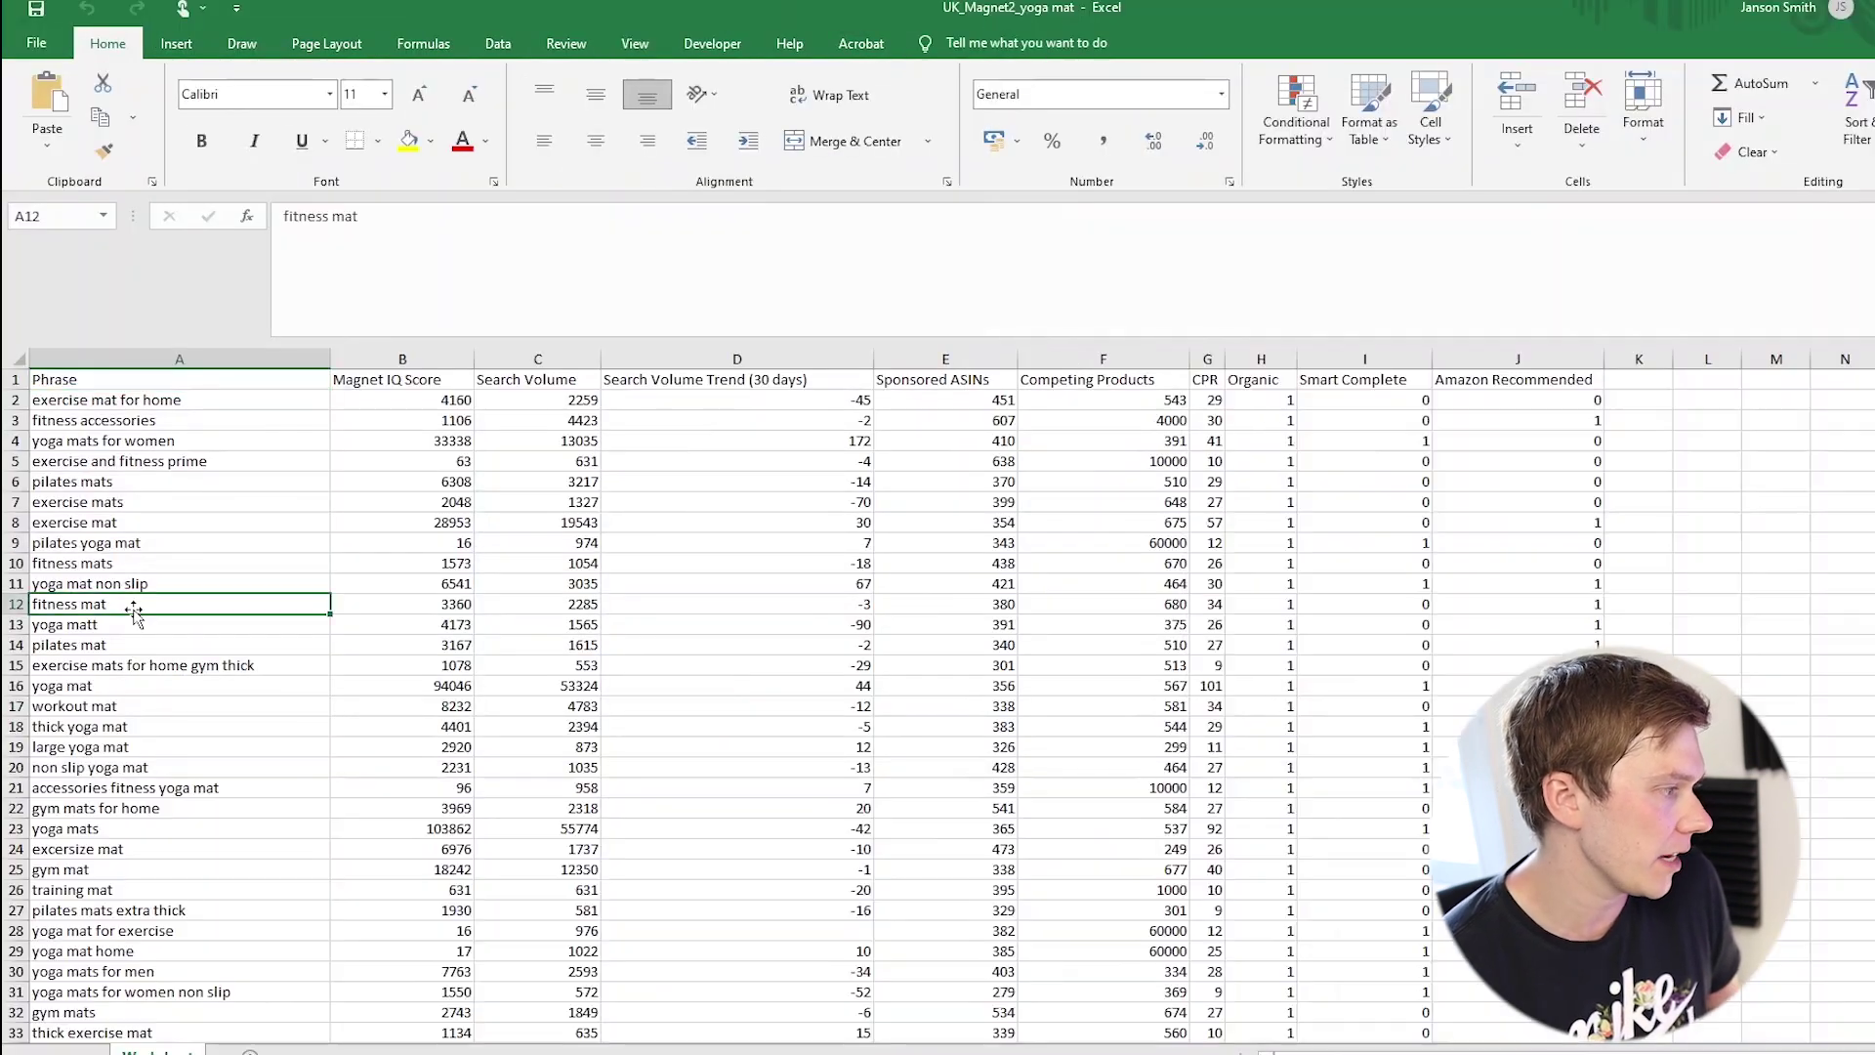
click(231, 483)
key(Up)
key(Up)
key(Up)
key(Up)
key(Right)
key(Right)
key(Home)
key(ctrl+shift+Right)
key(shift+Down)
key(shift+Down)
key(shift+Down)
key(shift+Down)
key(shift+Down)
key(shift+Down)
key(shift+Down)
key(shift+Down)
key(shift+Down)
key(shift+Down)
key(shift+Down)
key(shift+Down)
key(shift+Down)
key(shift+Down)
key(shift+Down)
key(shift+Down)
key(shift+Down)
key(shift+Down)
key(shift+Down)
key(shift+Down)
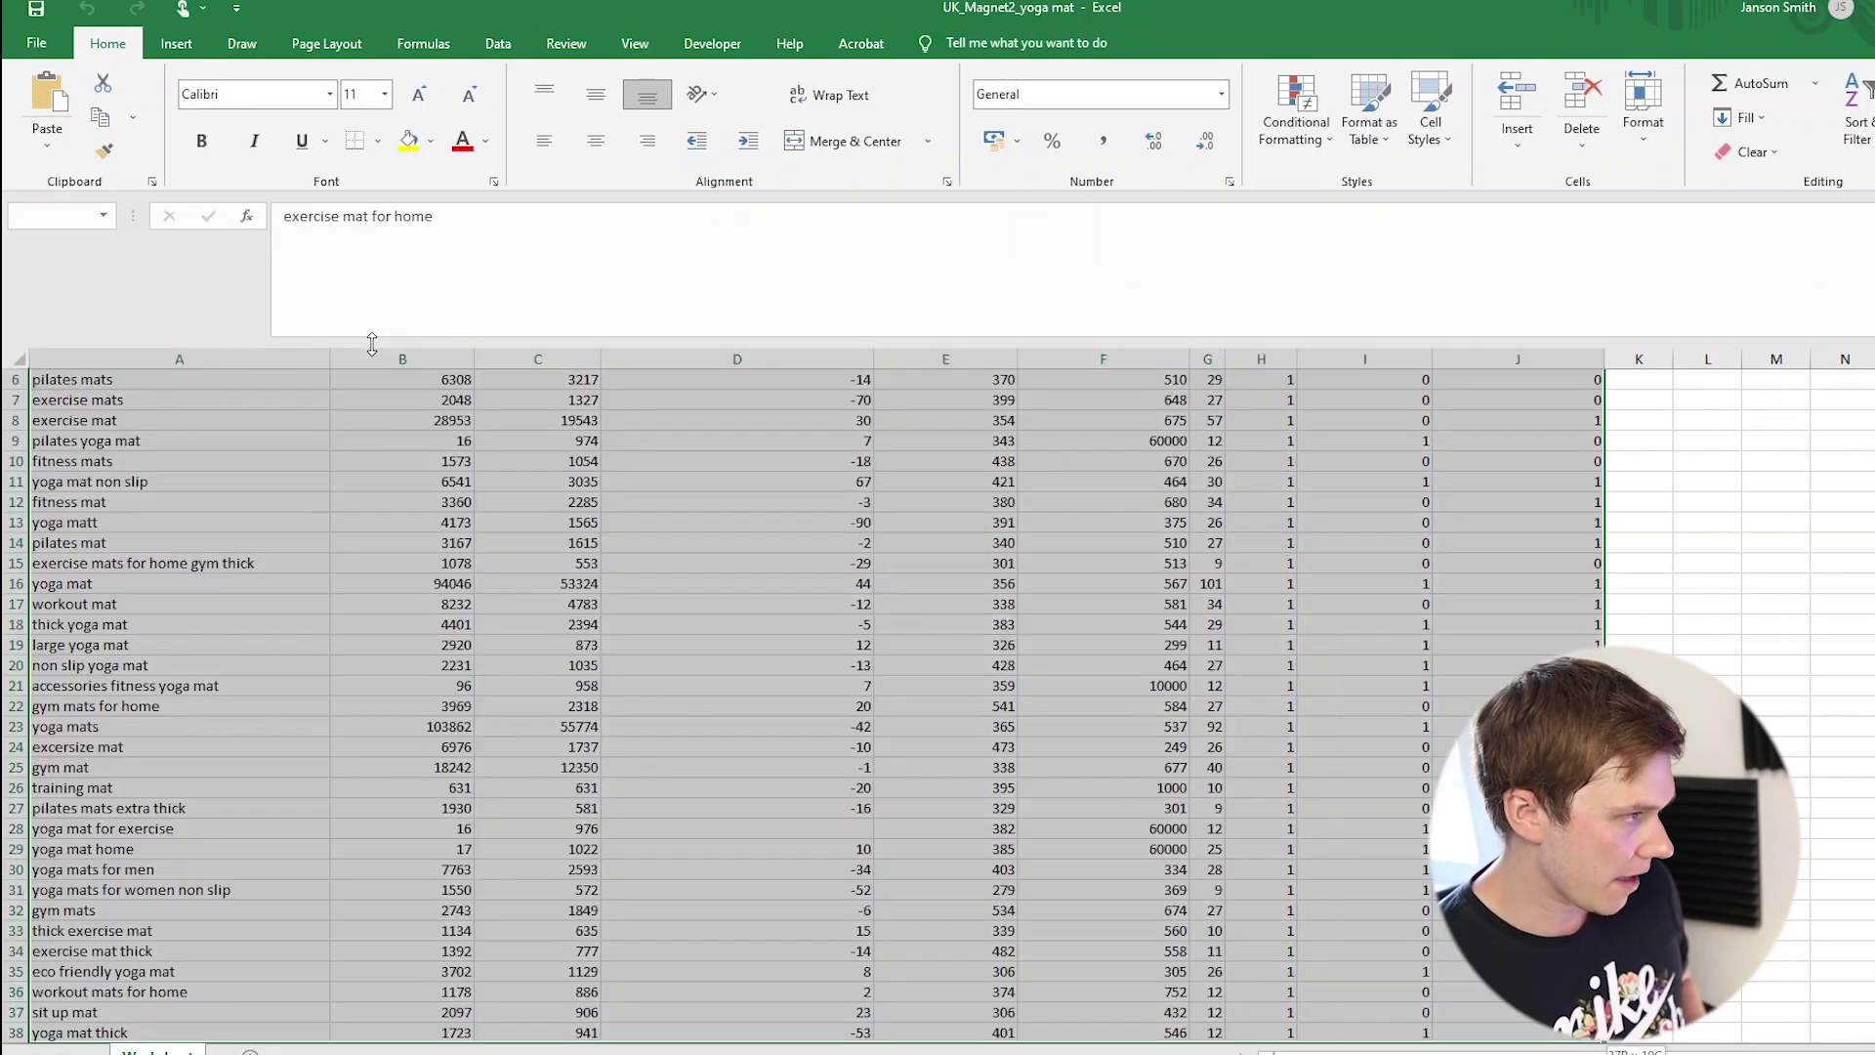
key(ctrl+c)
Paste the copied Magnet rows into the UK_Cerebro workbook, directly below its last keyword row.
key(alt+Tab)
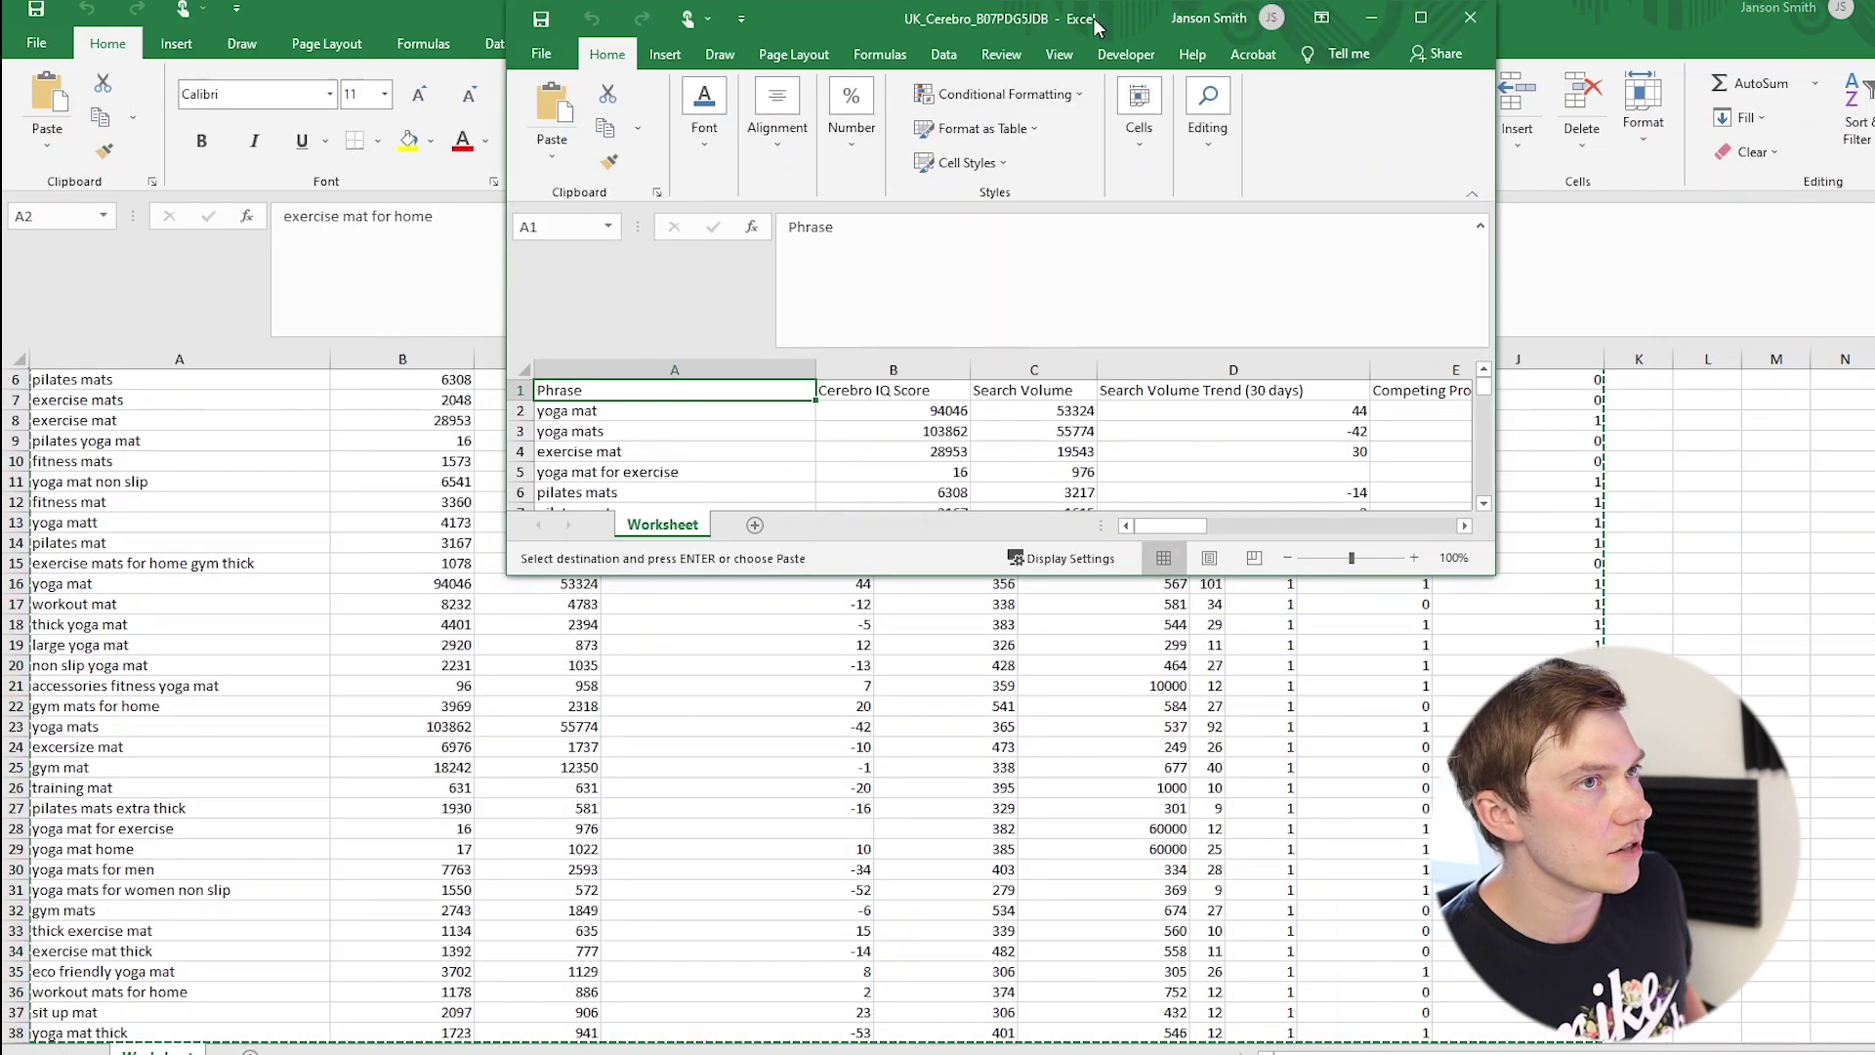
click(1421, 17)
click(58, 748)
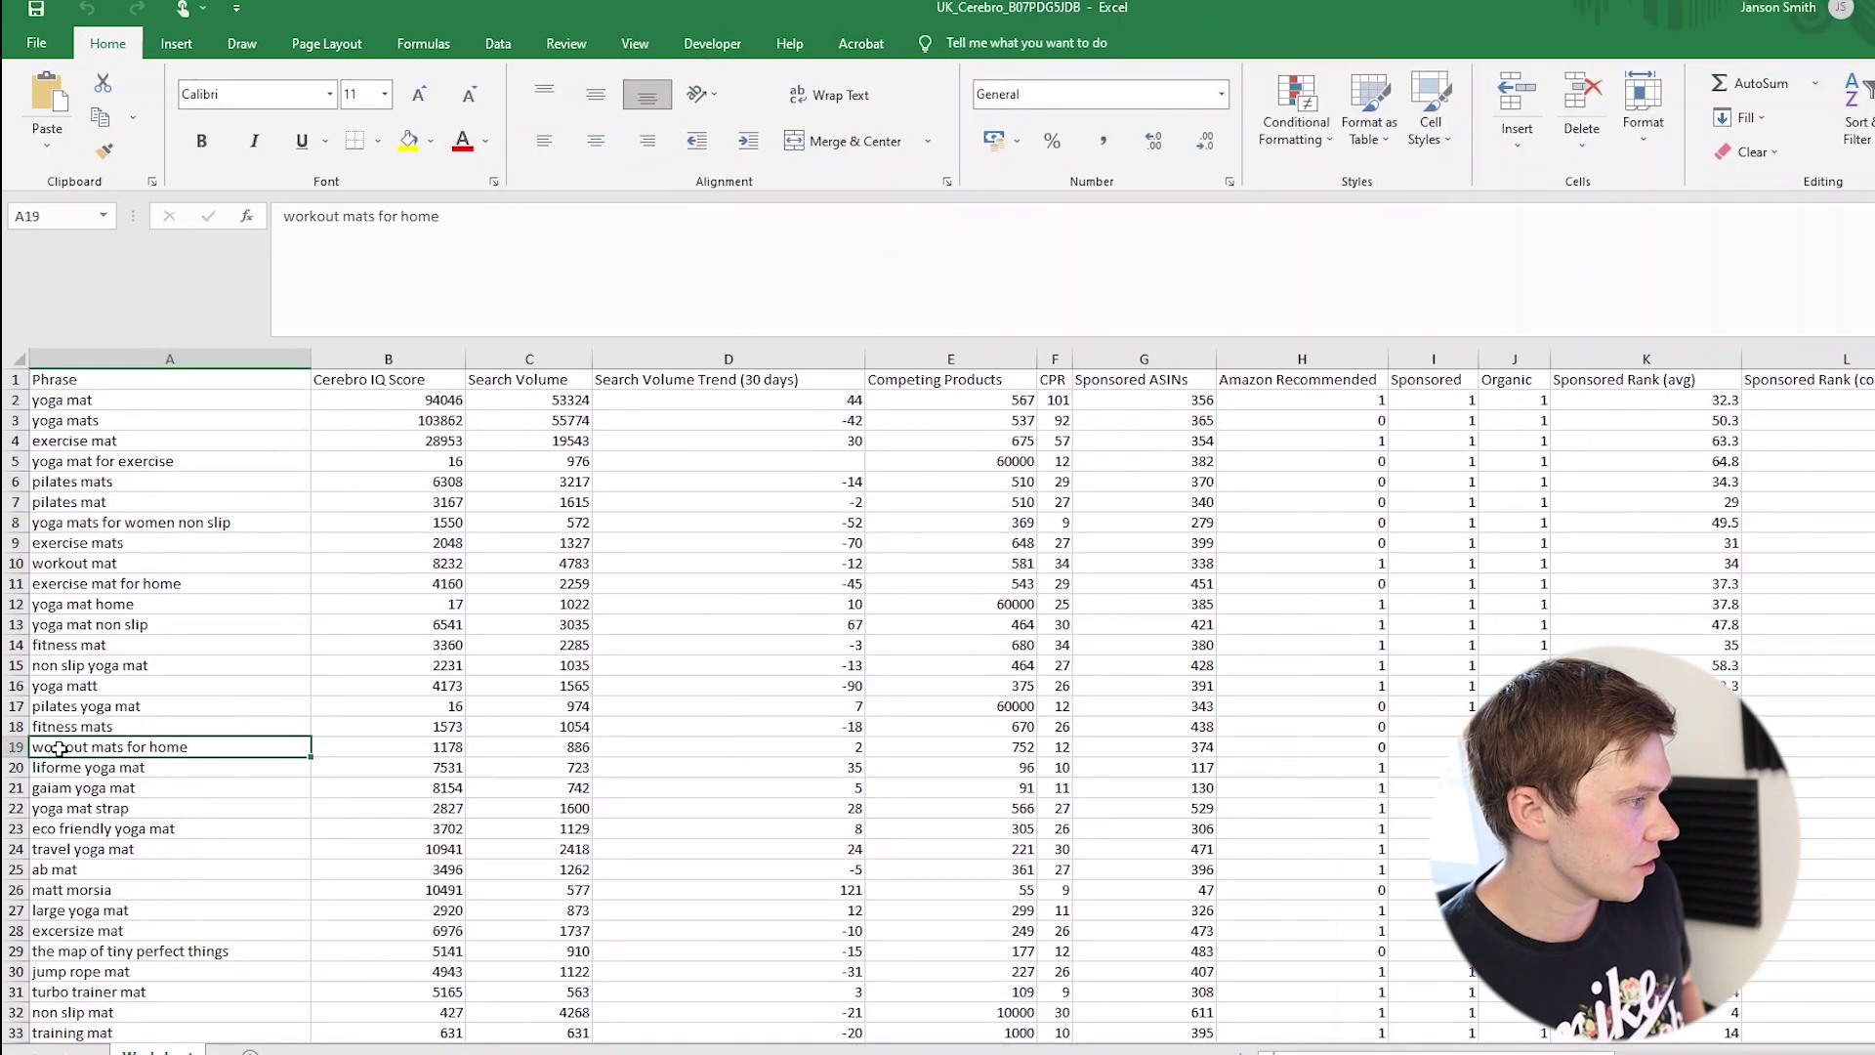
key(ctrl+Down)
key(Down)
key(ctrl+v)
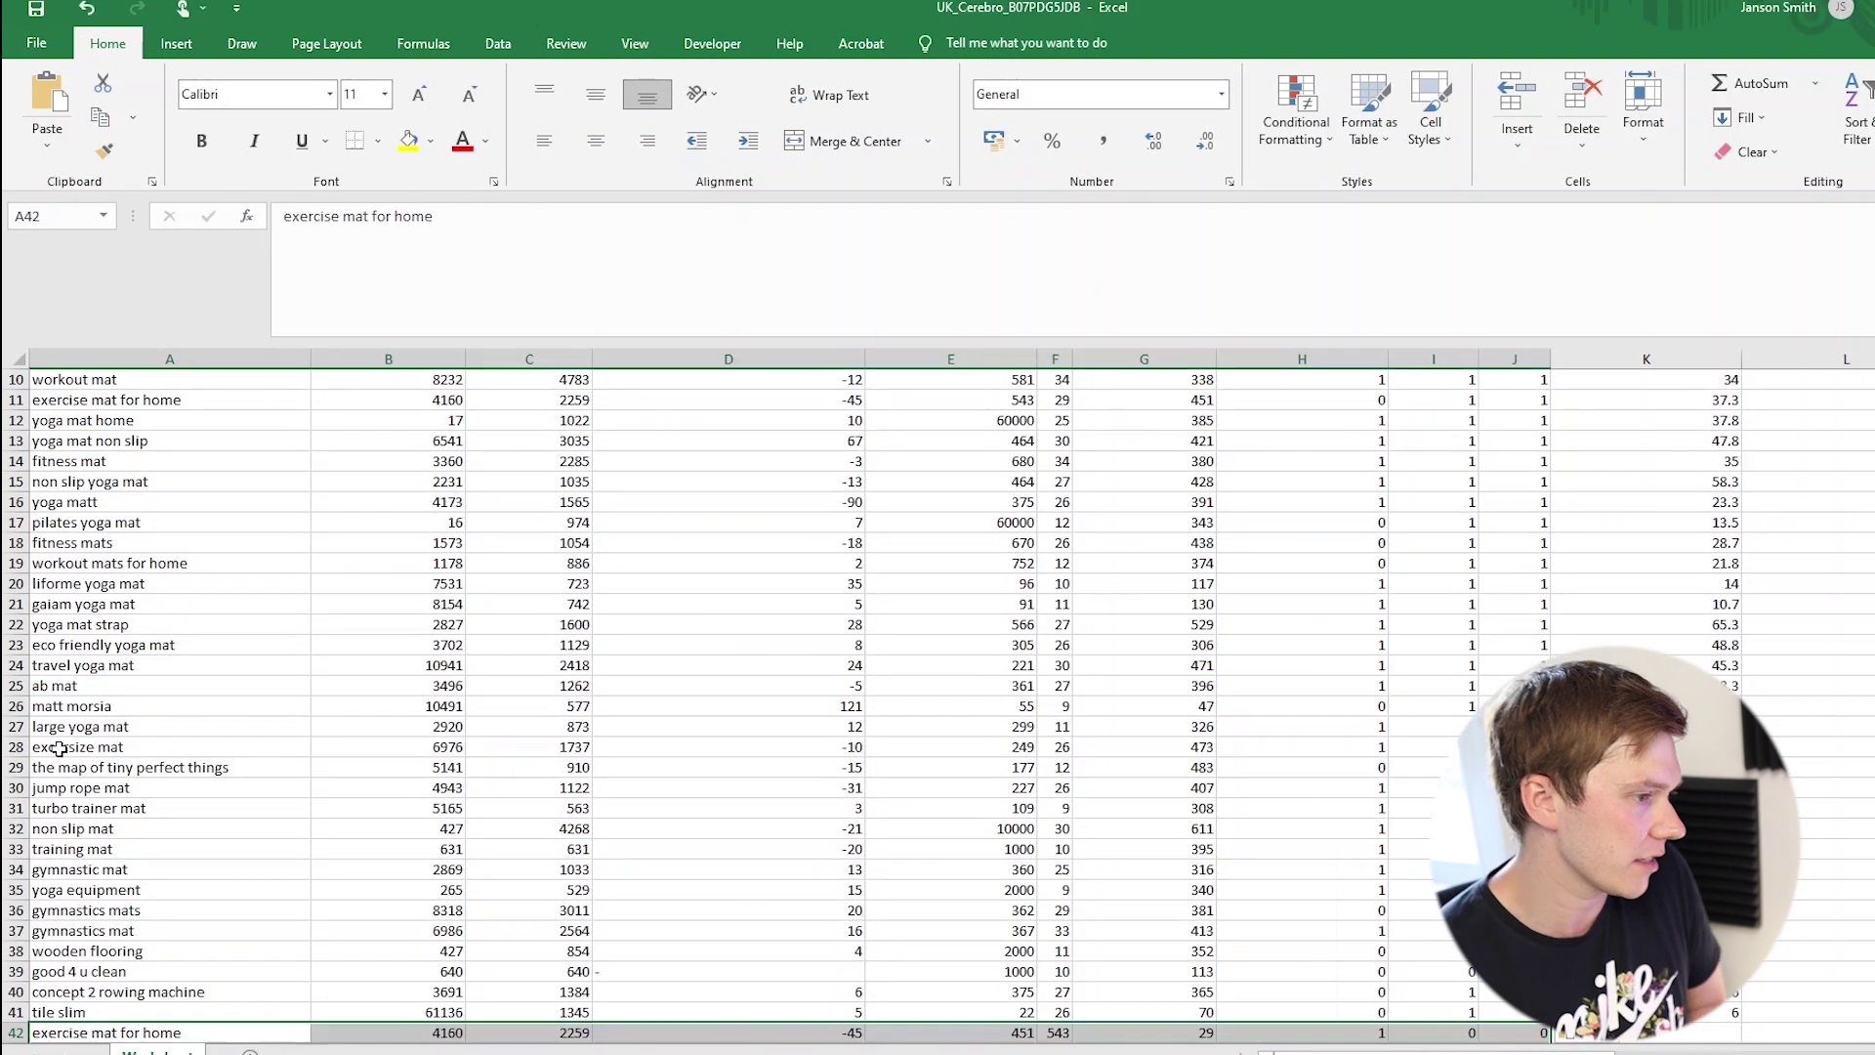
Examine the appended keyword rows down to the end of the combined list.
click(285, 734)
scroll(283, 762, down, 4)
scroll(227, 742, down, 7)
click(227, 747)
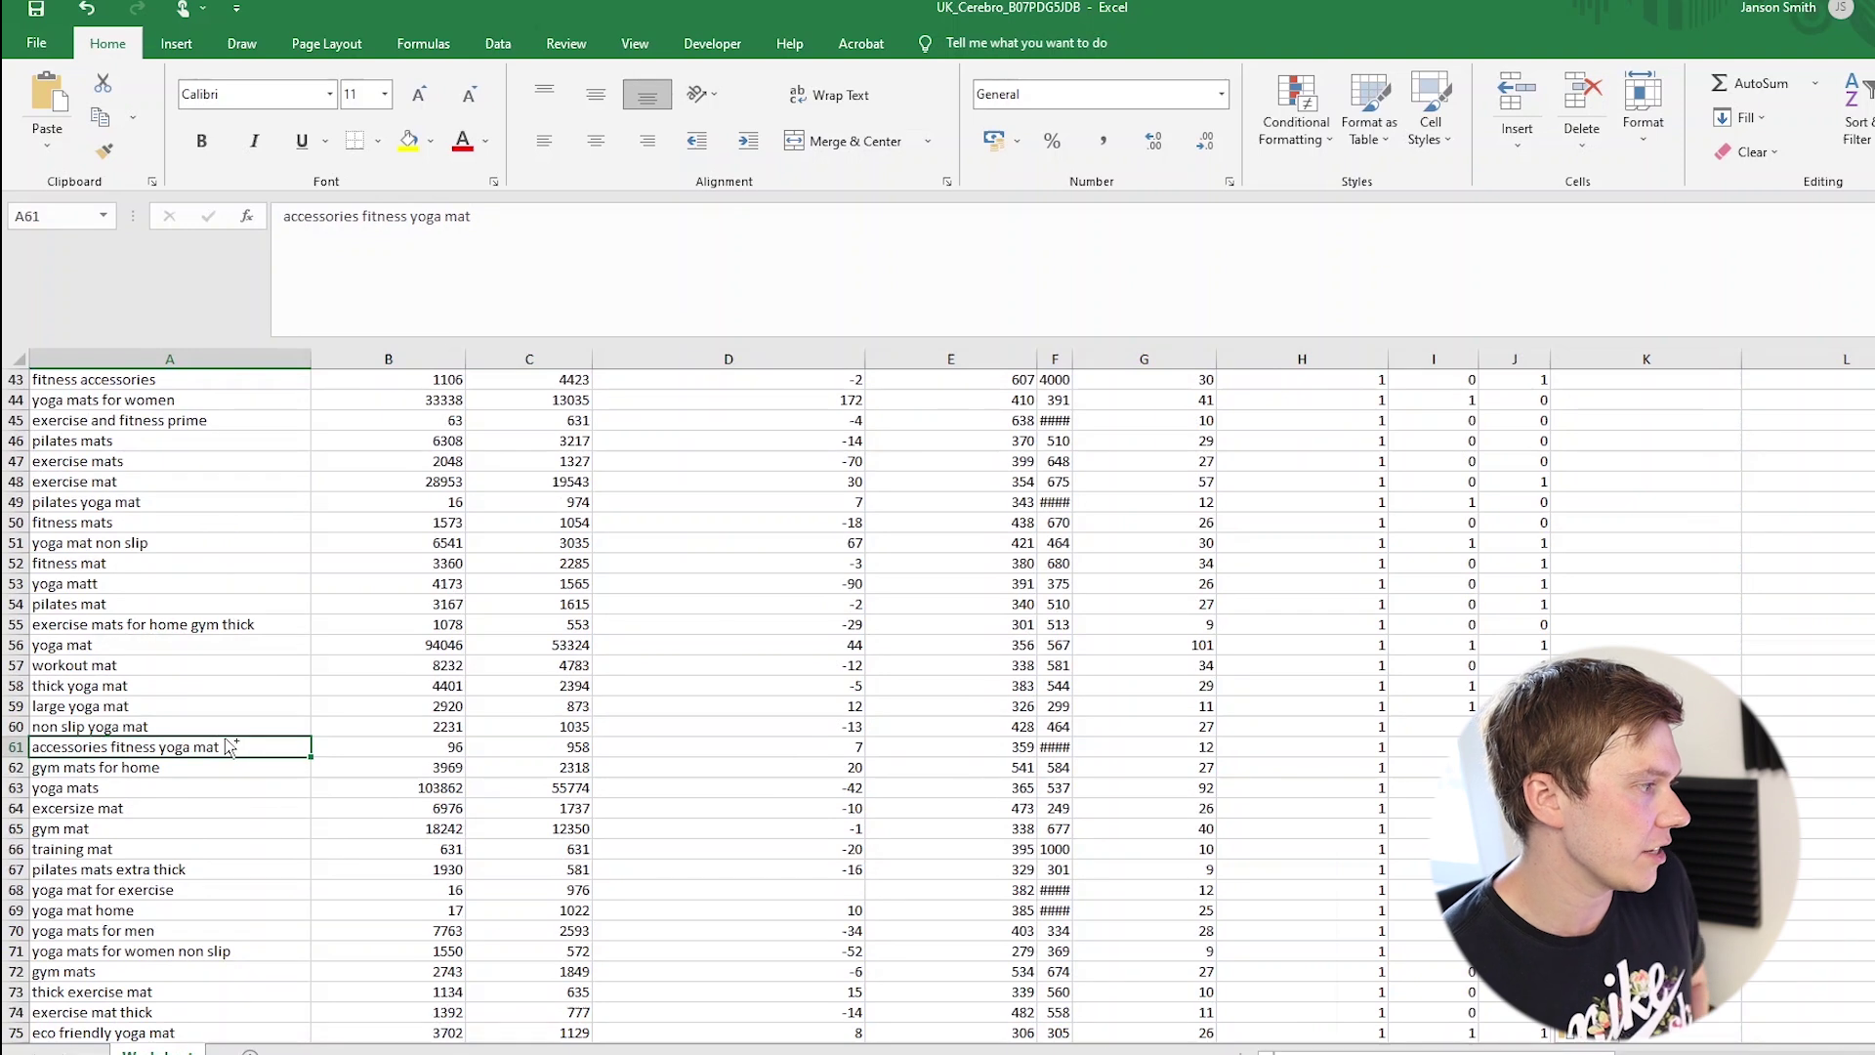
key(ctrl+Down)
scroll(127, 756, down, 2)
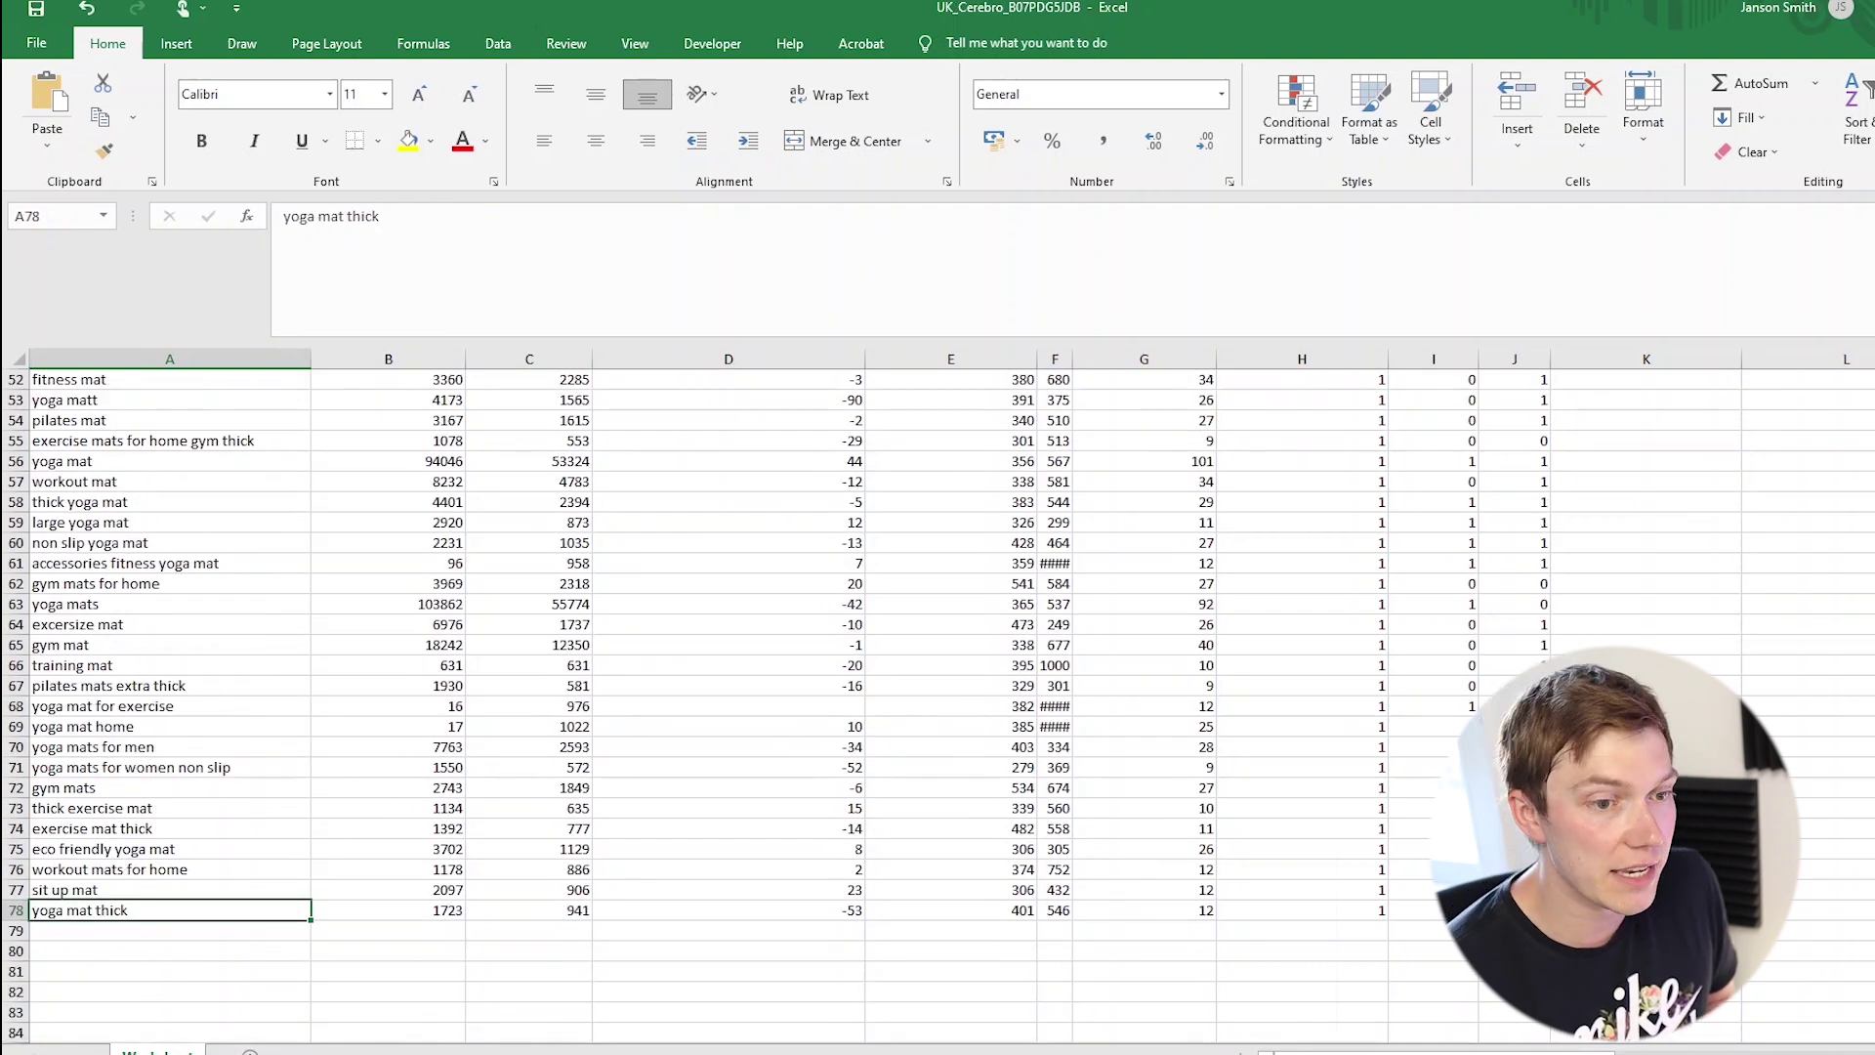
scroll(610, 703, up, 17)
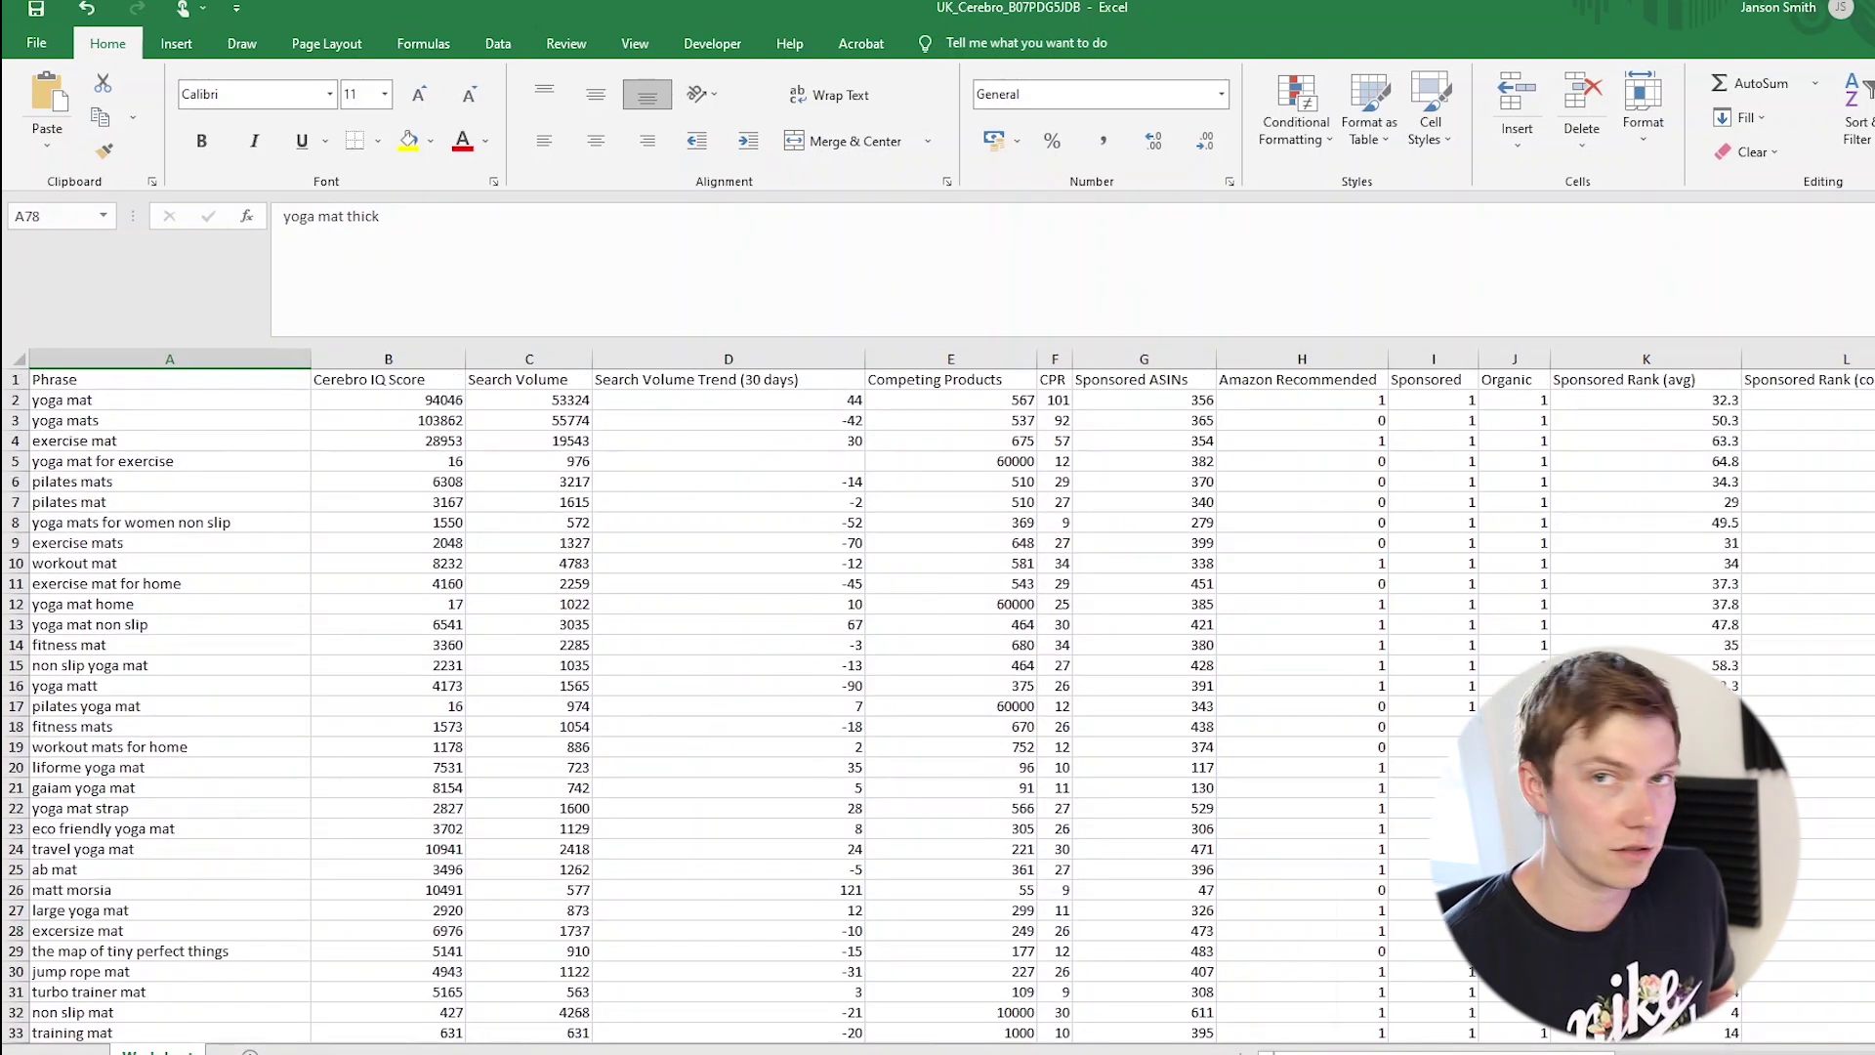
Insert a new column before the Phrase column and give it the header "Relevance".
click(228, 686)
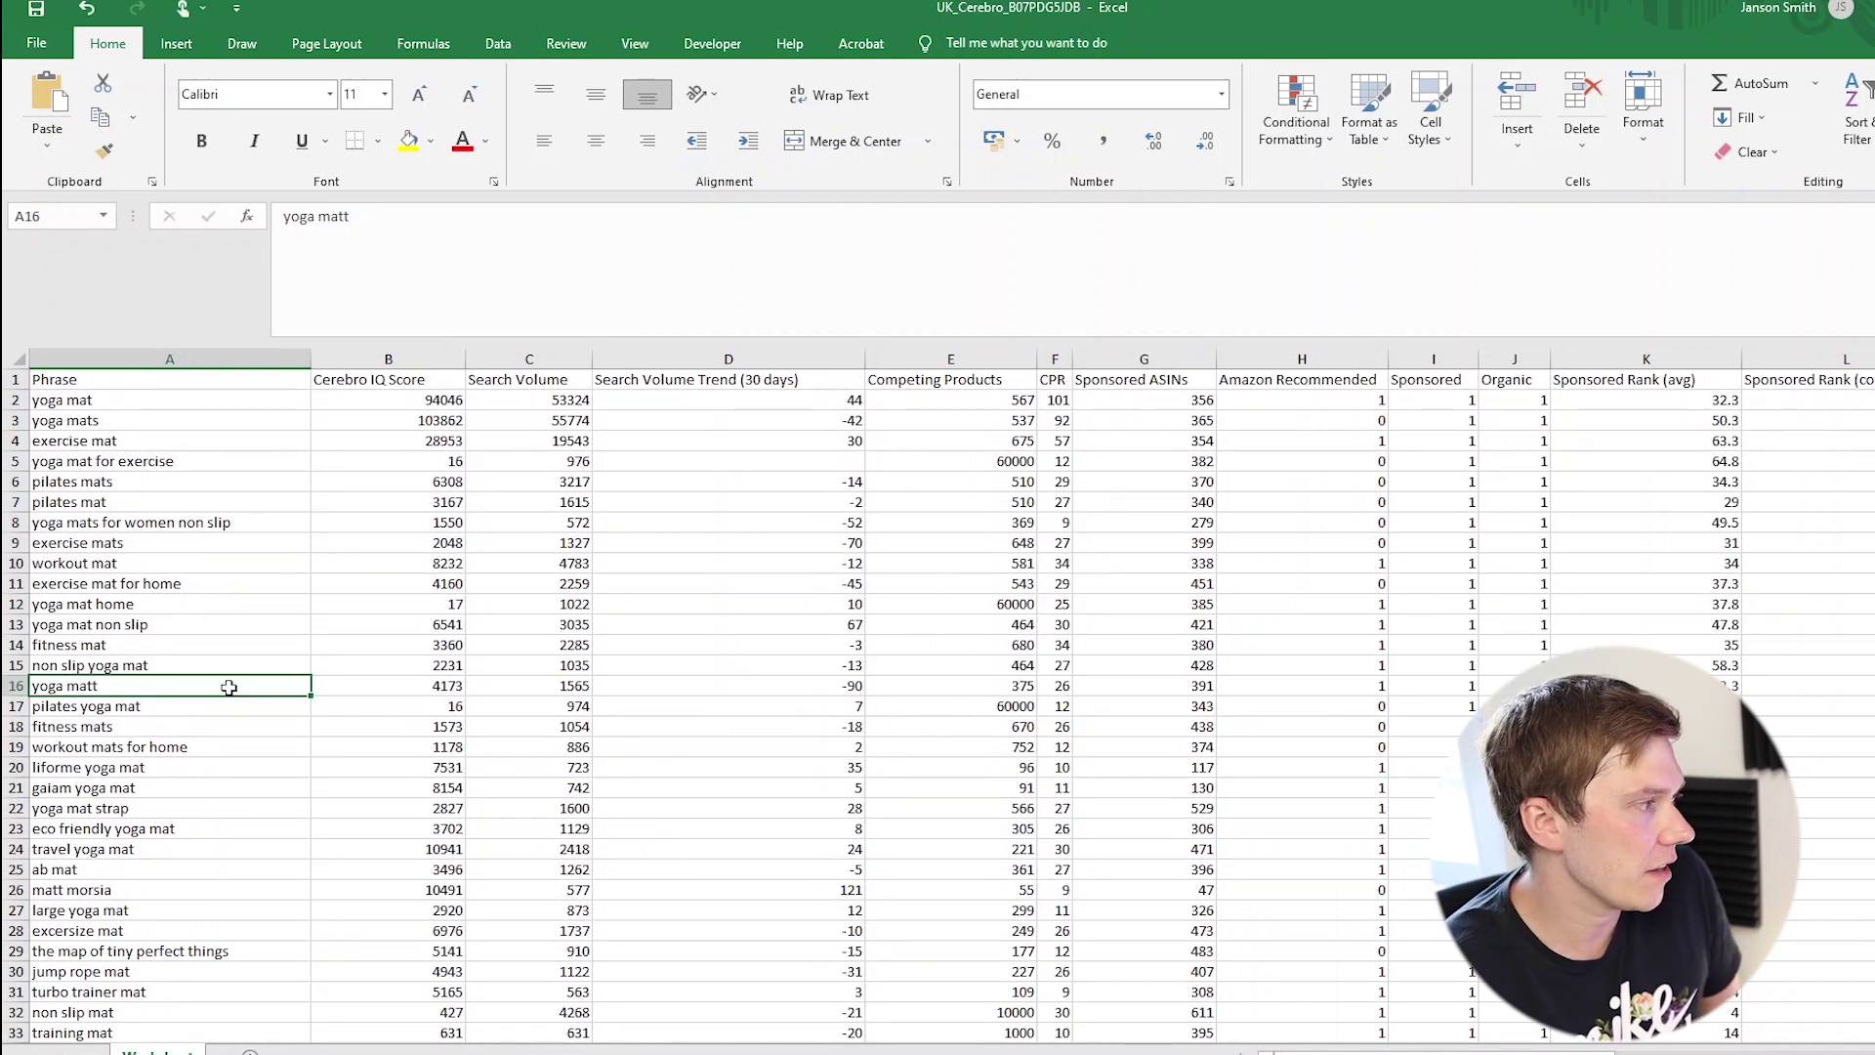
click(161, 356)
key(ctrl+shift+plus)
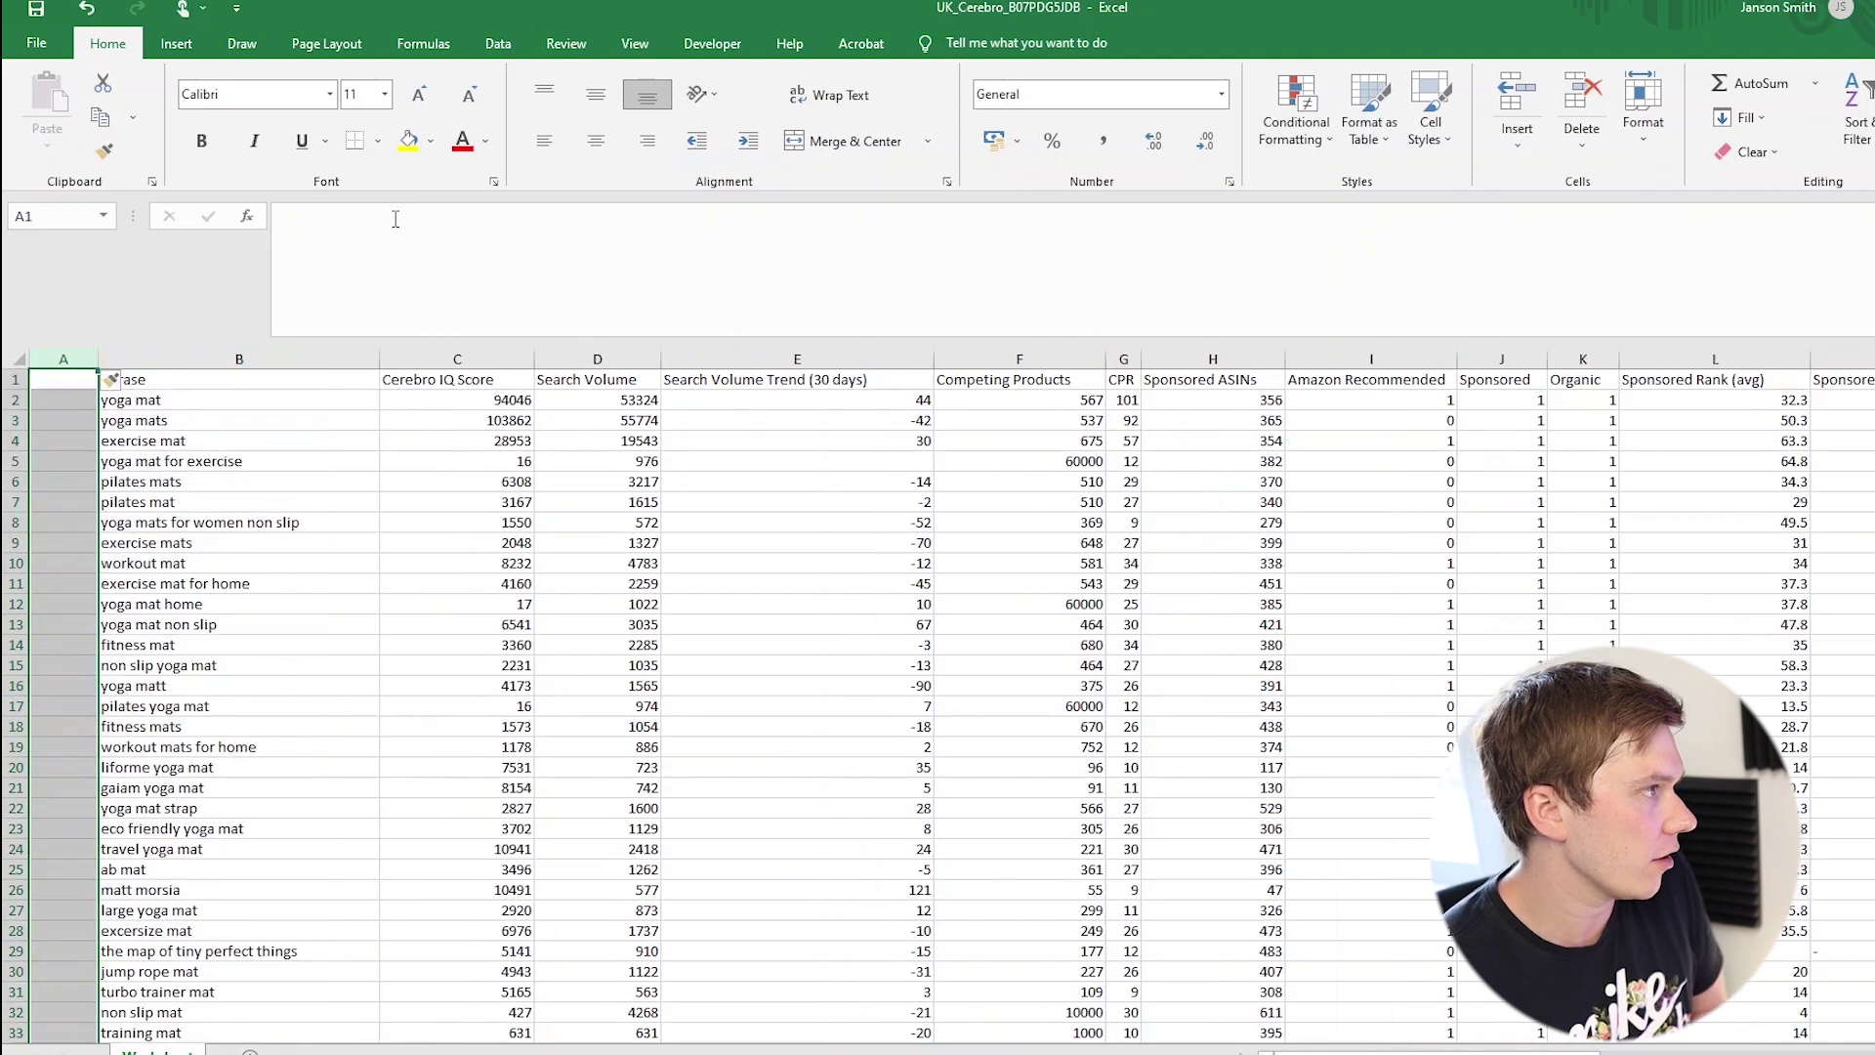
click(389, 461)
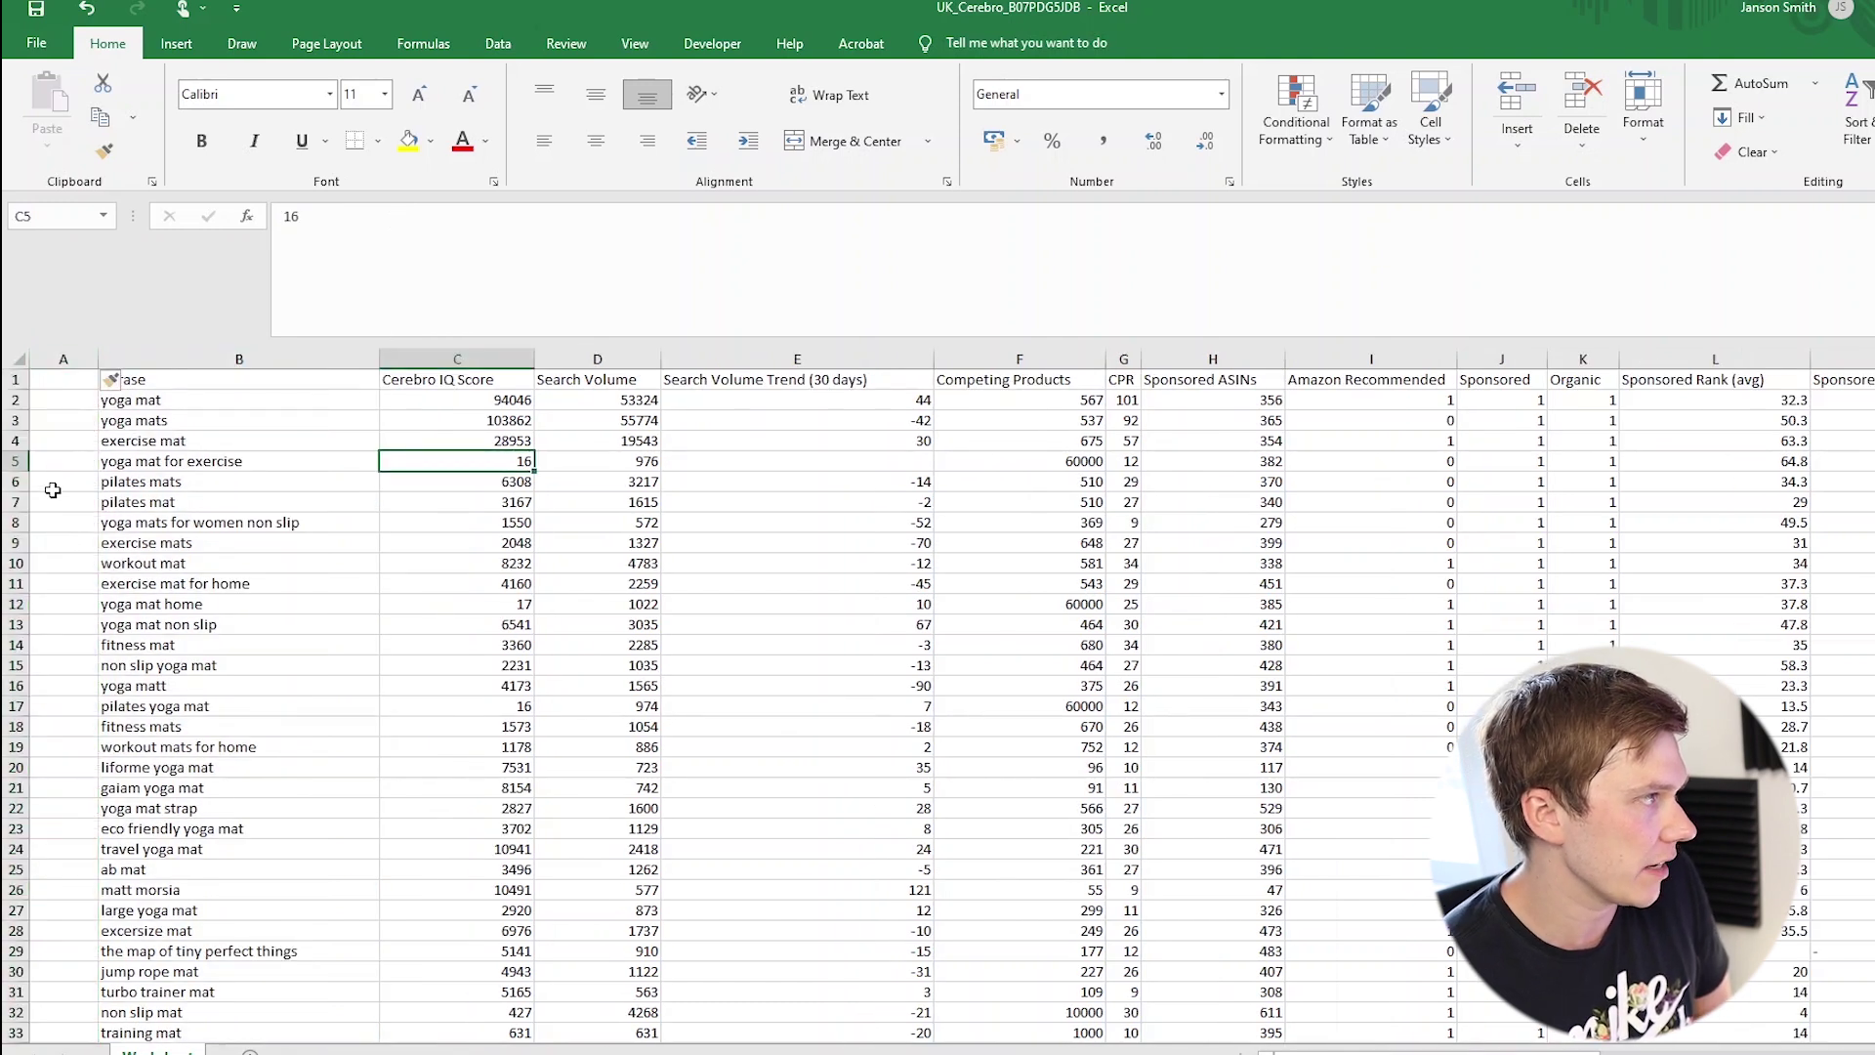
click(199, 539)
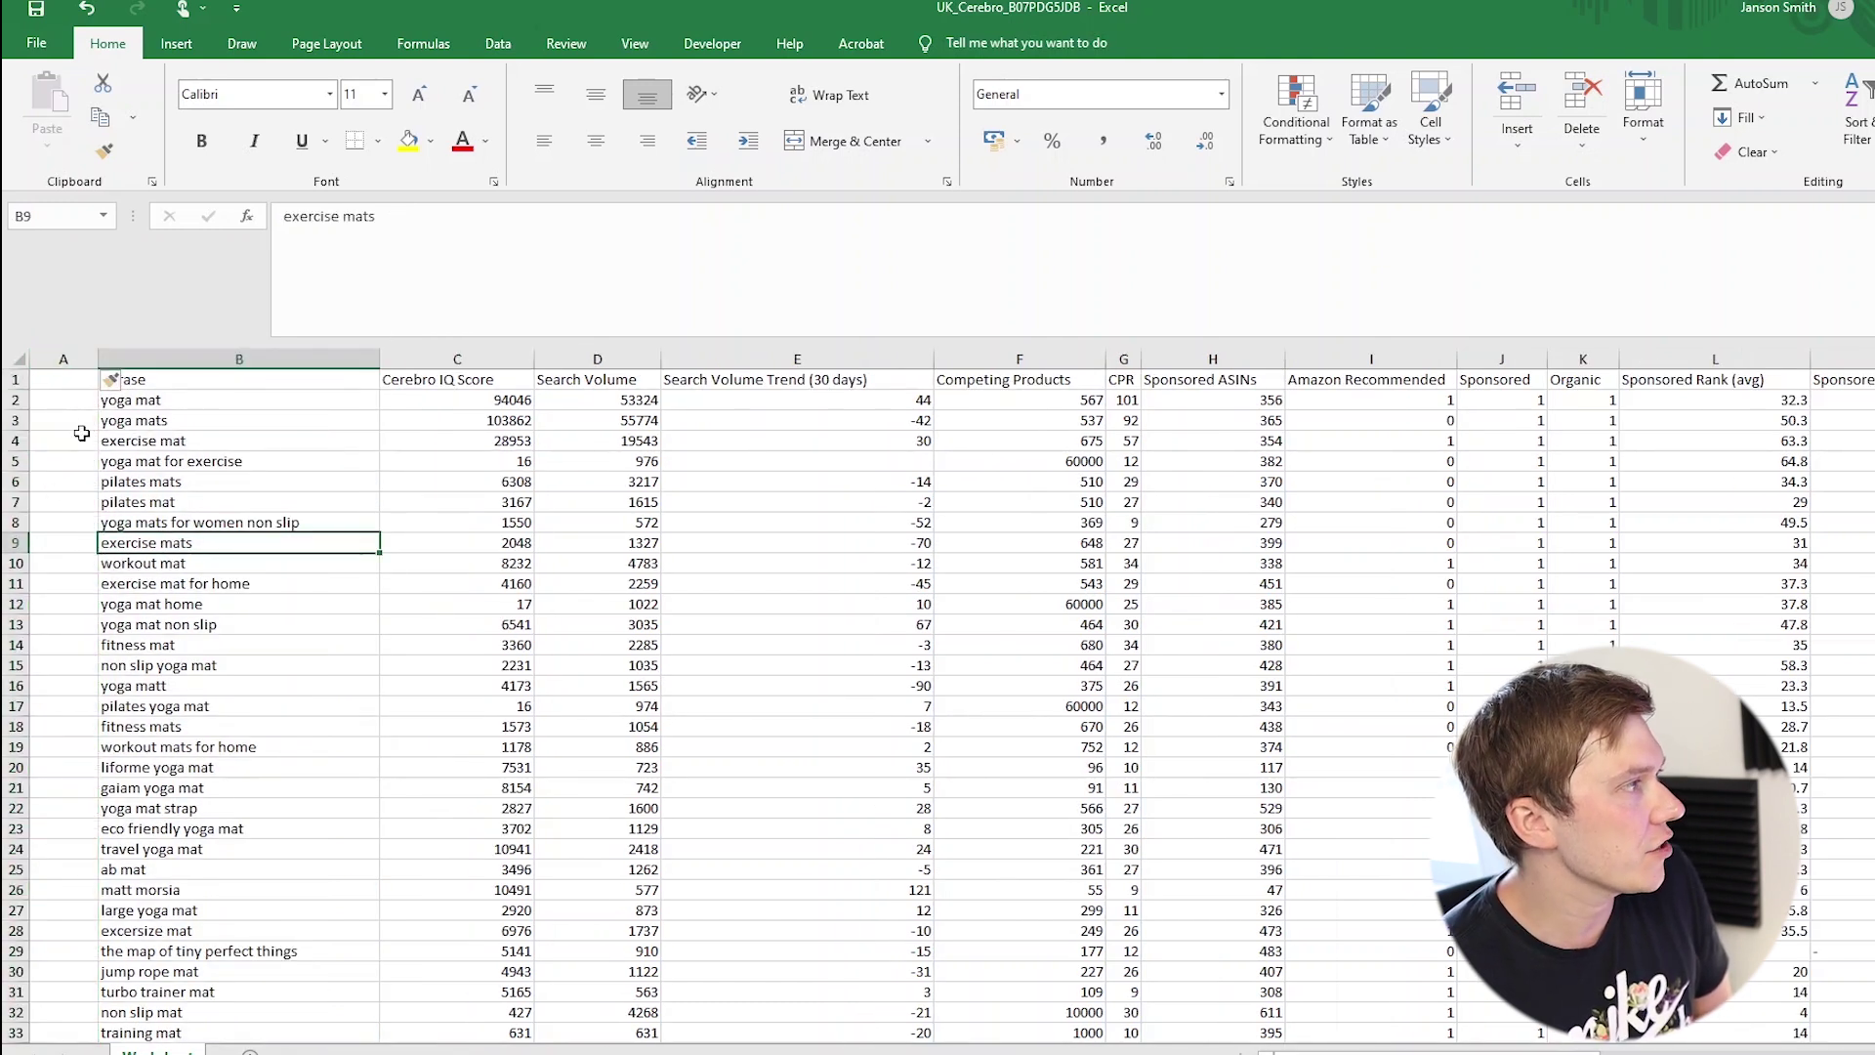
click(56, 382)
text(RE)
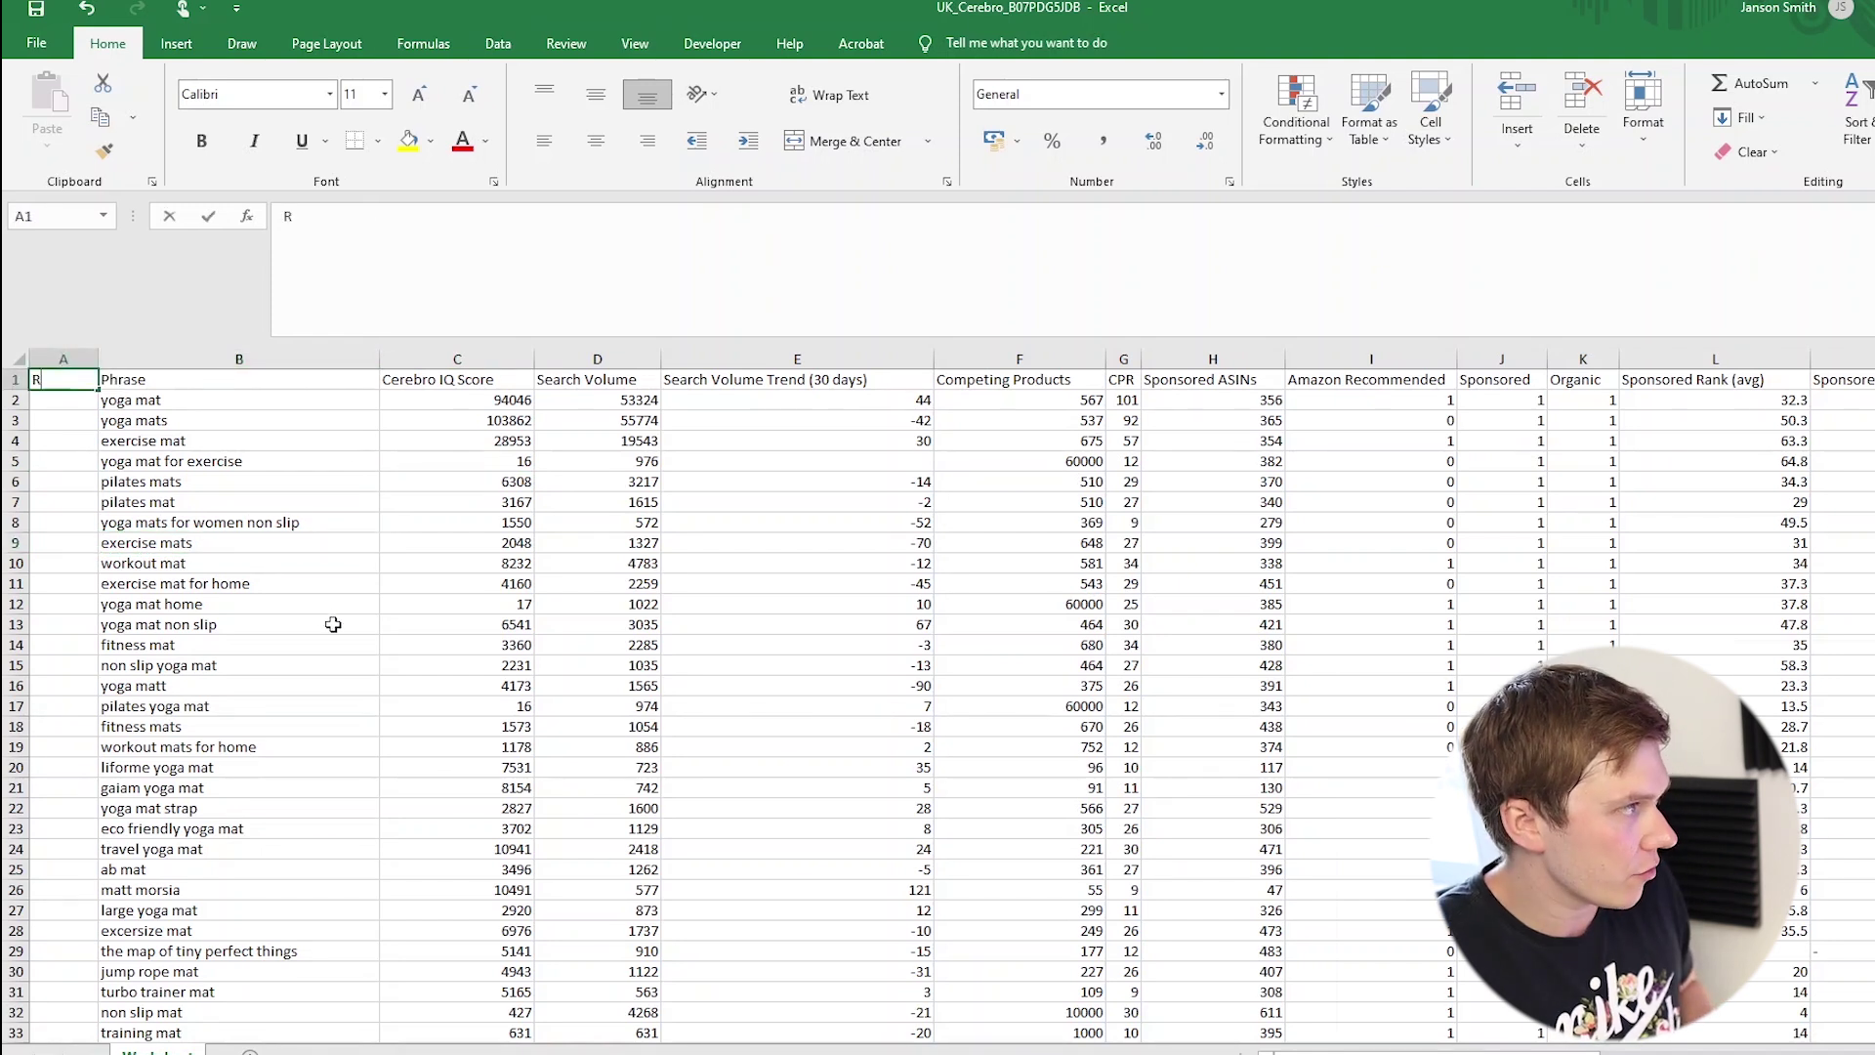
text(ance)
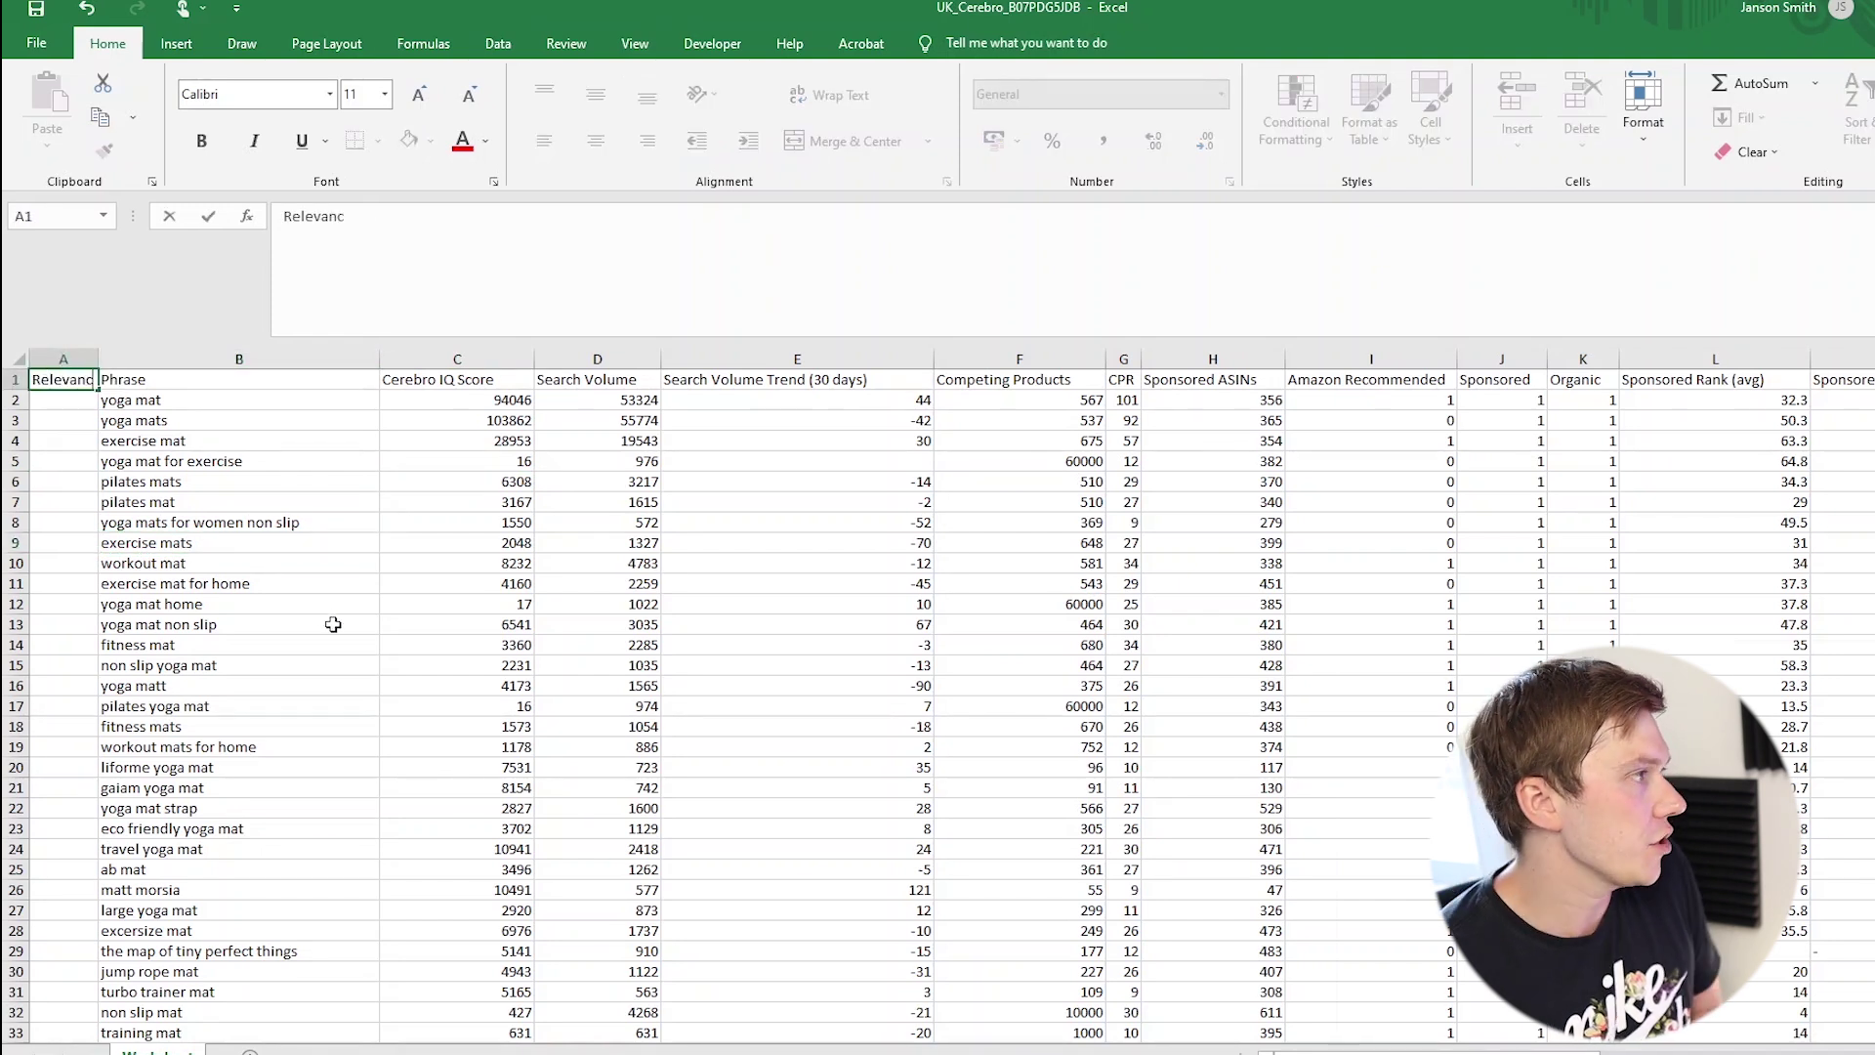
key(Return)
Add filters to the header row and sort the combined list by Search Volume from largest to smallest.
click(368, 524)
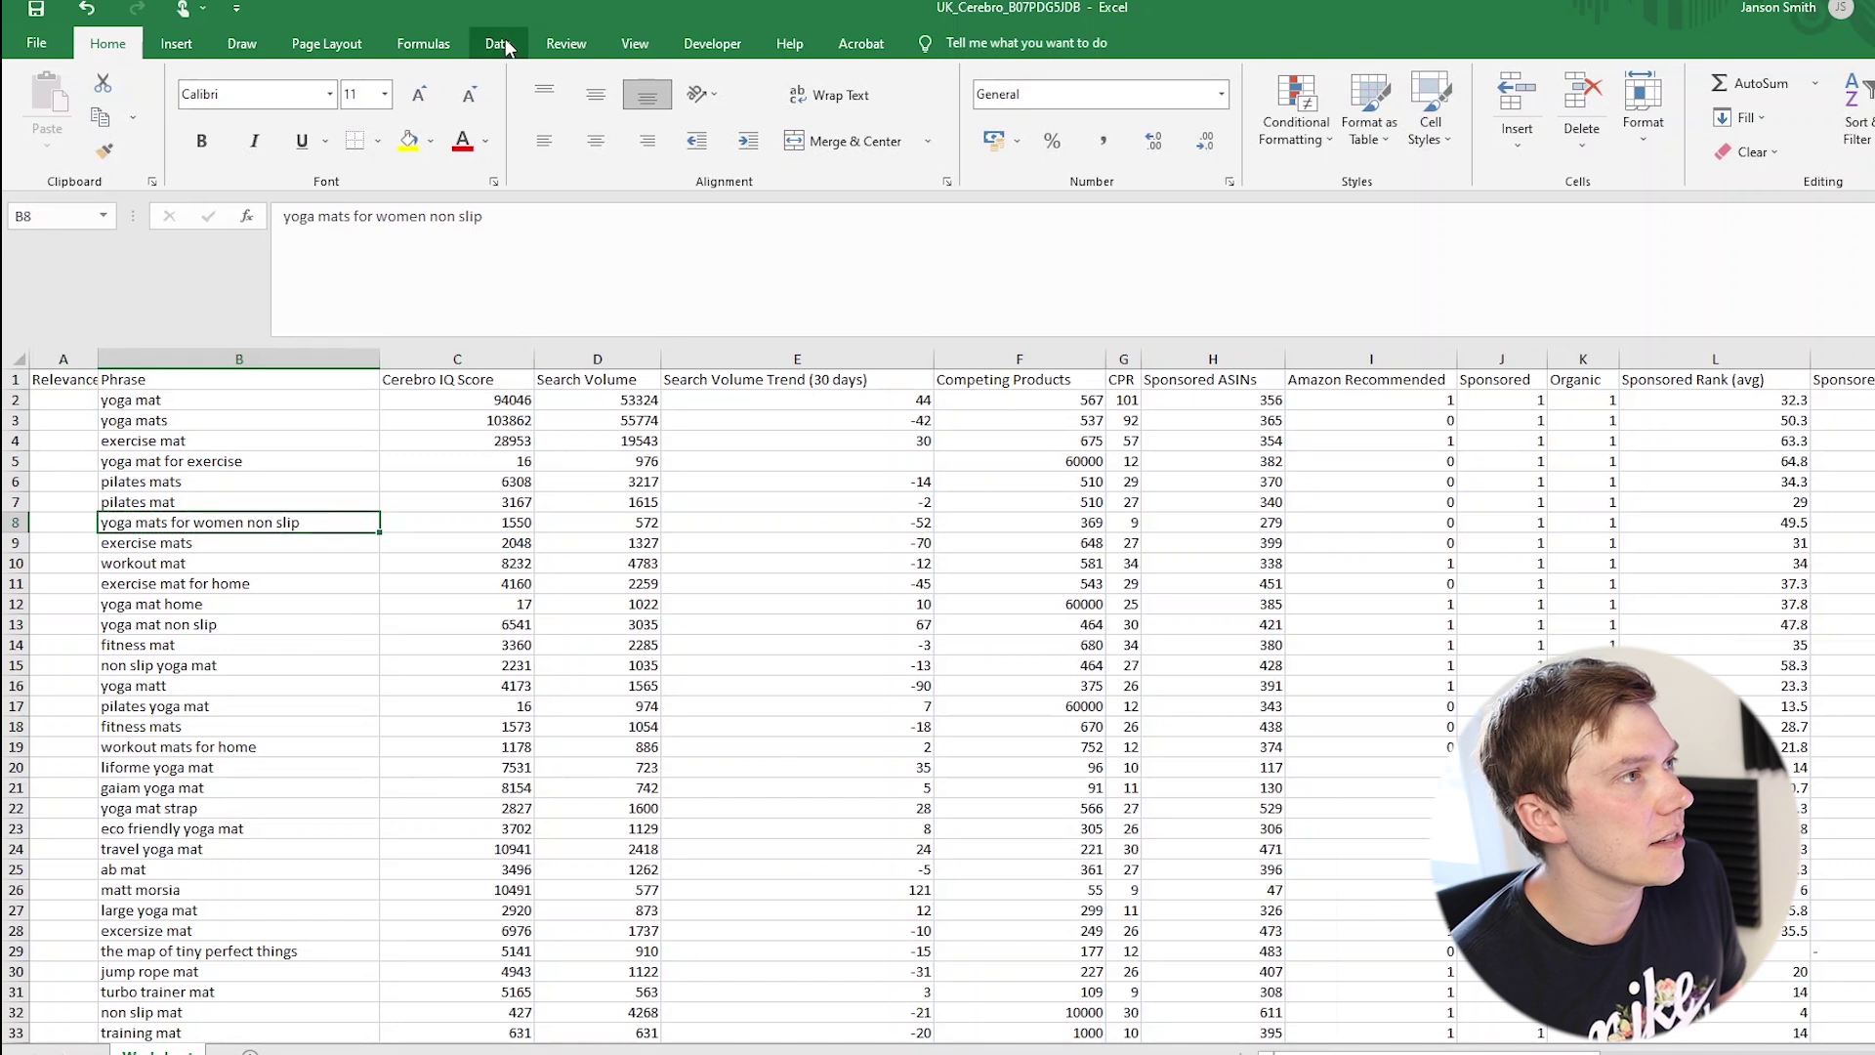
click(498, 42)
click(846, 120)
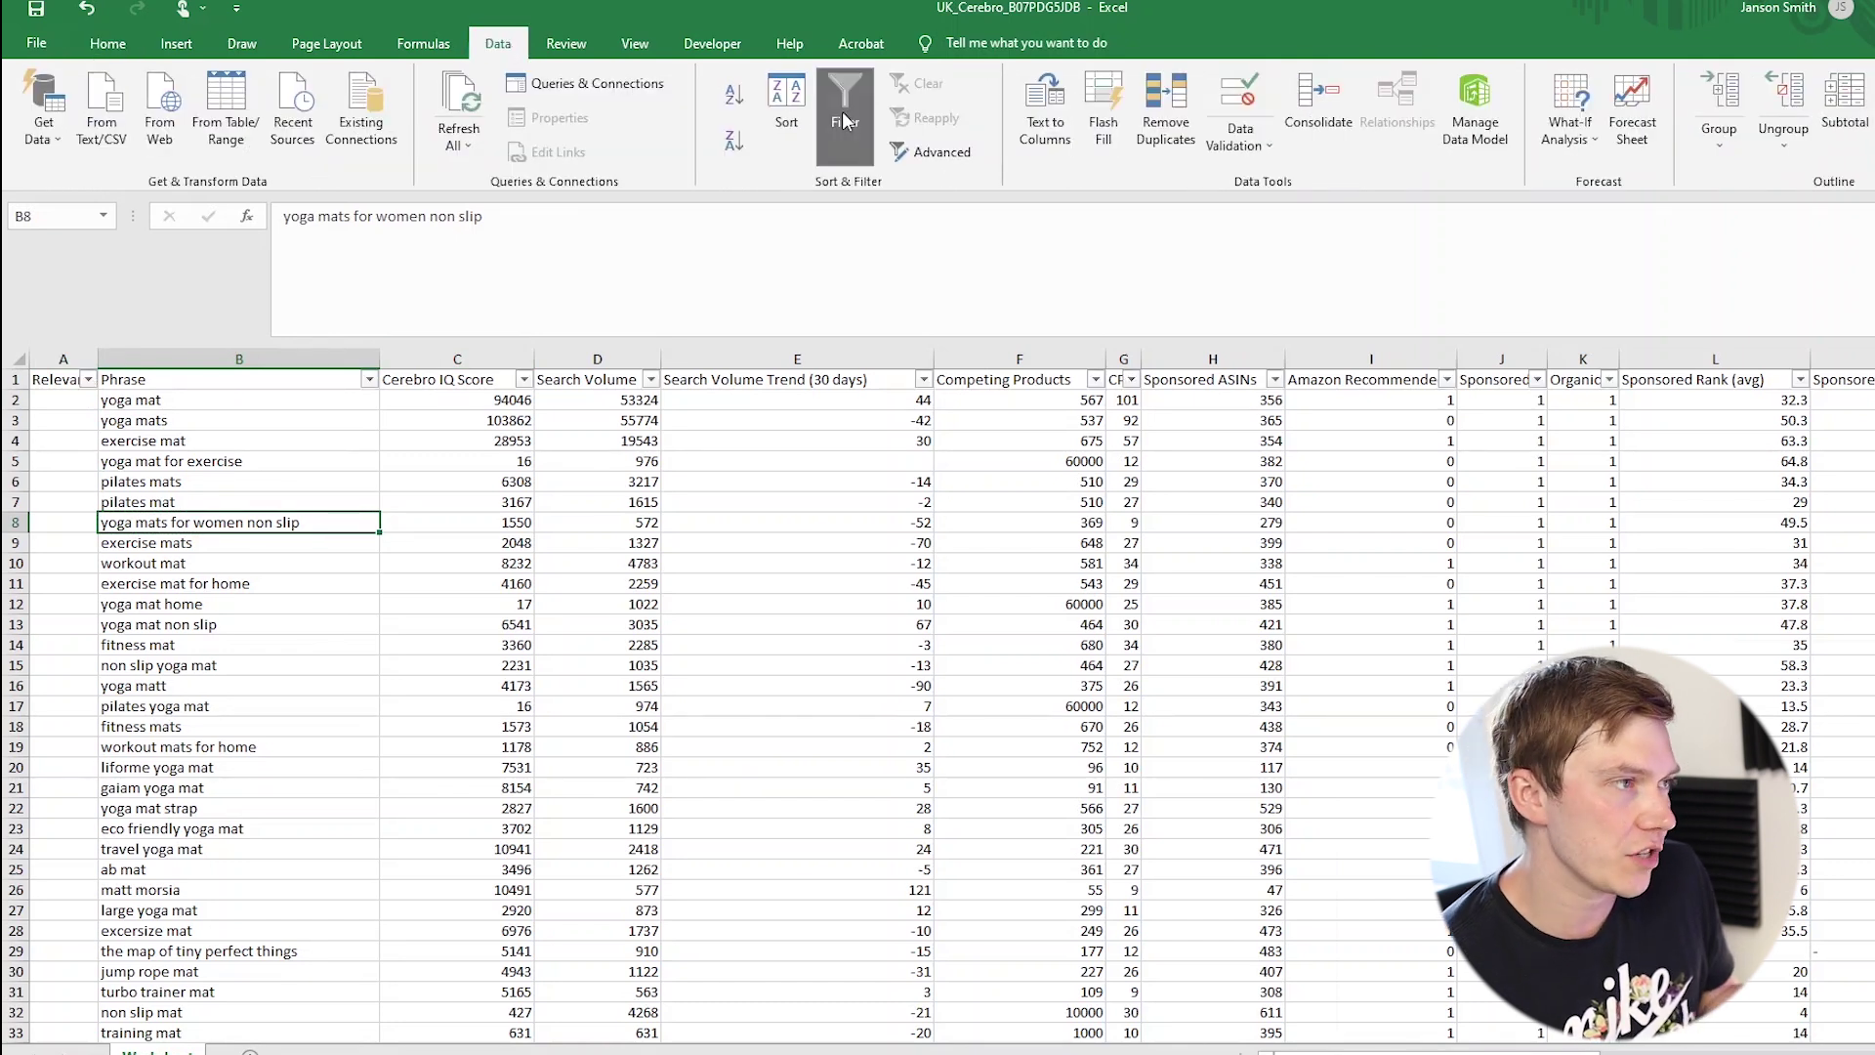
click(706, 495)
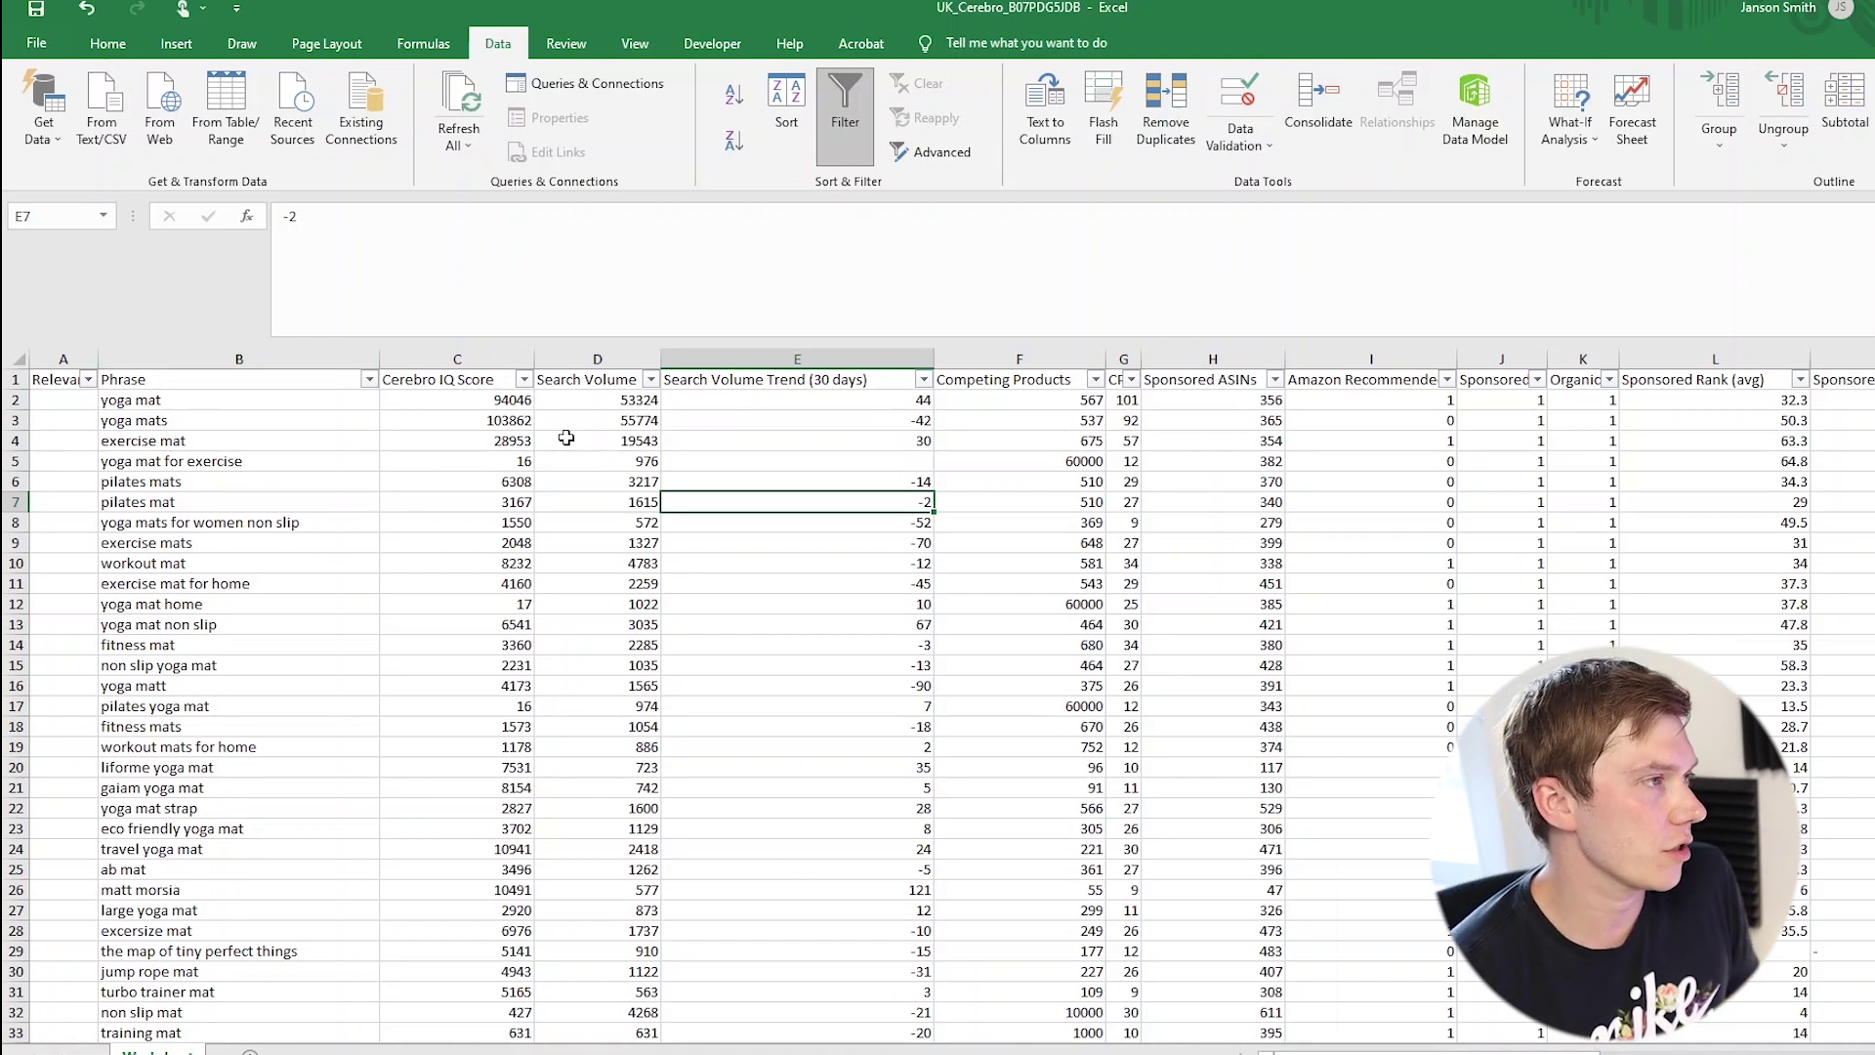
click(650, 380)
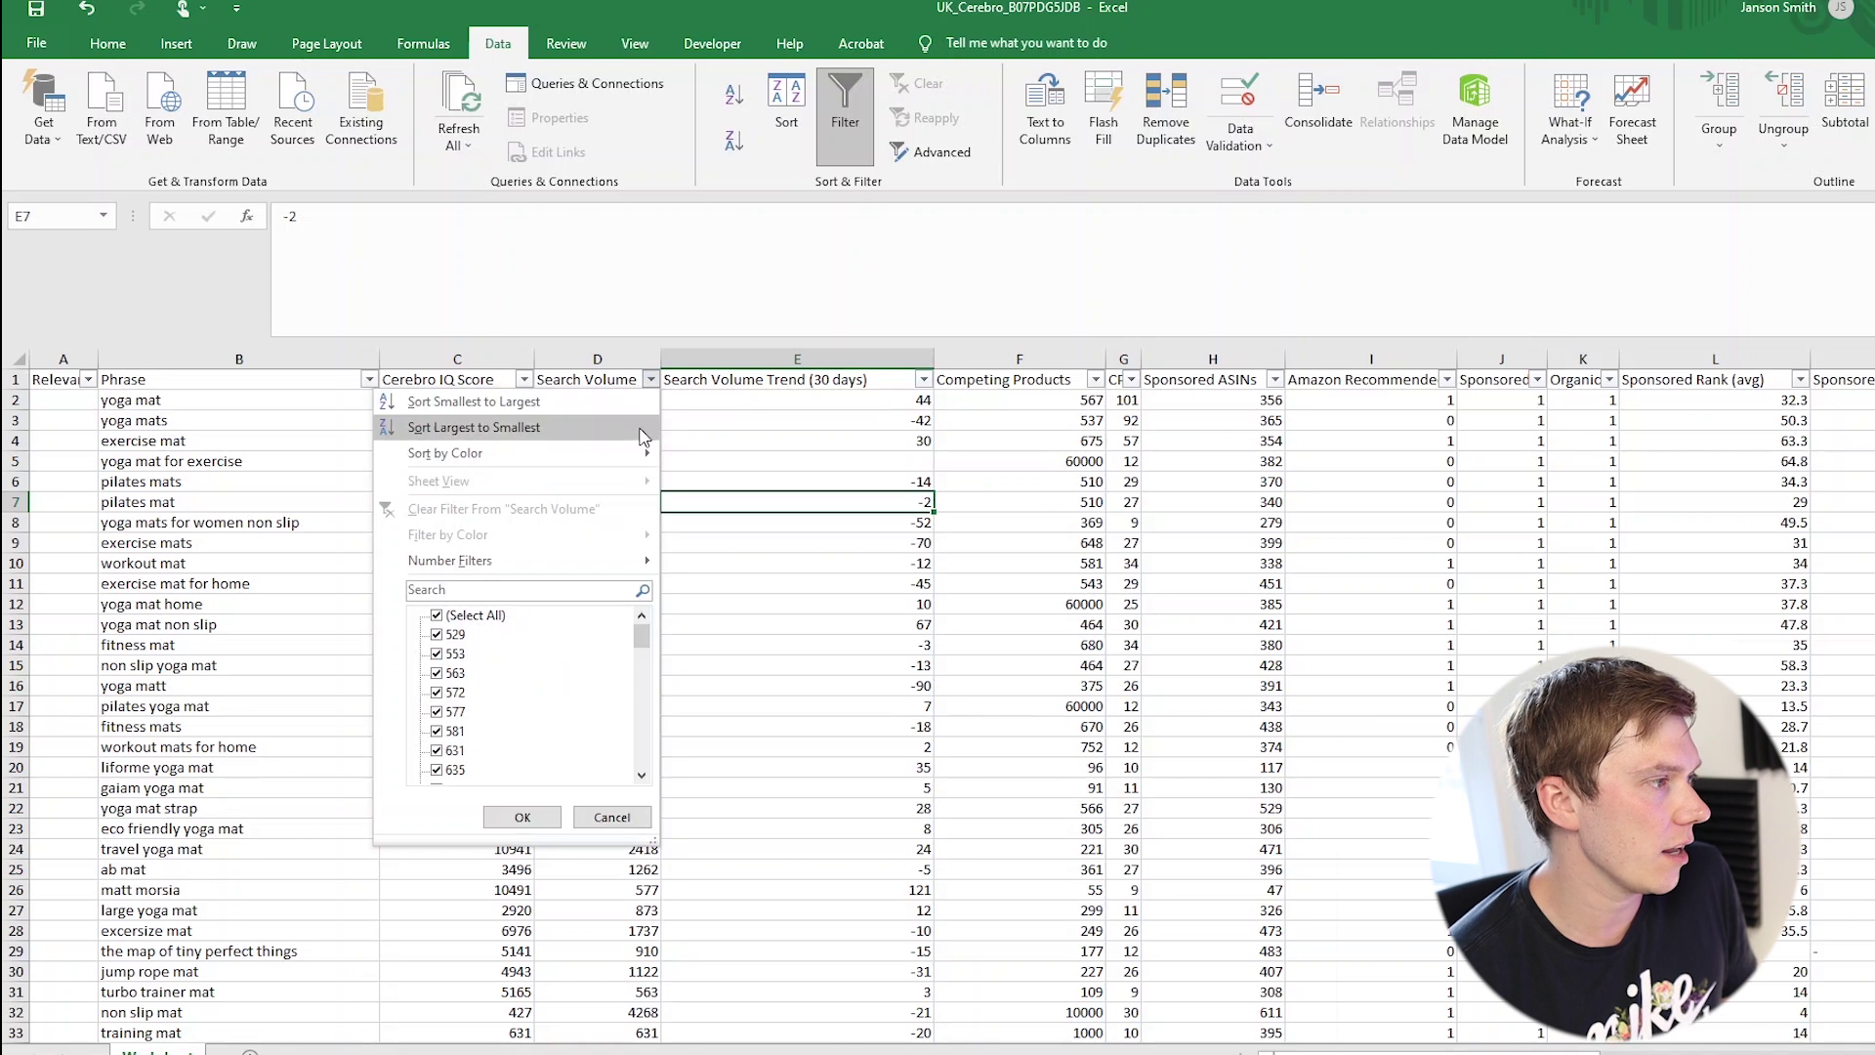
click(640, 430)
Remove the duplicate keyword rows from the combined list, comparing only the Phrase column.
click(236, 399)
drag(236, 398, 274, 932)
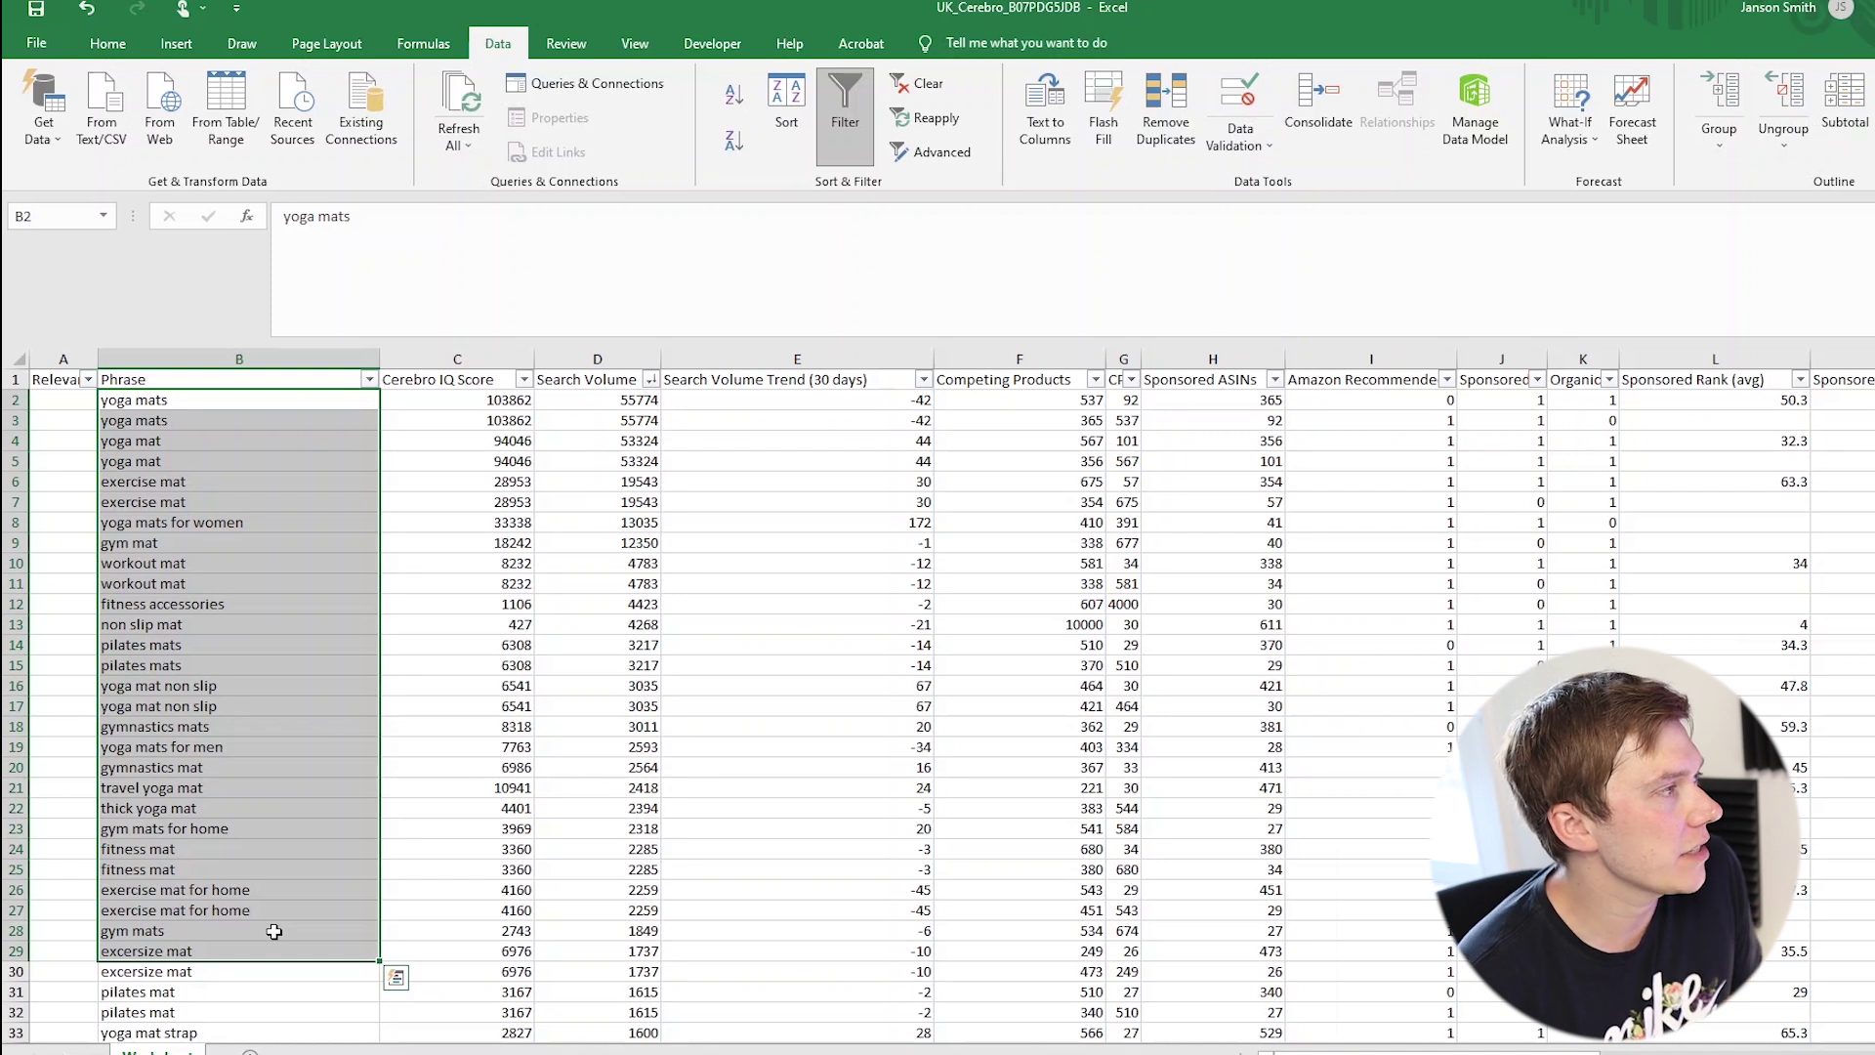
click(832, 644)
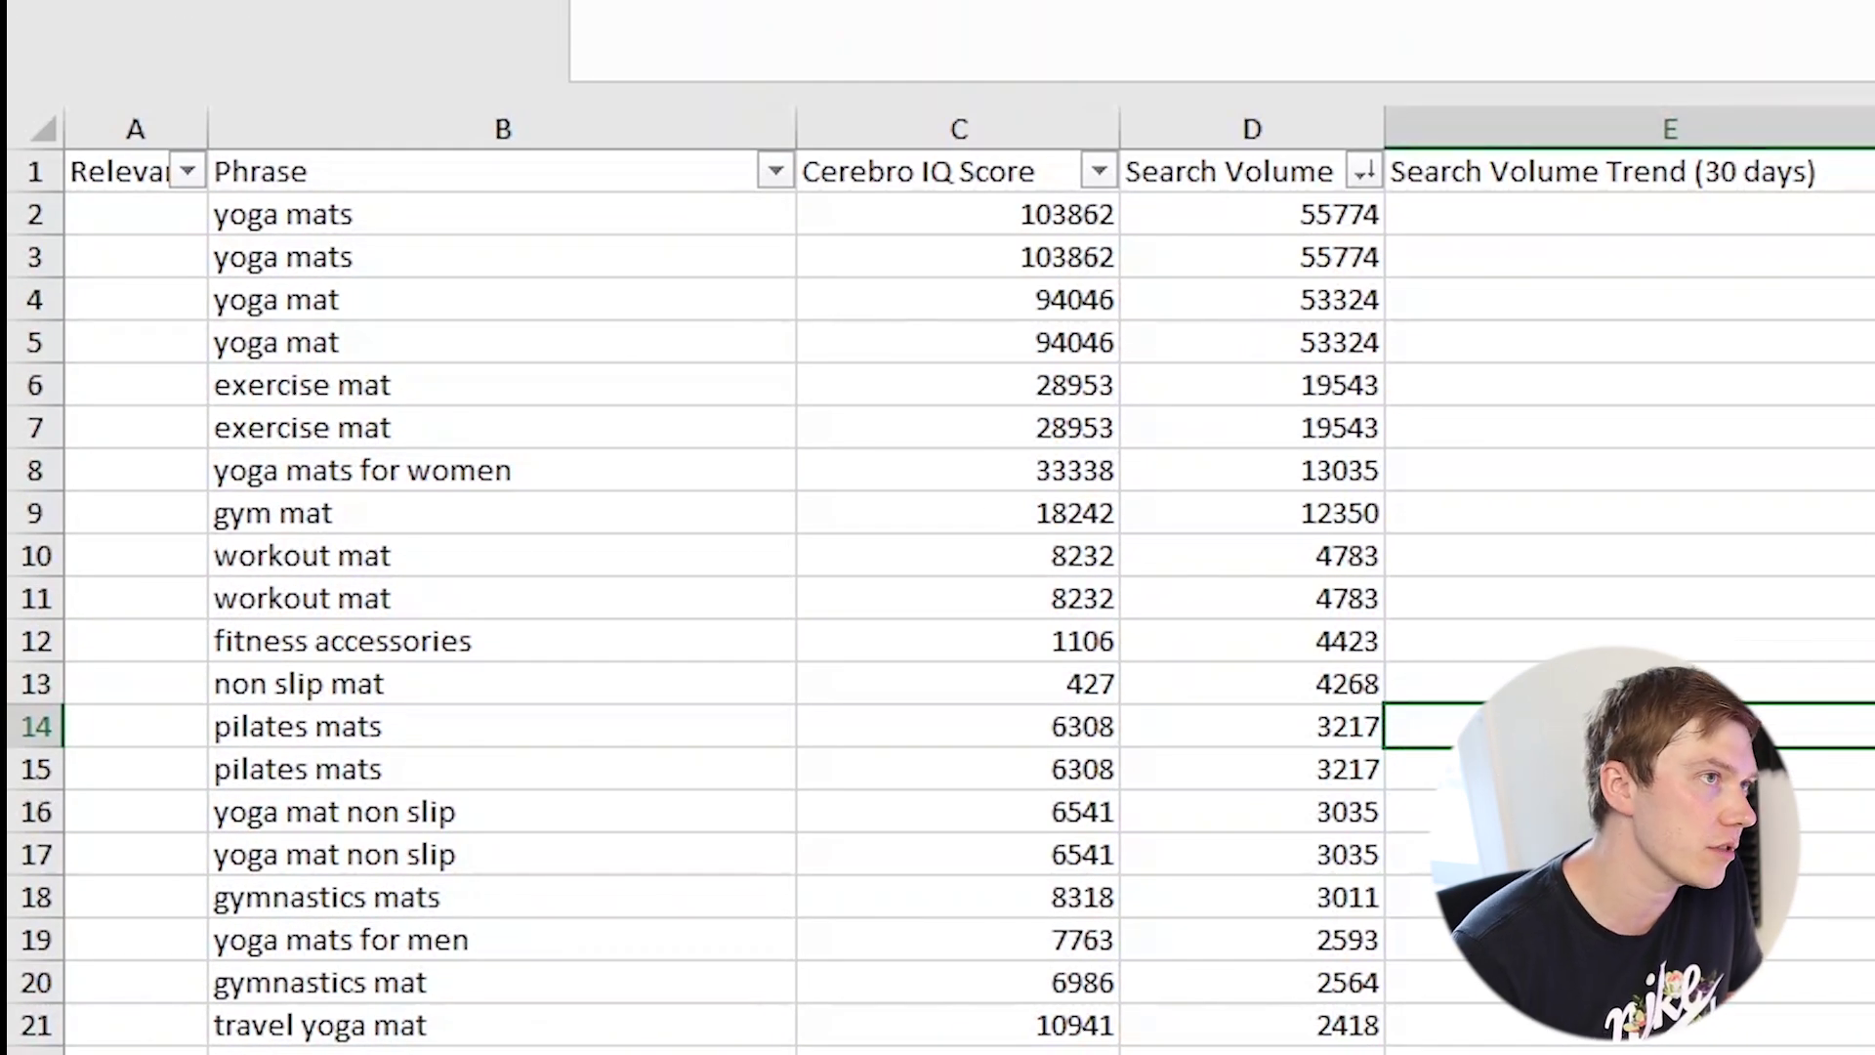
click(1516, 548)
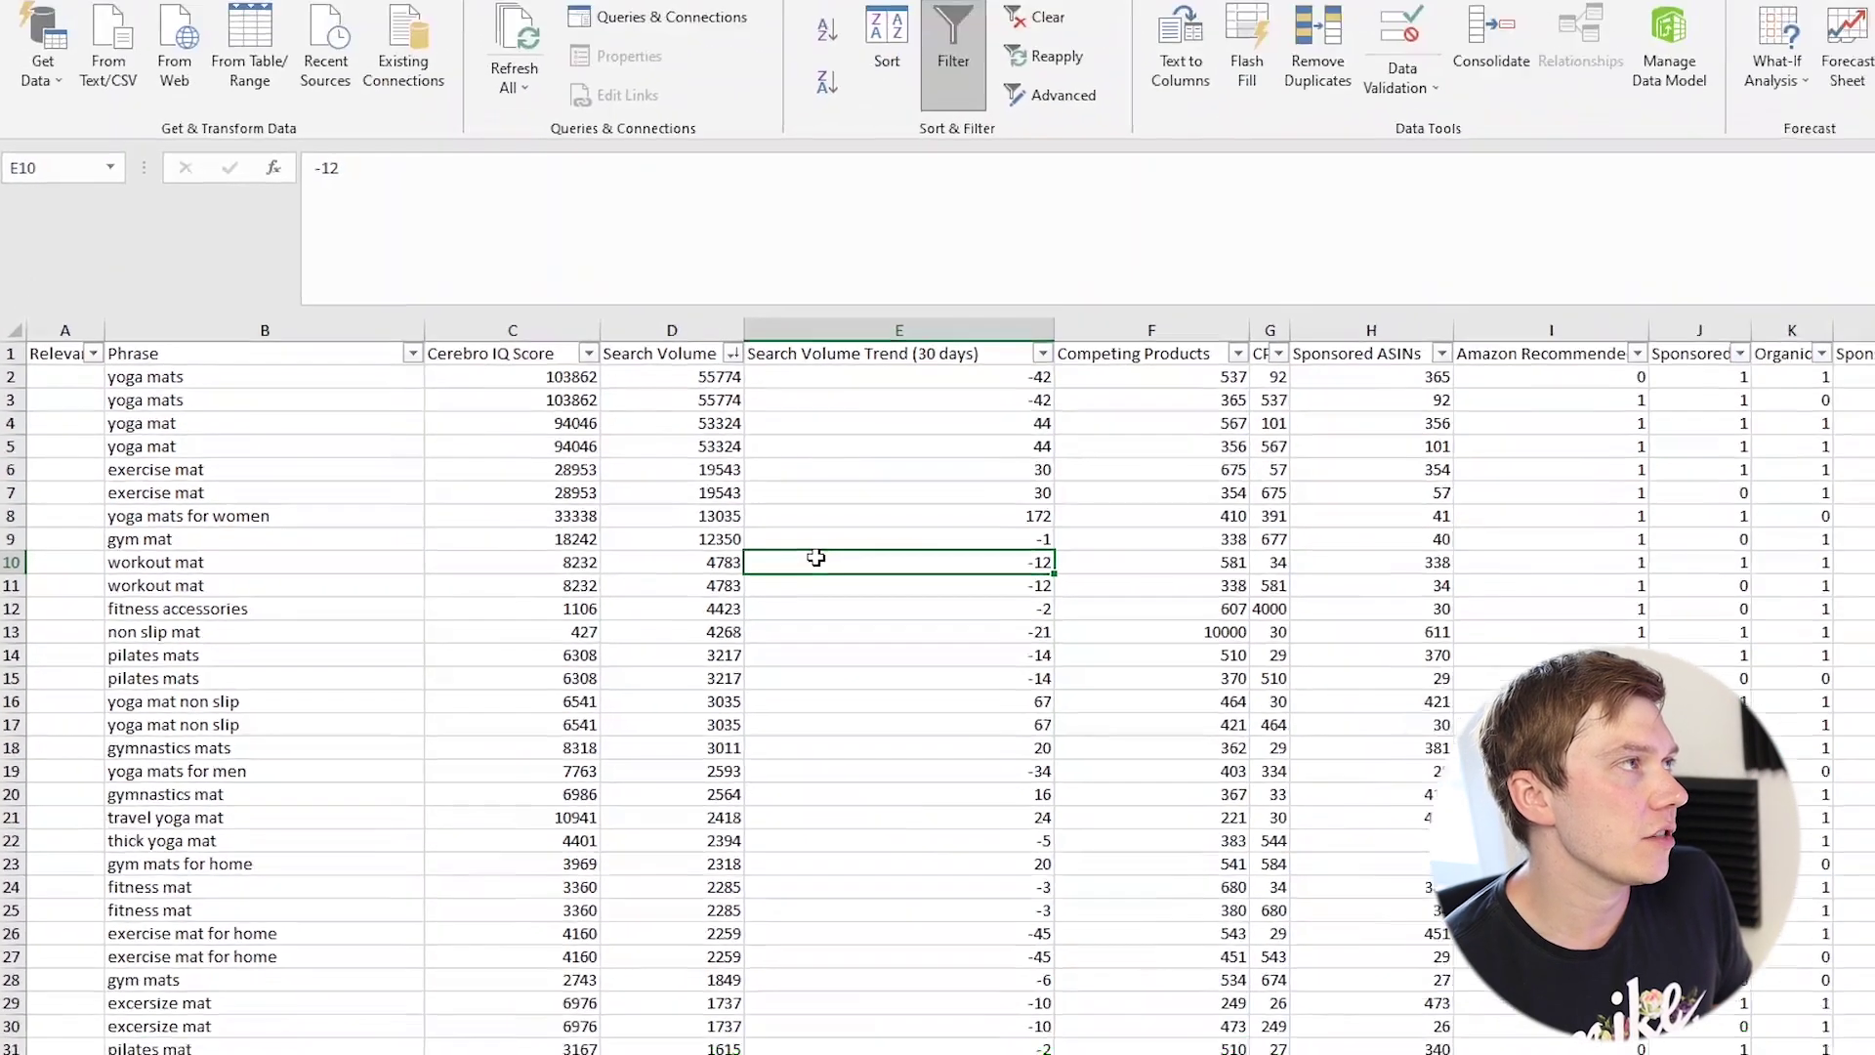
click(1209, 85)
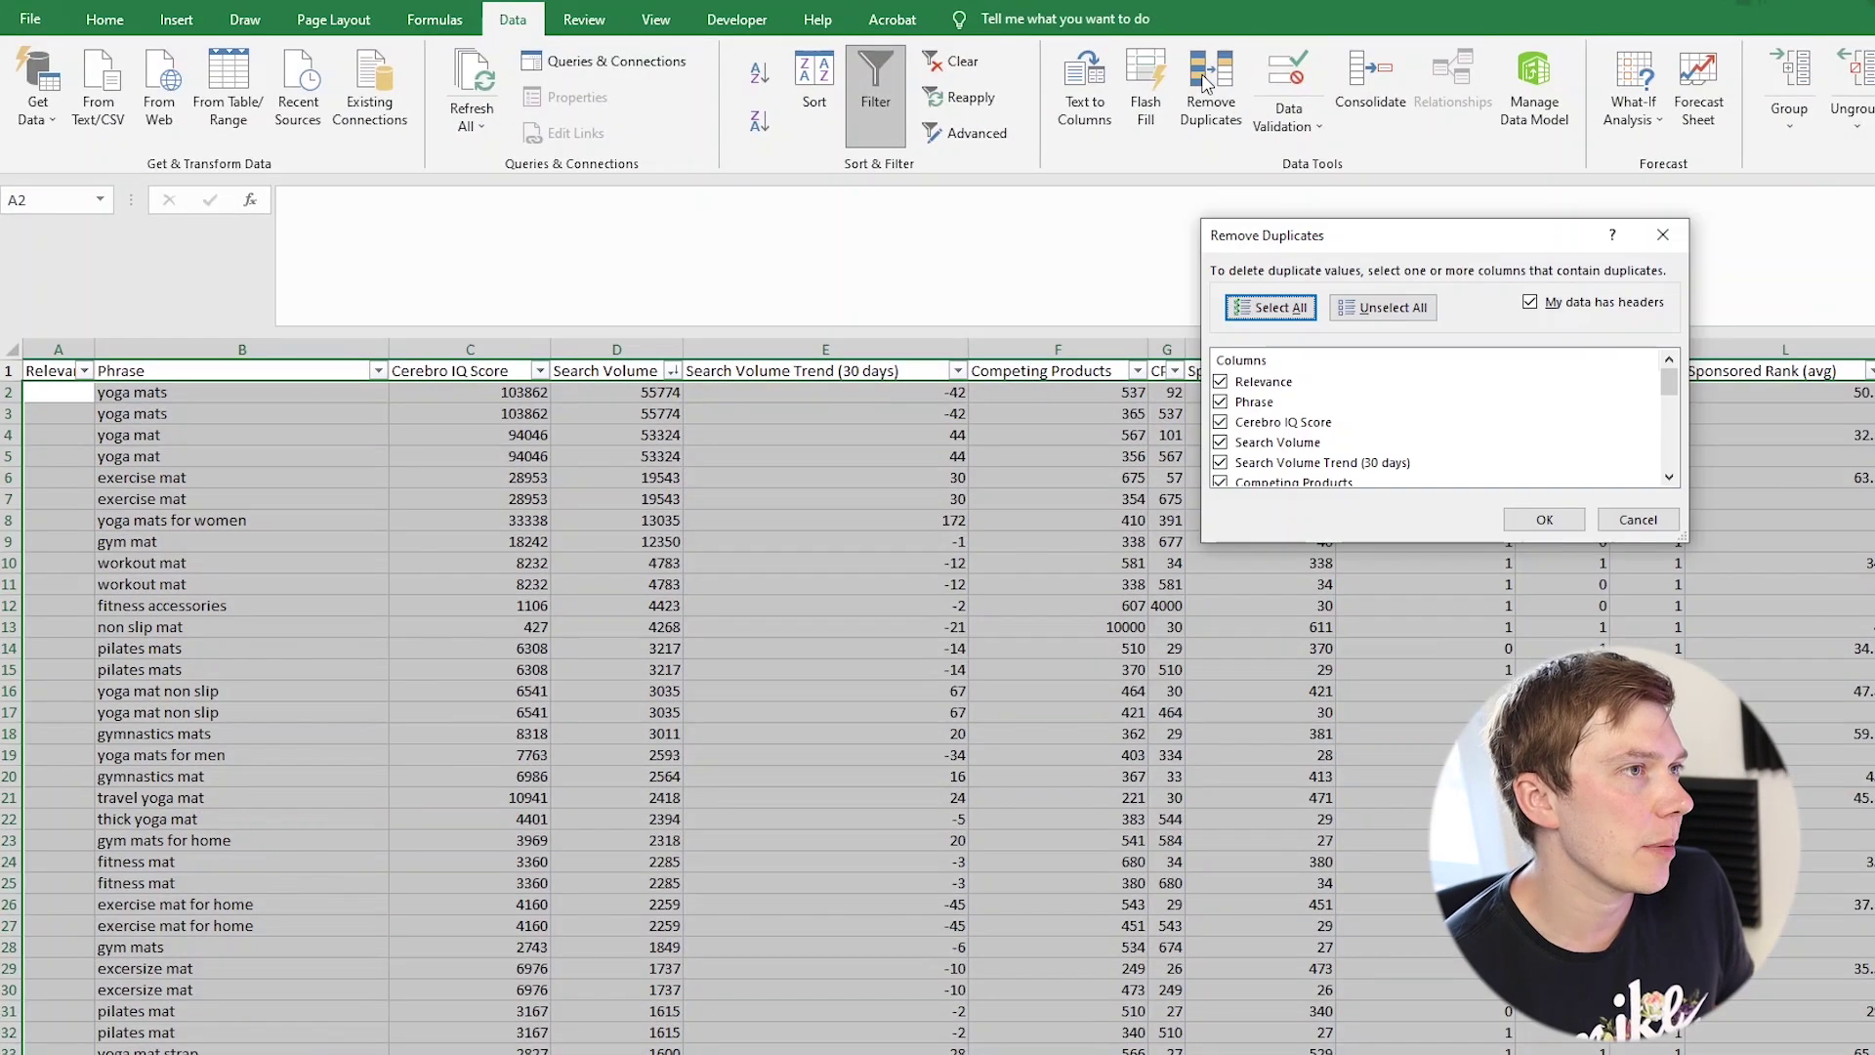
click(1382, 307)
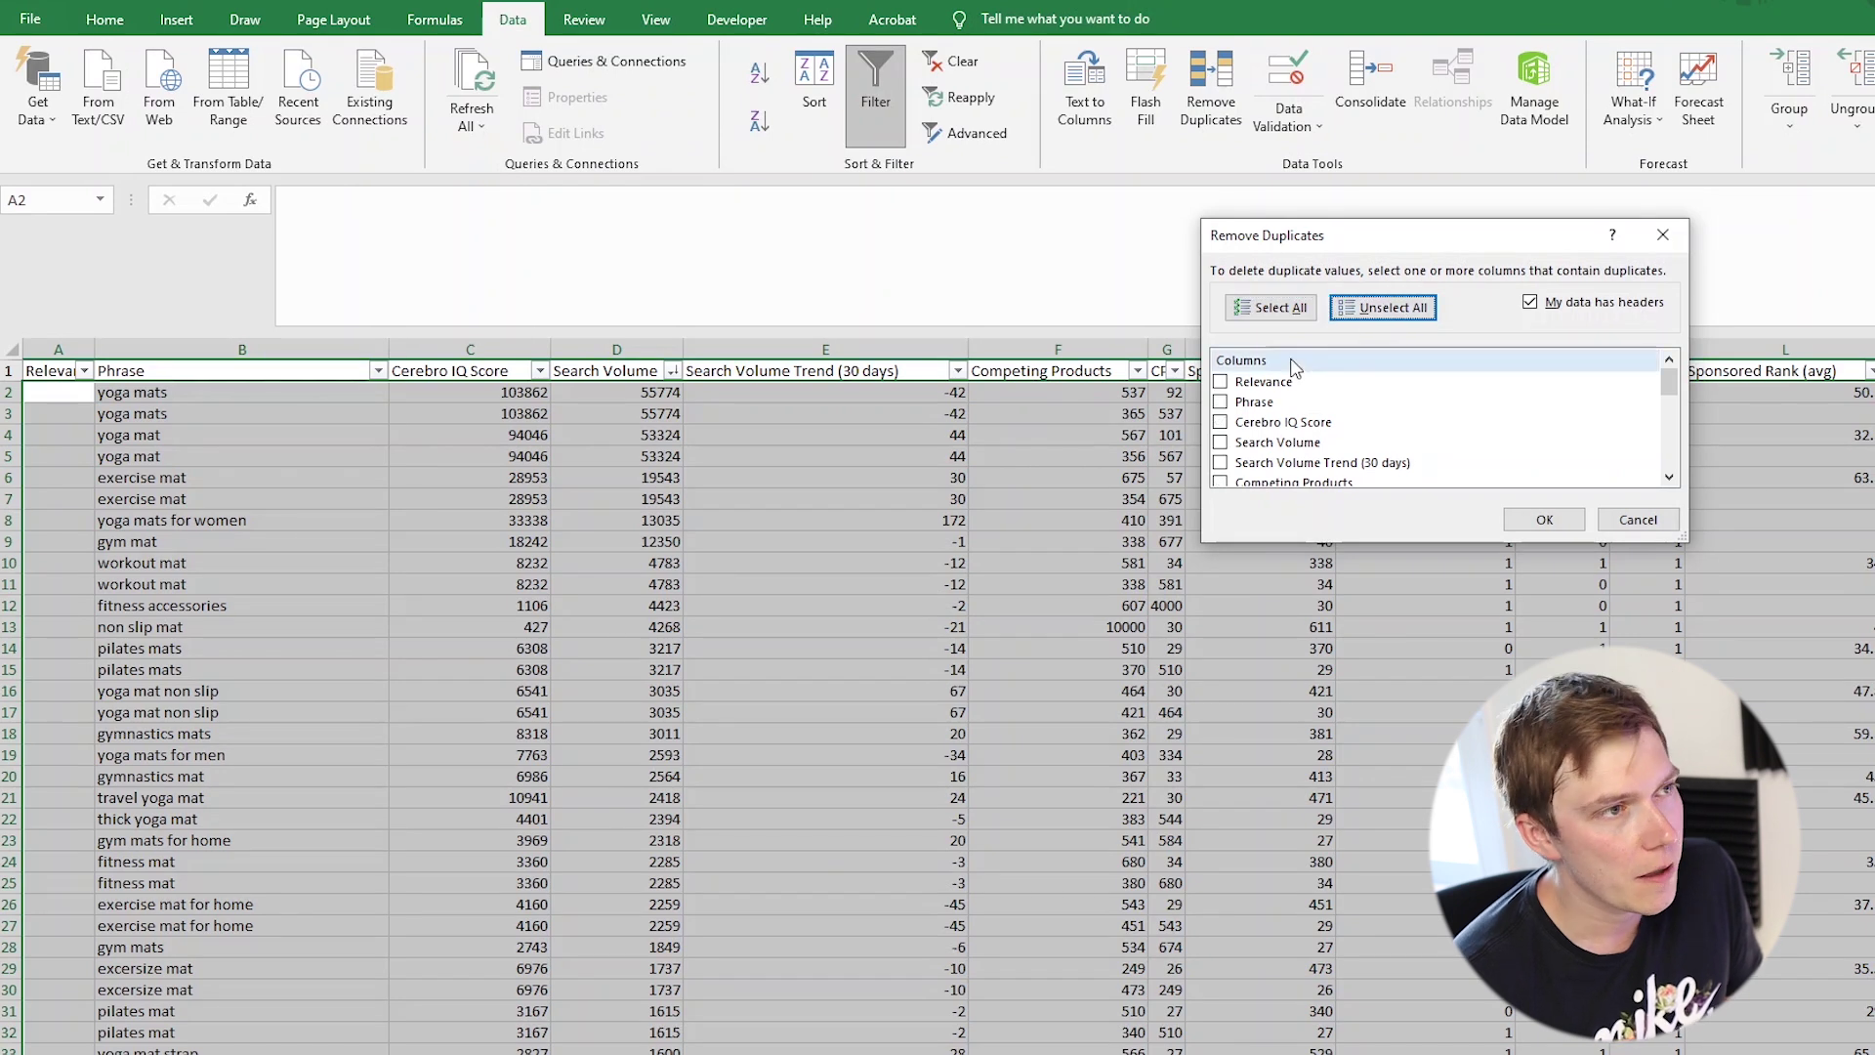
click(1222, 403)
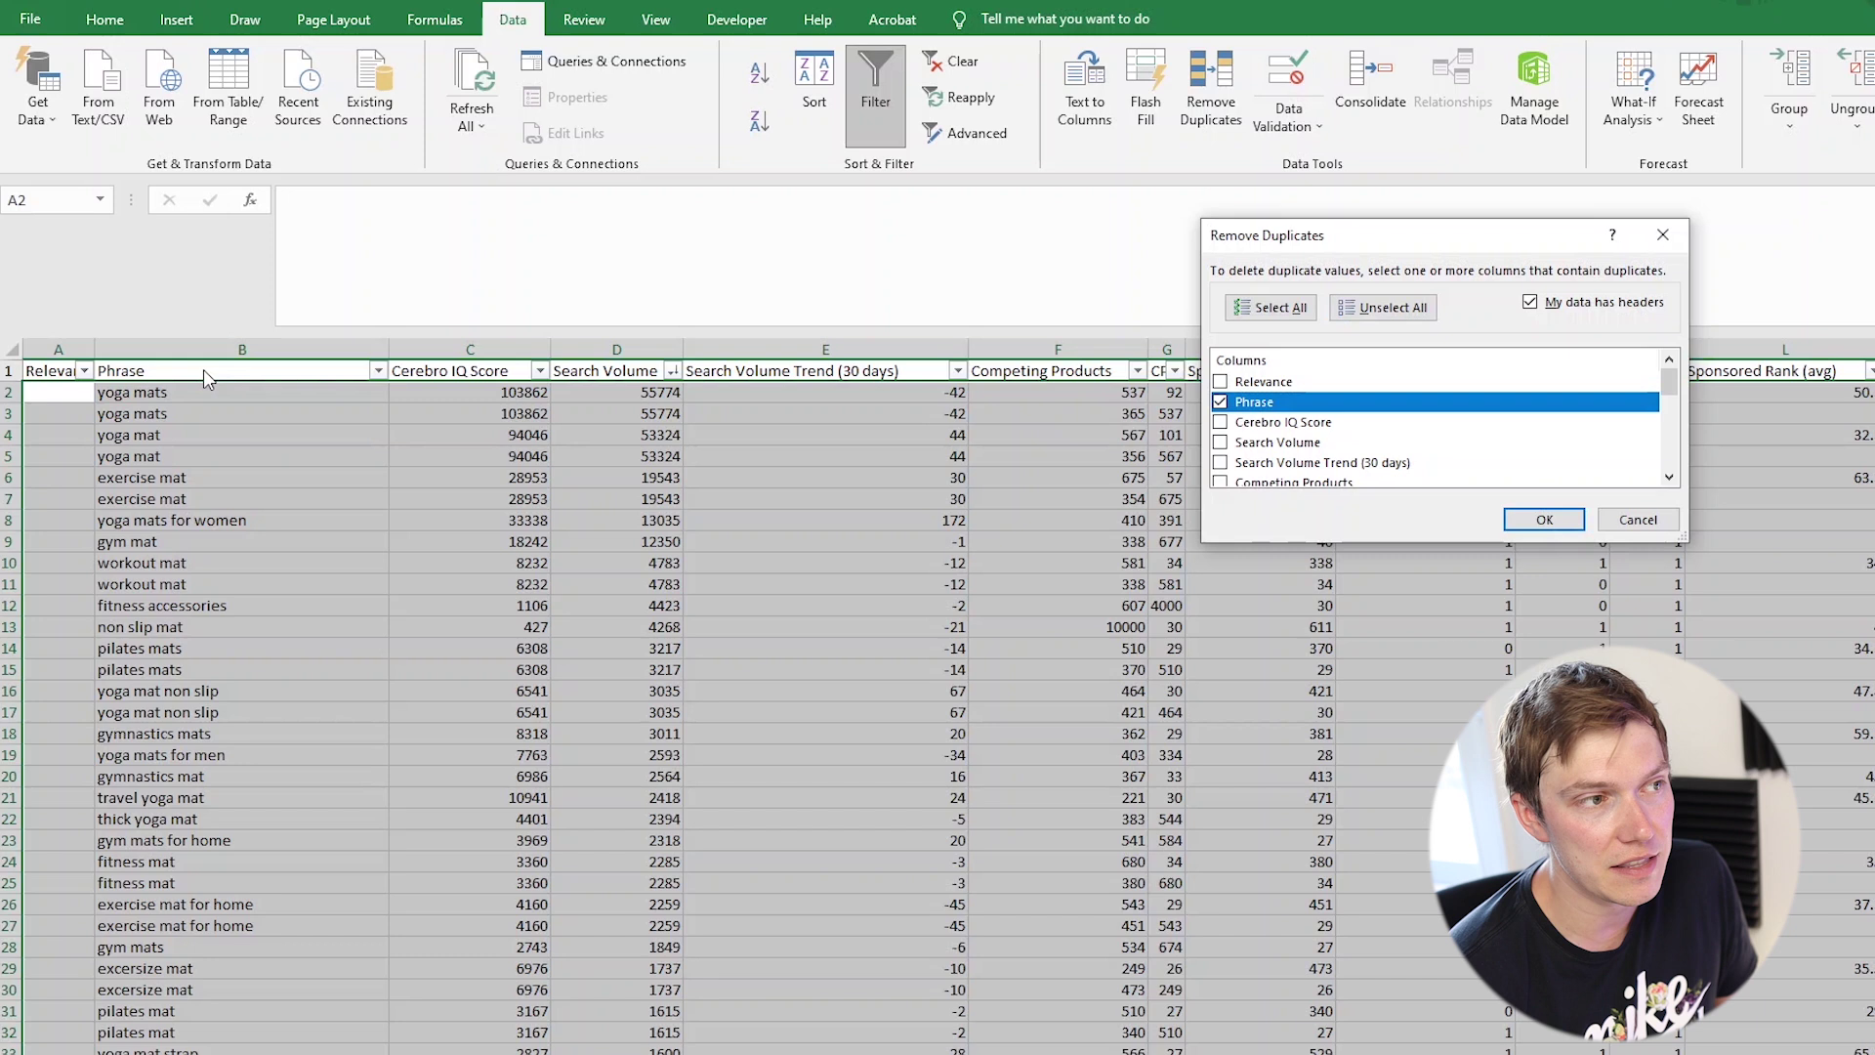
click(1547, 518)
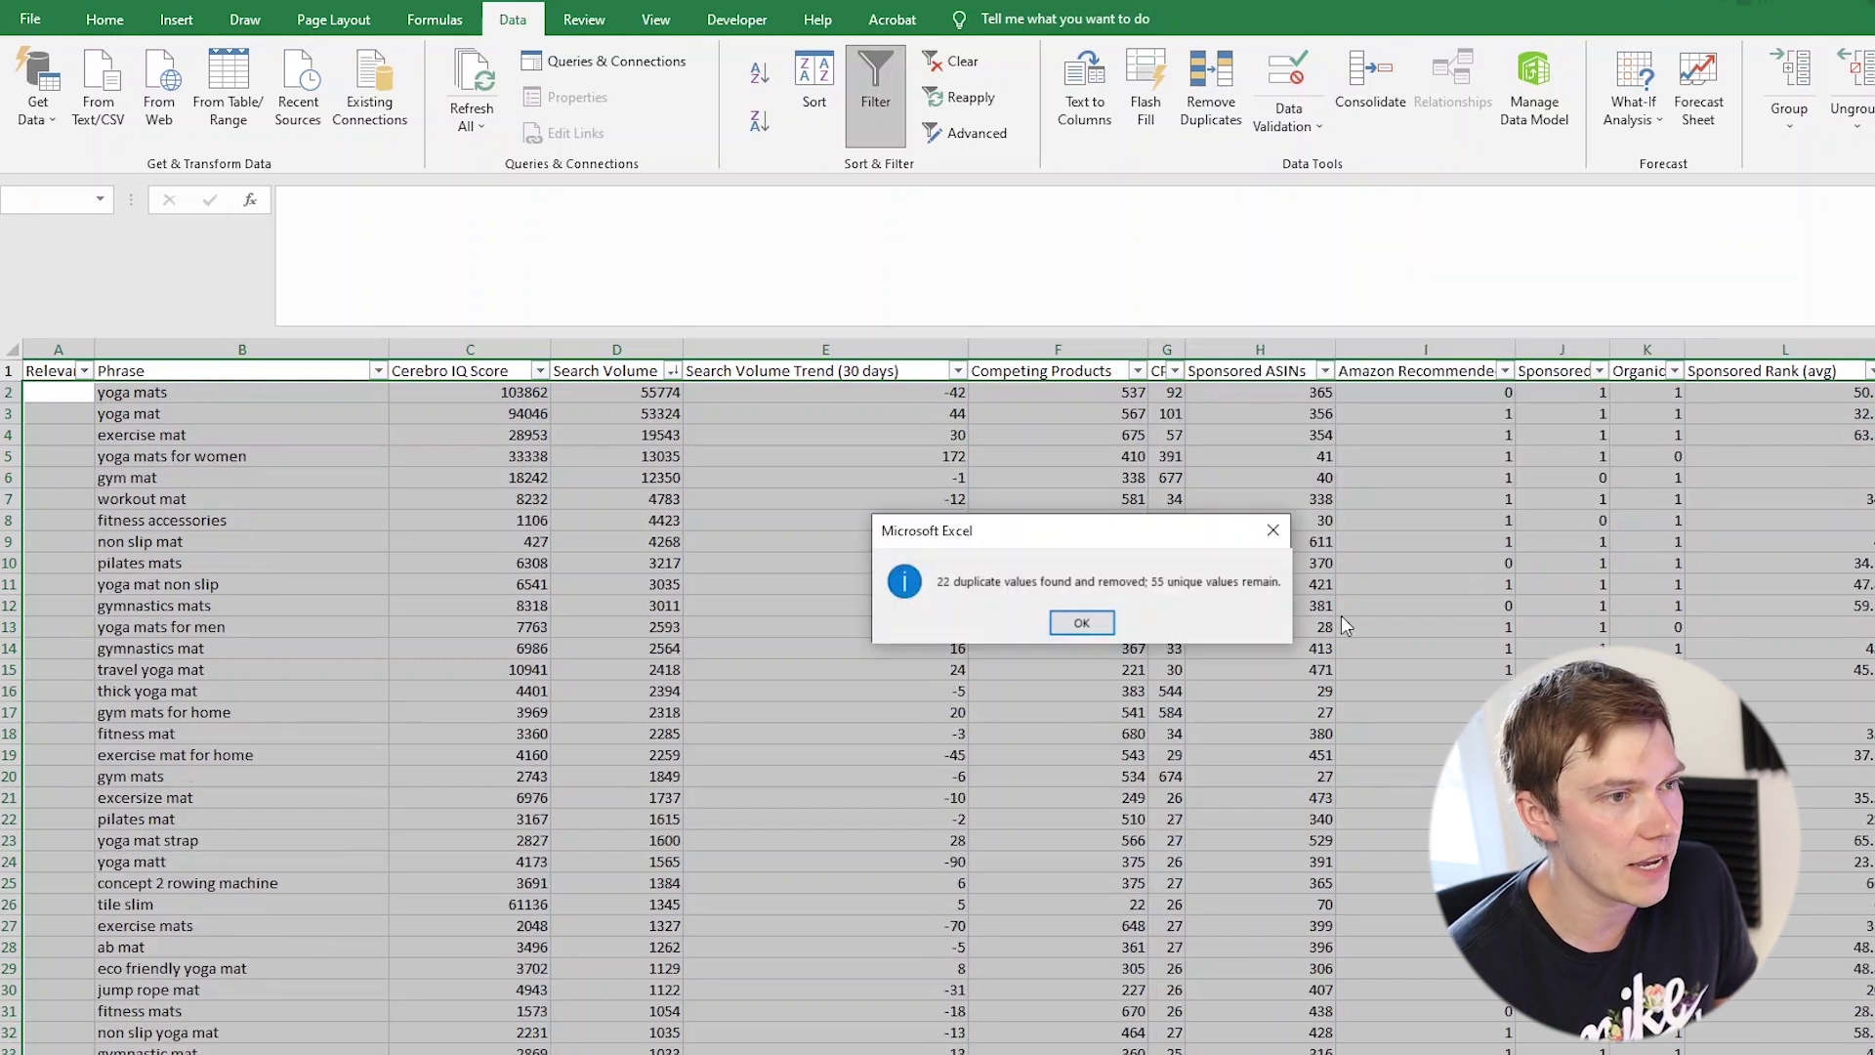
click(1066, 631)
click(652, 558)
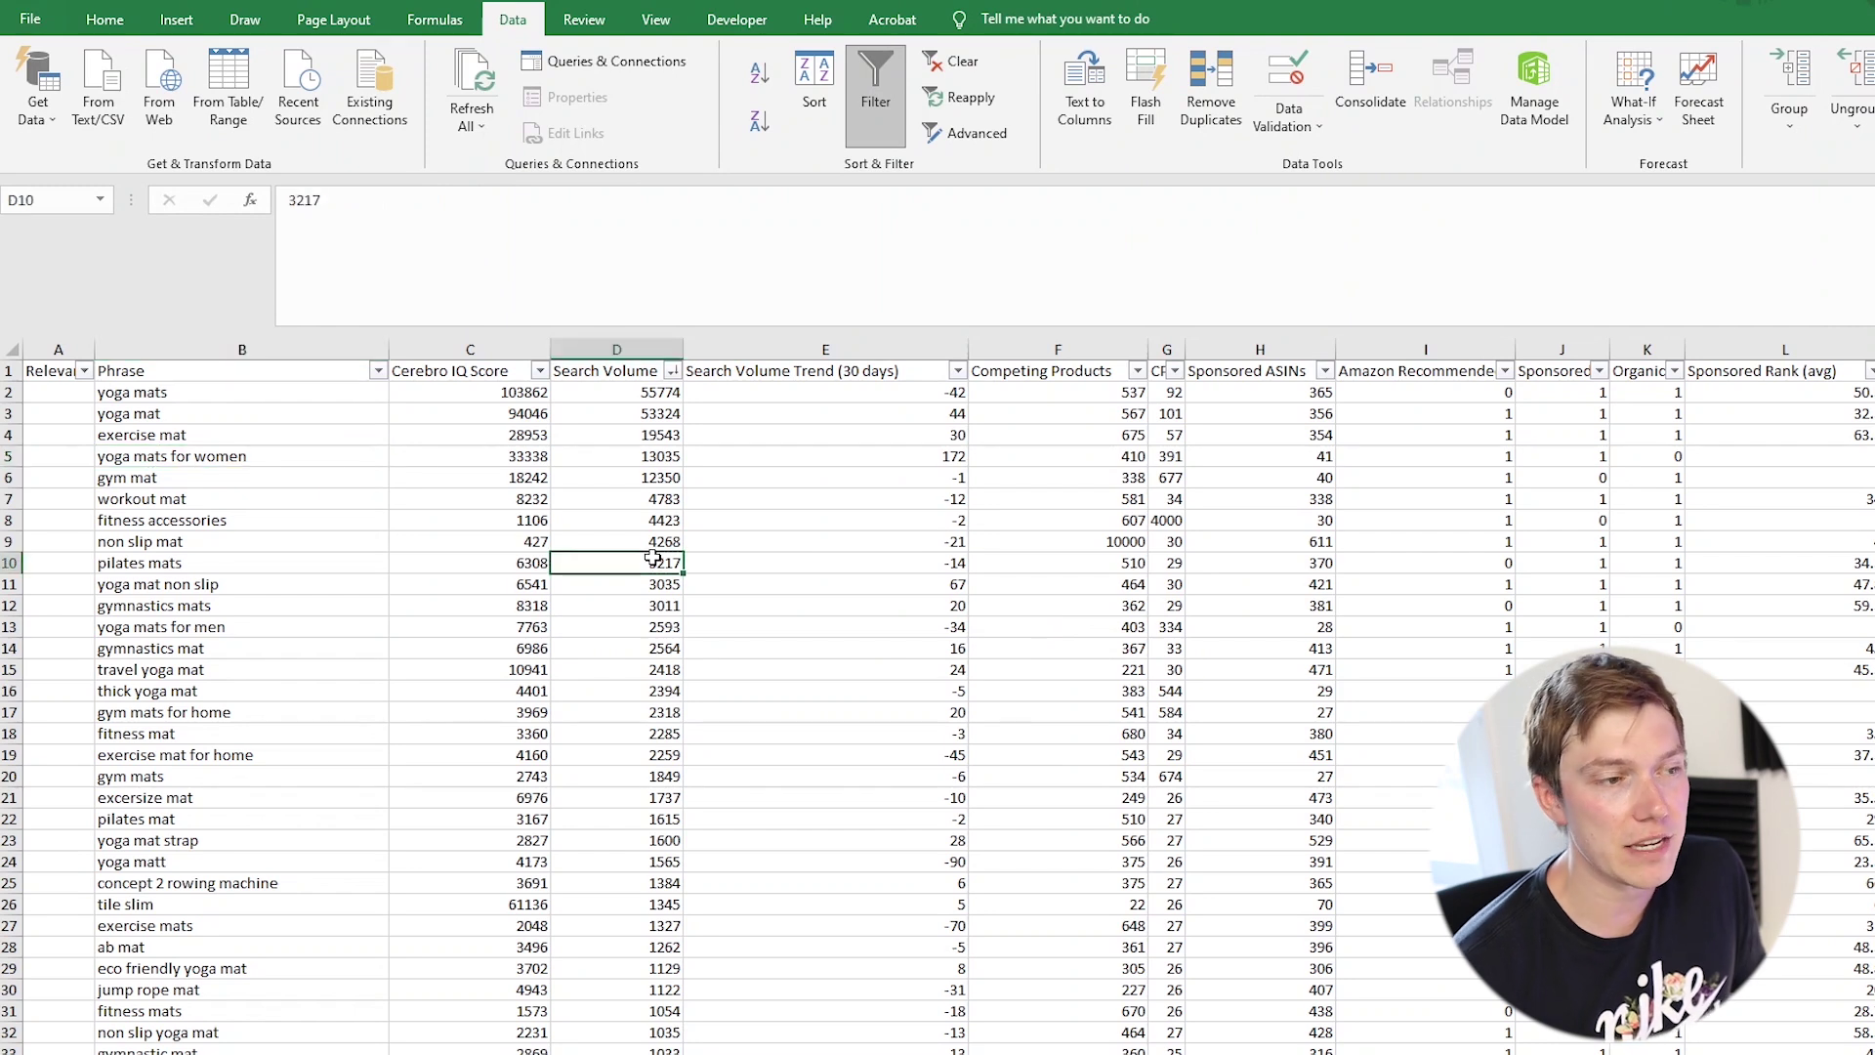
Rate keywords in the Relevance column, entering 1 for yoga mats, yoga mat and exercise mat.
click(266, 416)
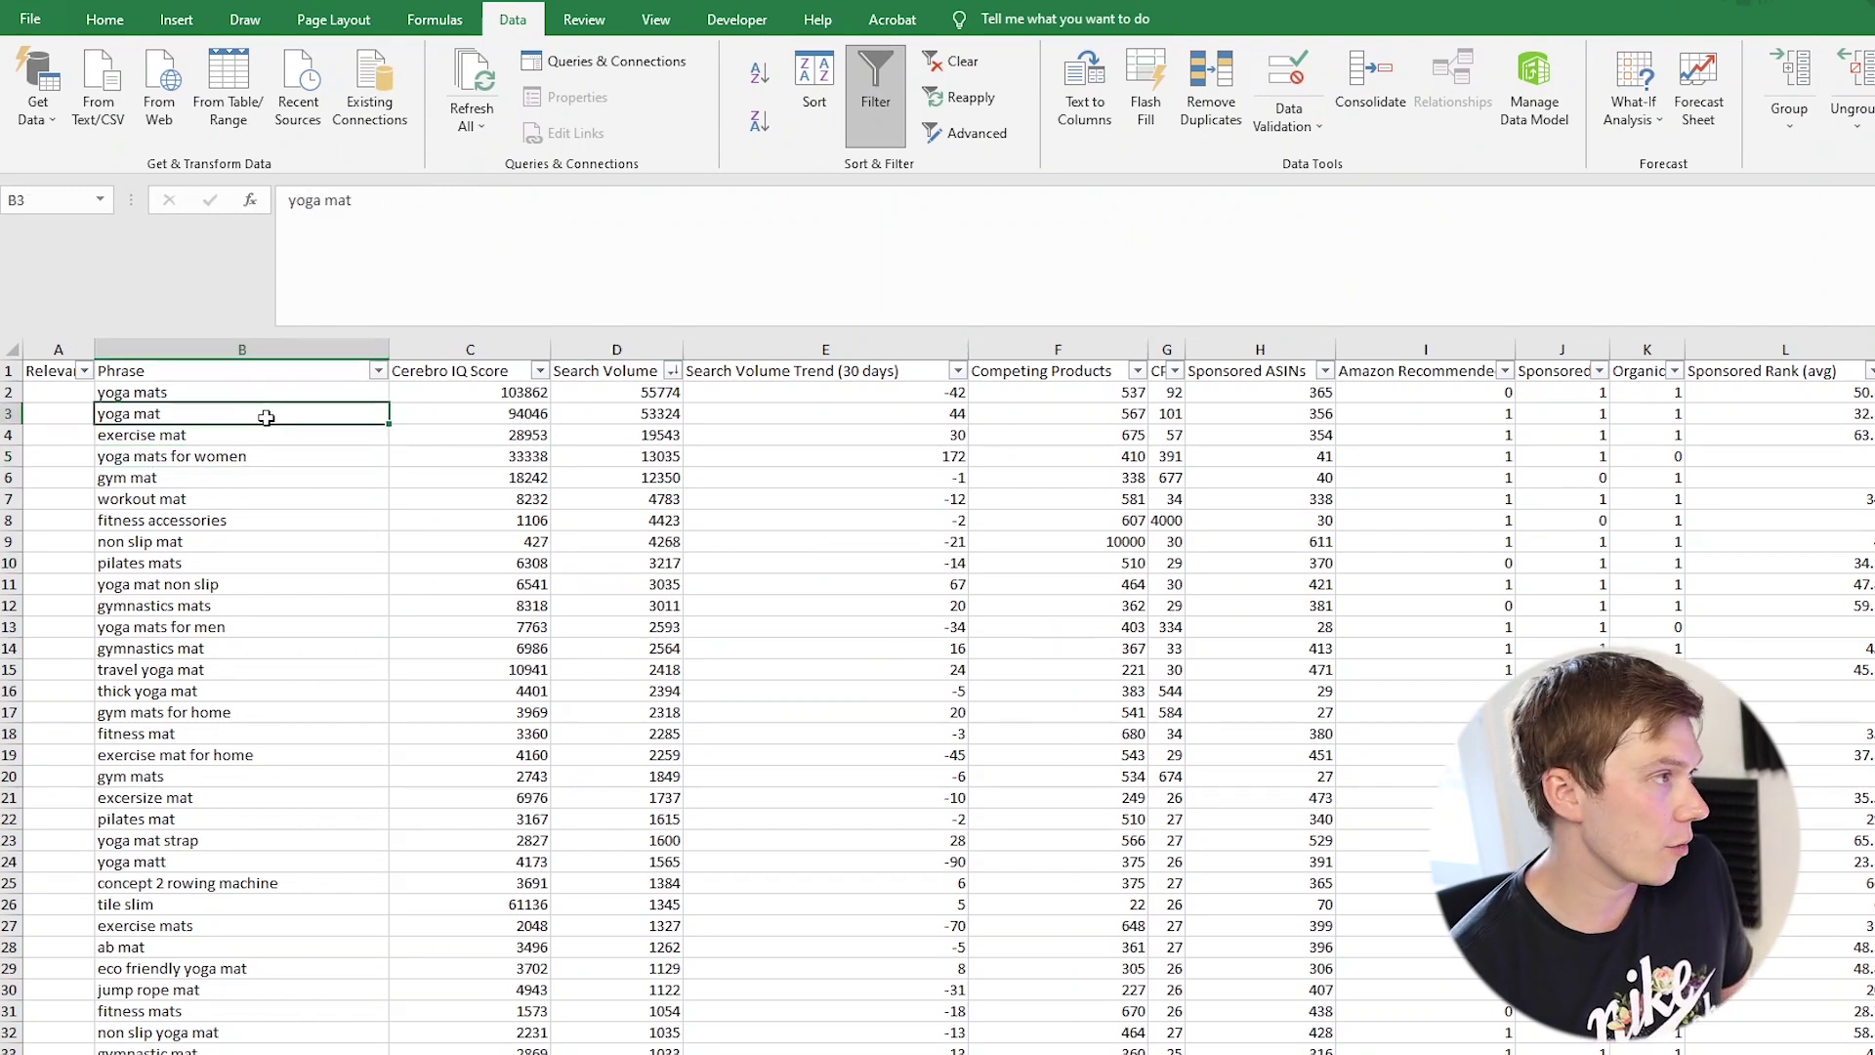
scroll(349, 771, down, 2)
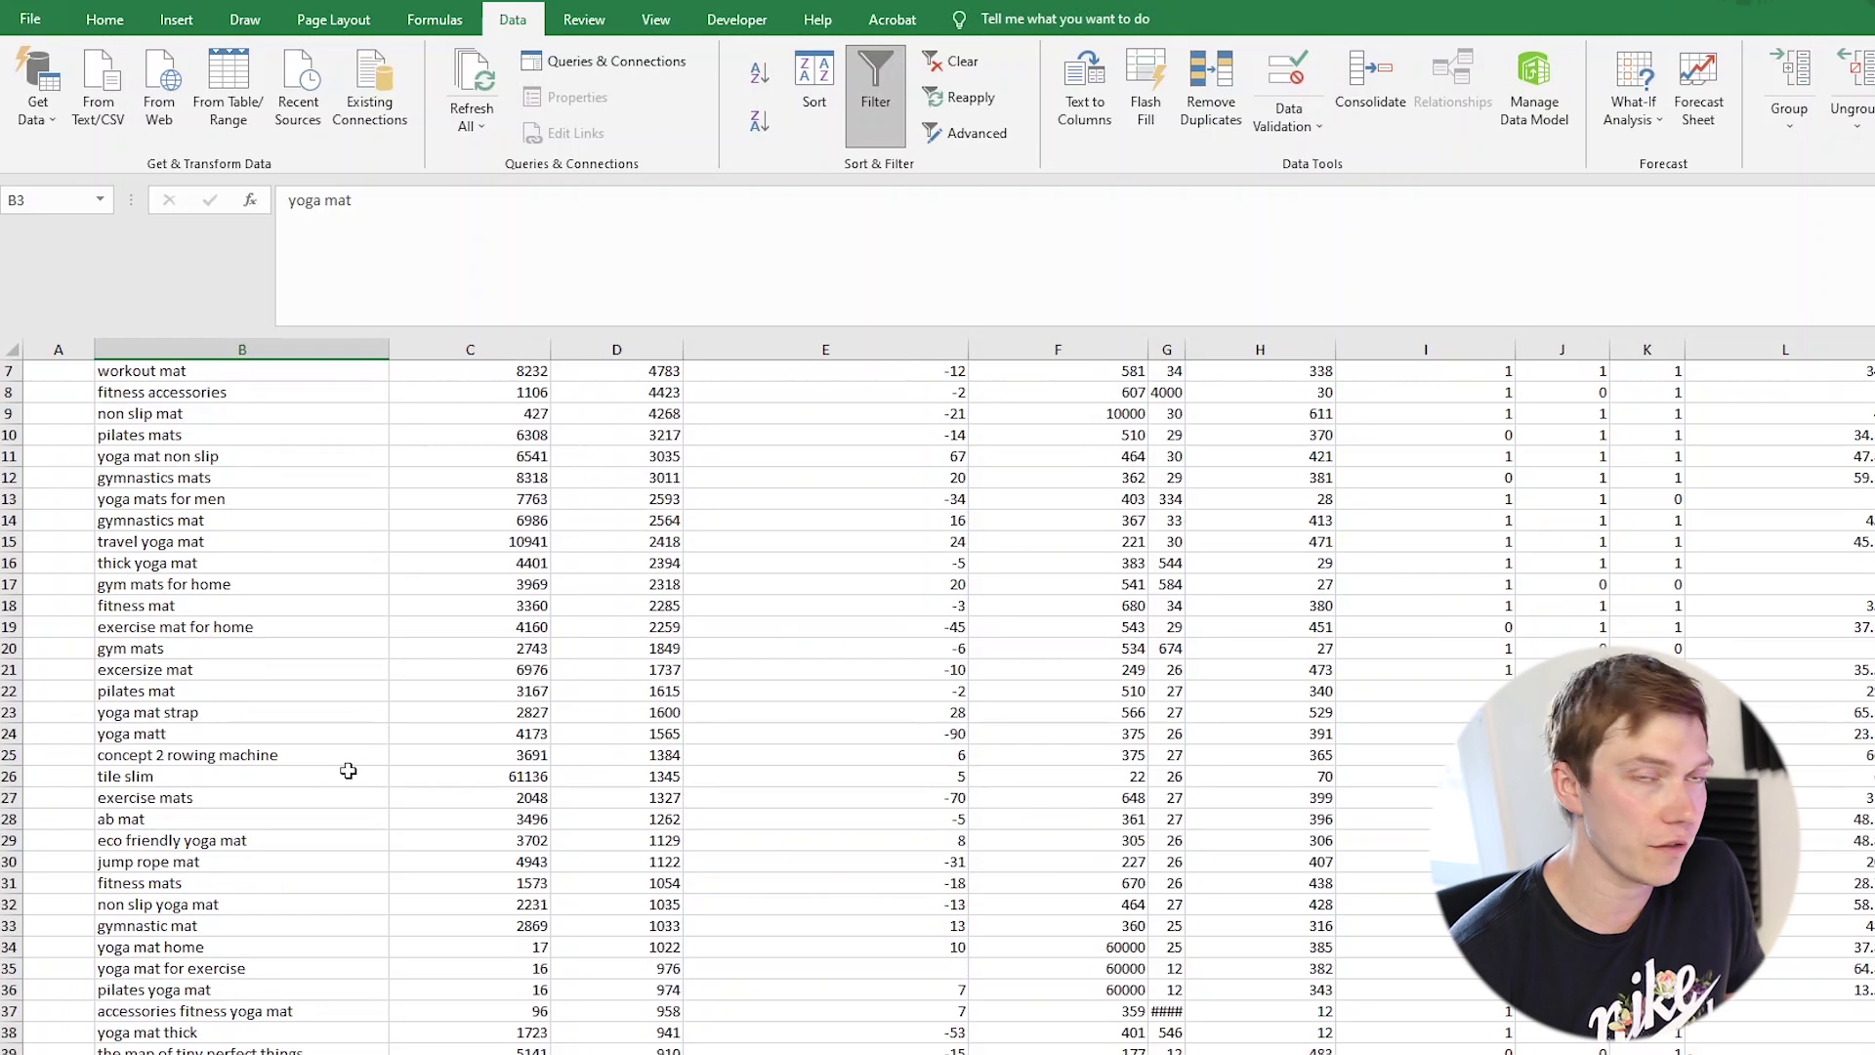
scroll(349, 771, up, 2)
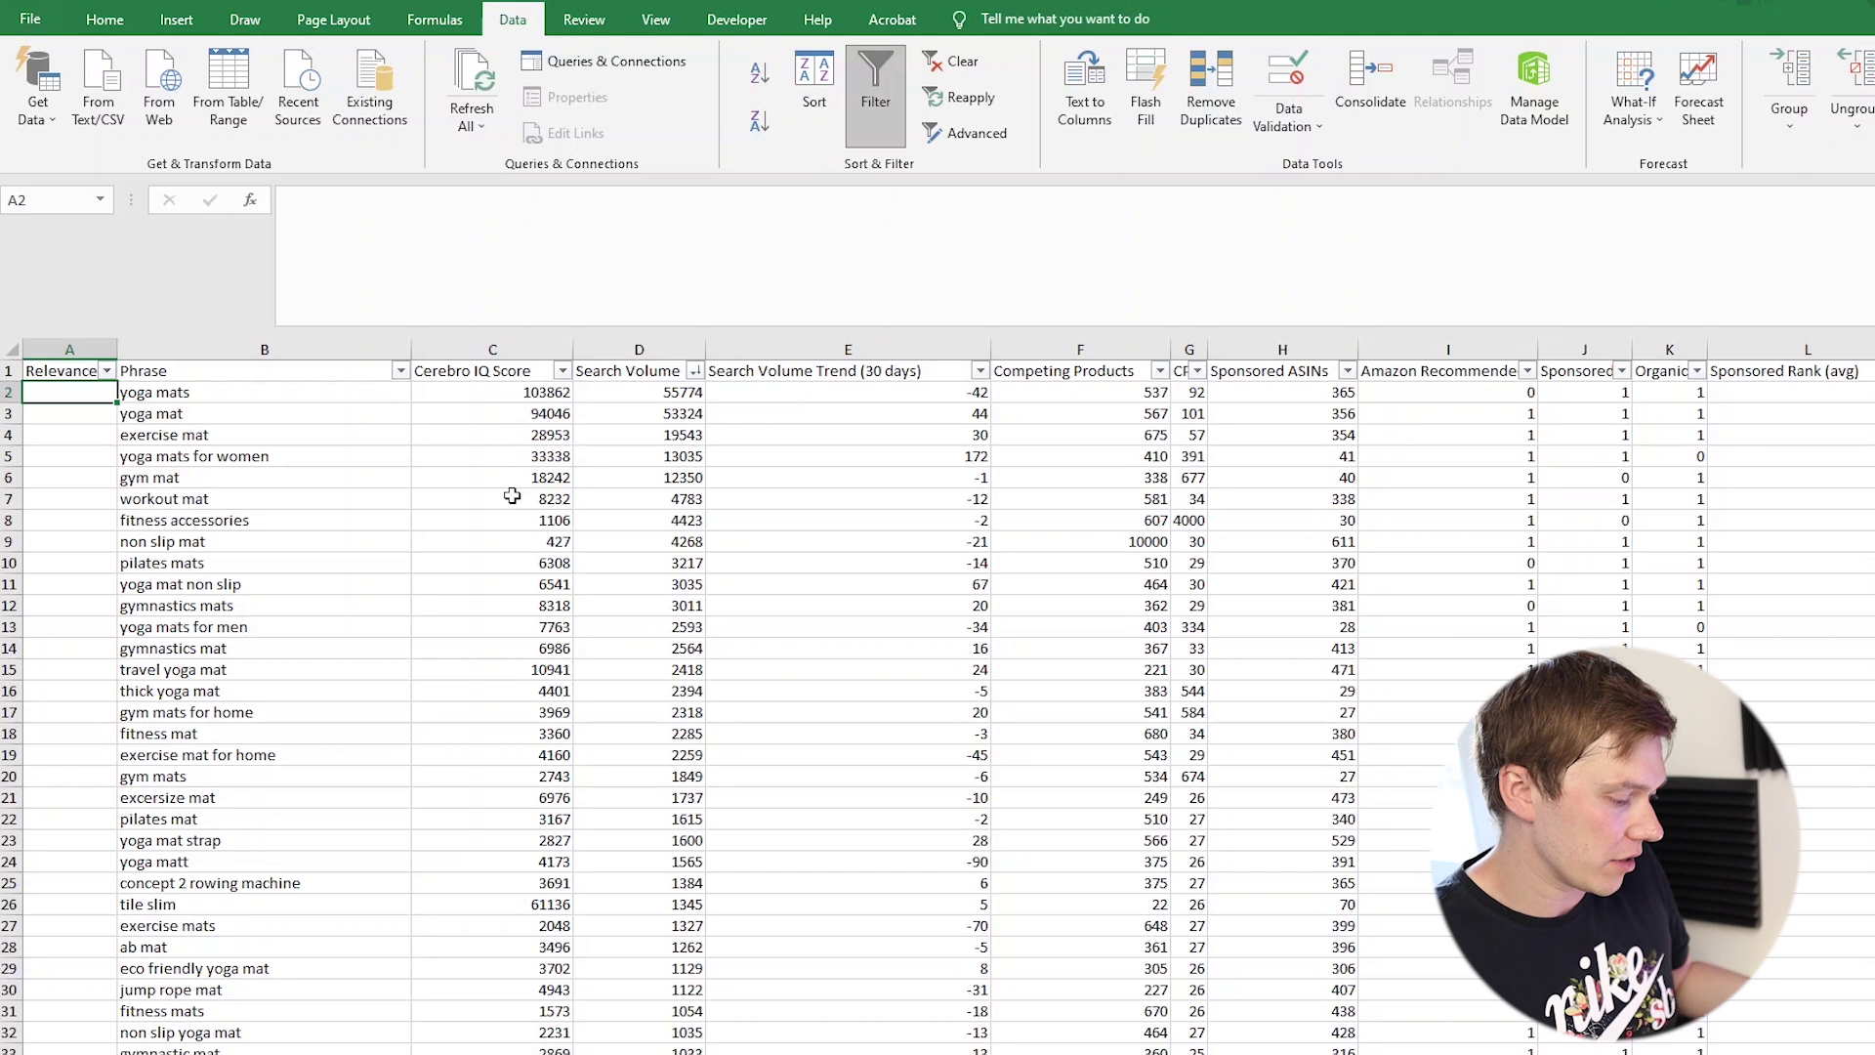
click(283, 875)
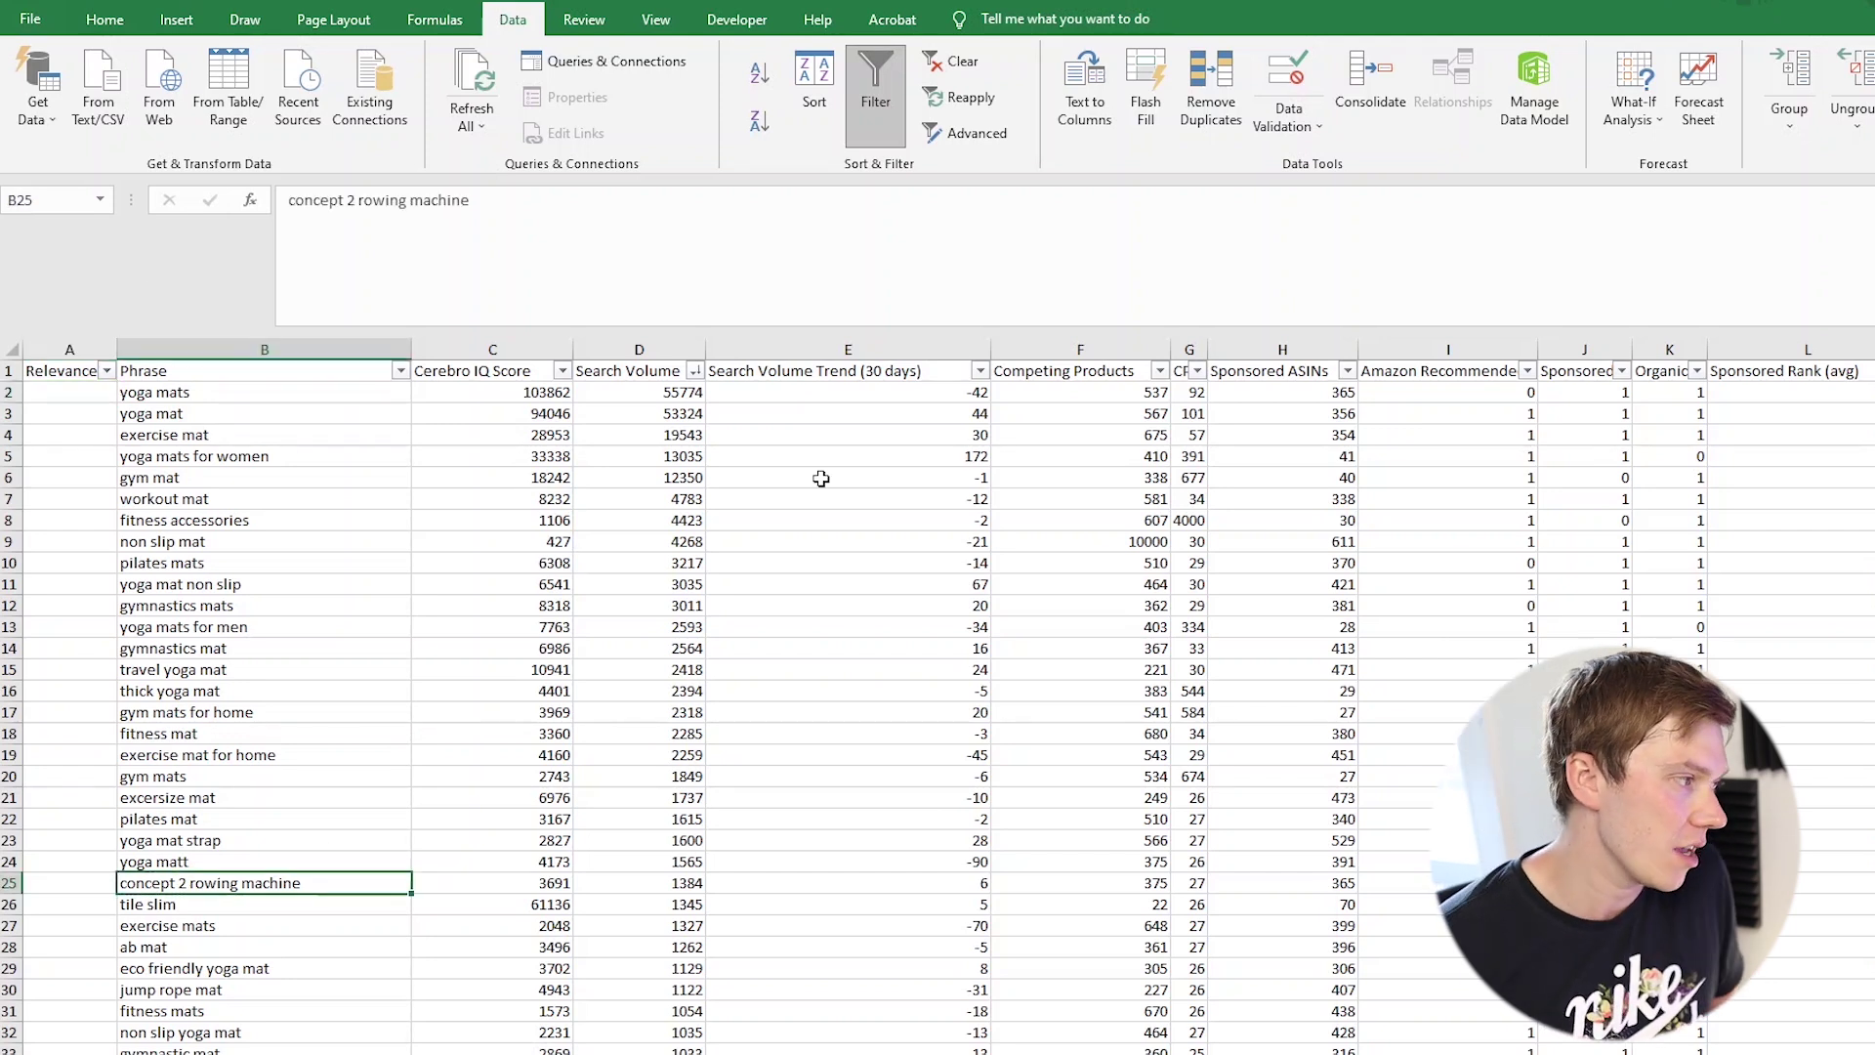
click(50, 396)
text(1)
key(Return)
text(1)
key(Return)
text(1)
key(Return)
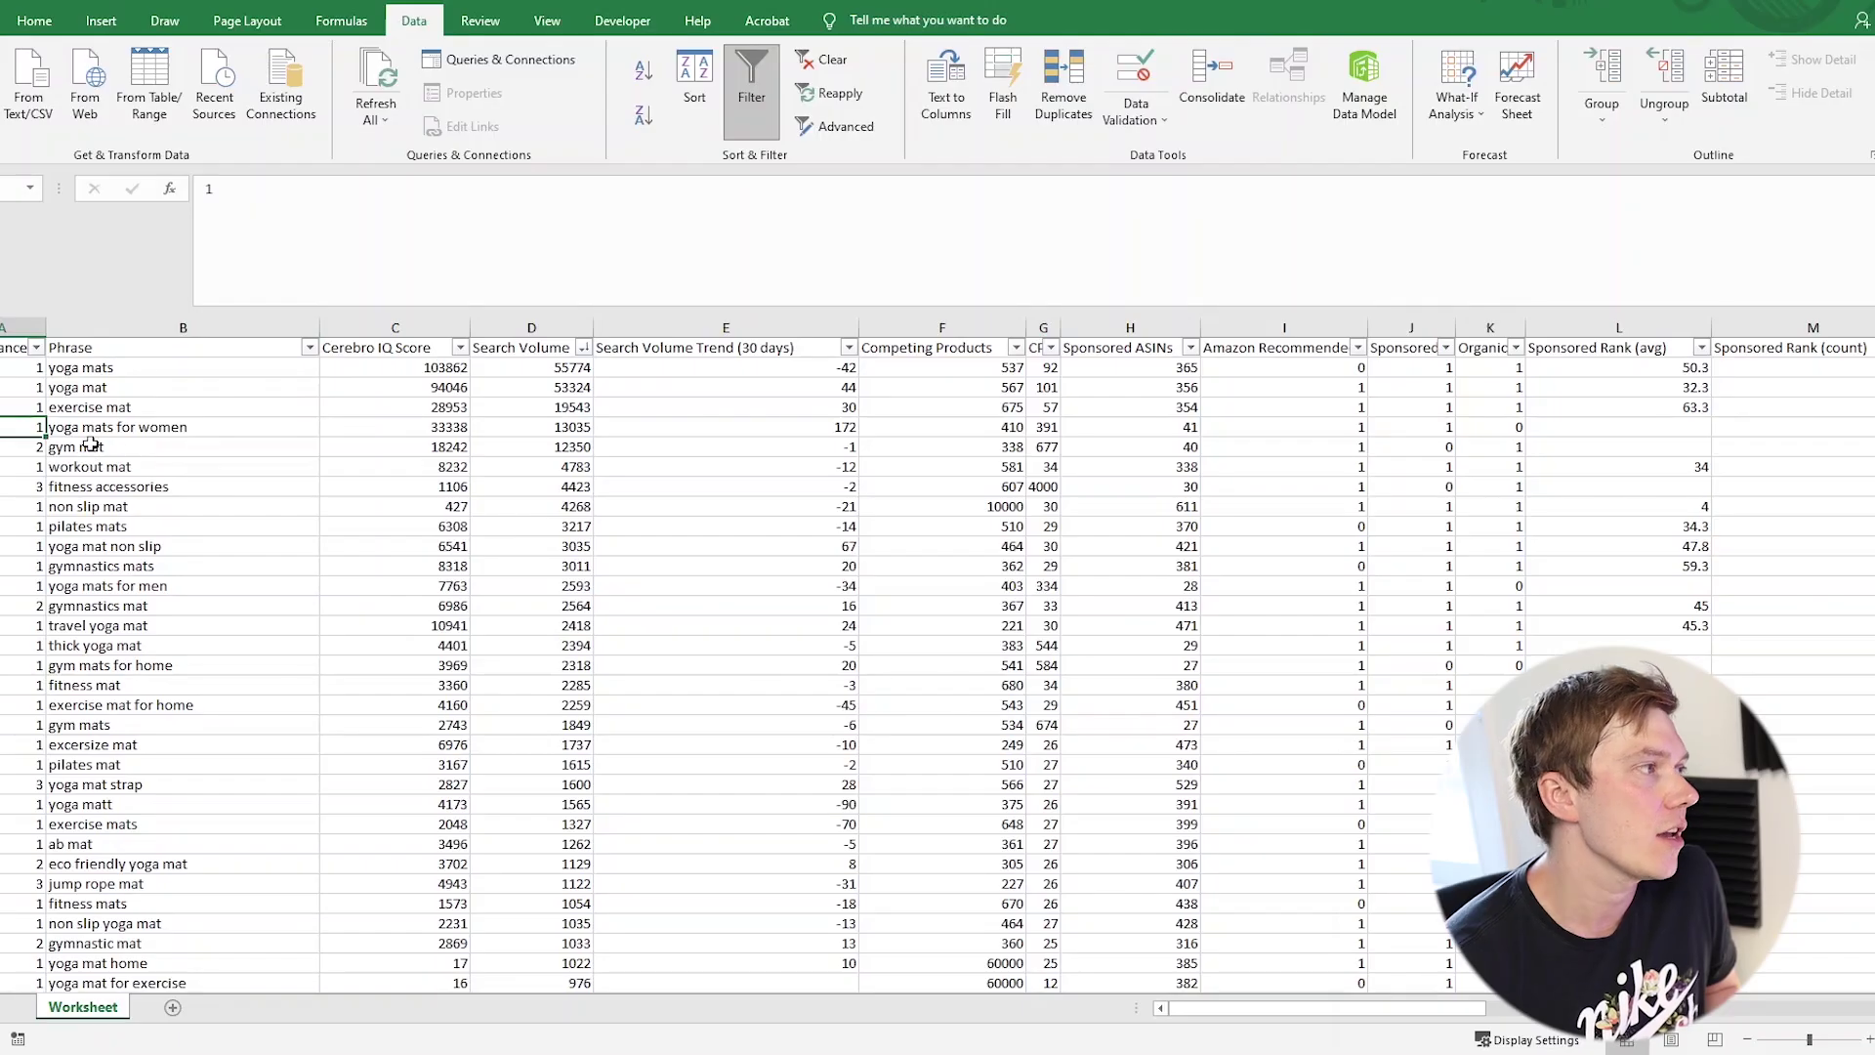
Examine the relevance ratings of yoga mats for women, gym mat, fitness accessories and yoga mat strap, and those further down the list.
click(202, 430)
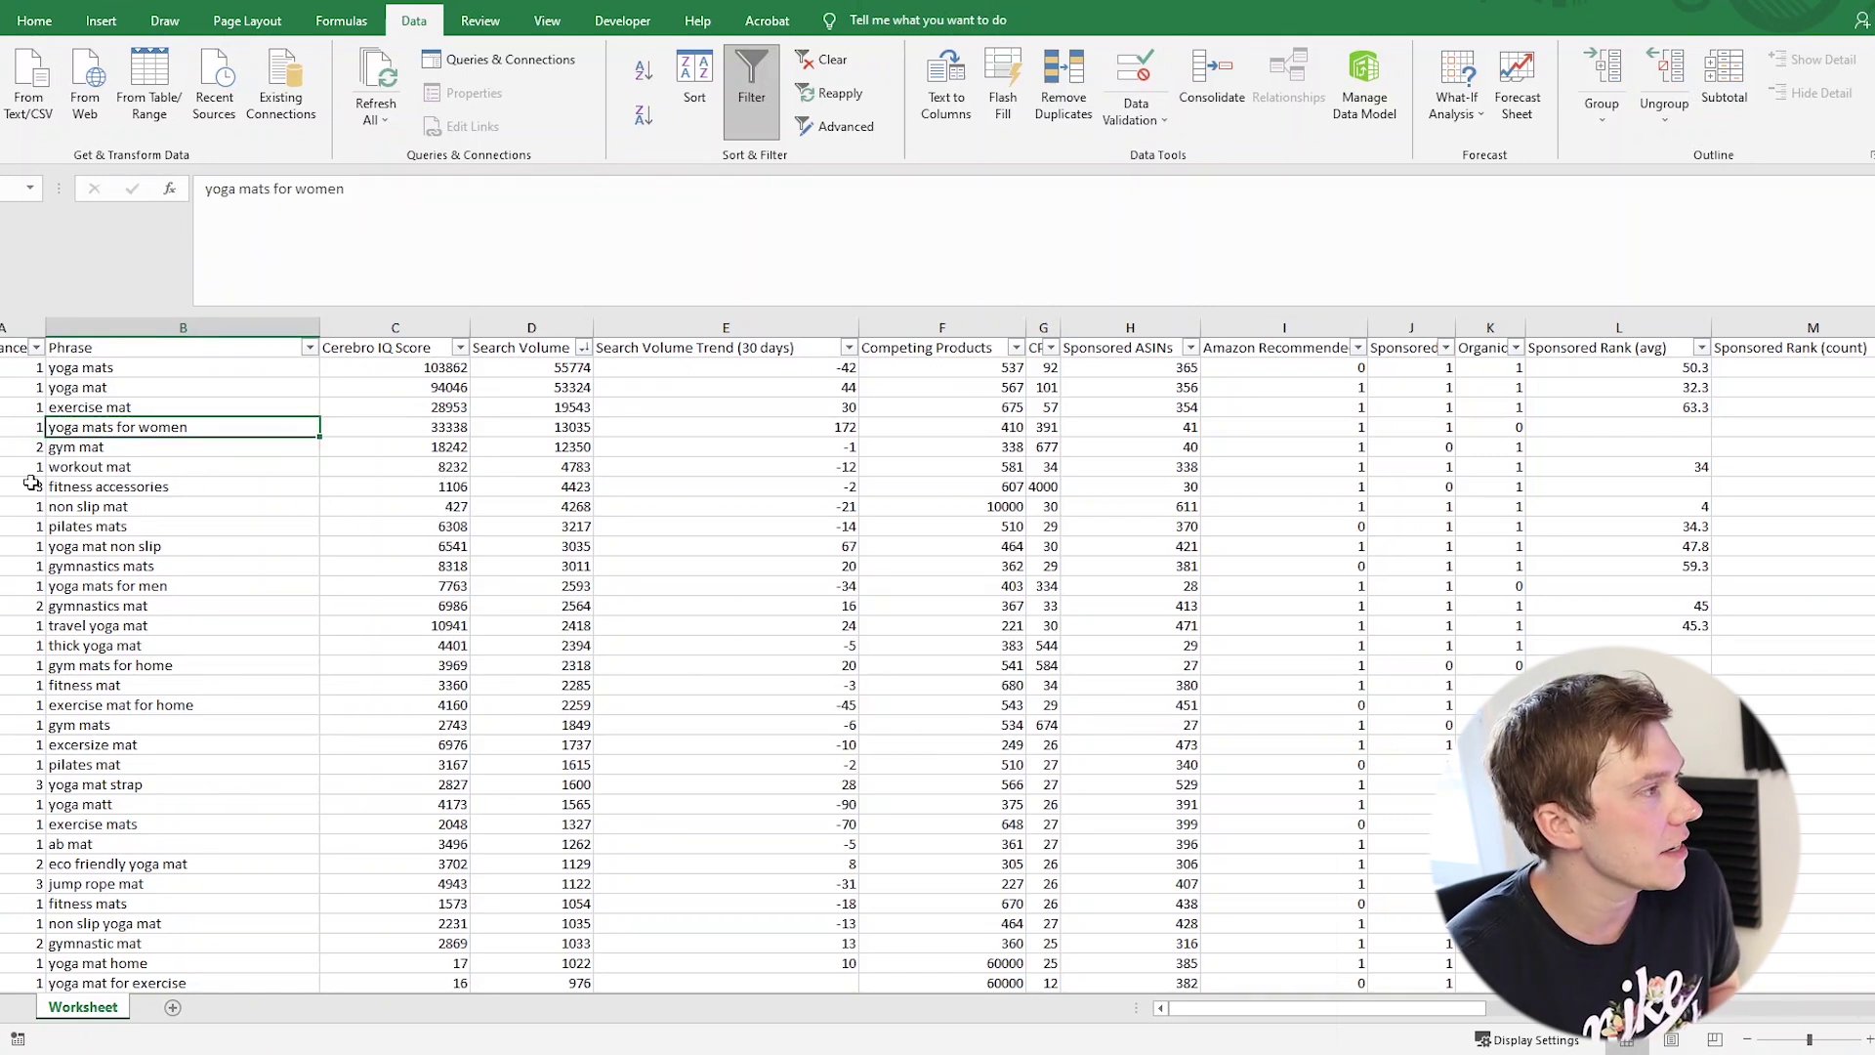
click(117, 450)
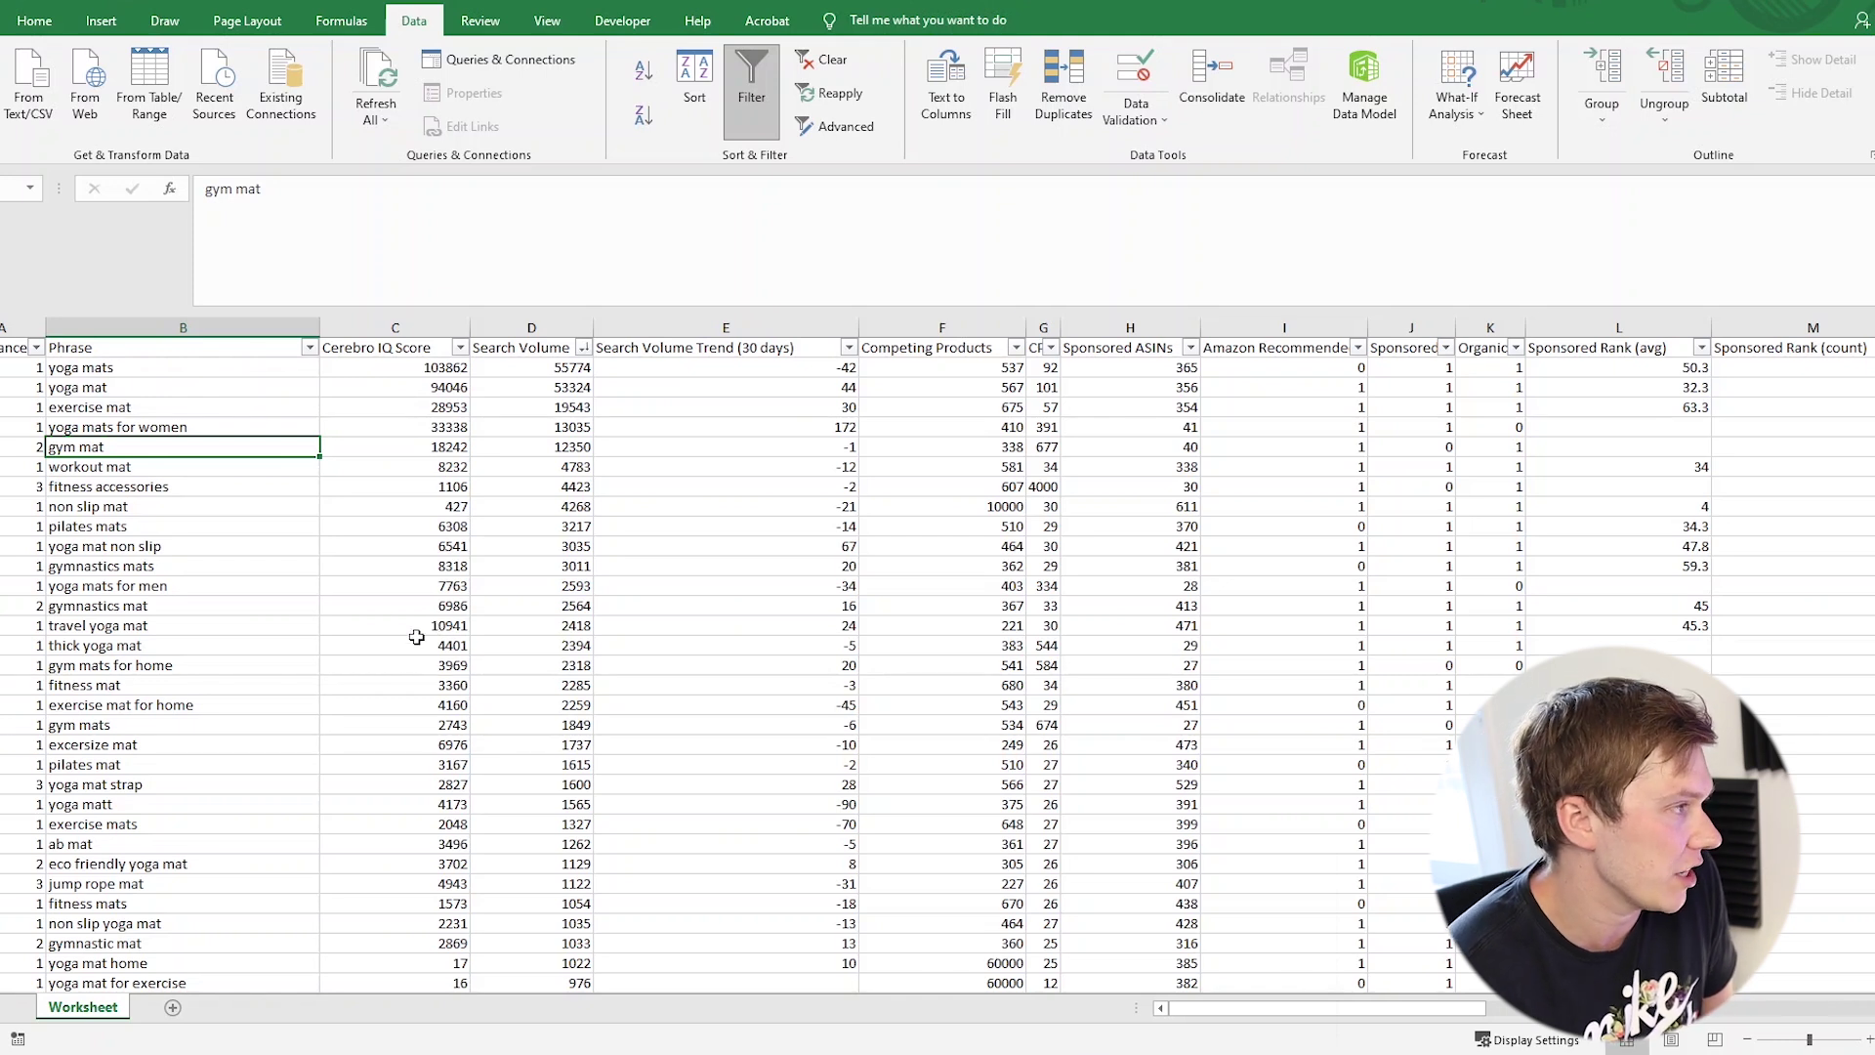
click(202, 486)
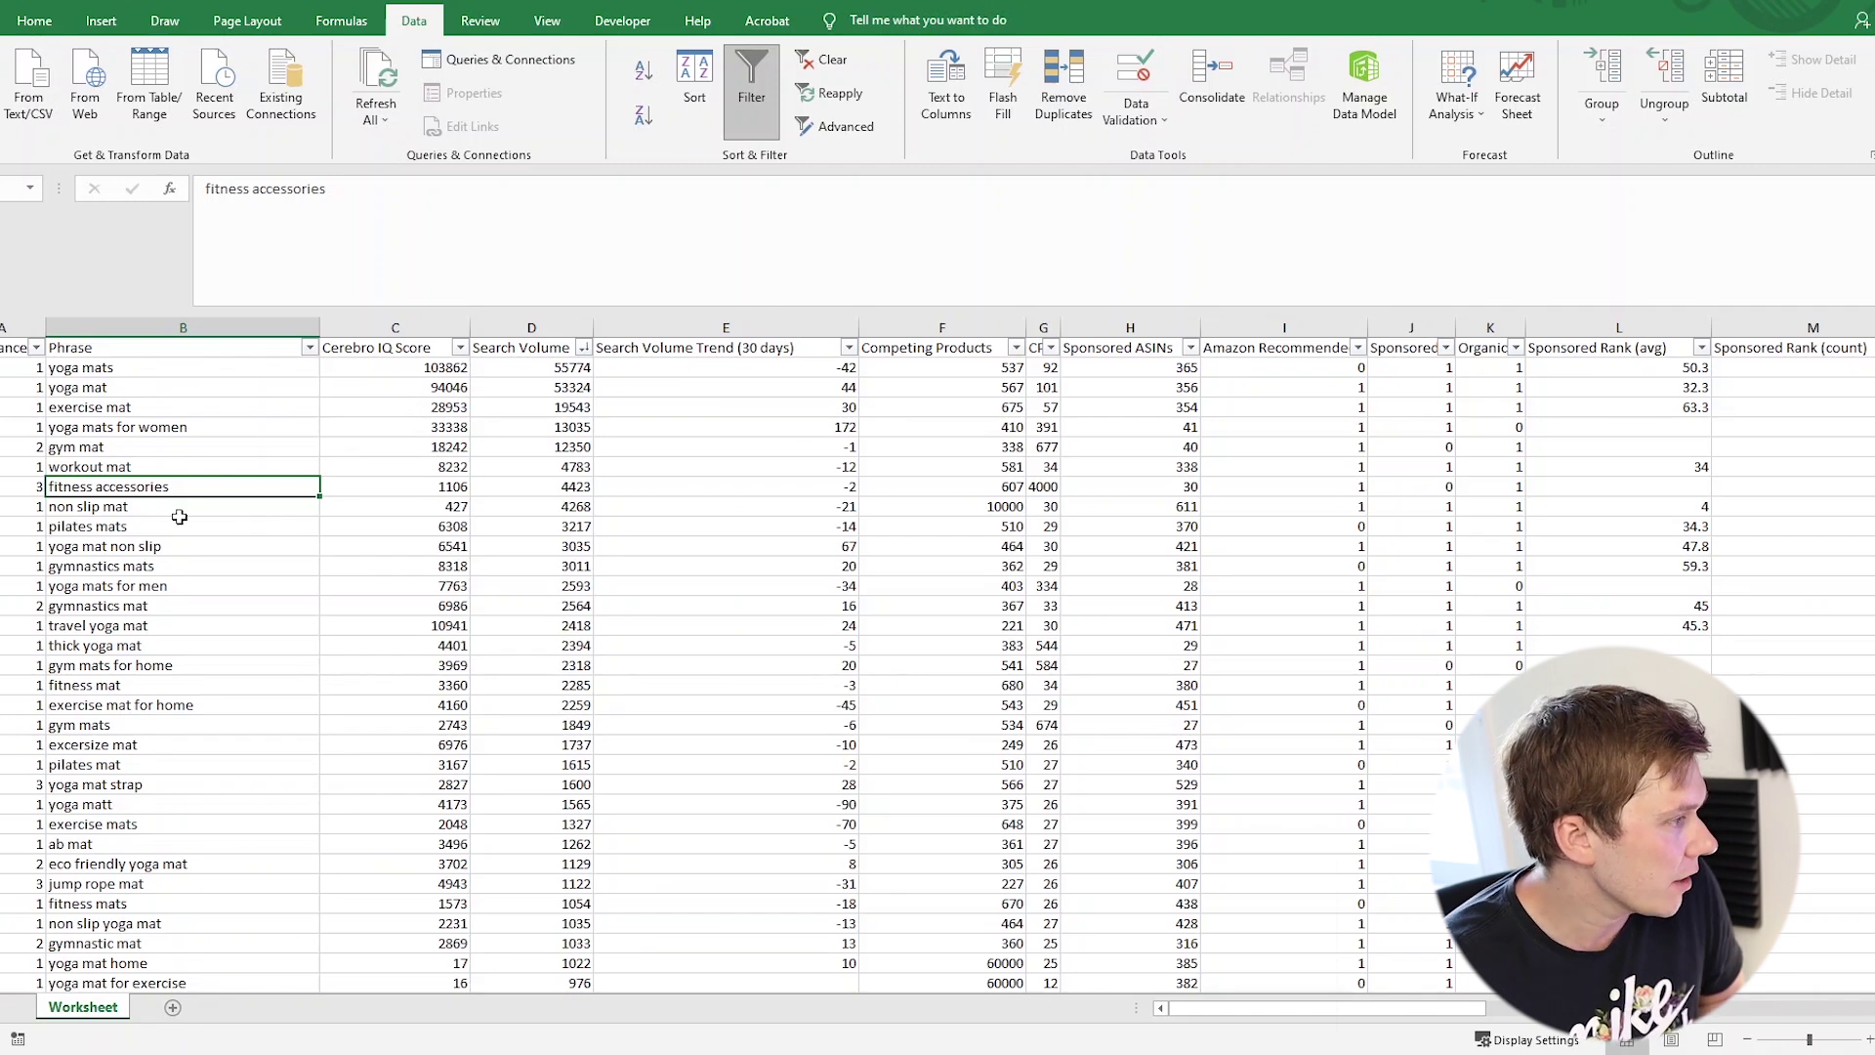
click(147, 783)
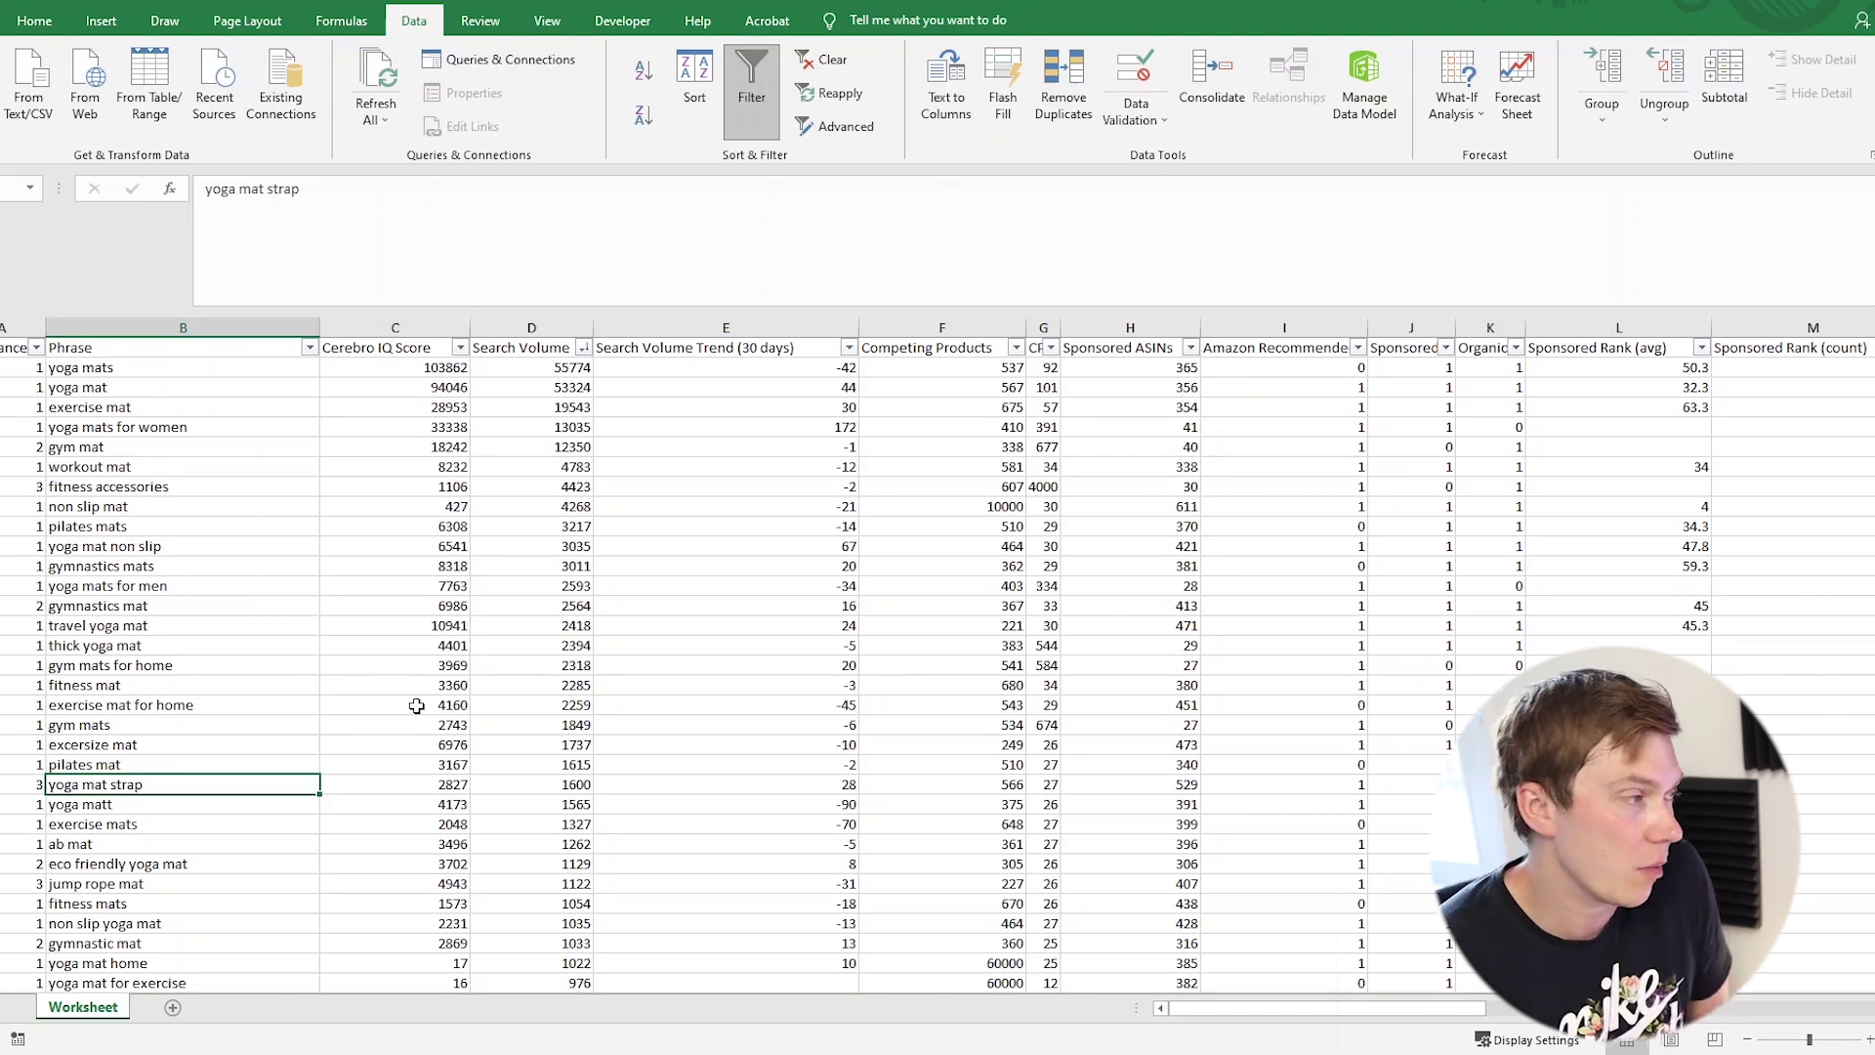
key(Left)
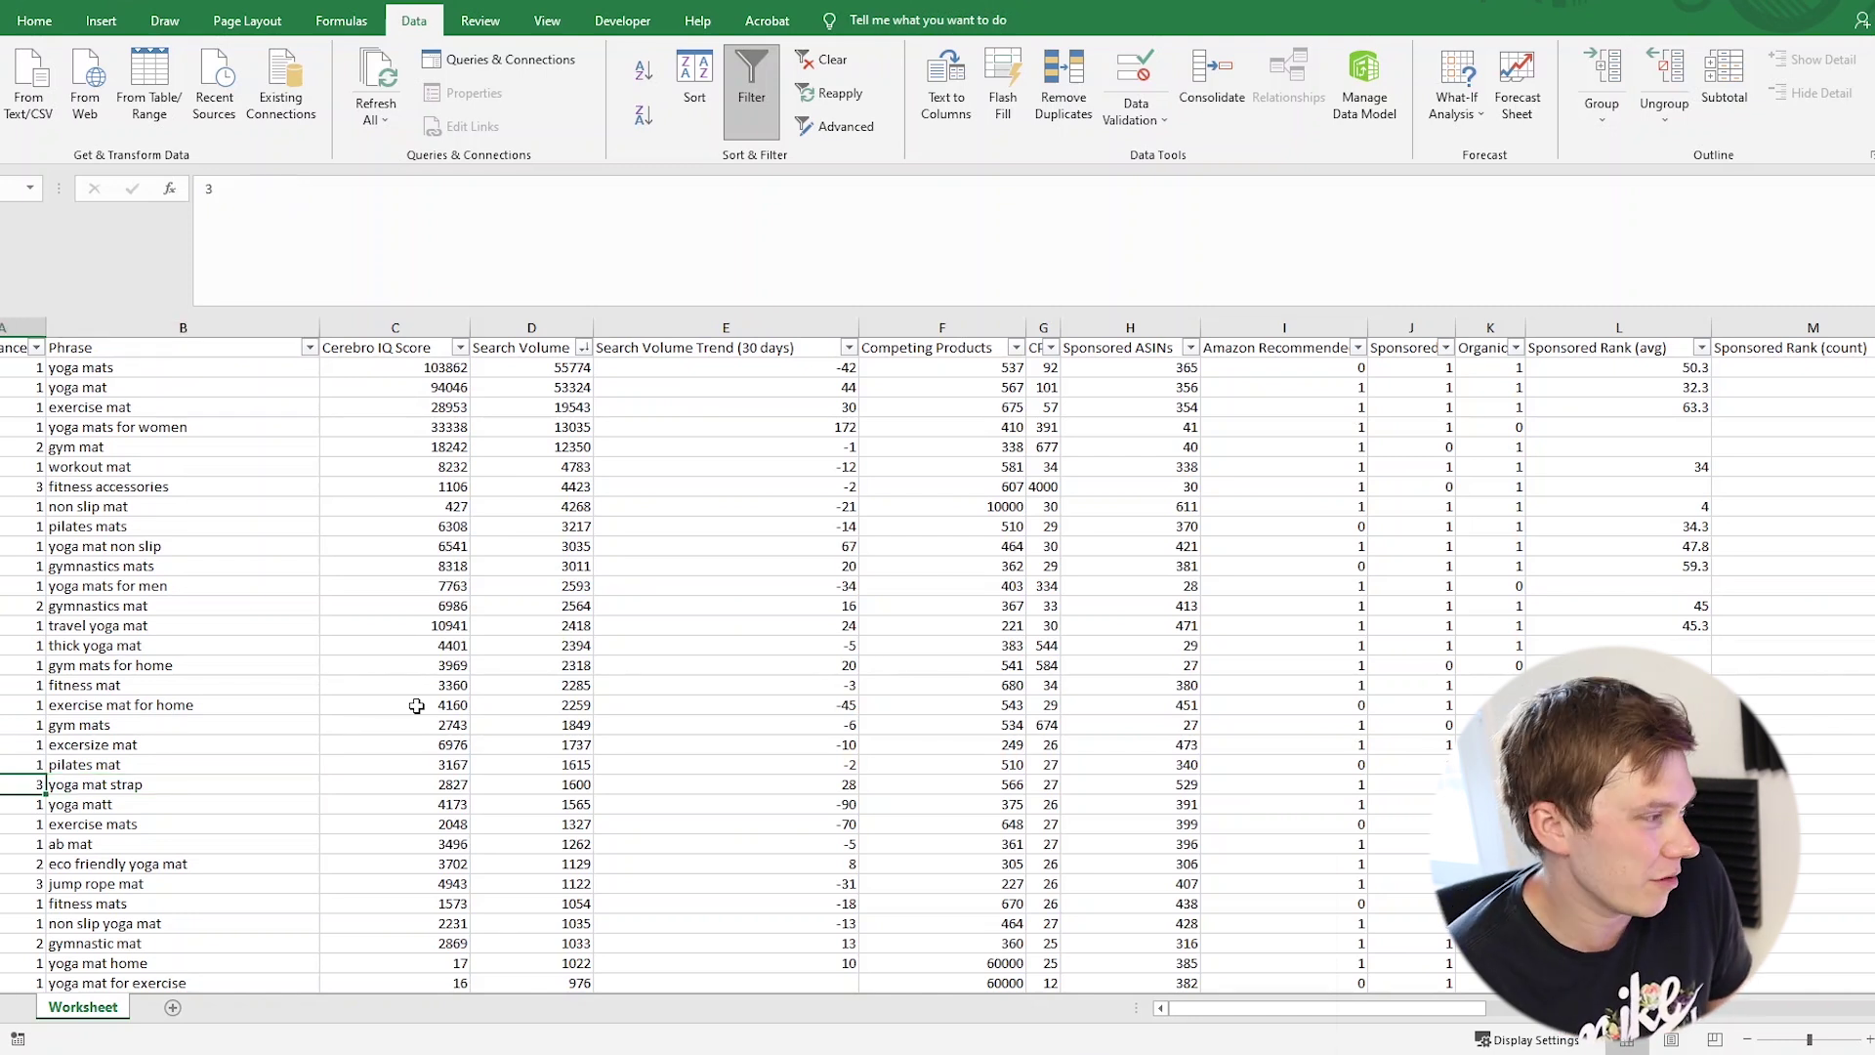
scroll(416, 705, down, 4)
scroll(293, 736, up, 4)
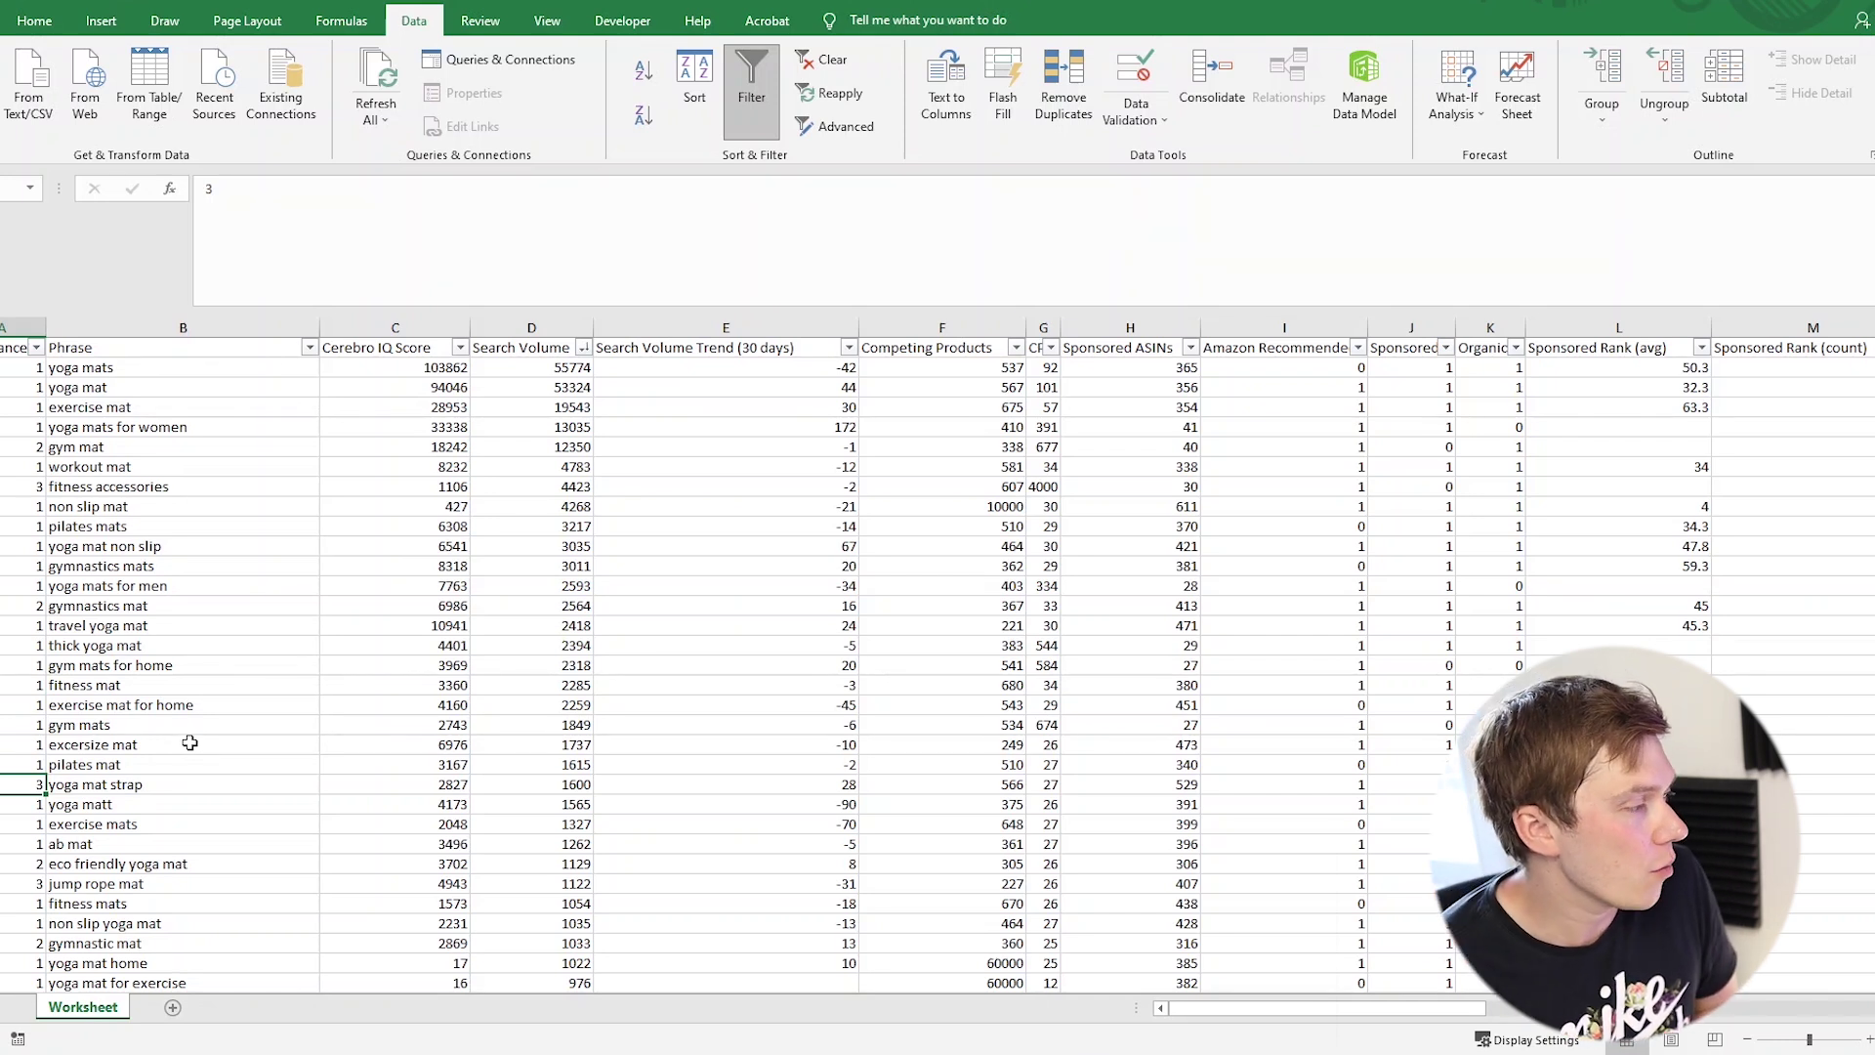
scroll(44, 703, down, 9)
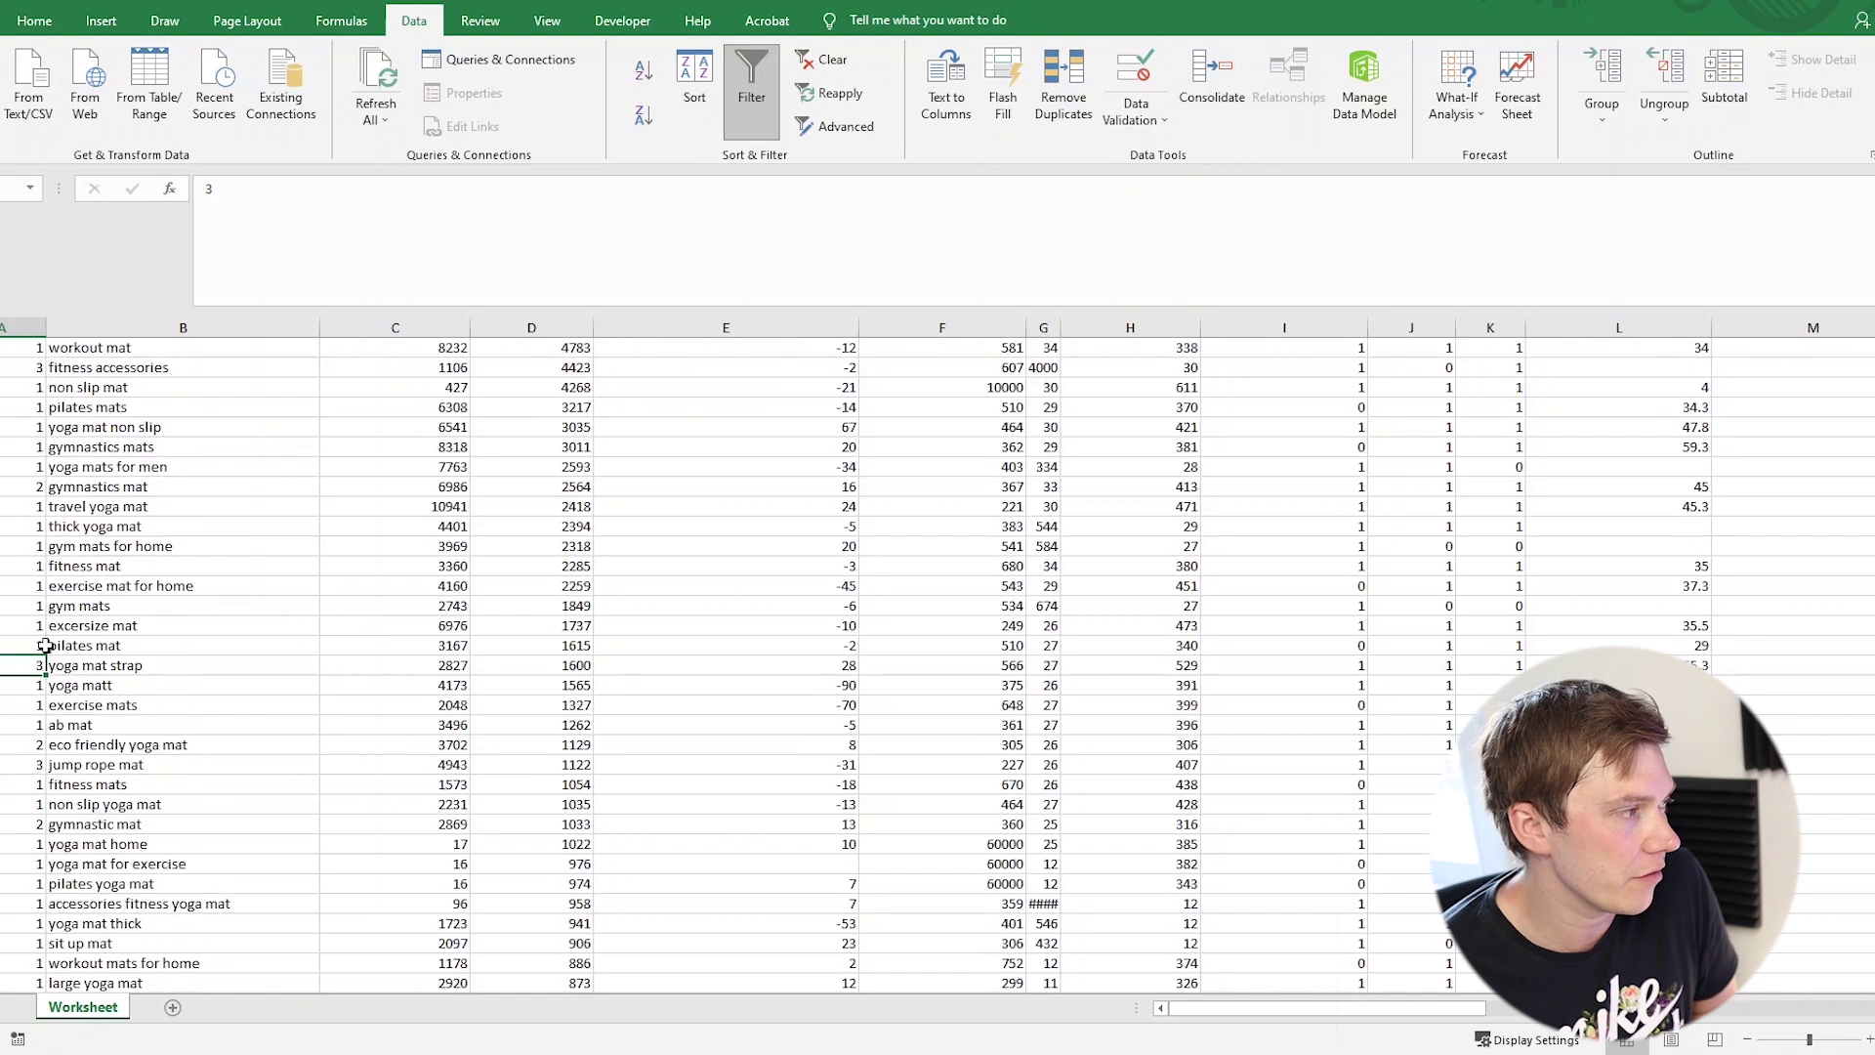
scroll(41, 694, up, 9)
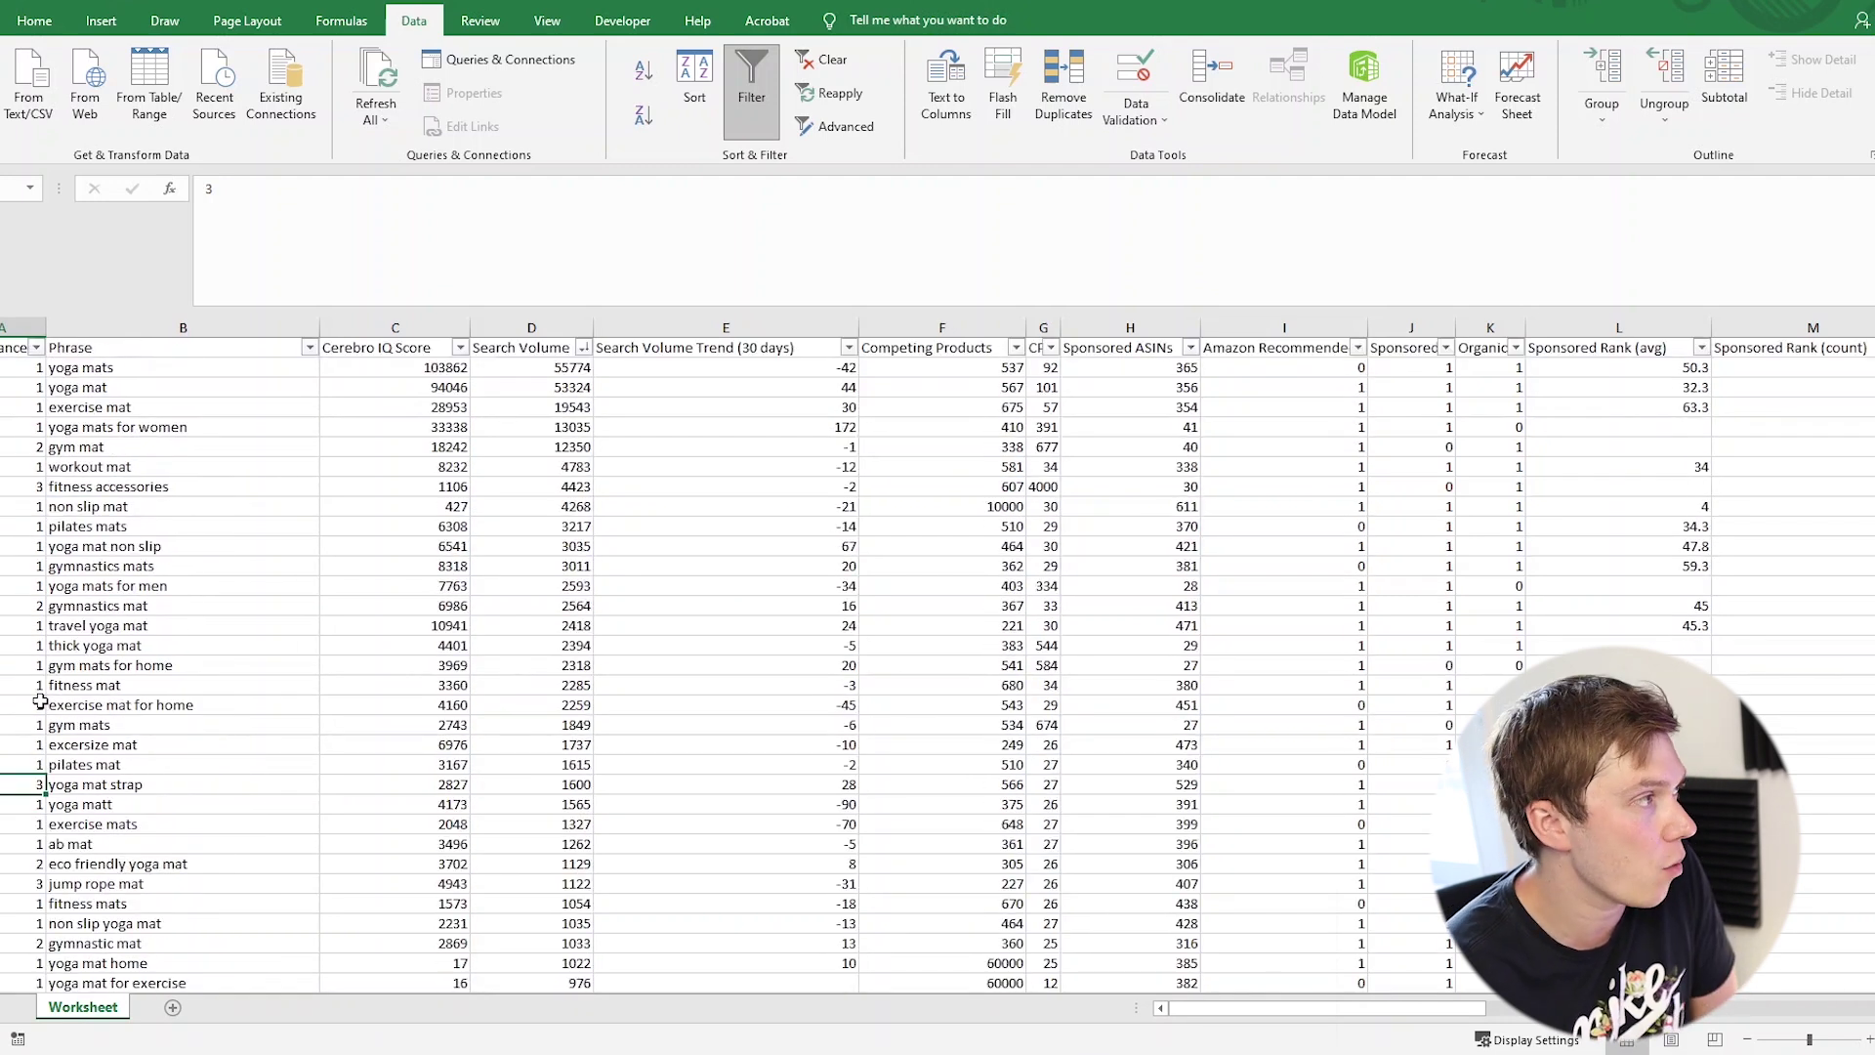
Sort the keyword list by Relevance from smallest to largest.
click(65, 526)
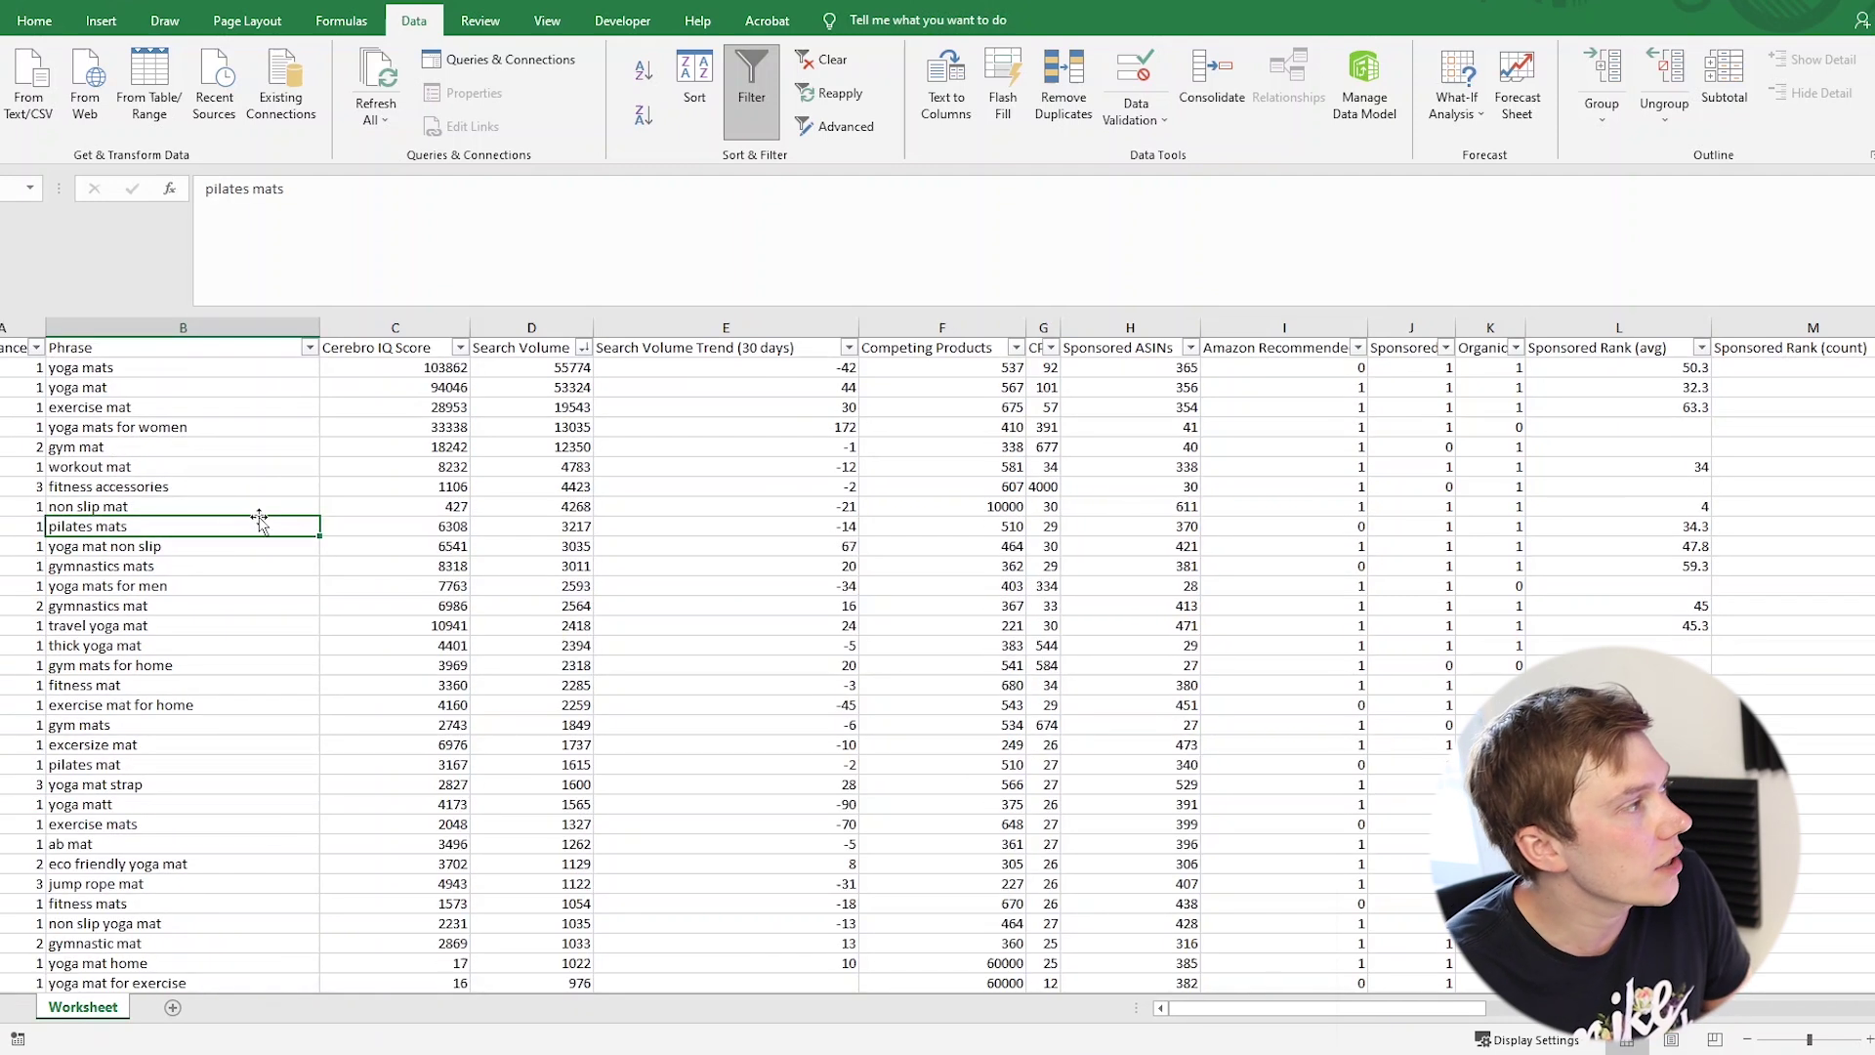
click(36, 348)
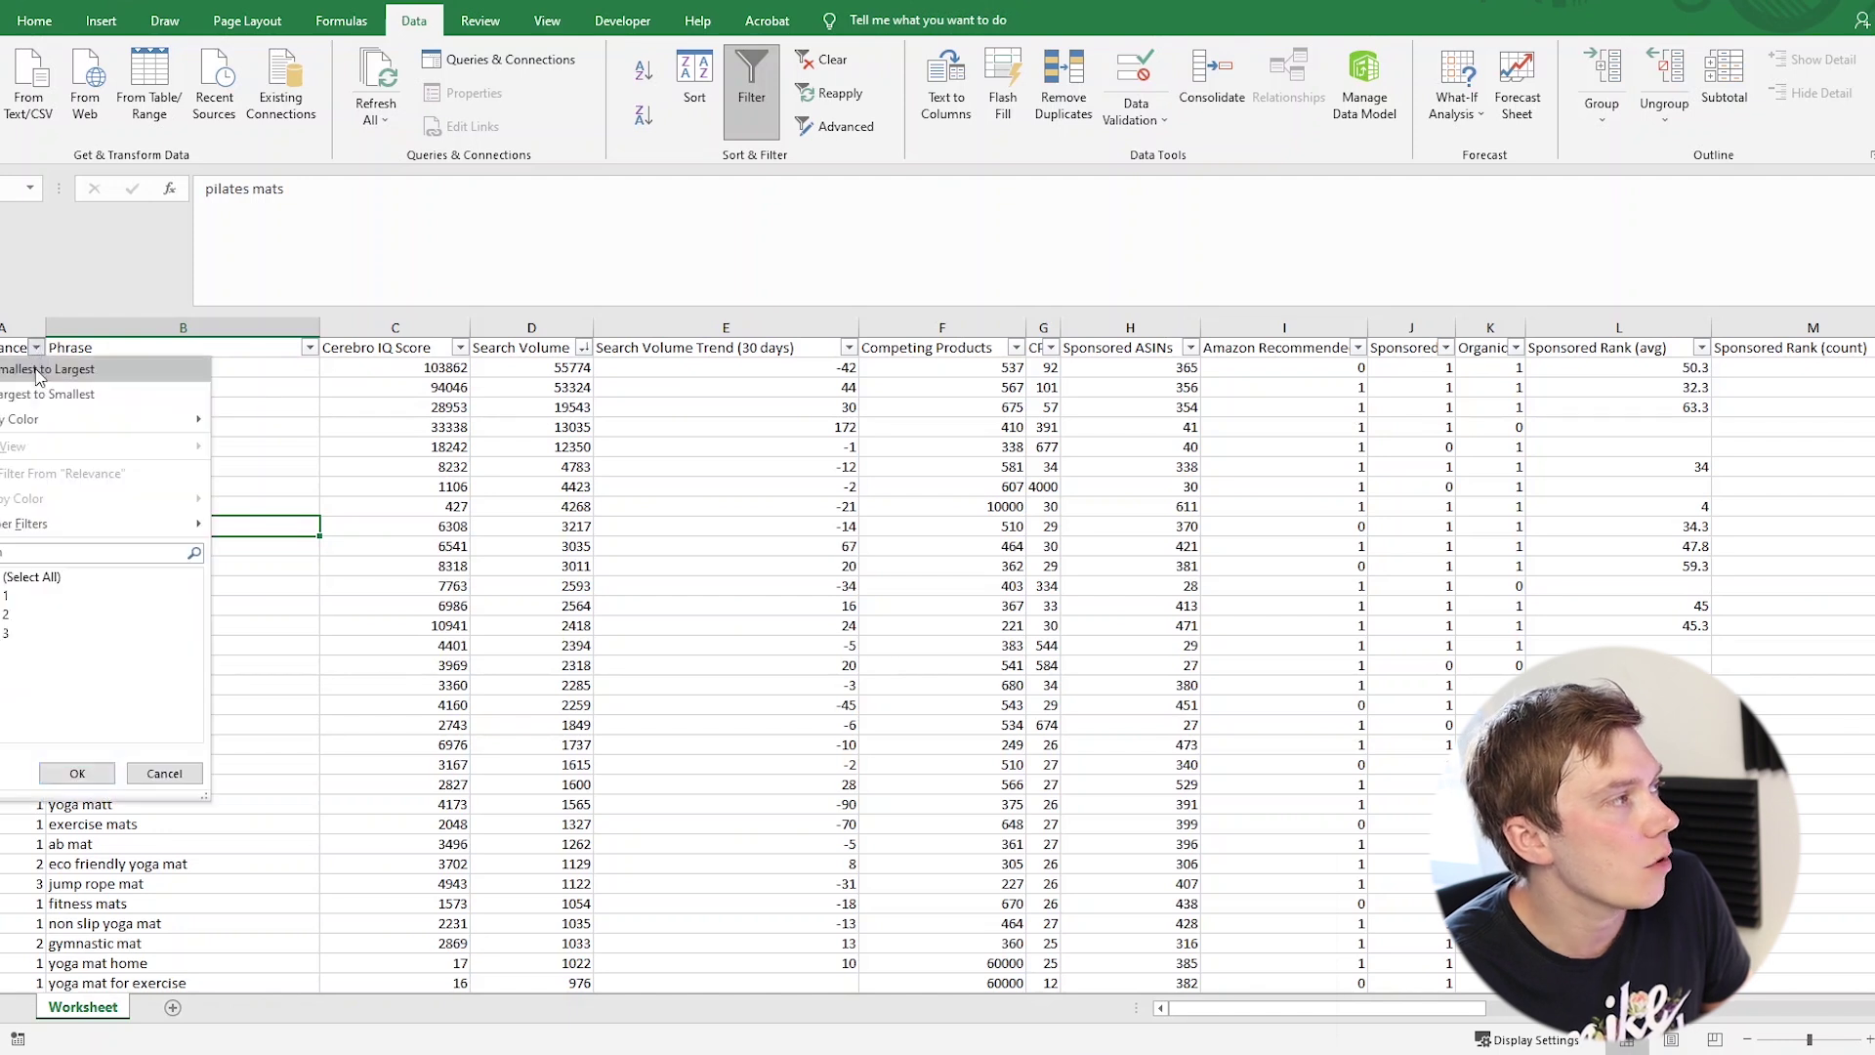
click(3, 371)
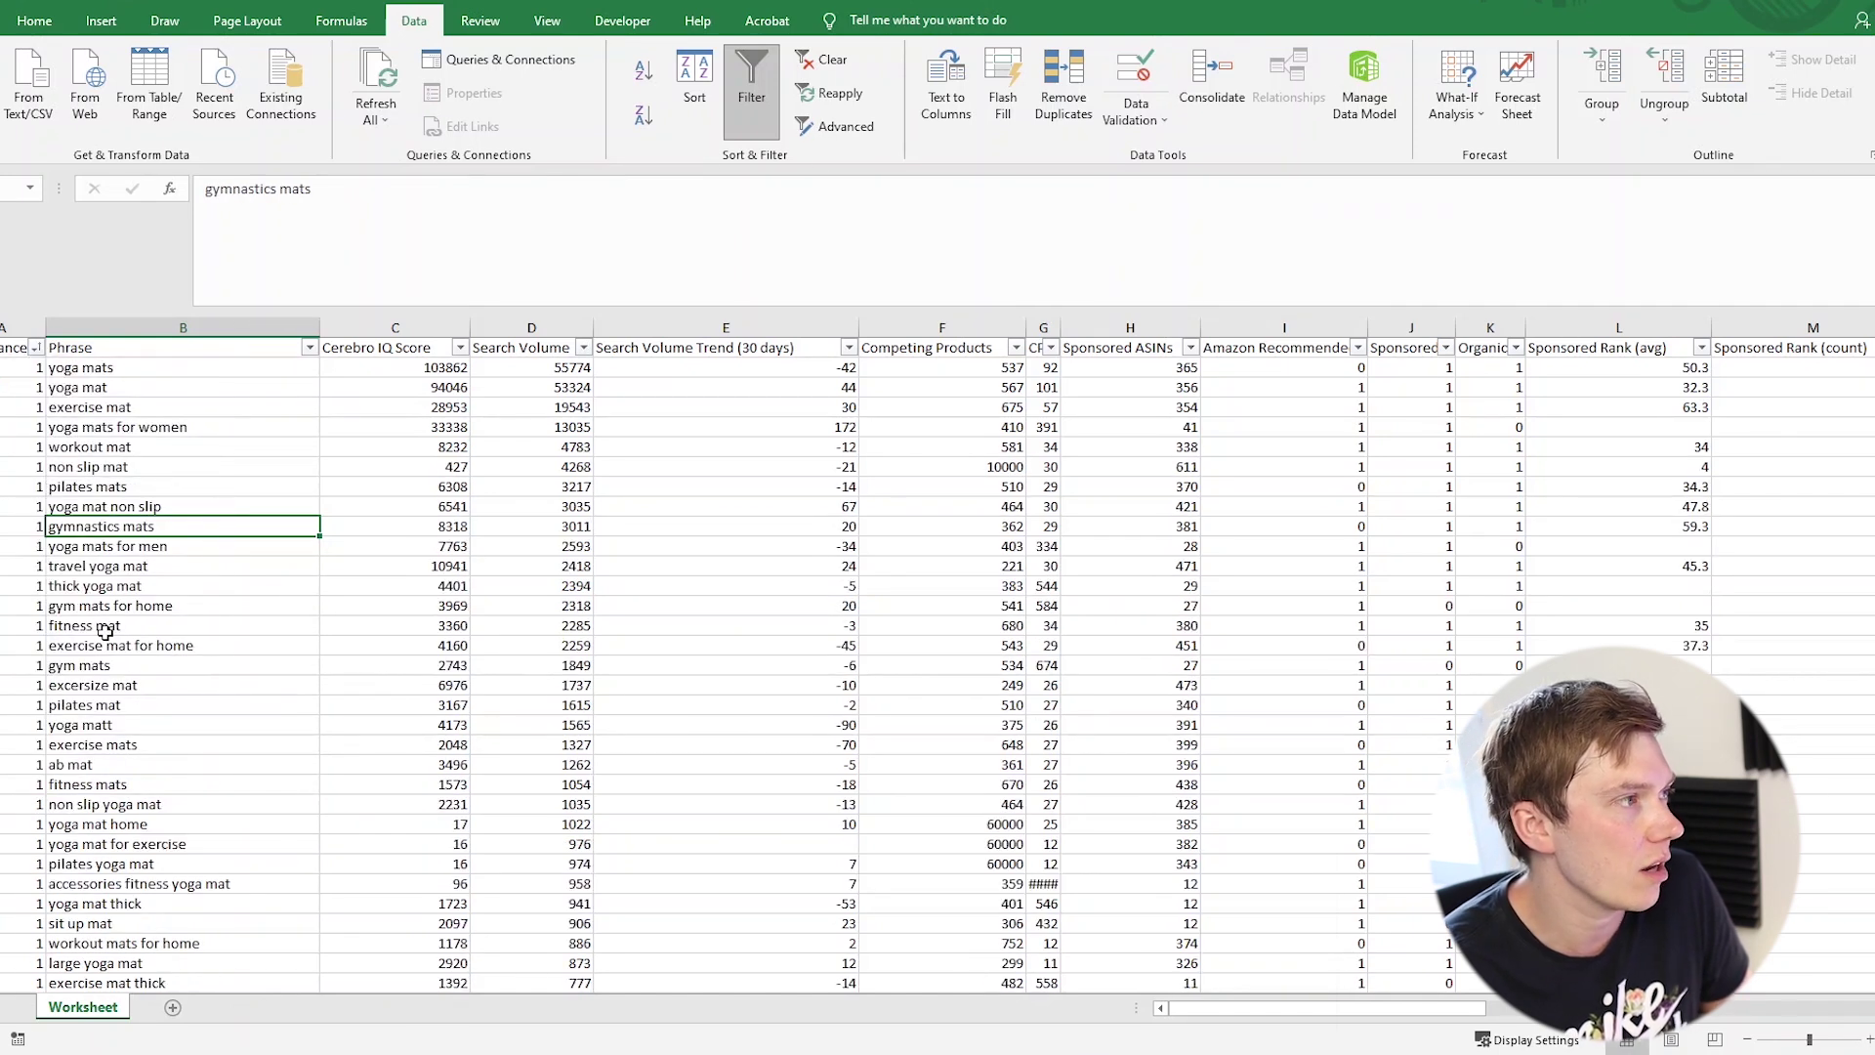
click(236, 670)
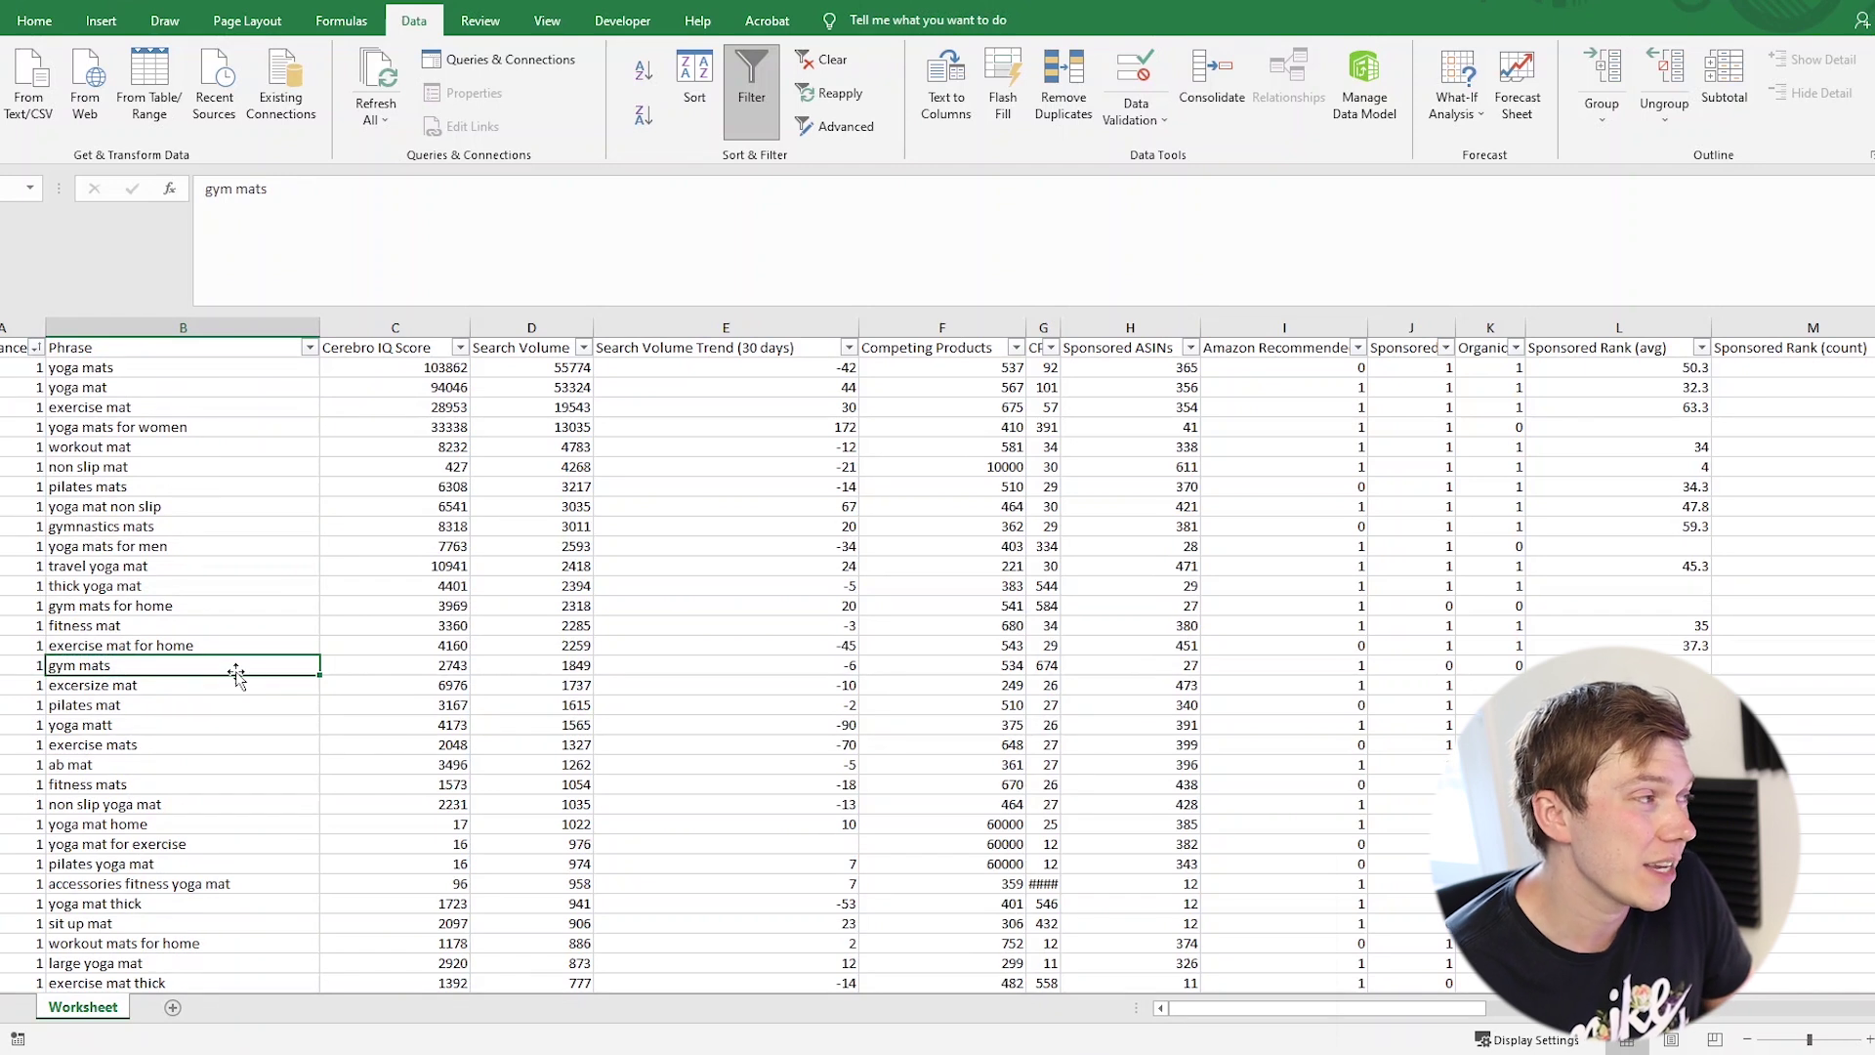
Examine the sorted phrases from the keywords rated 1 down to those rated 3, such as fitness accessories and yoga mat strap.
drag(102, 368, 175, 821)
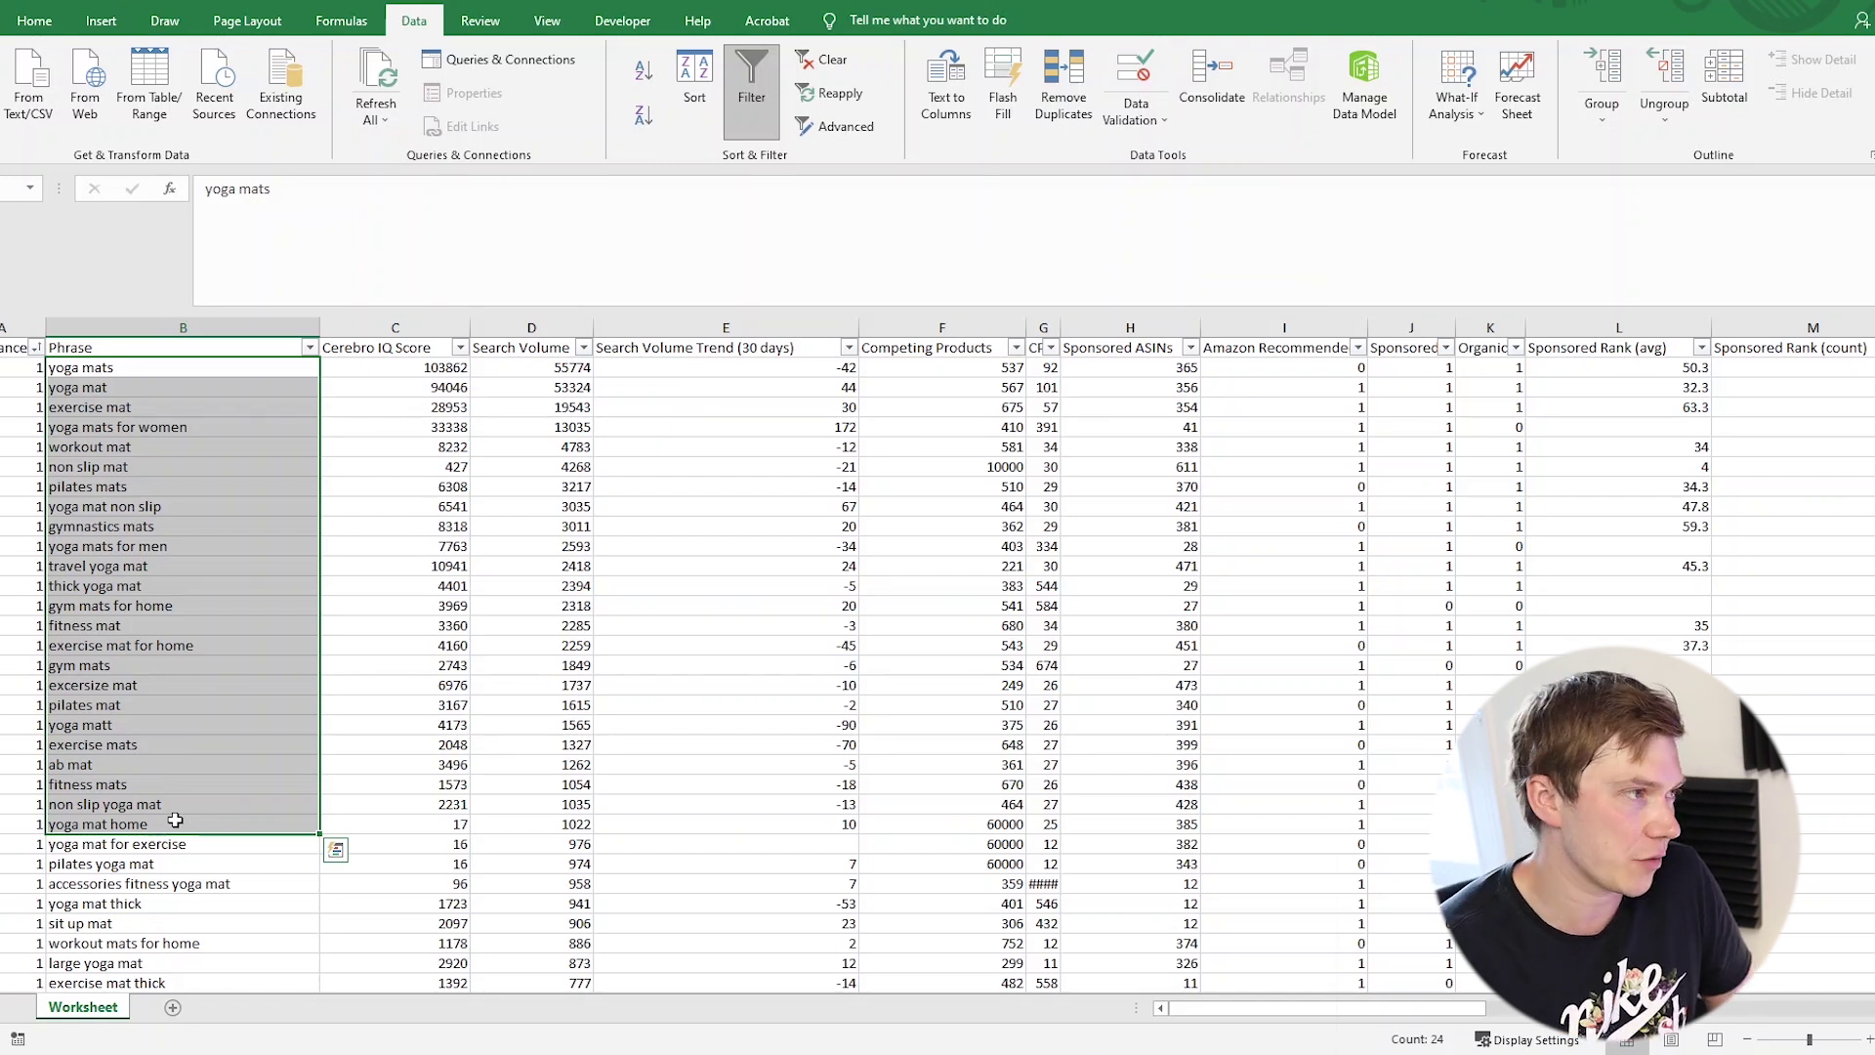
click(415, 504)
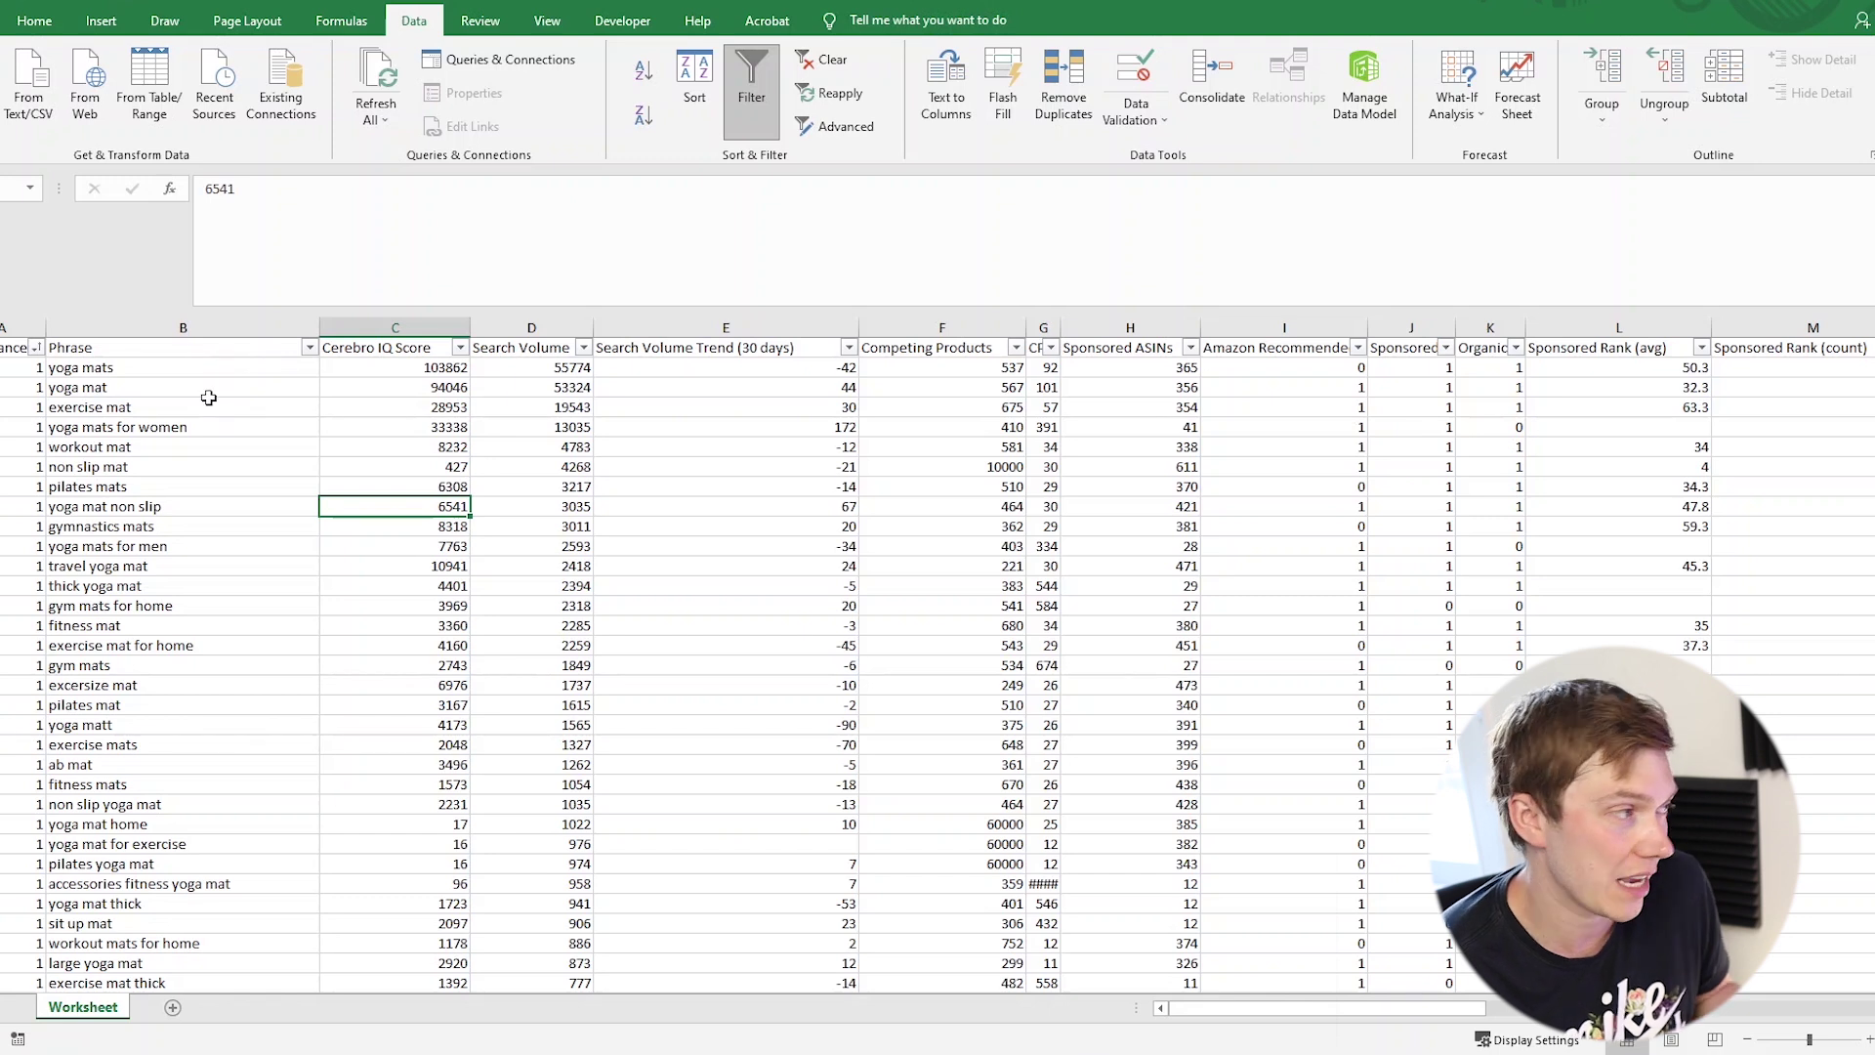
click(190, 371)
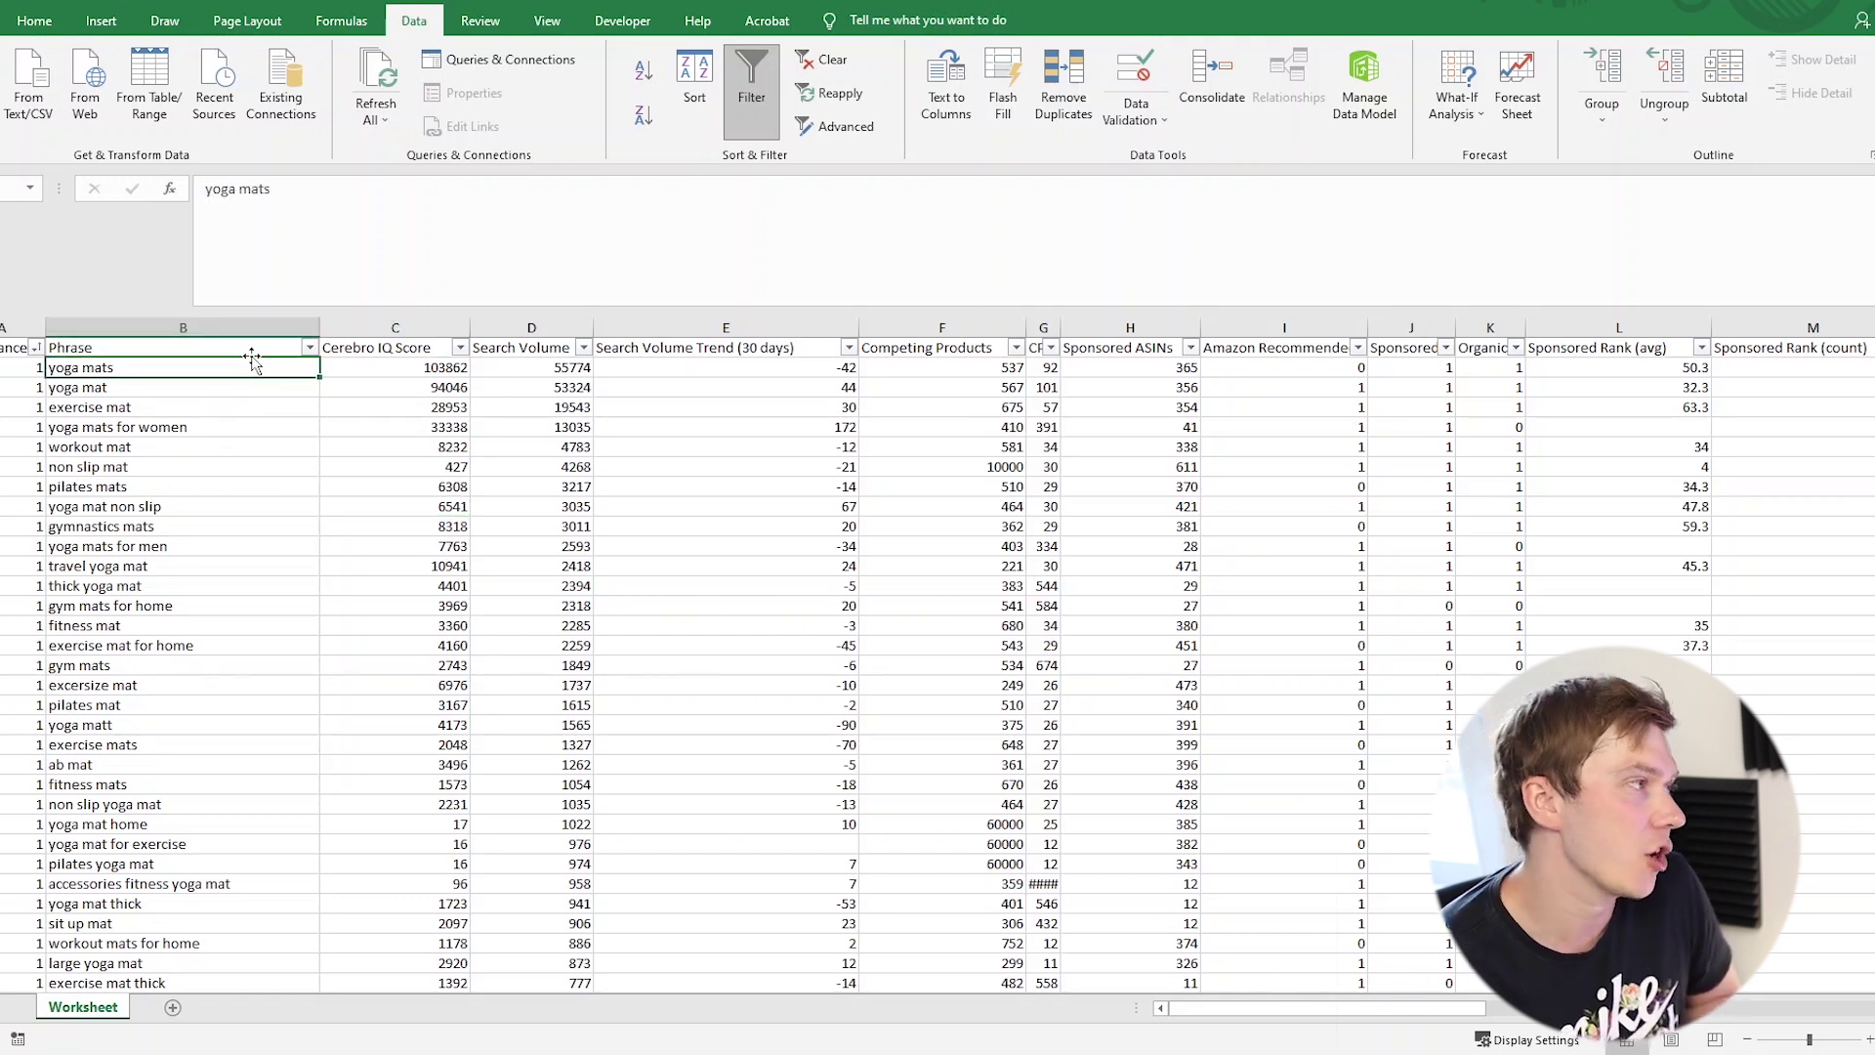
key(Down)
key(Down)
key(Down)
key(Down)
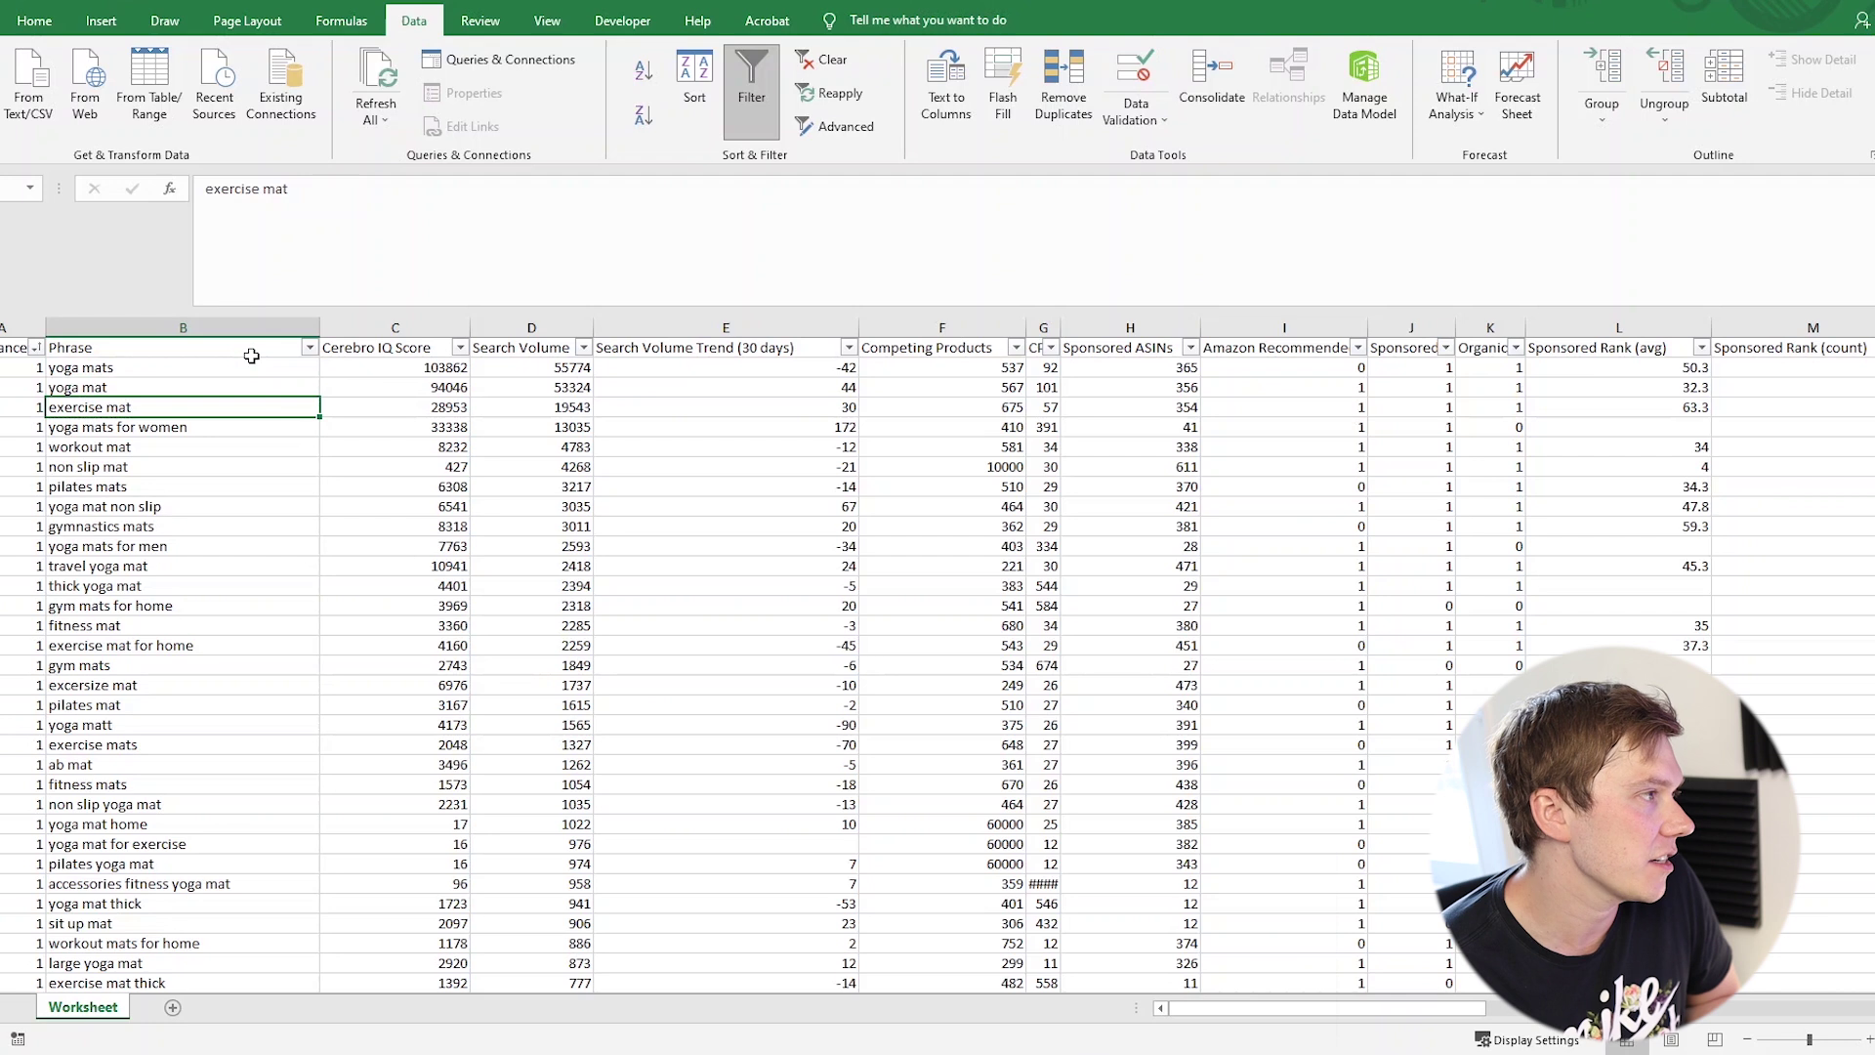
key(Down)
key(Down)
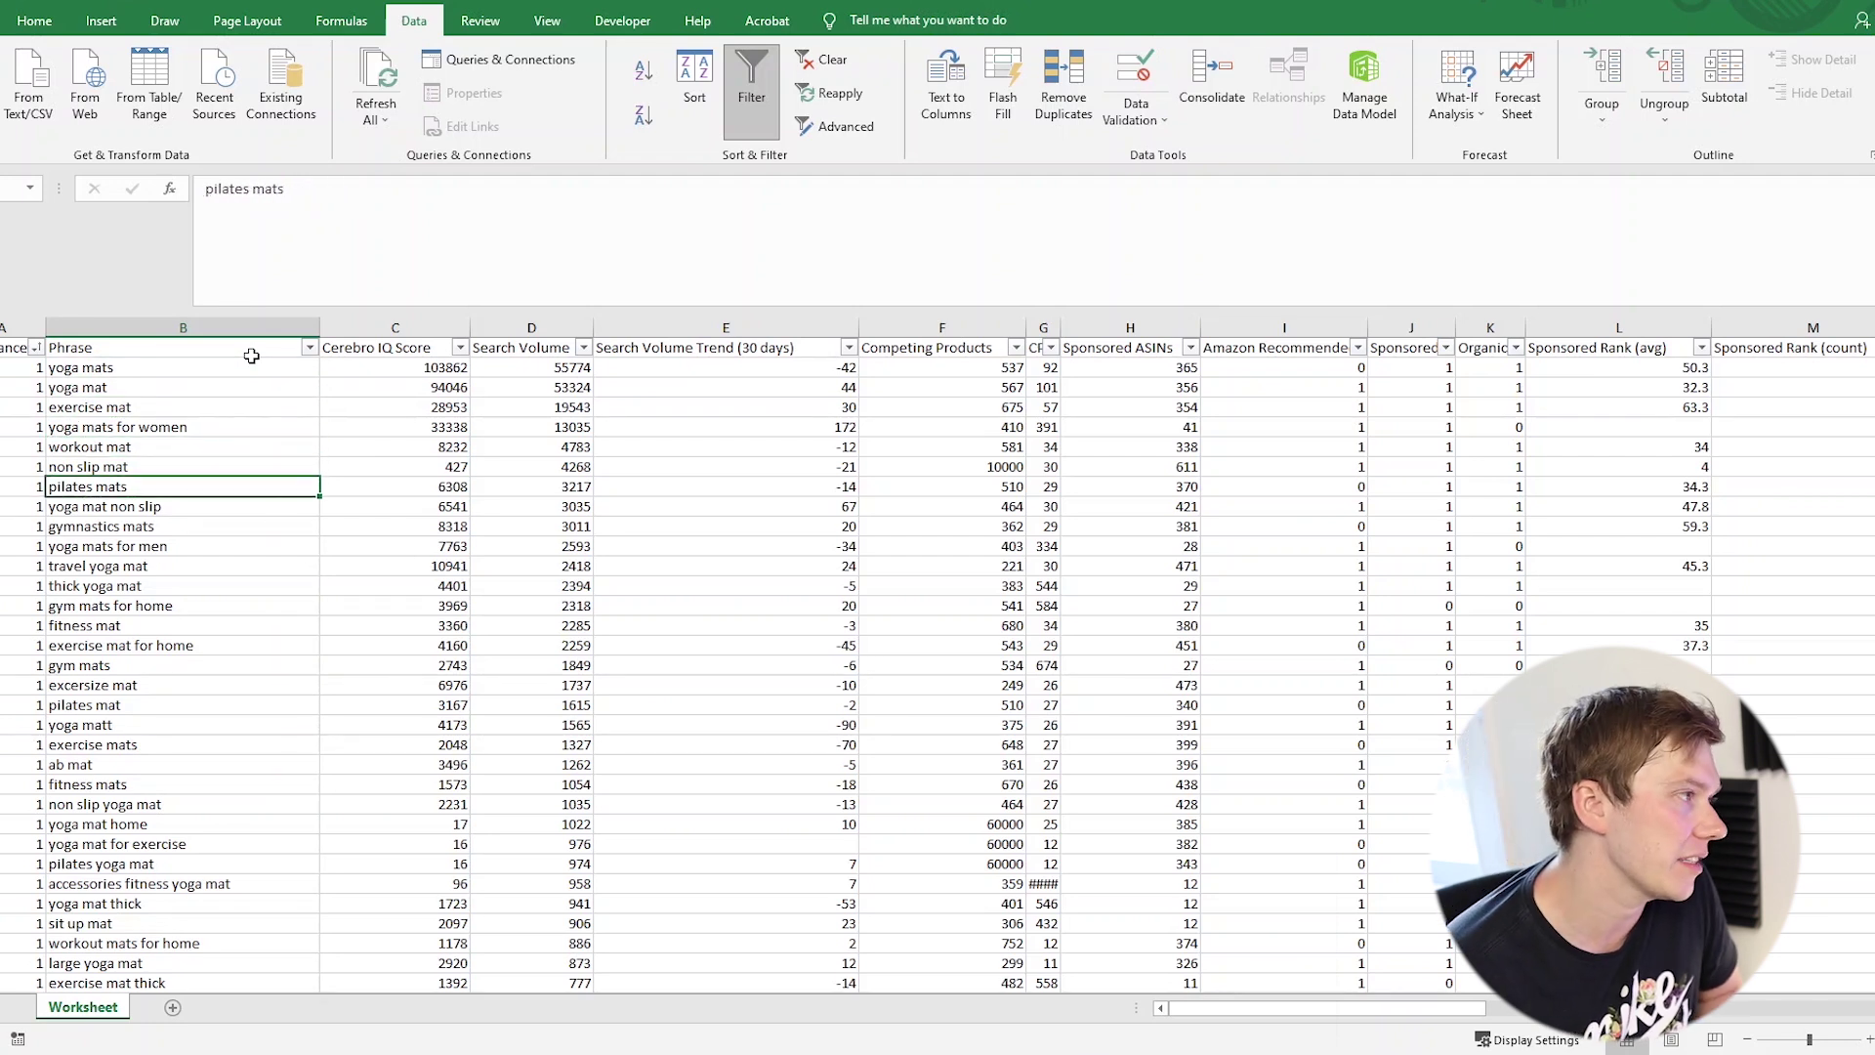
scroll(247, 517, down, 9)
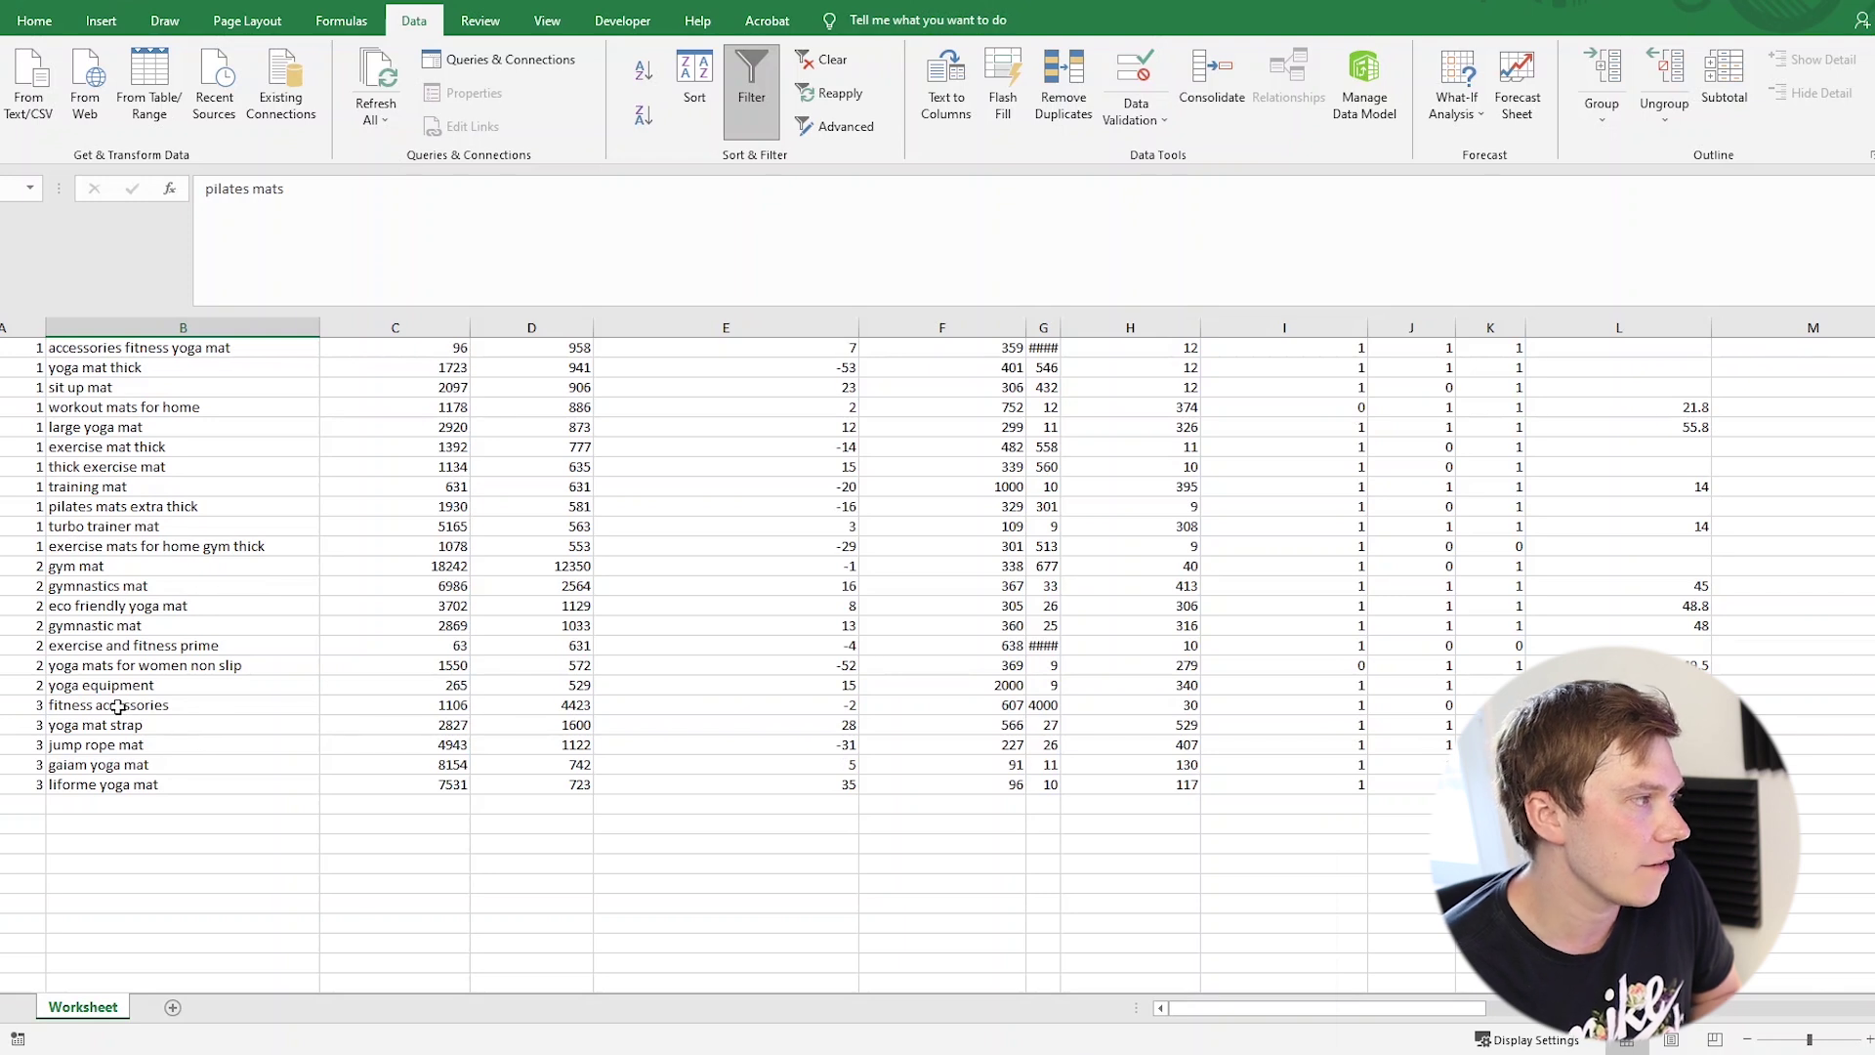
click(86, 707)
click(138, 729)
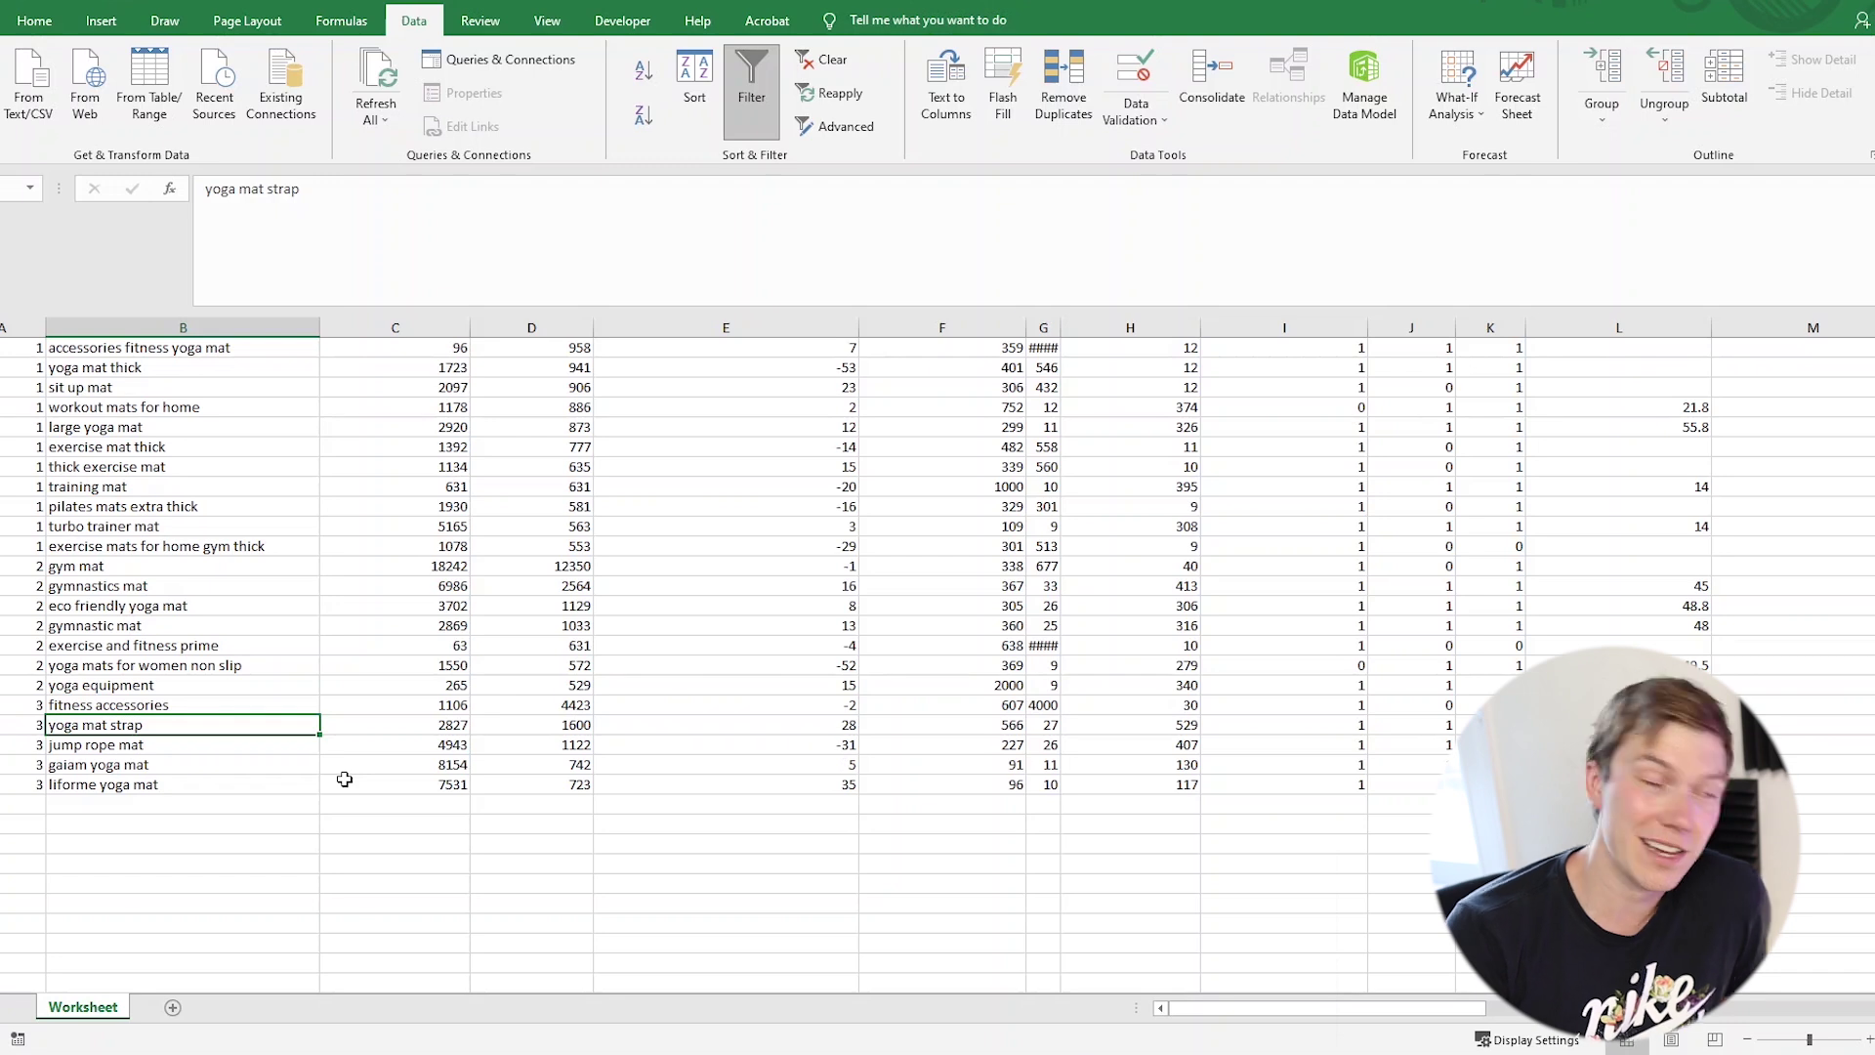
scroll(346, 772, up, 9)
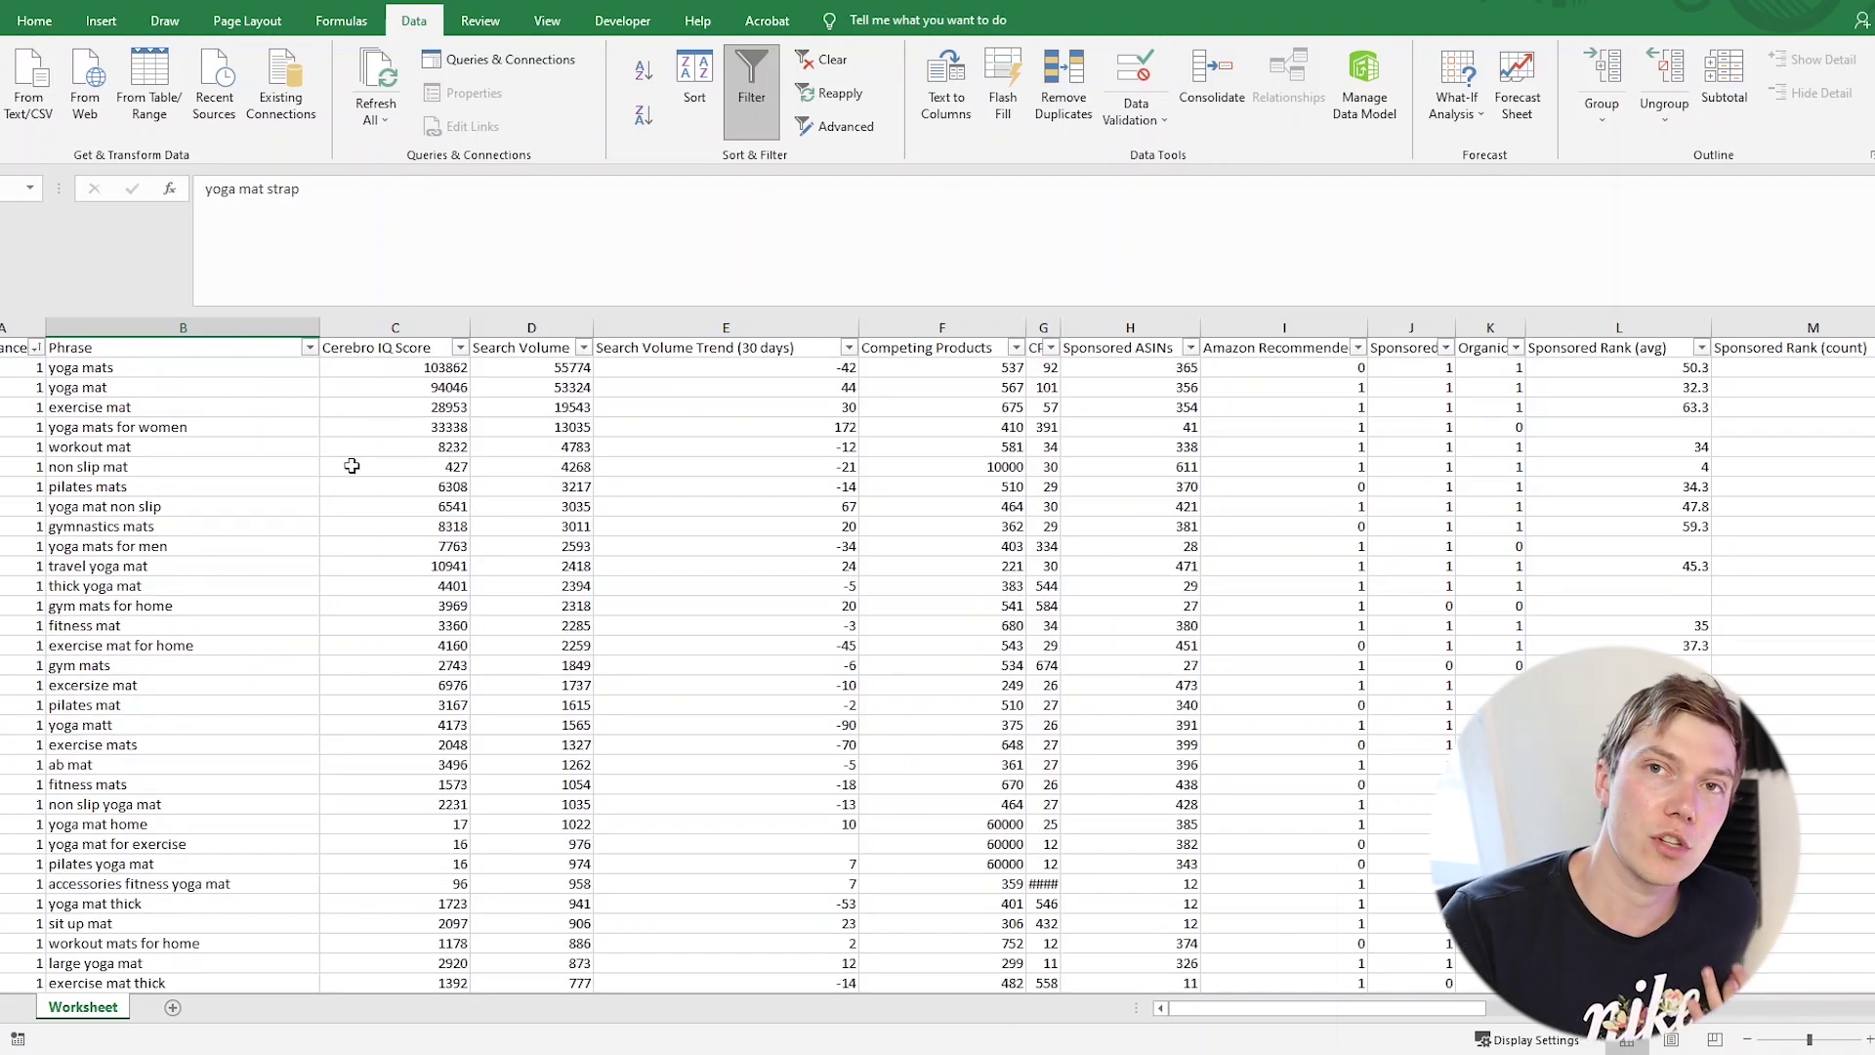
Copy all keyword phrases in the Phrase column, from yoga mats down to the last entry.
click(190, 369)
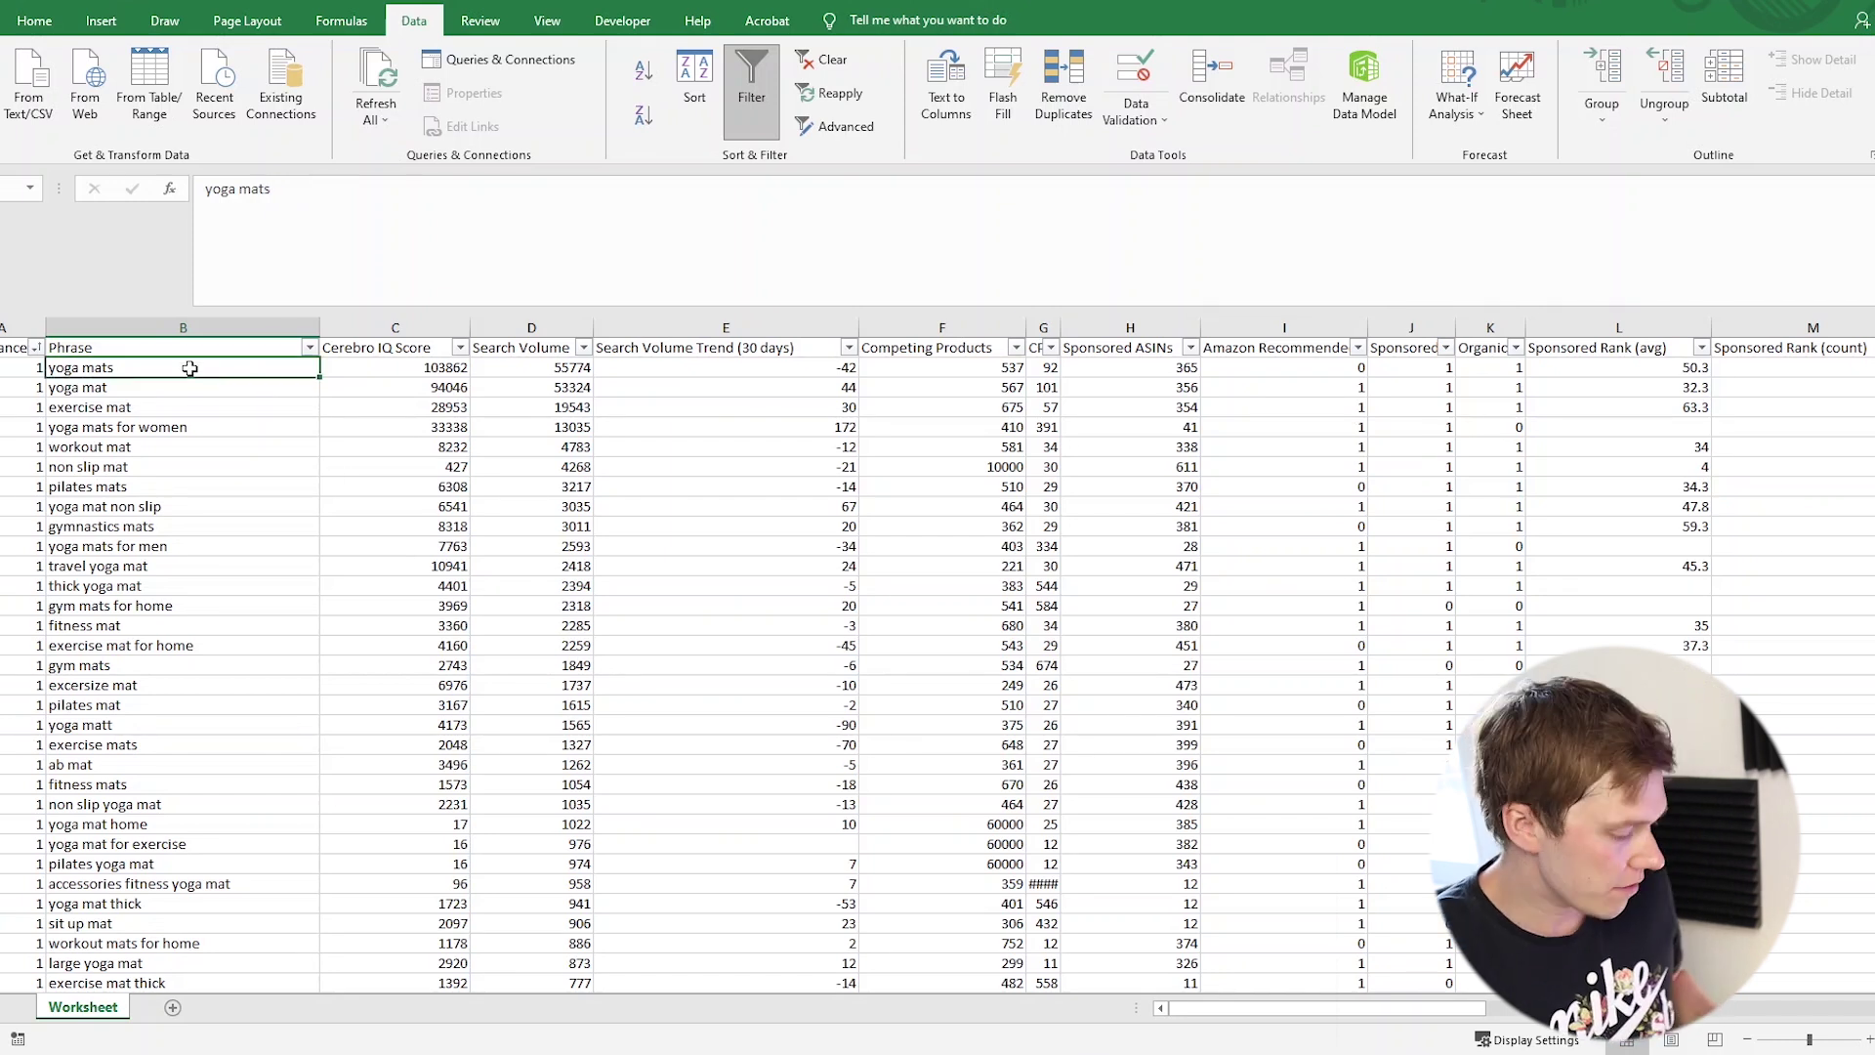
key(ctrl+shift+Down)
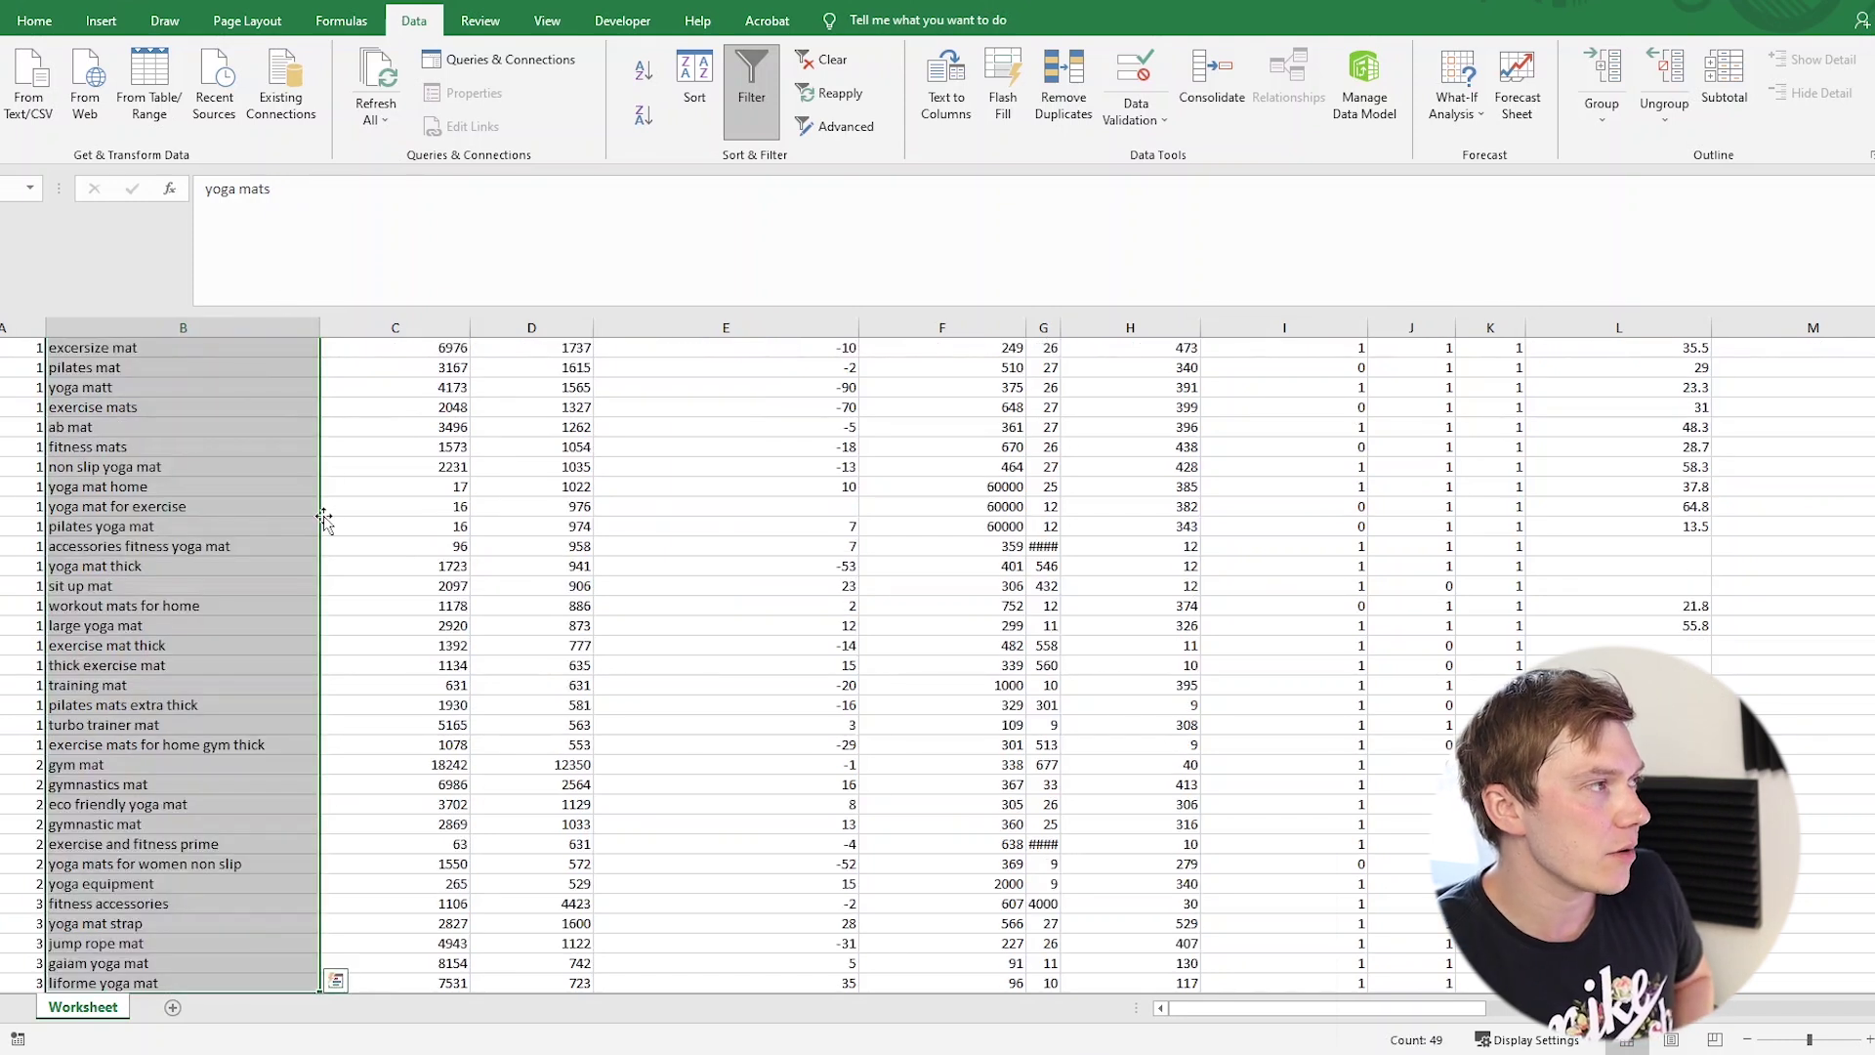
scroll(323, 518, up, 6)
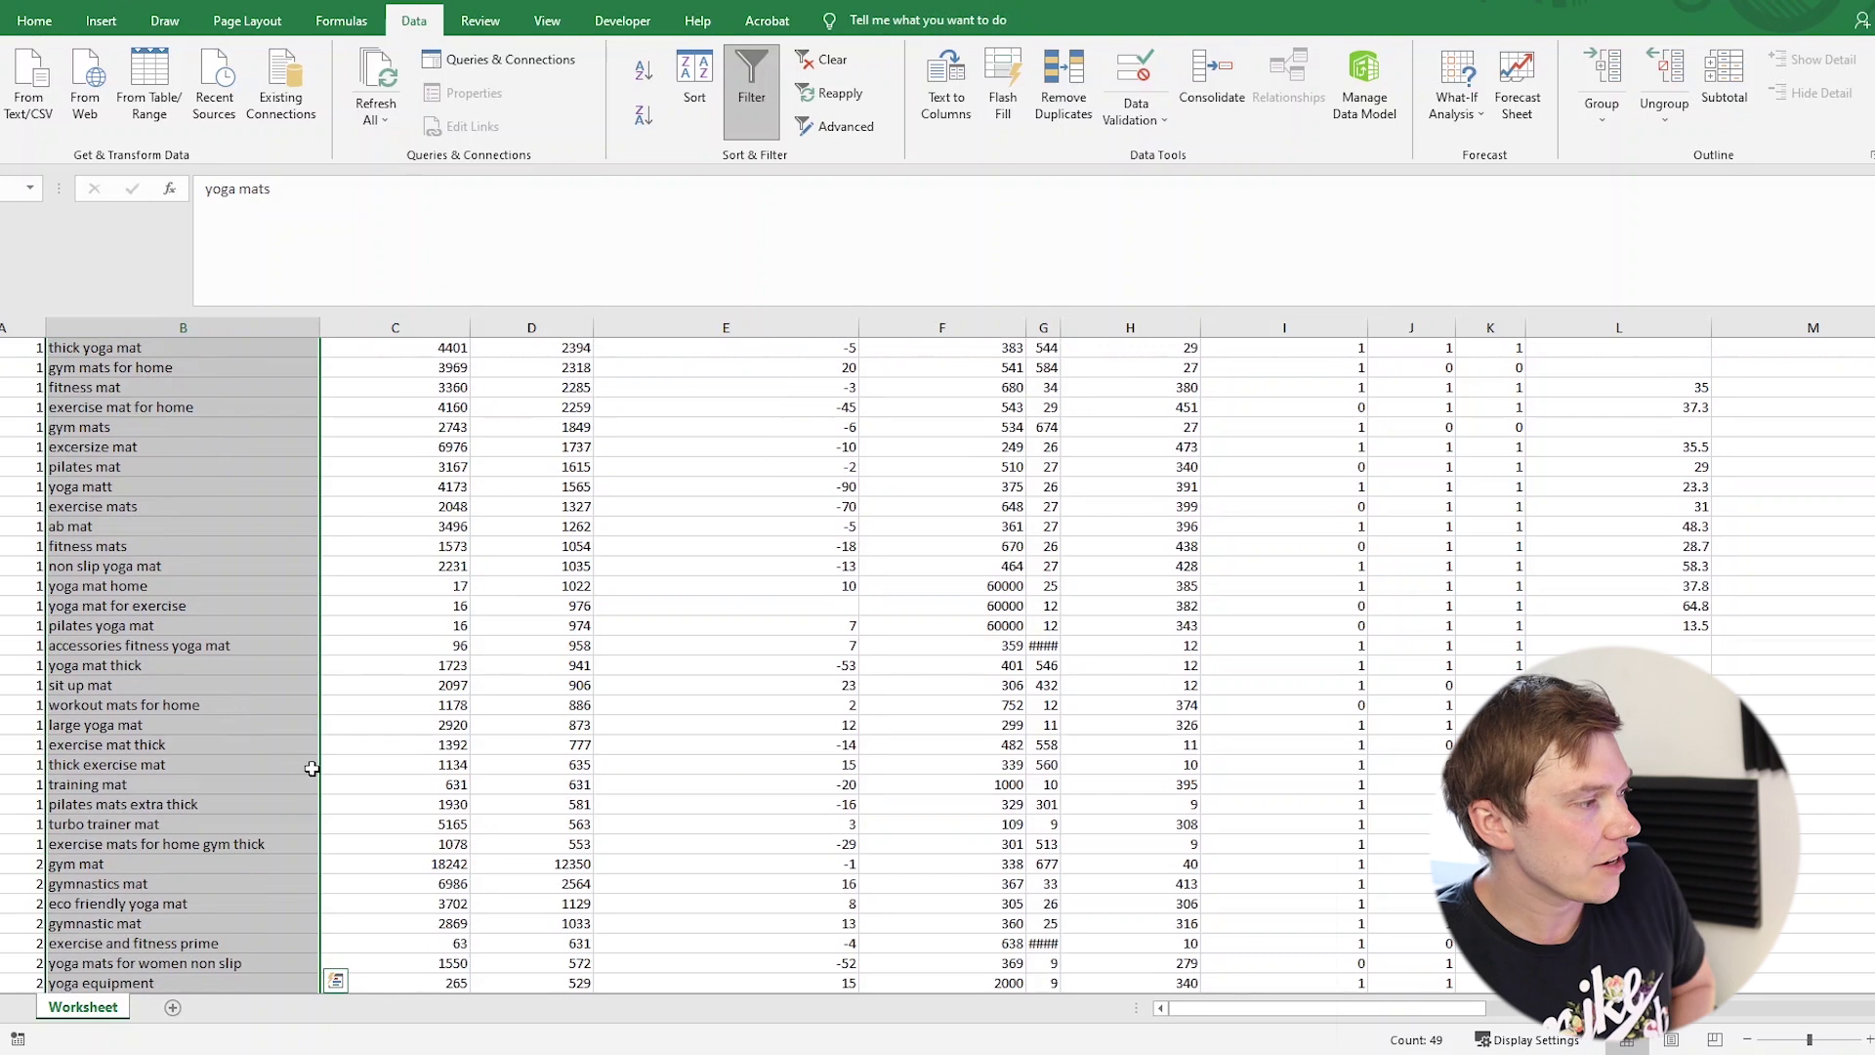
key(ctrl+c)
Switch to Helium 10 in the browser and open the Frankenstein keyword processor.
key(alt+Tab)
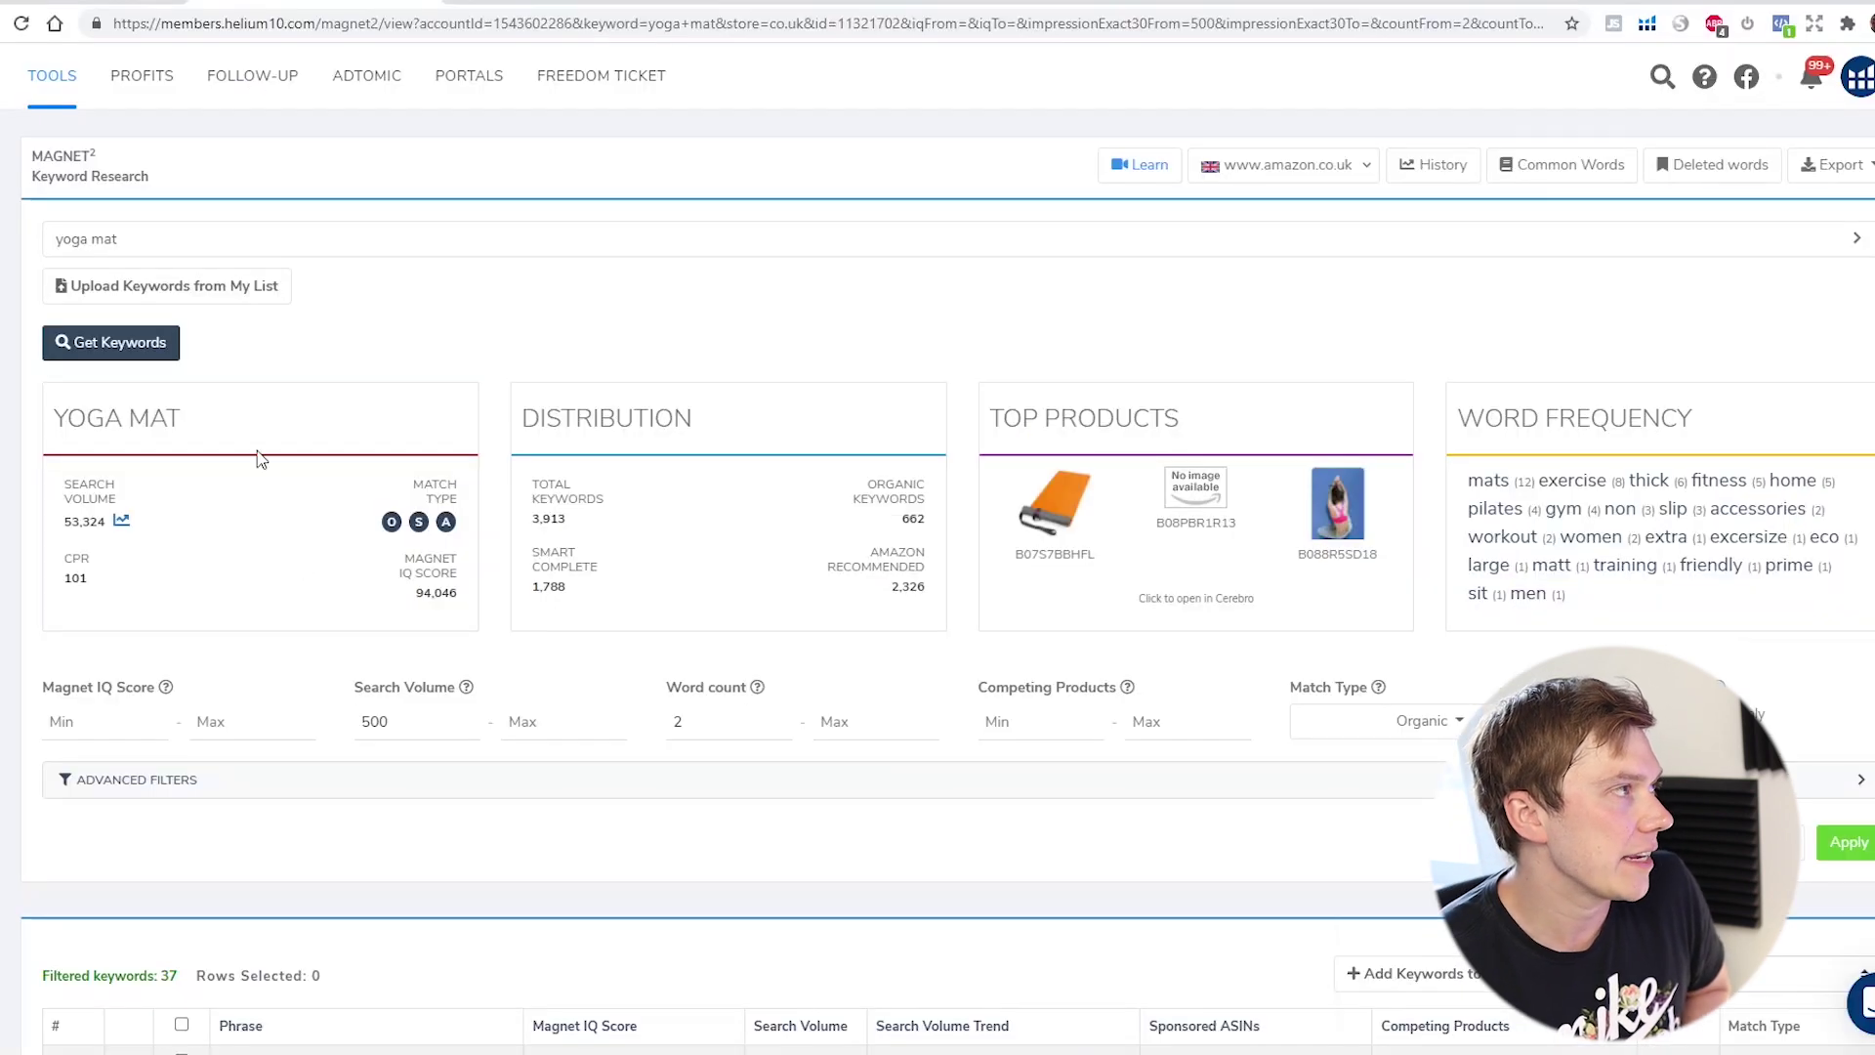
click(135, 359)
click(136, 364)
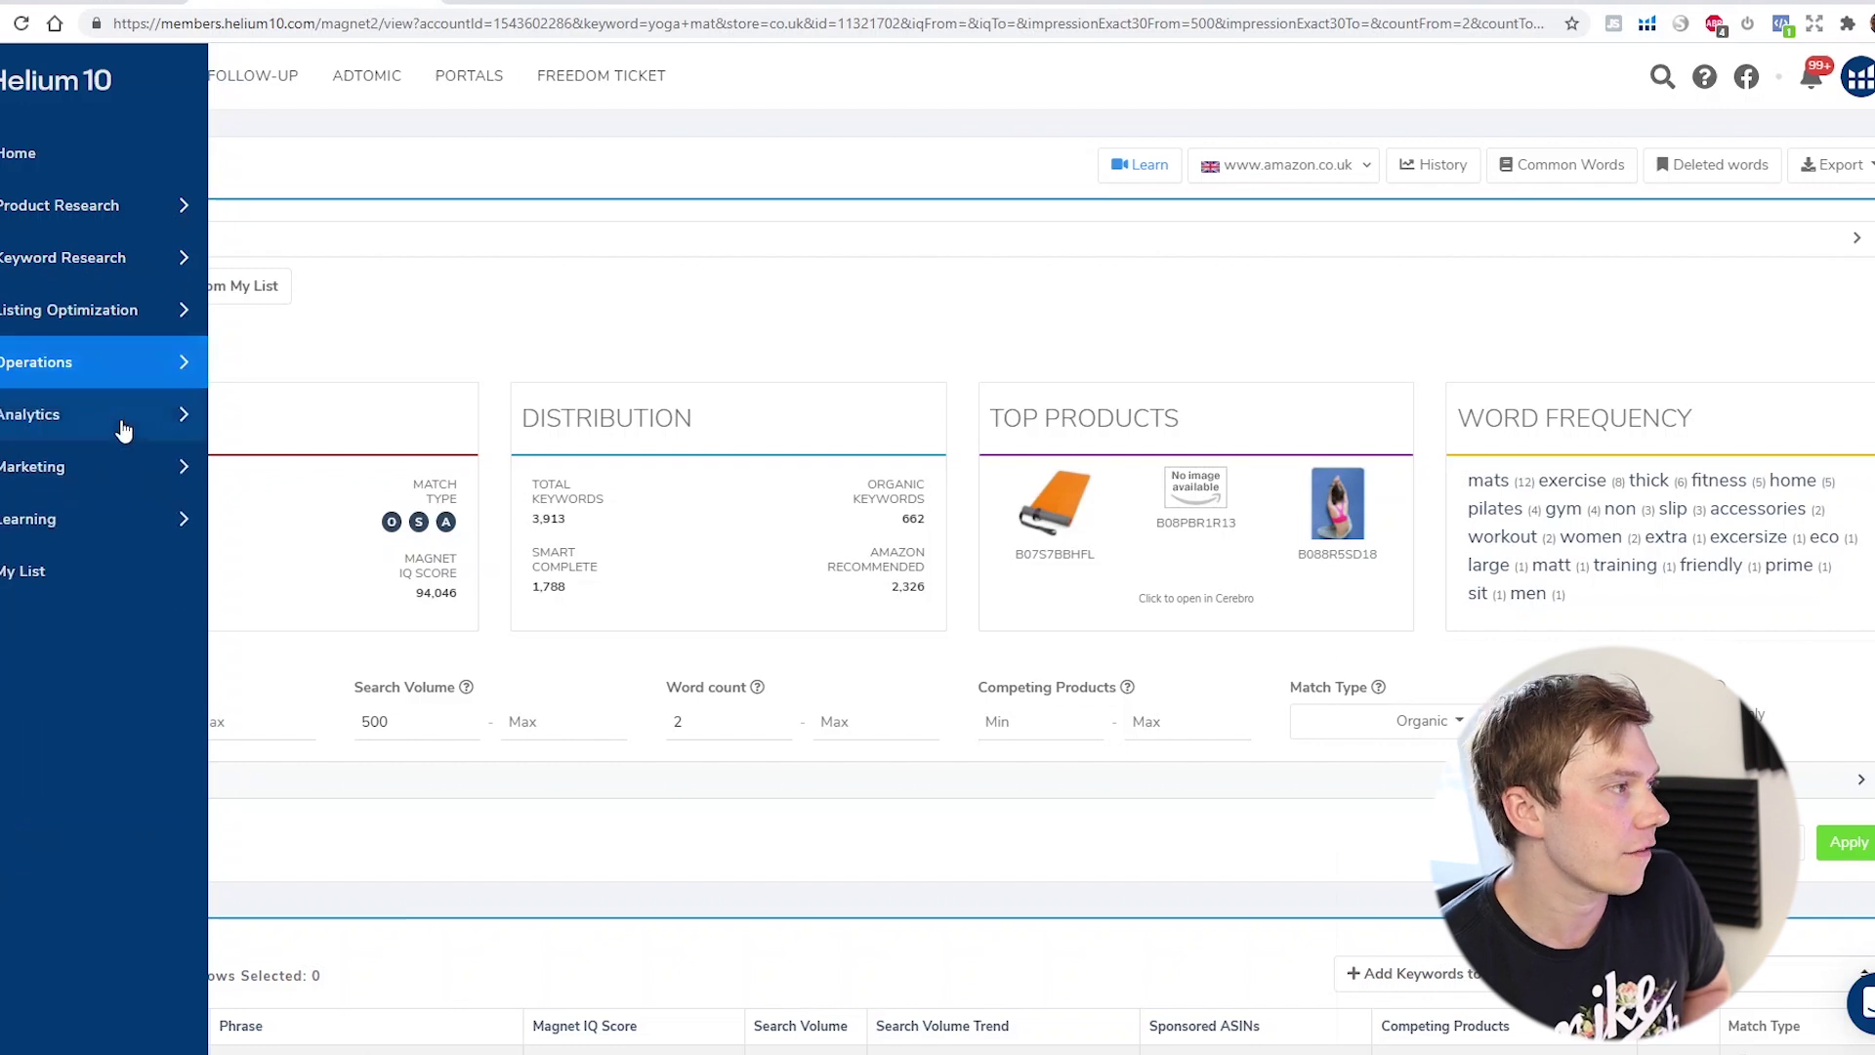
click(118, 414)
click(149, 330)
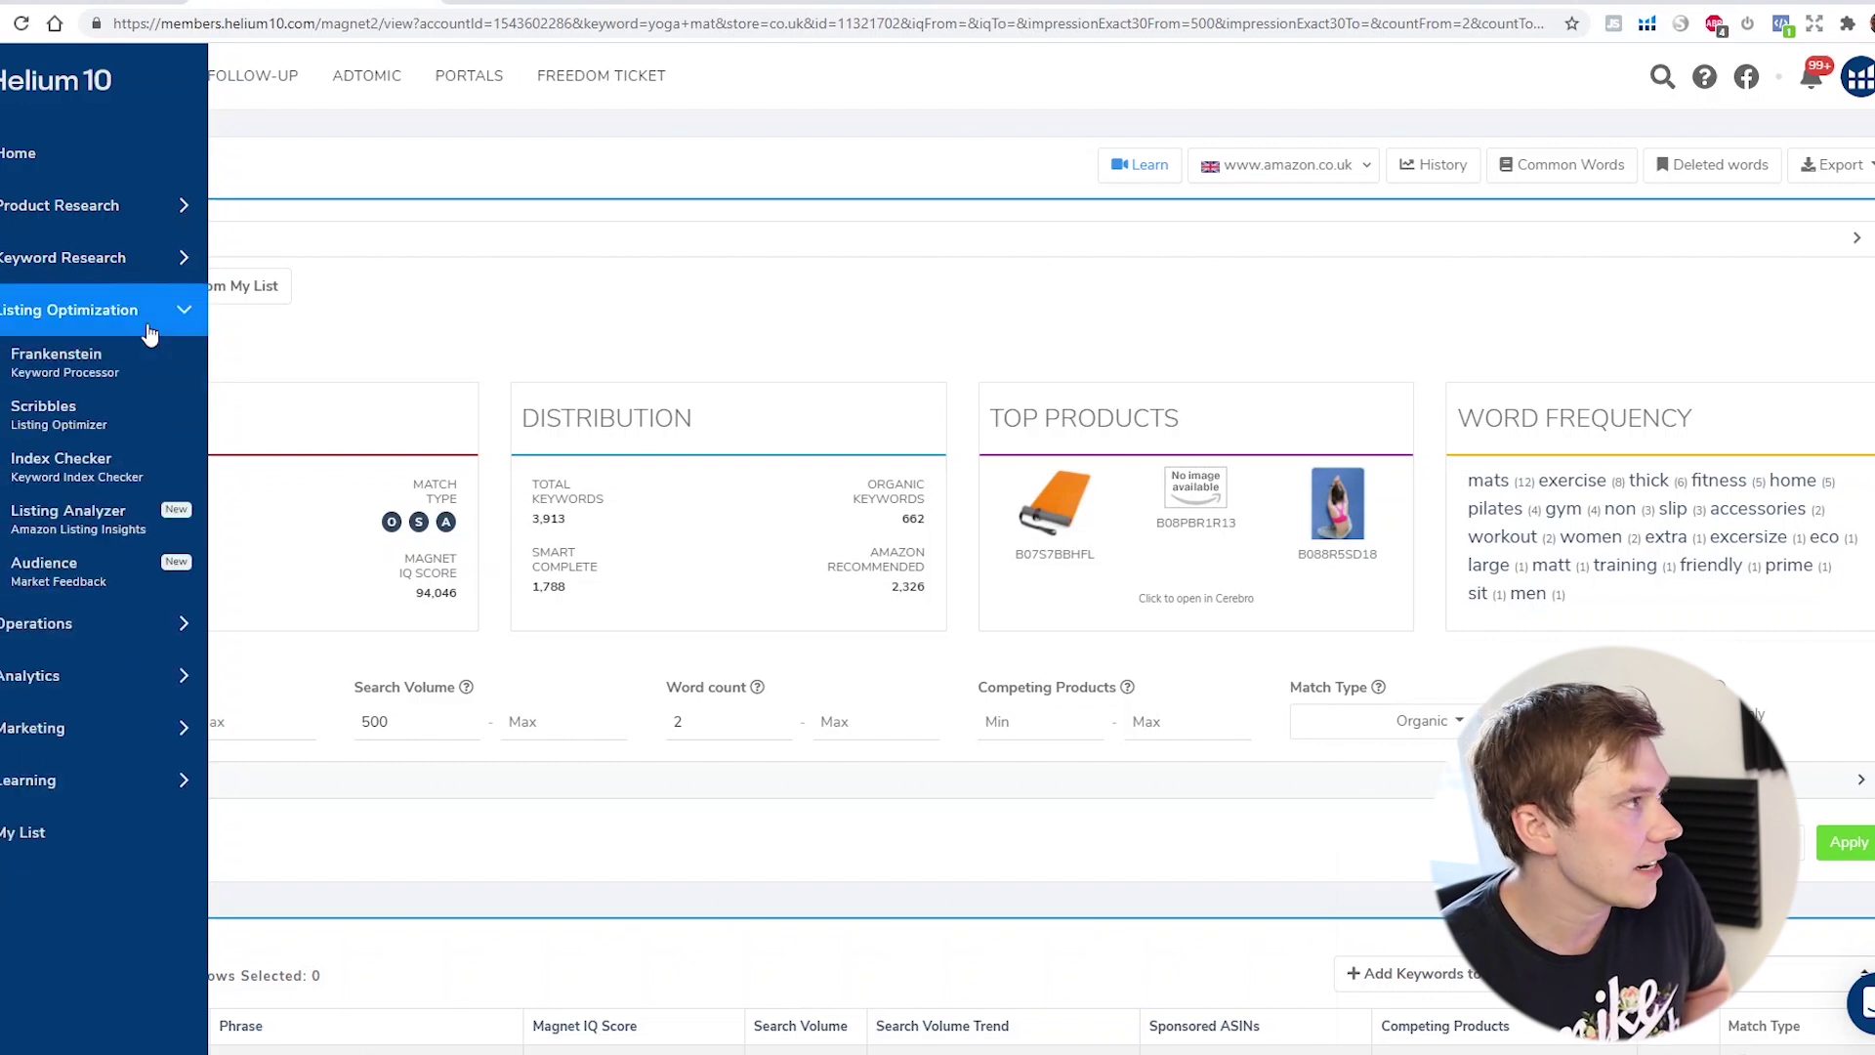
click(98, 368)
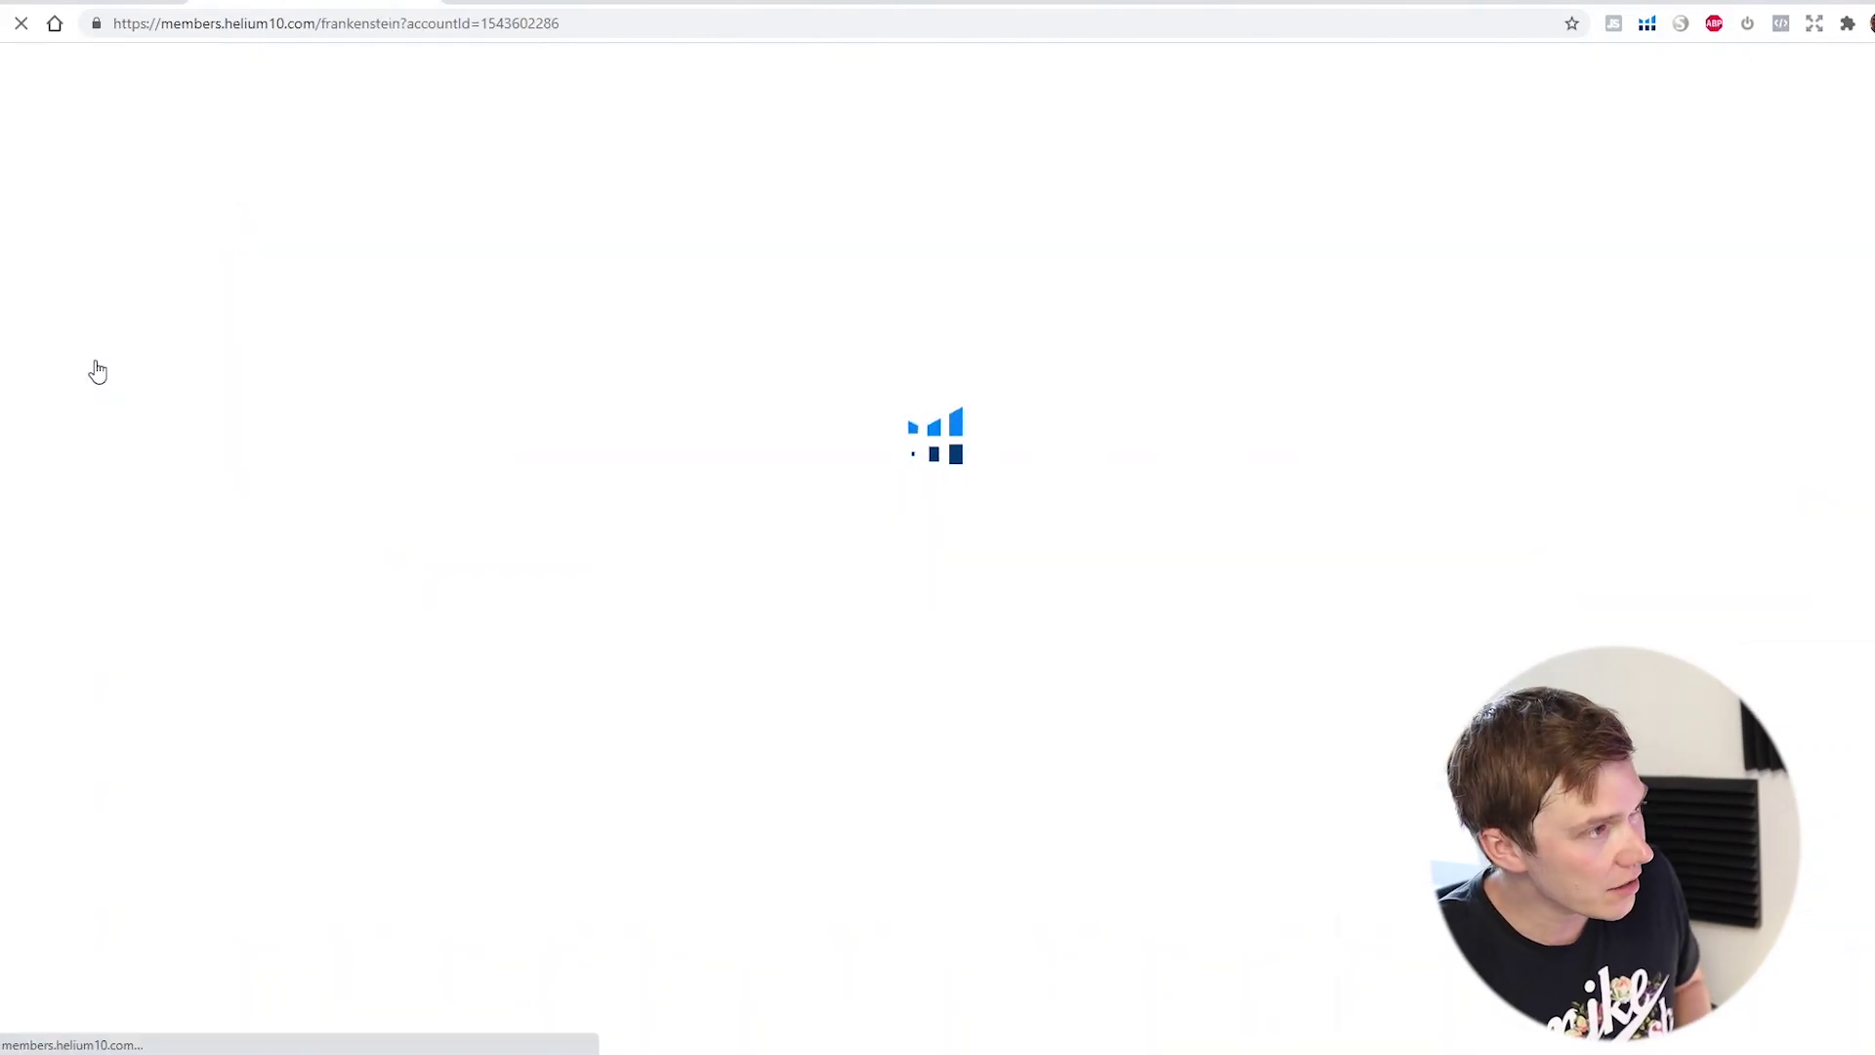
Paste the copied phrases as the original keywords and process them with common words removed.
click(577, 382)
key(ctrl+v)
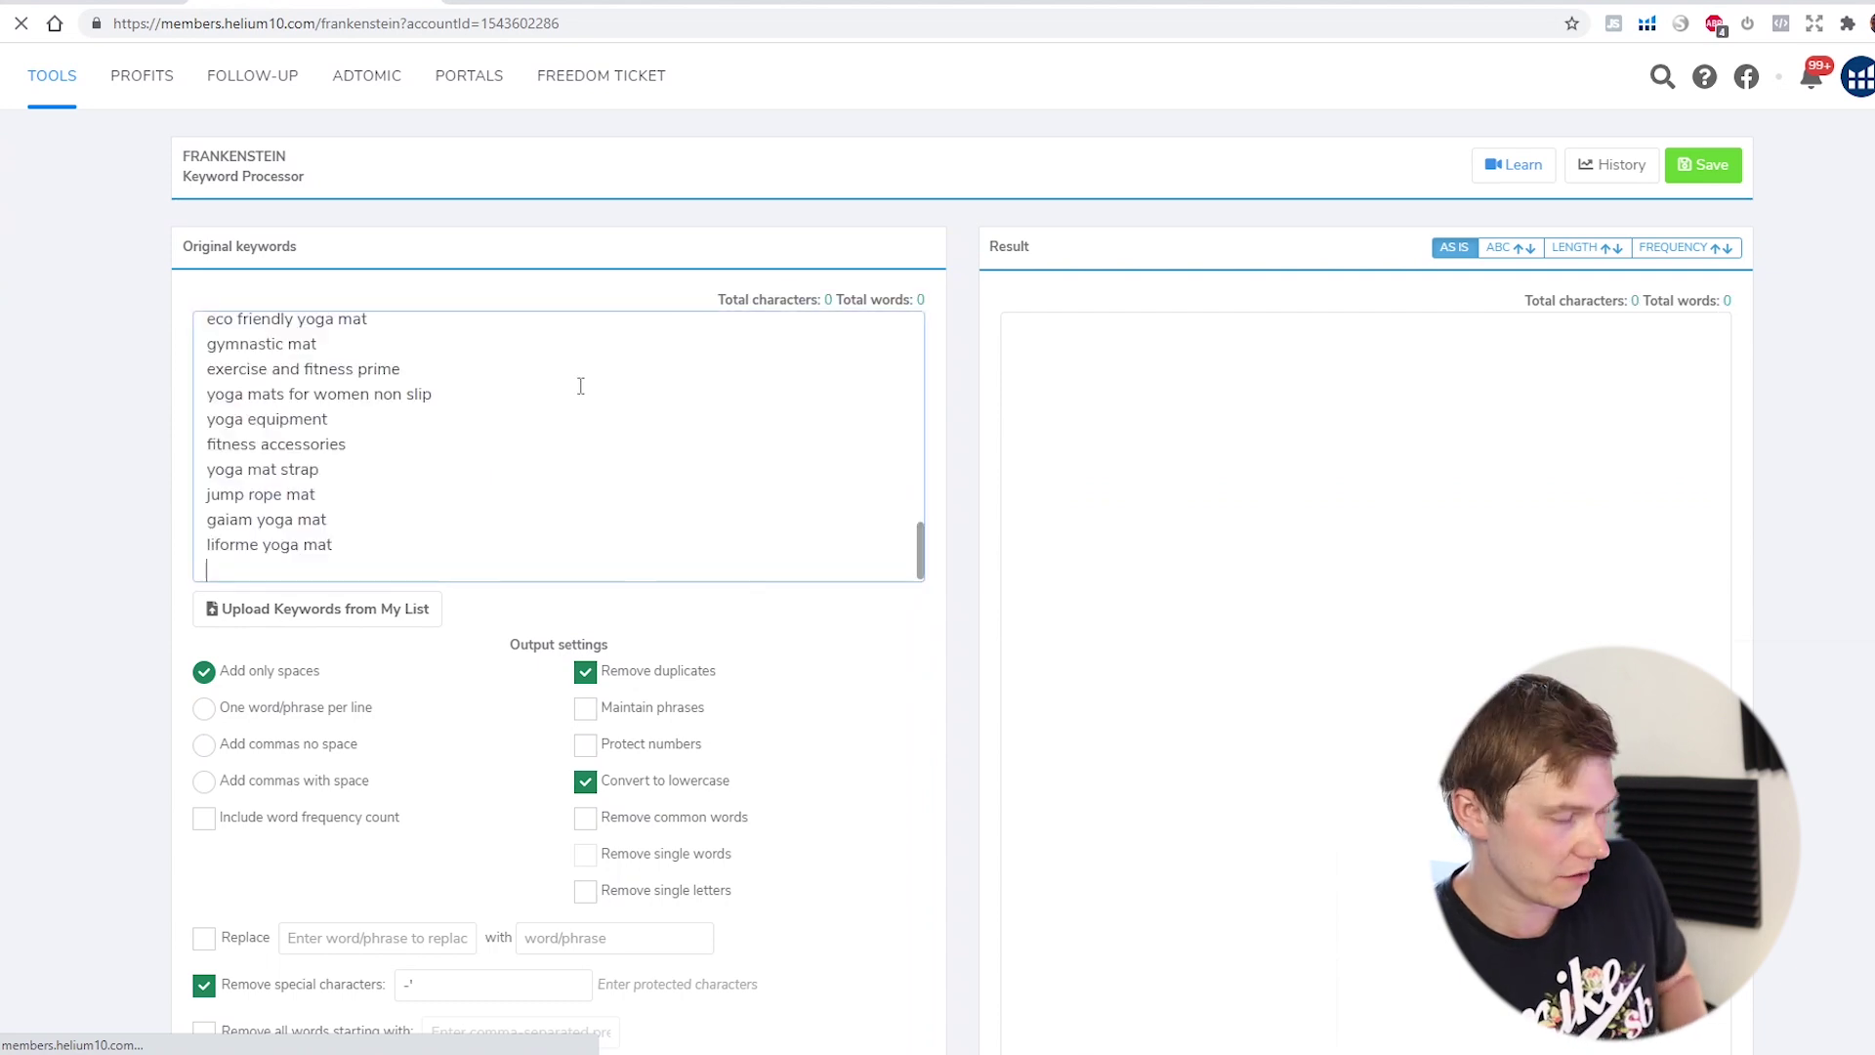
scroll(849, 562, down, 1)
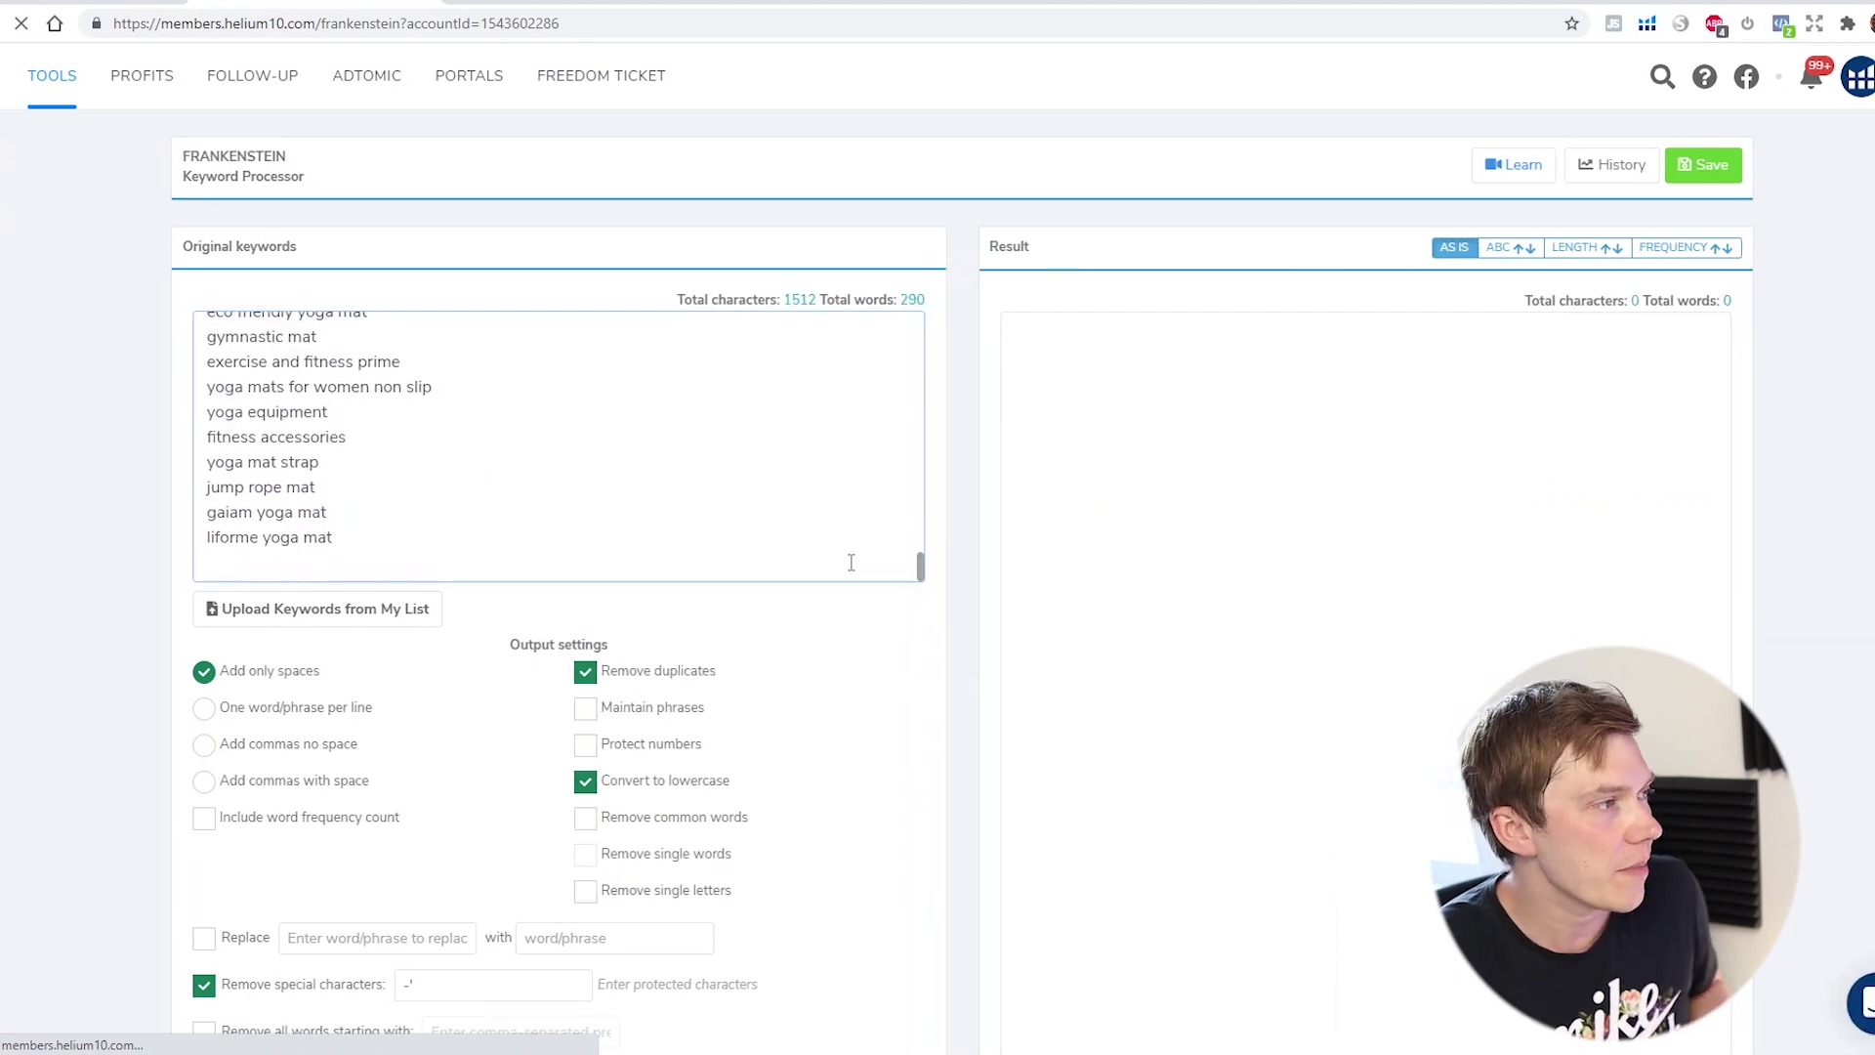
scroll(765, 699, down, 2)
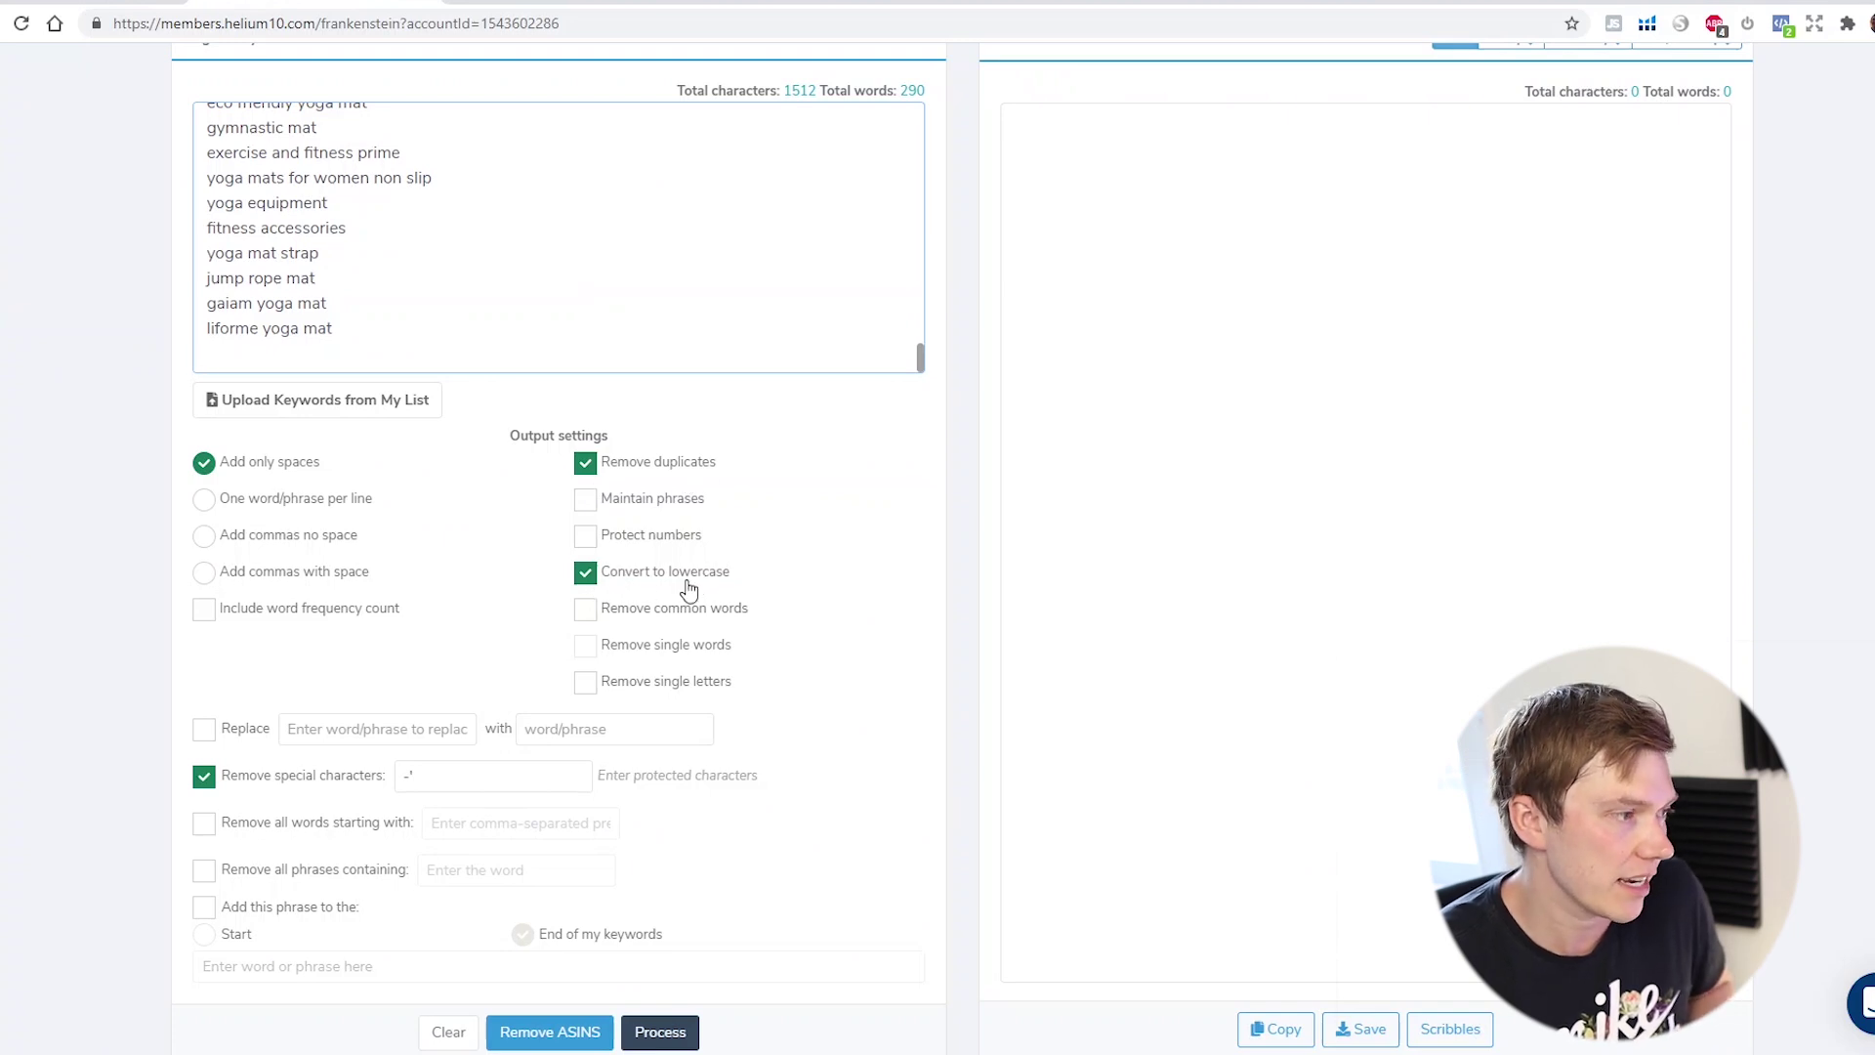
scroll(809, 595, down, 1)
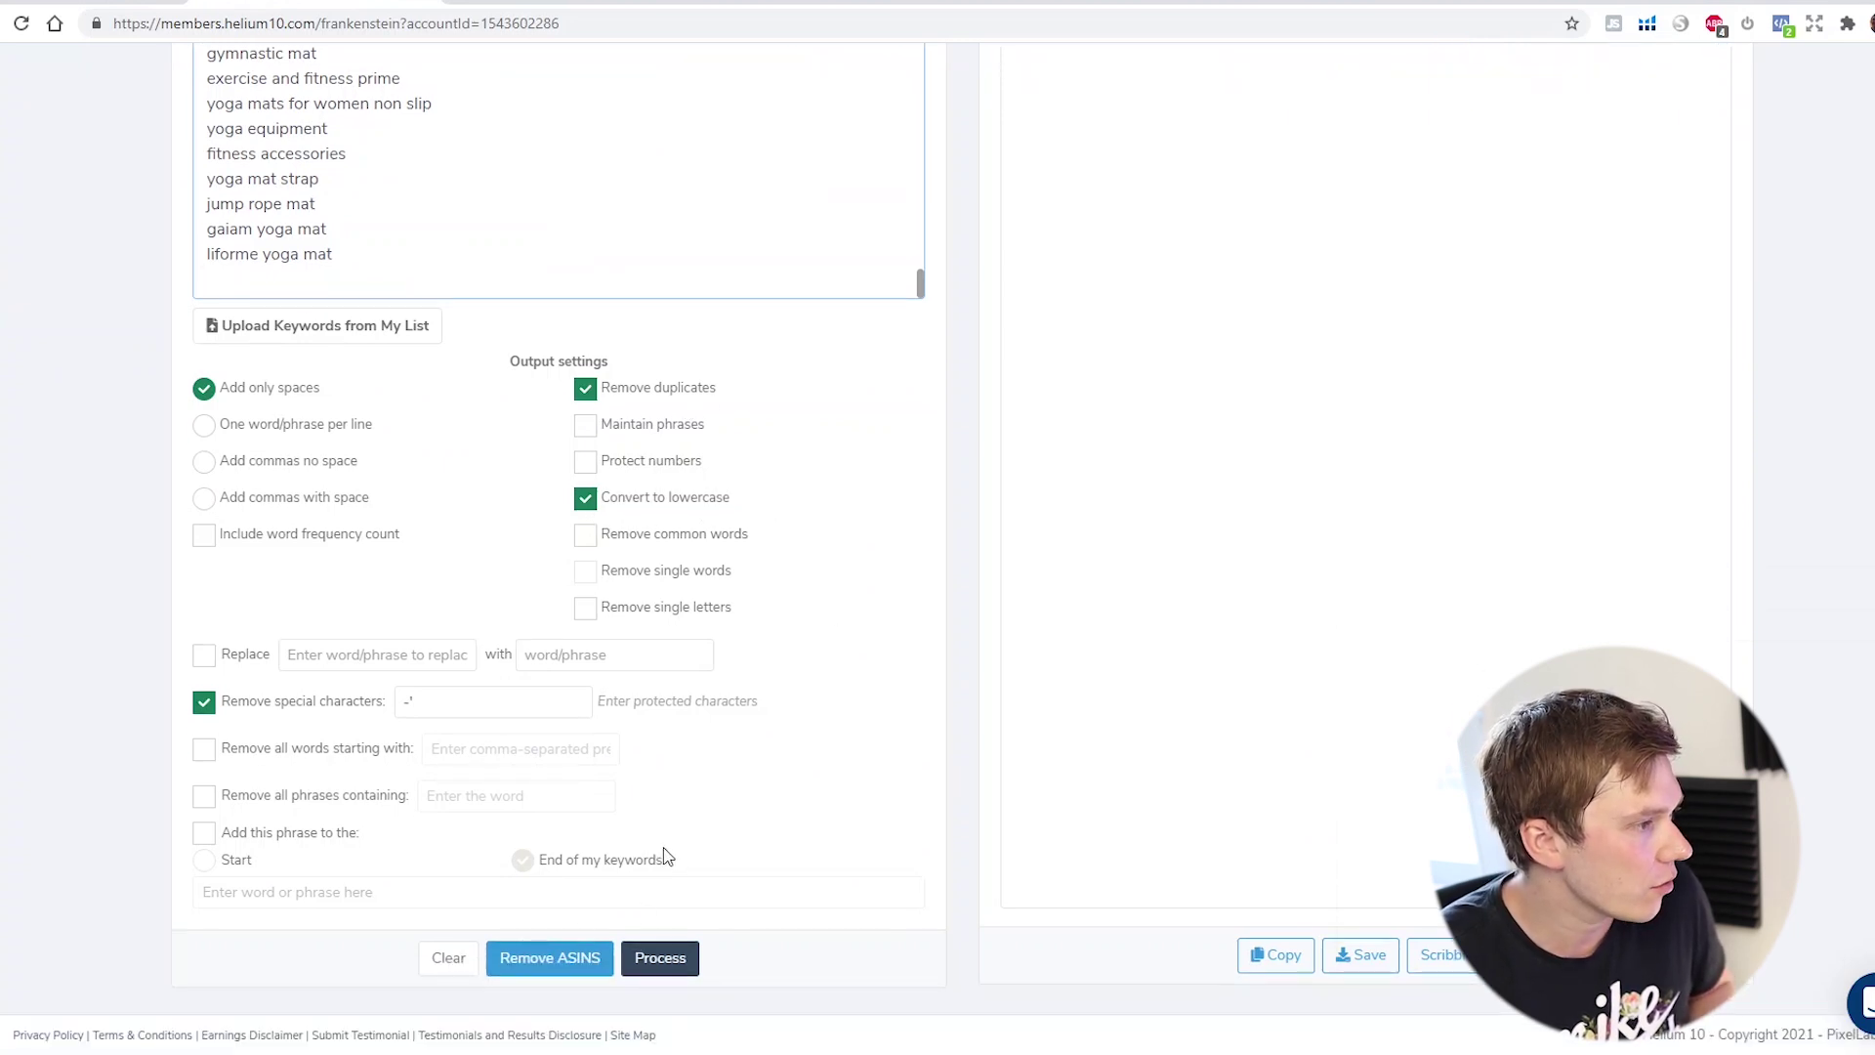
click(586, 536)
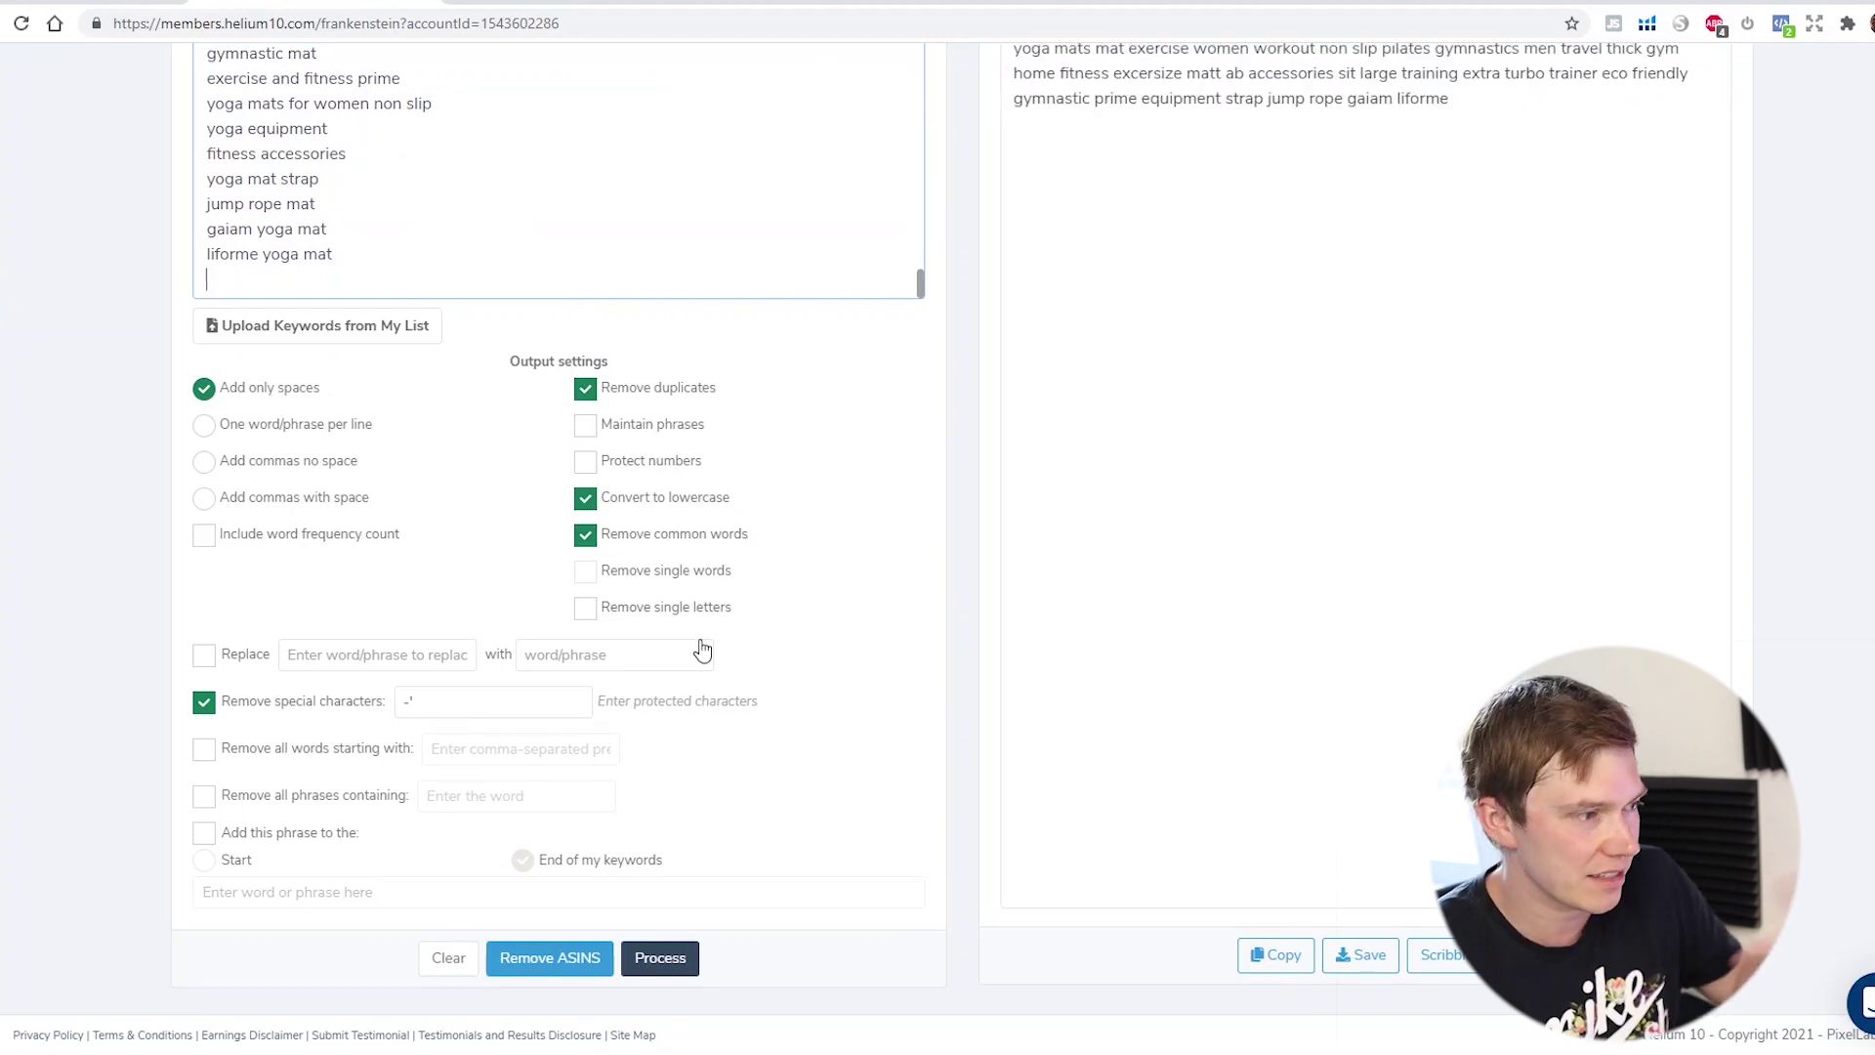
click(653, 961)
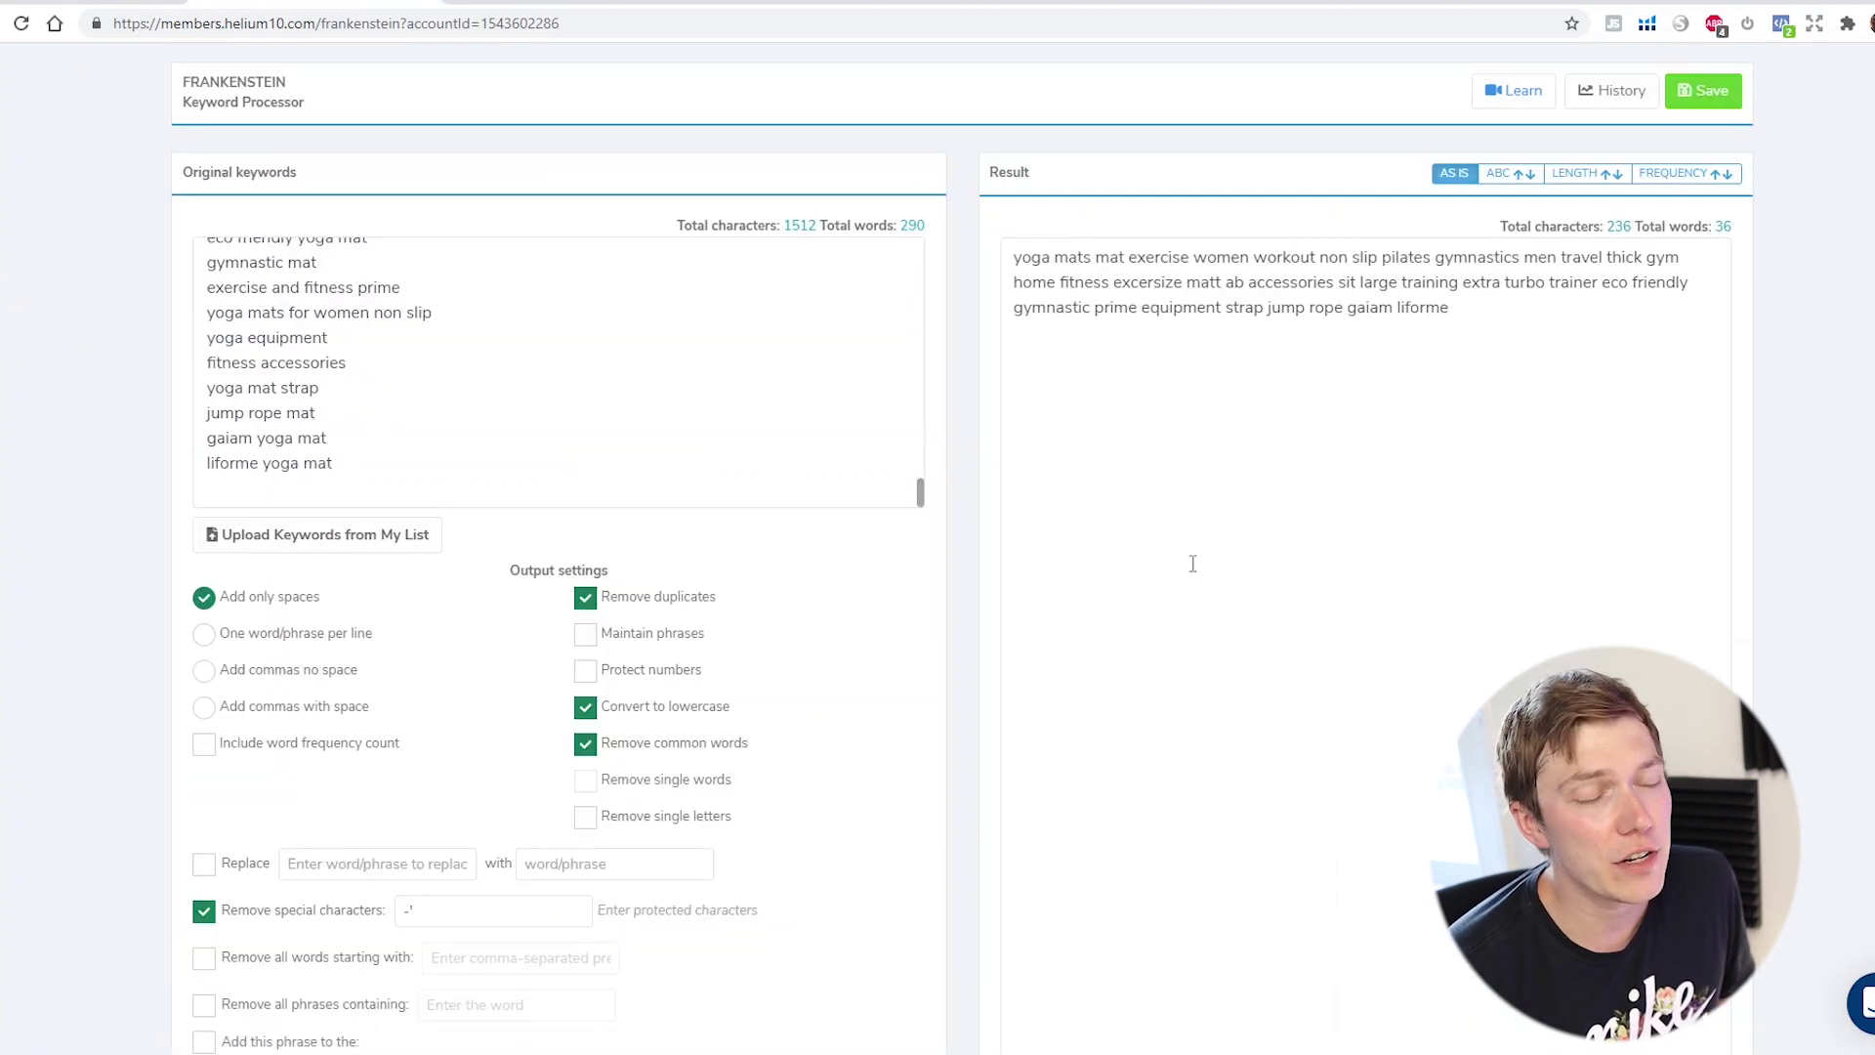
Examine the processed single-word list in the Frankenstein result, from yoga and mats through to the final words.
click(1445, 329)
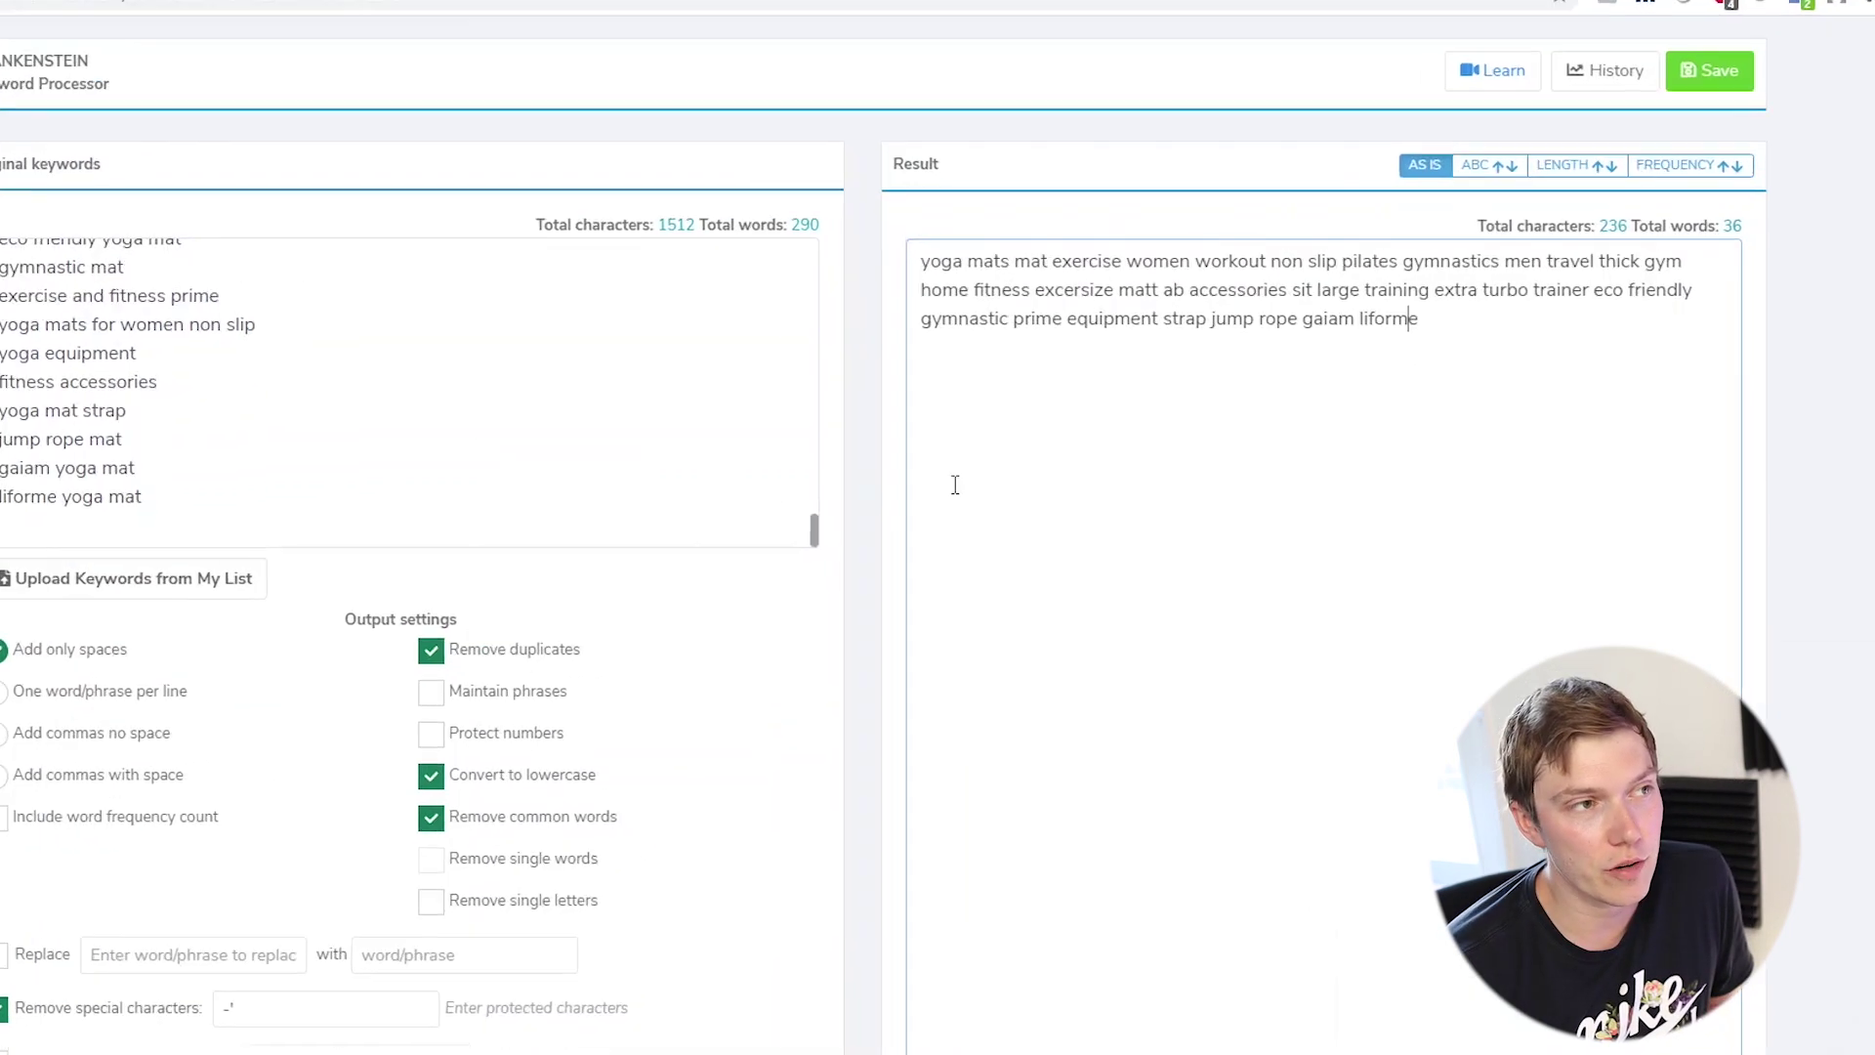
drag(1008, 255, 1073, 254)
drag(400, 283, 1253, 459)
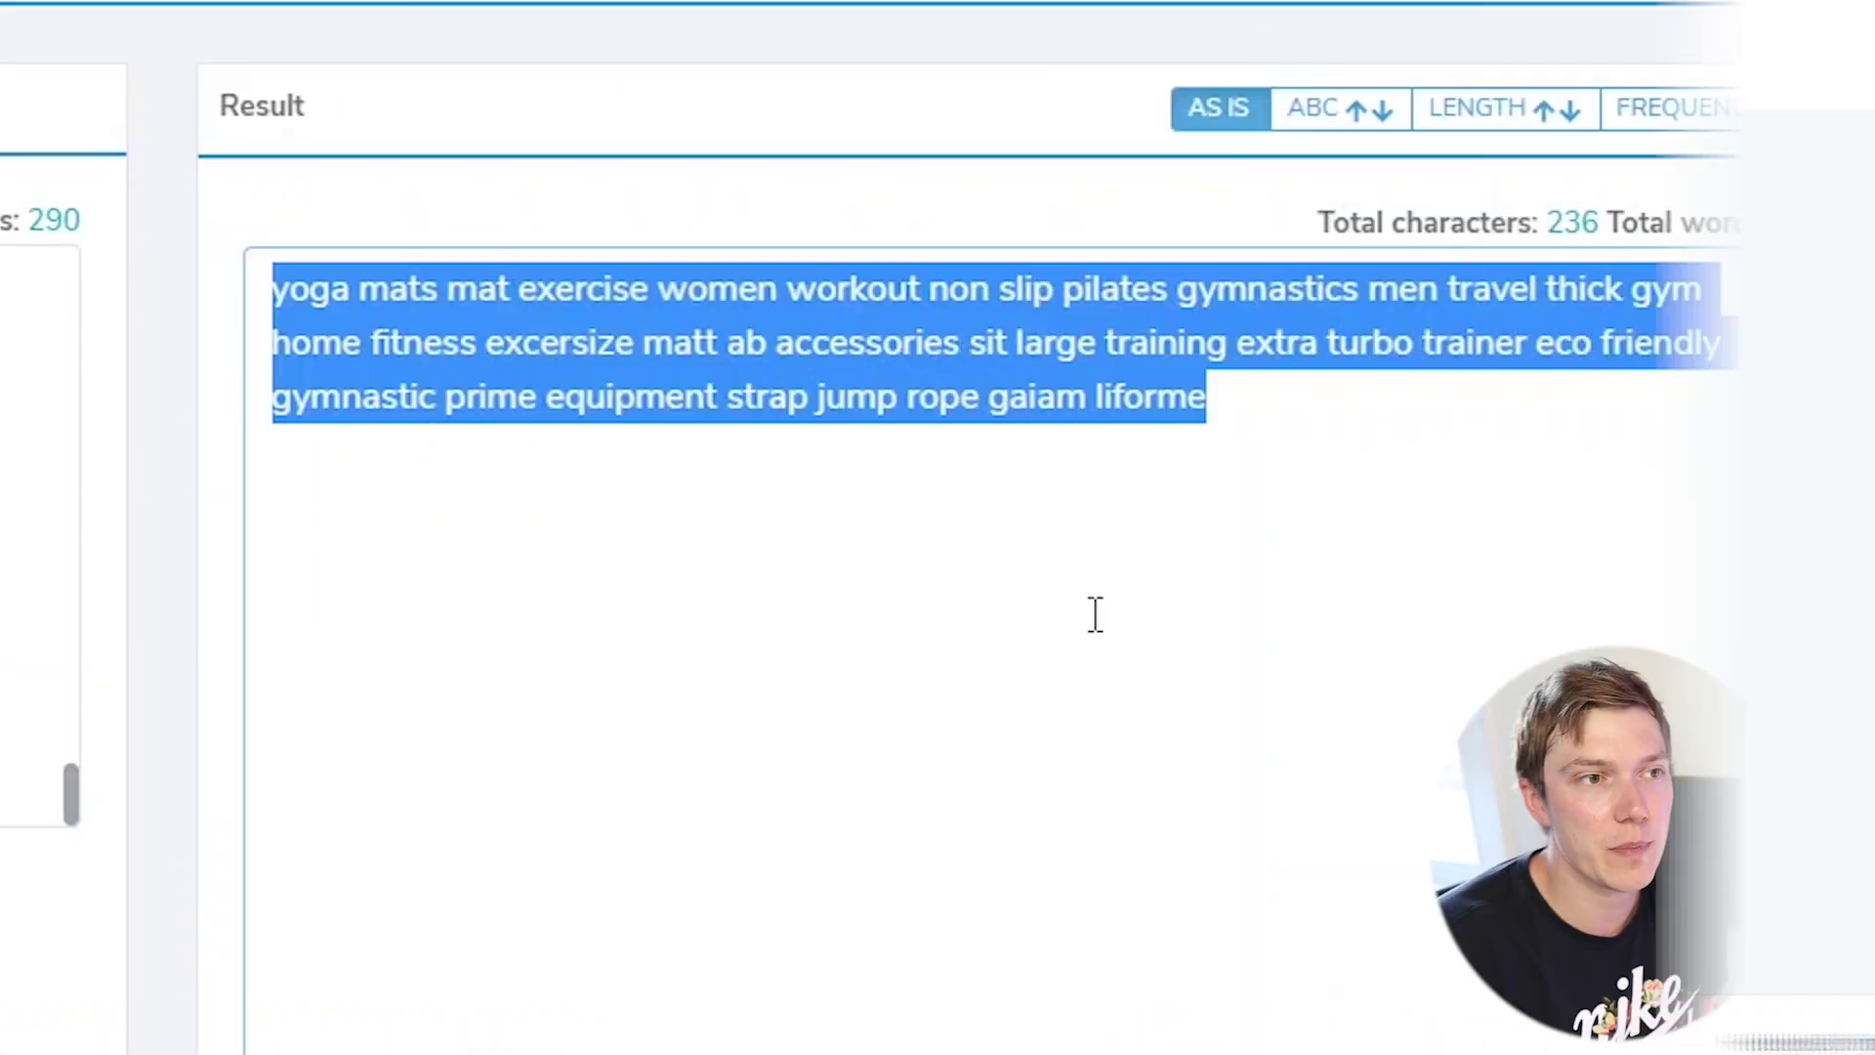
click(1234, 390)
drag(1269, 410, 152, 273)
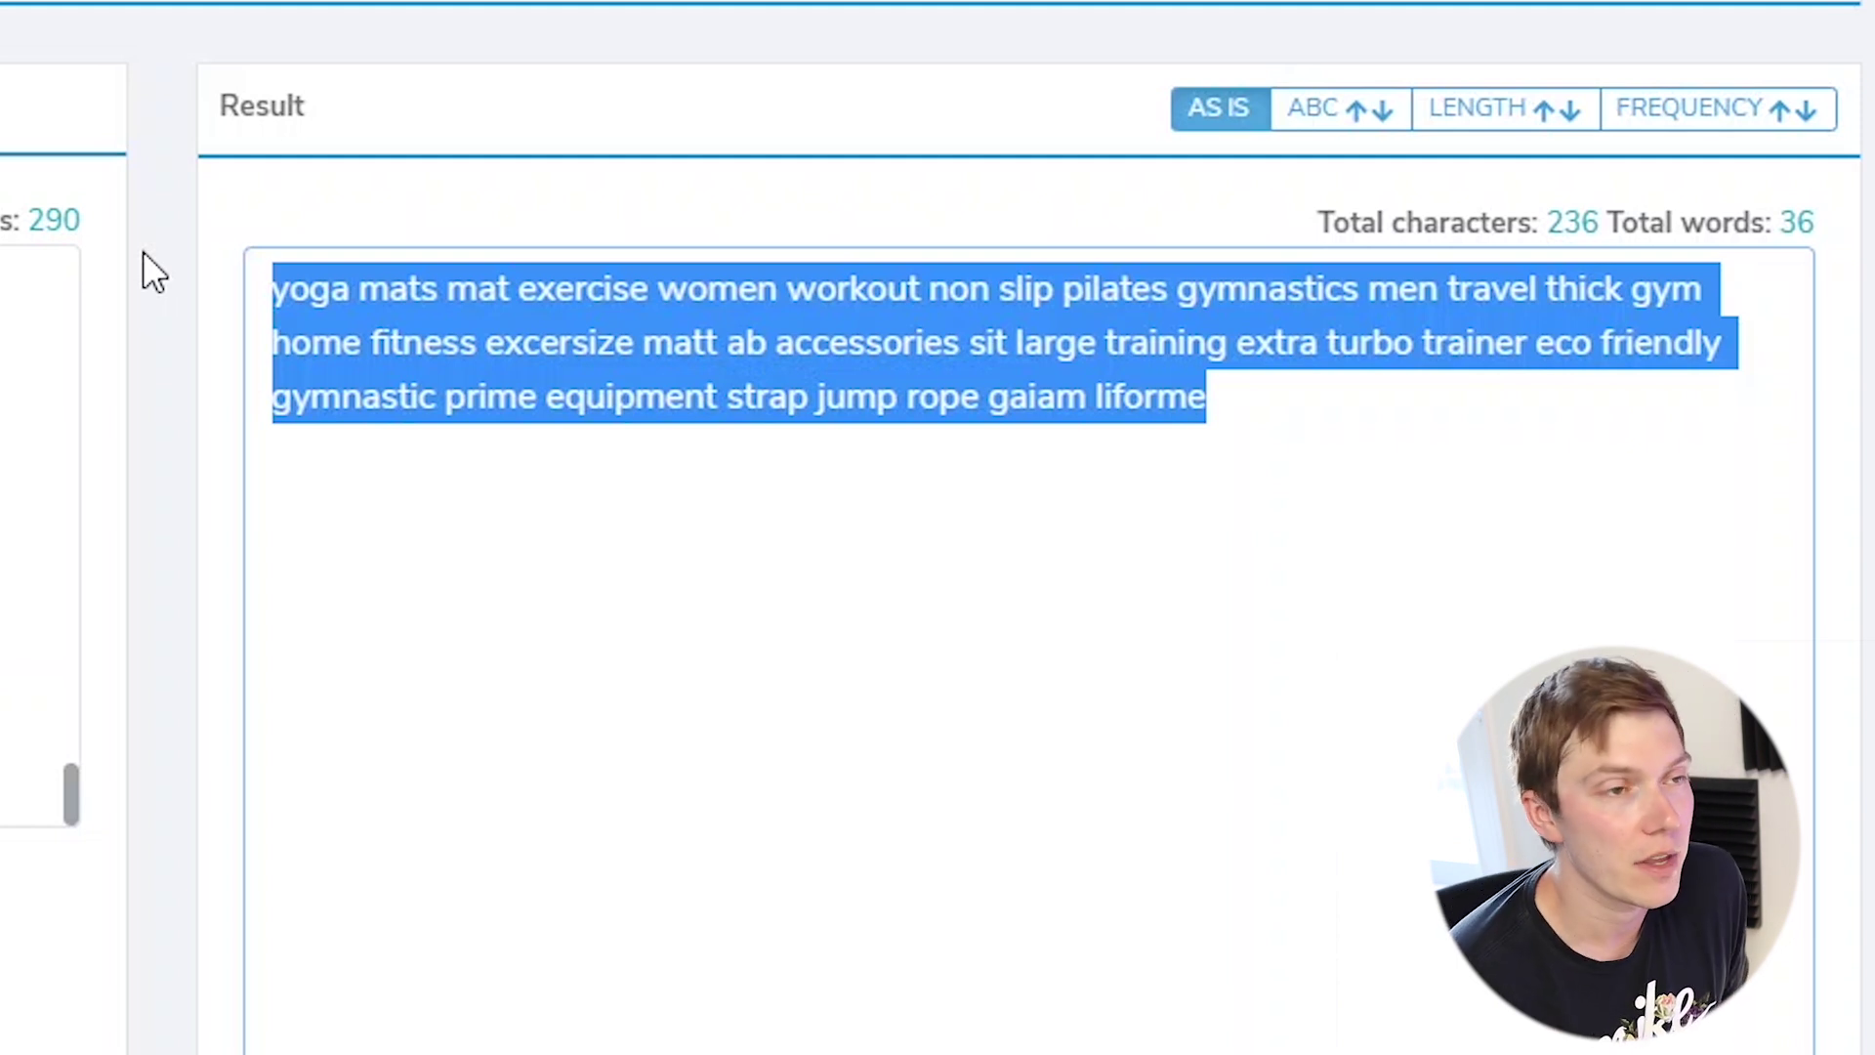
click(1334, 435)
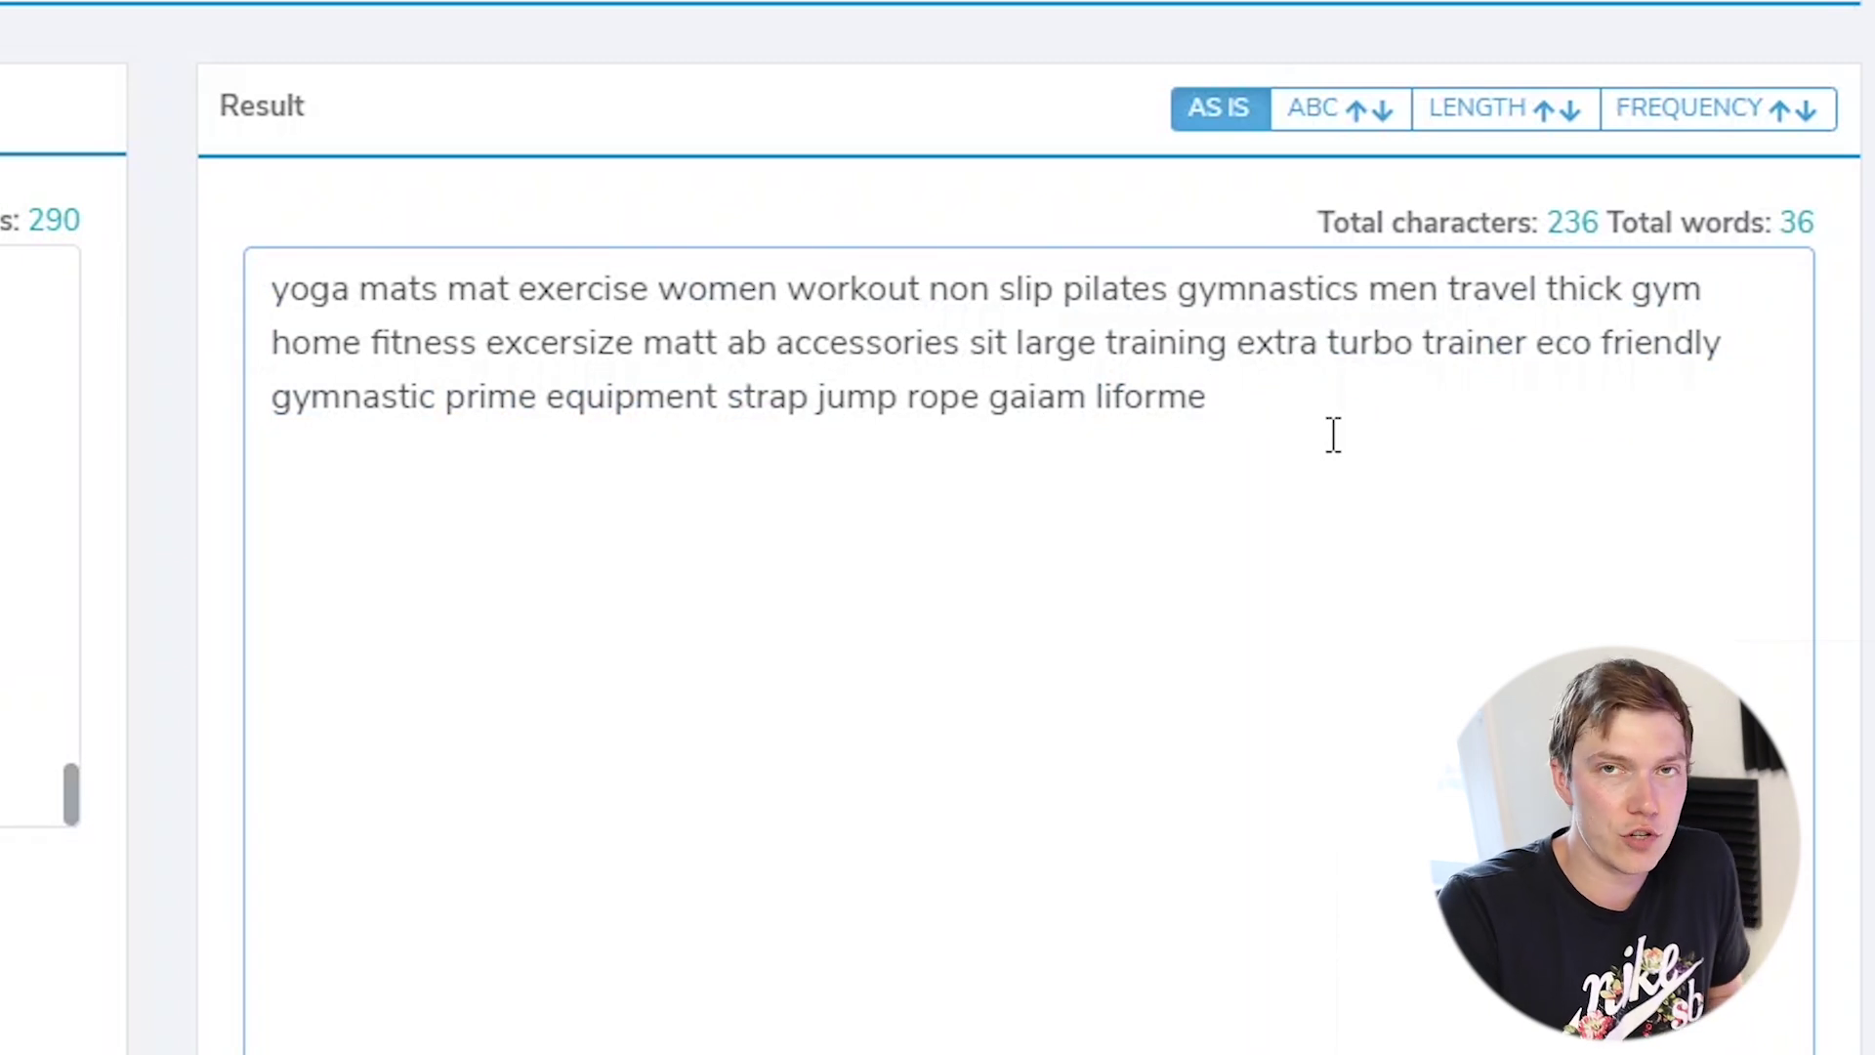
drag(1305, 426, 152, 330)
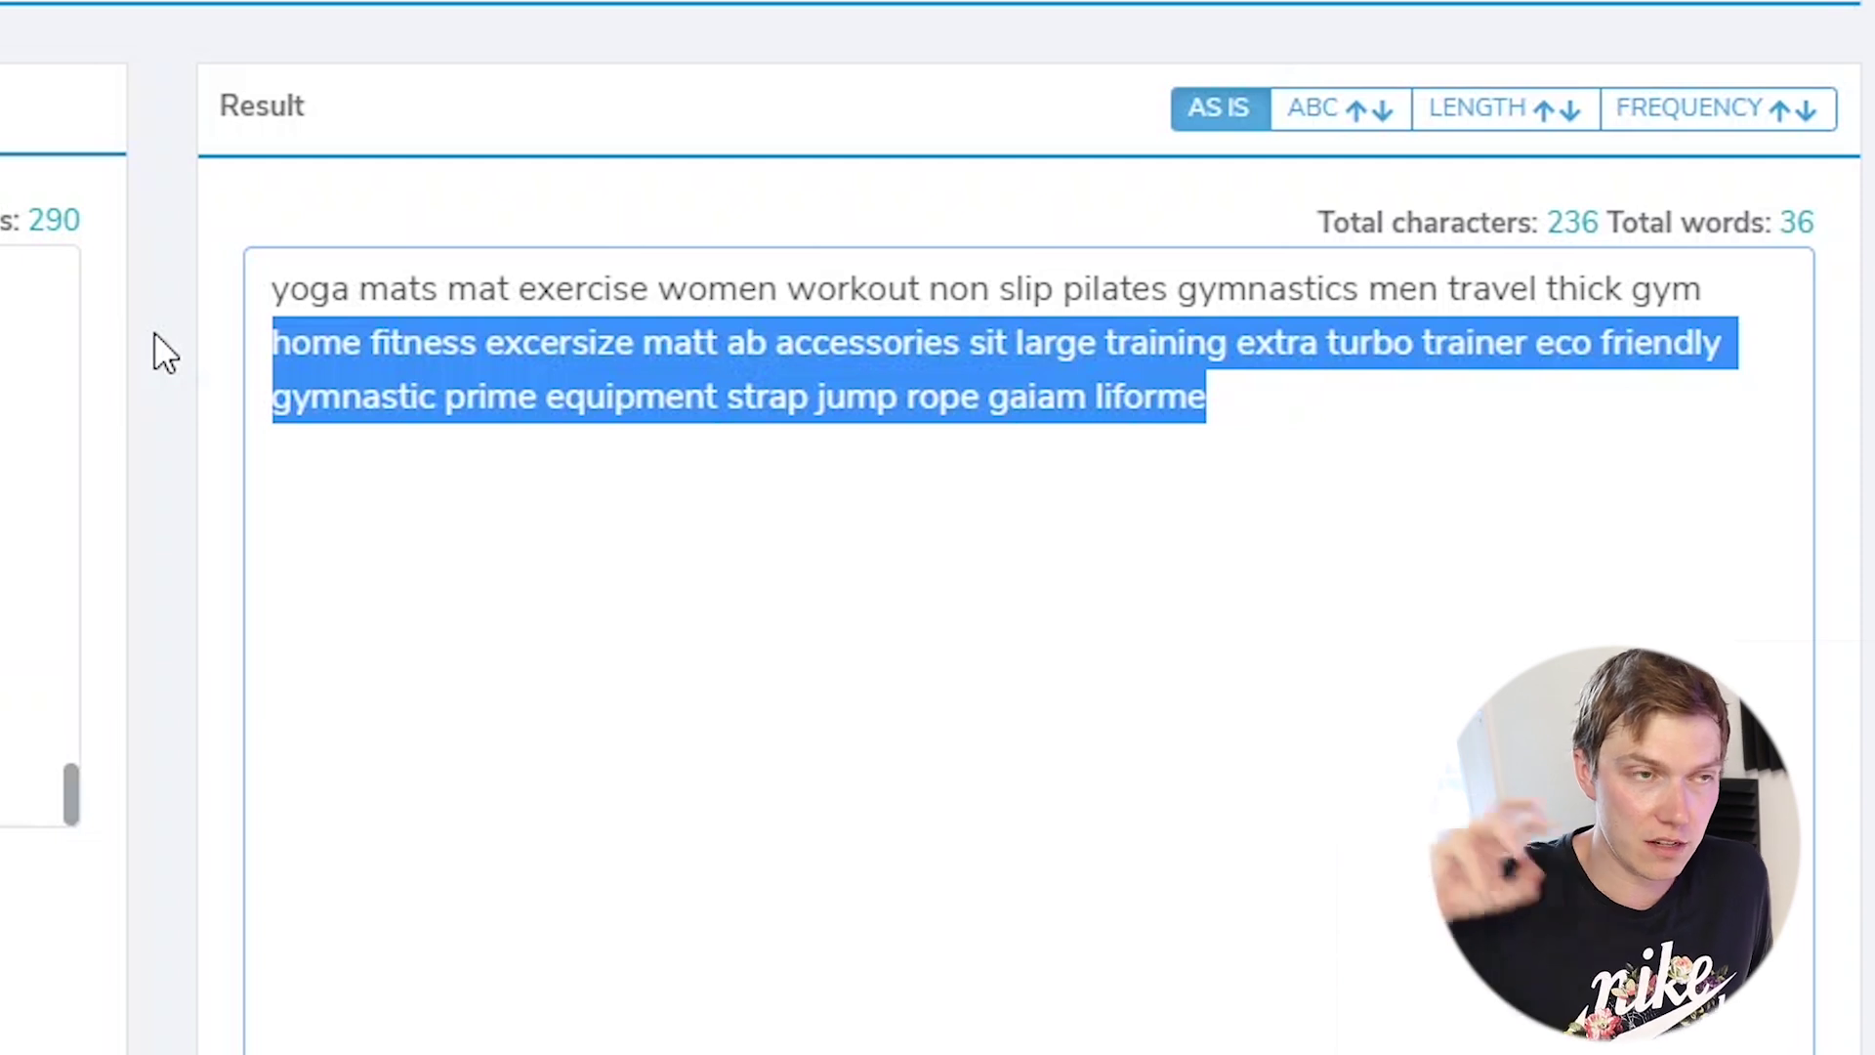
click(976, 848)
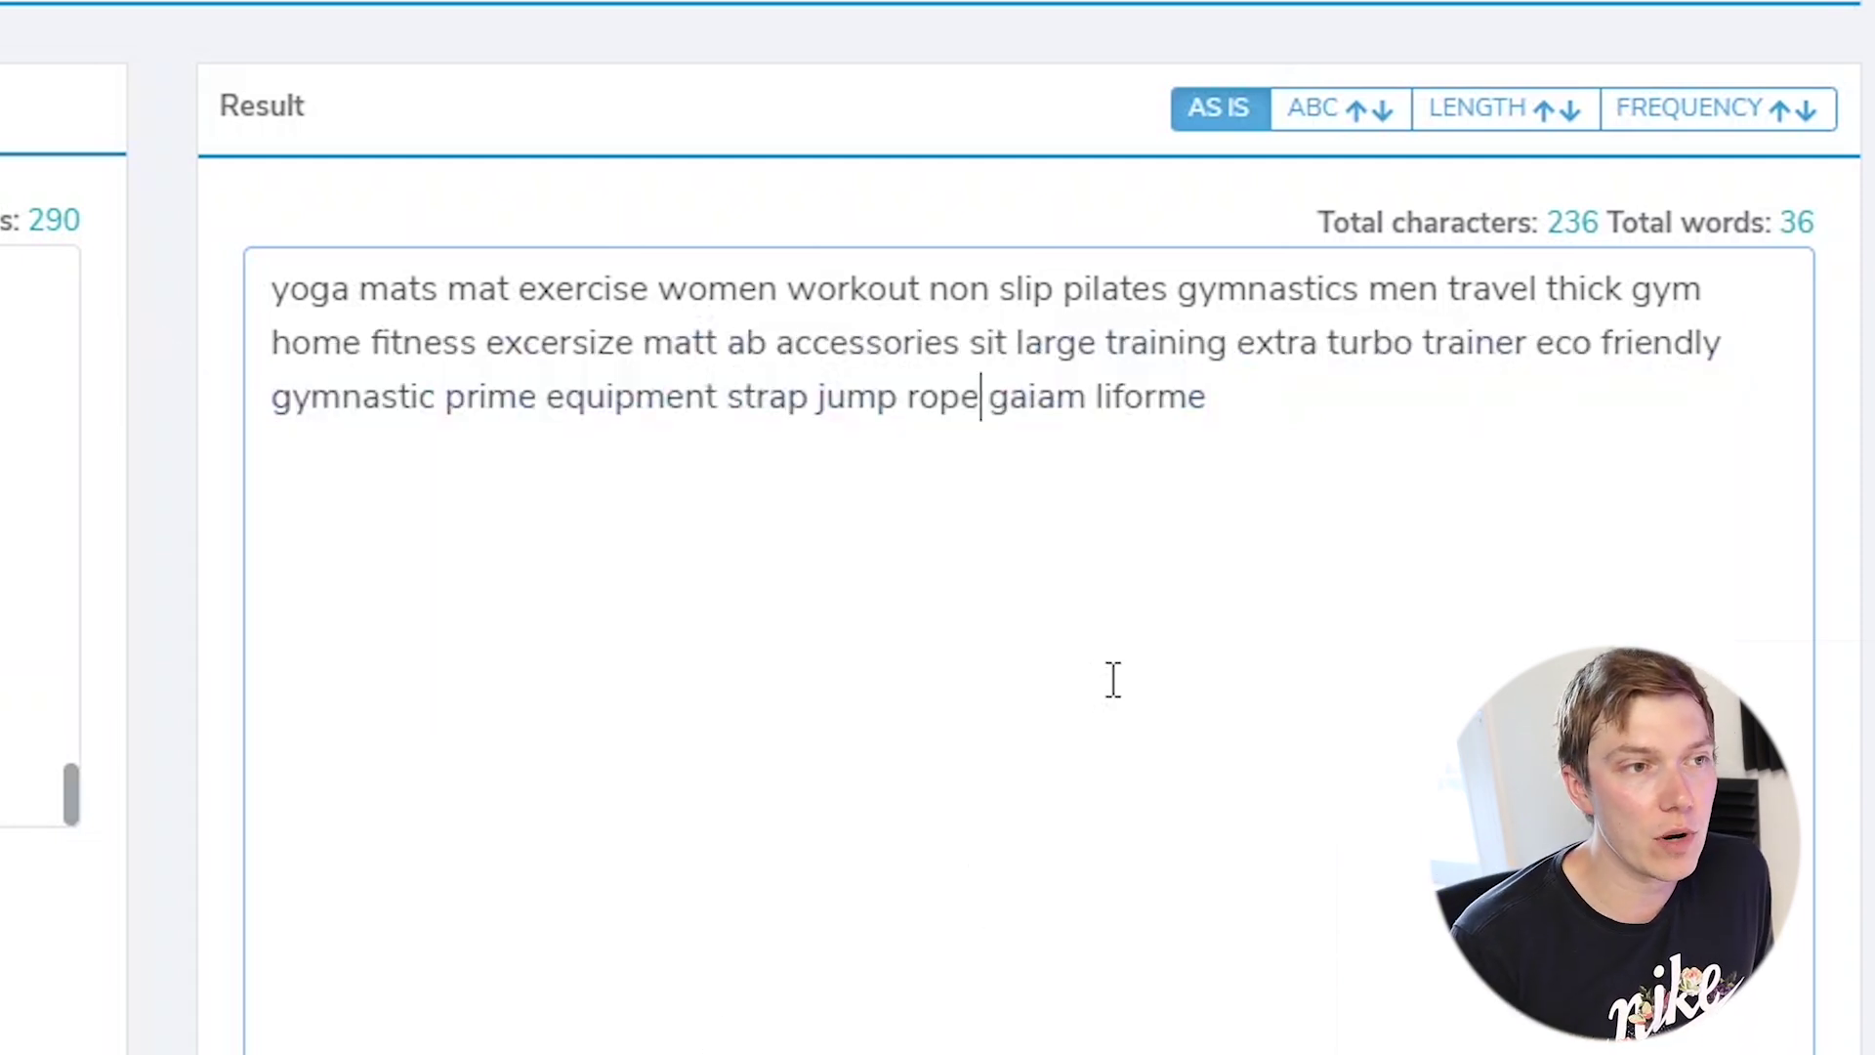
click(1434, 514)
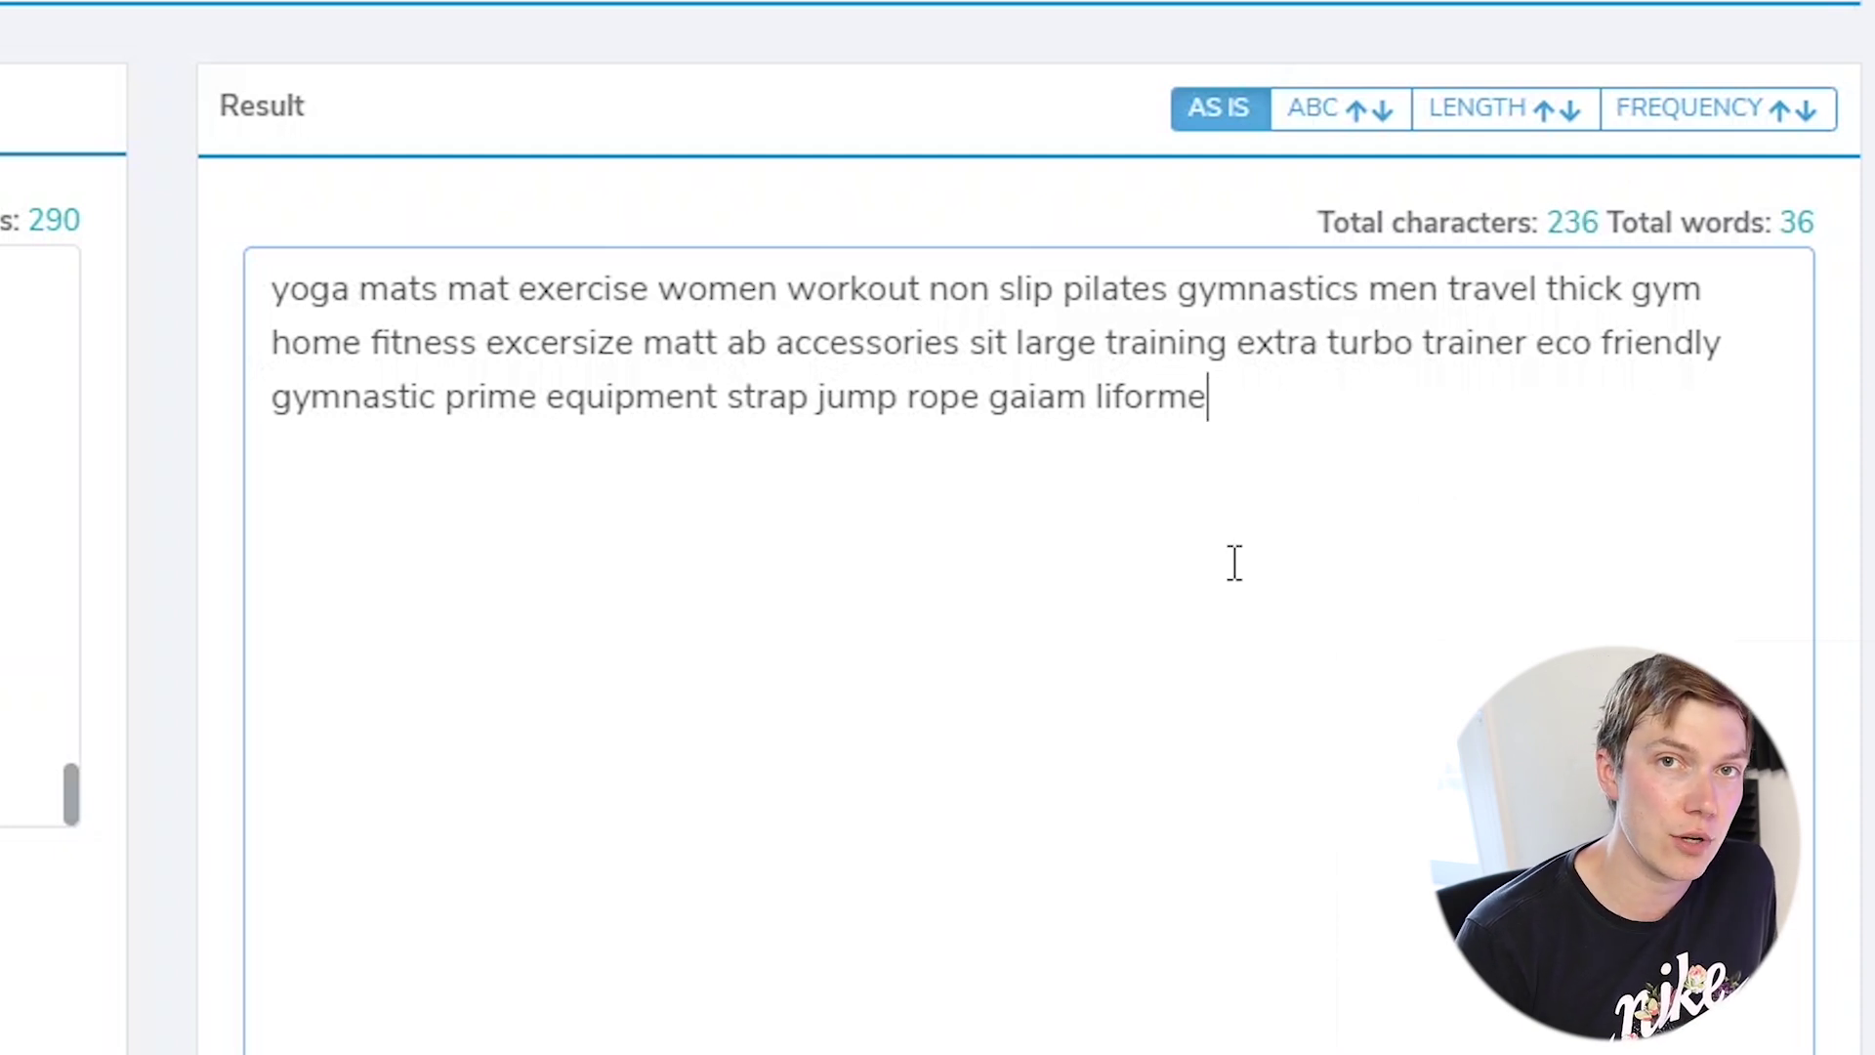
key(ctrl+a)
key(ctrl+c)
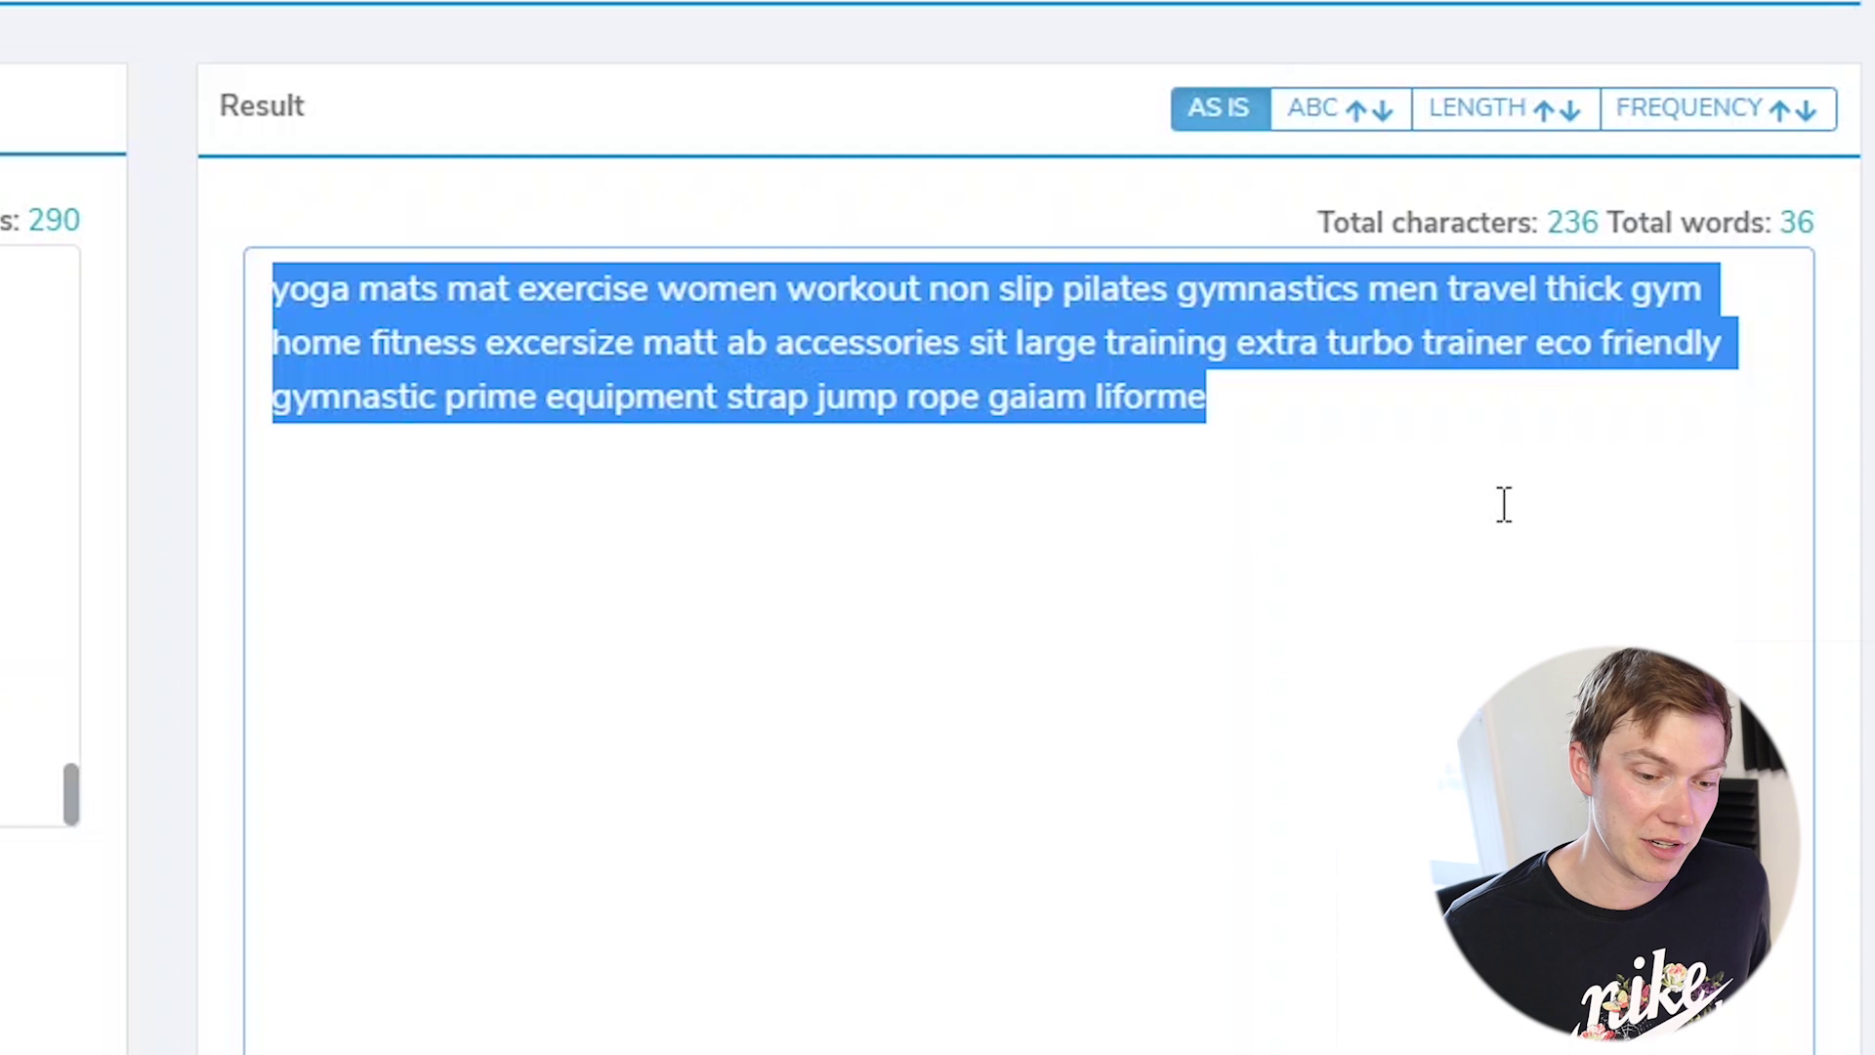
click(1310, 425)
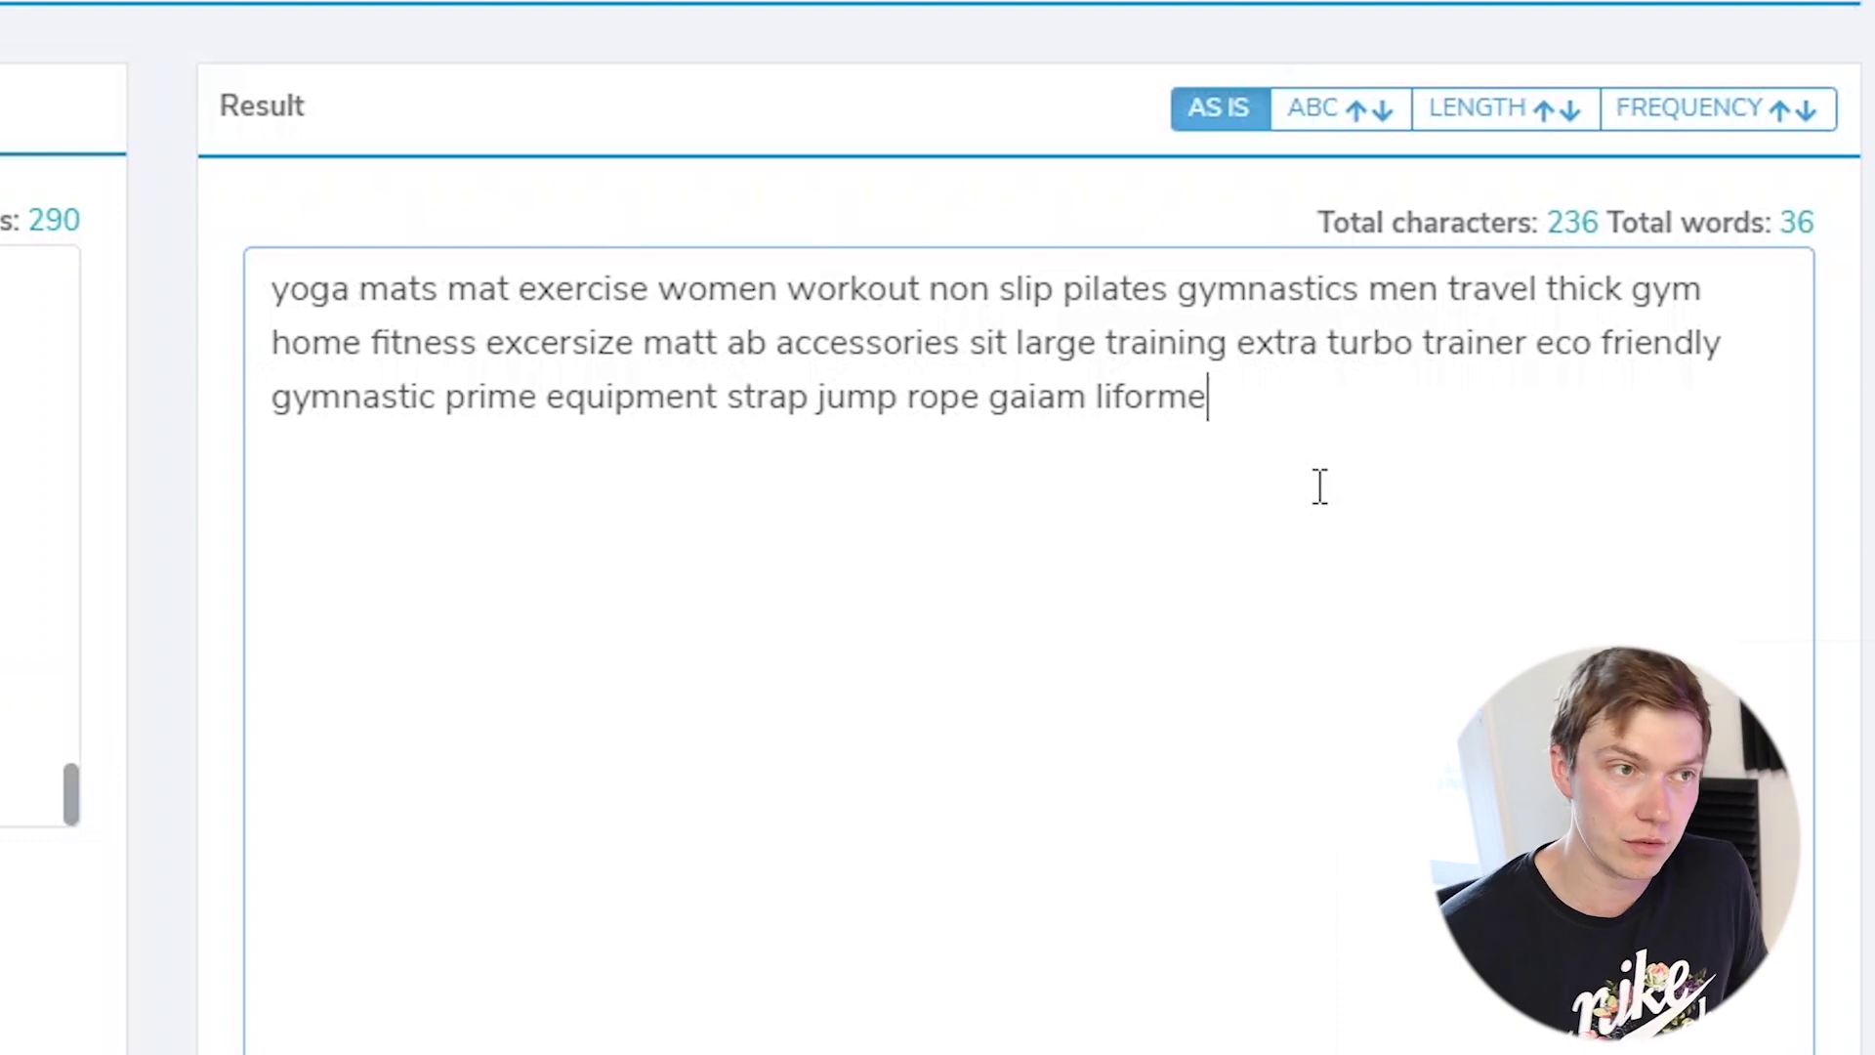
Delete the brand names gaiam and liforme from the end of the result list.
drag(1243, 414, 1102, 404)
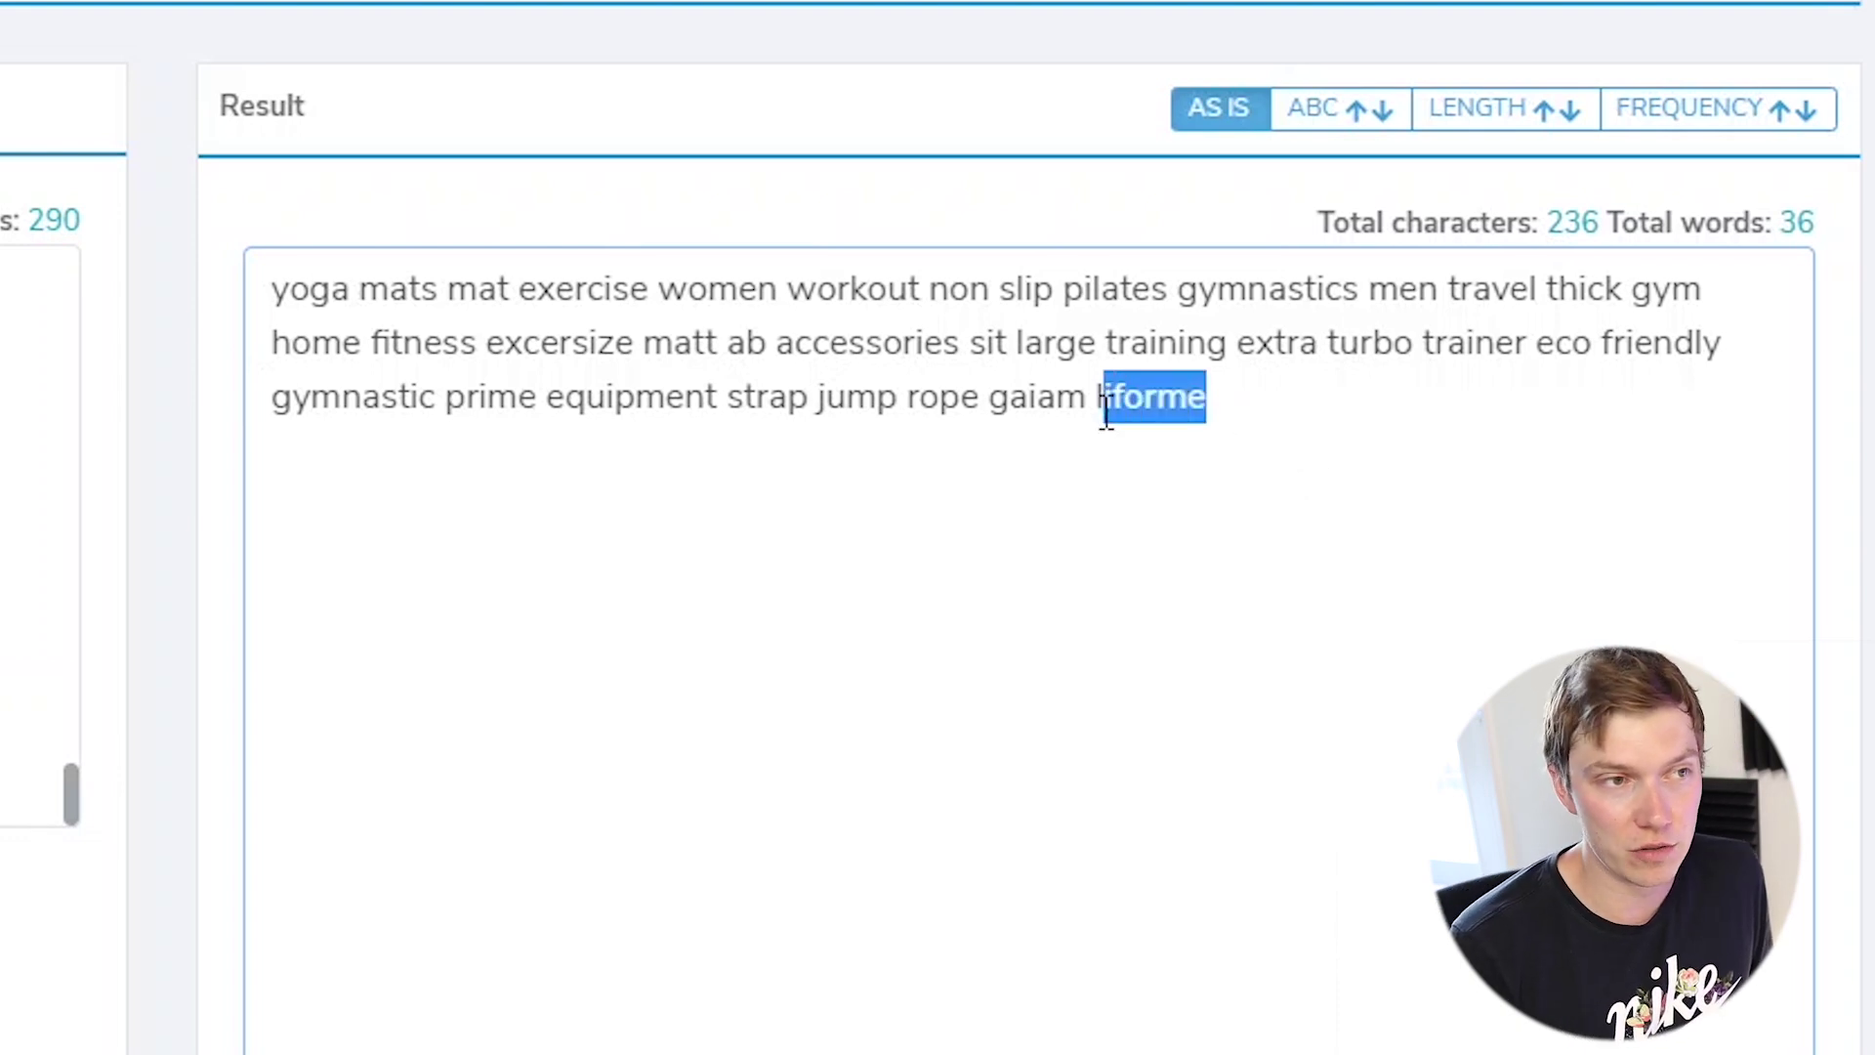
click(1324, 408)
key(BackSpace)
key(BackSpace)
key(BackSpace)
key(BackSpace)
key(BackSpace)
key(BackSpace)
key(BackSpace)
key(BackSpace)
key(BackSpace)
key(BackSpace)
key(BackSpace)
key(BackSpace)
key(BackSpace)
key(BackSpace)
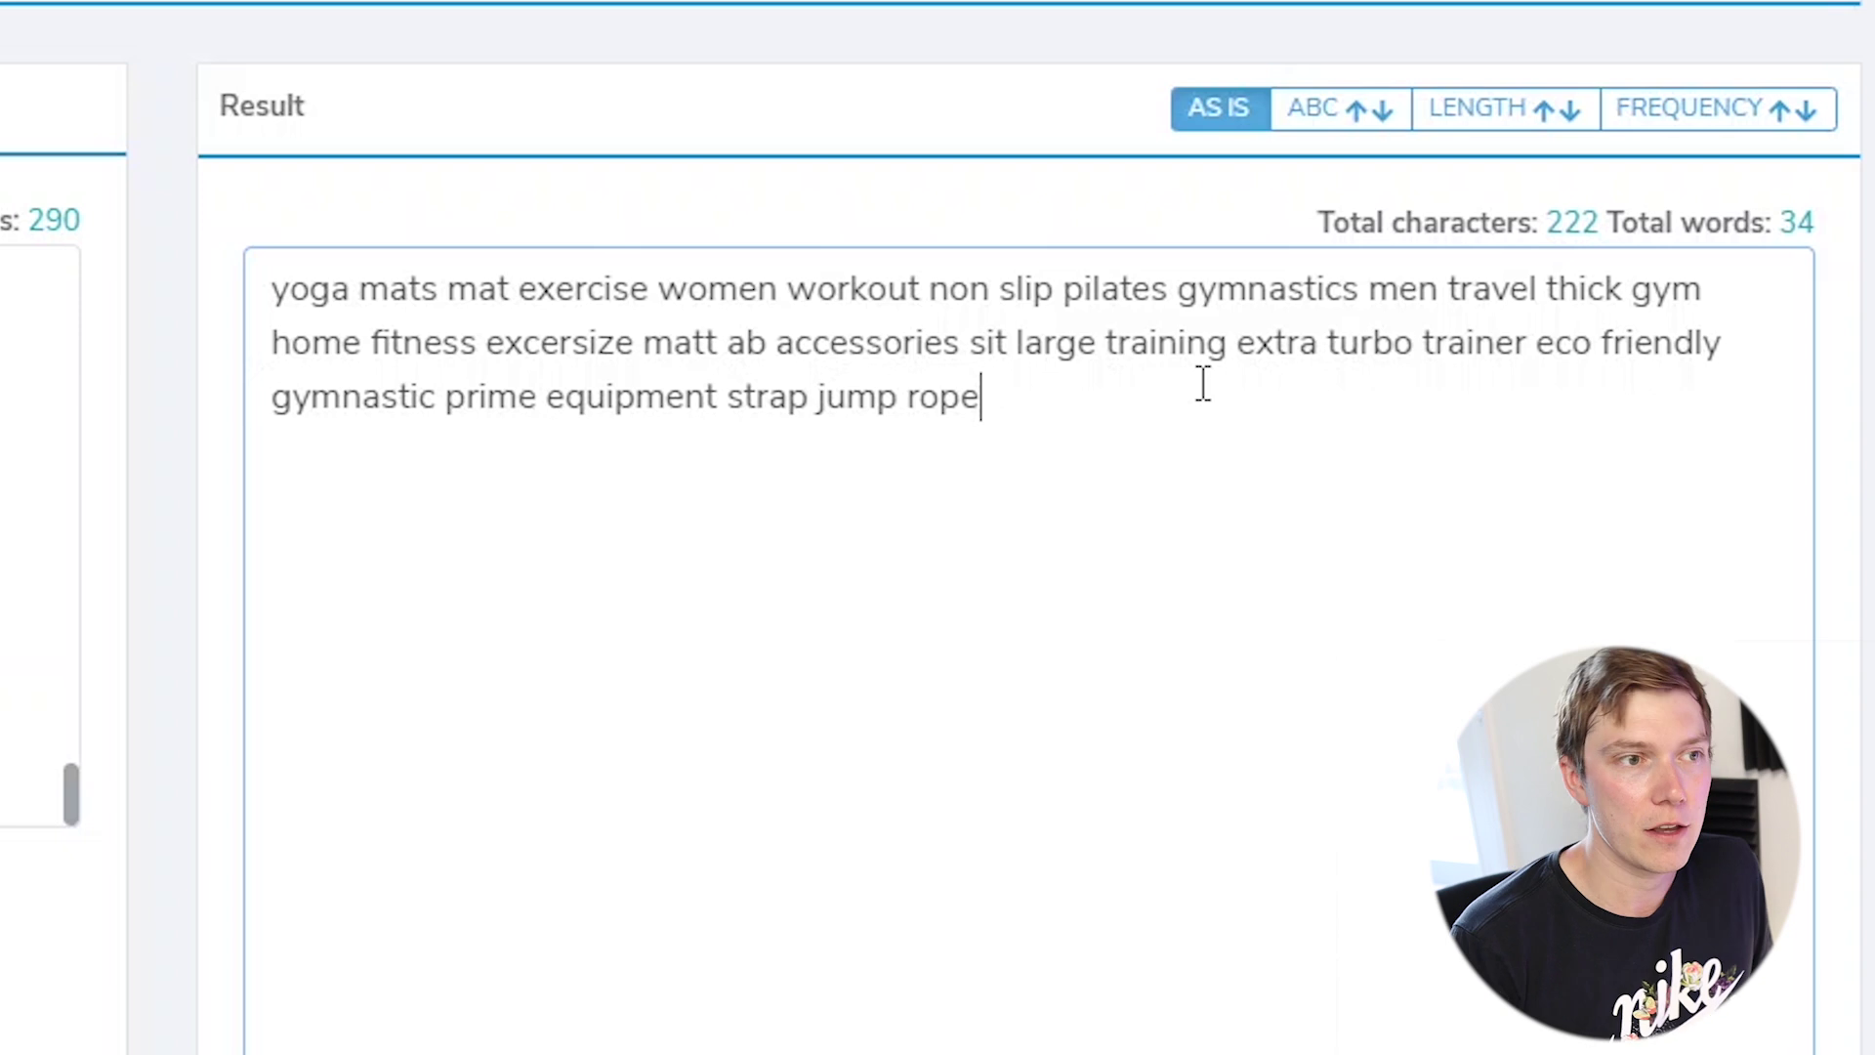
drag(1060, 410, 564, 420)
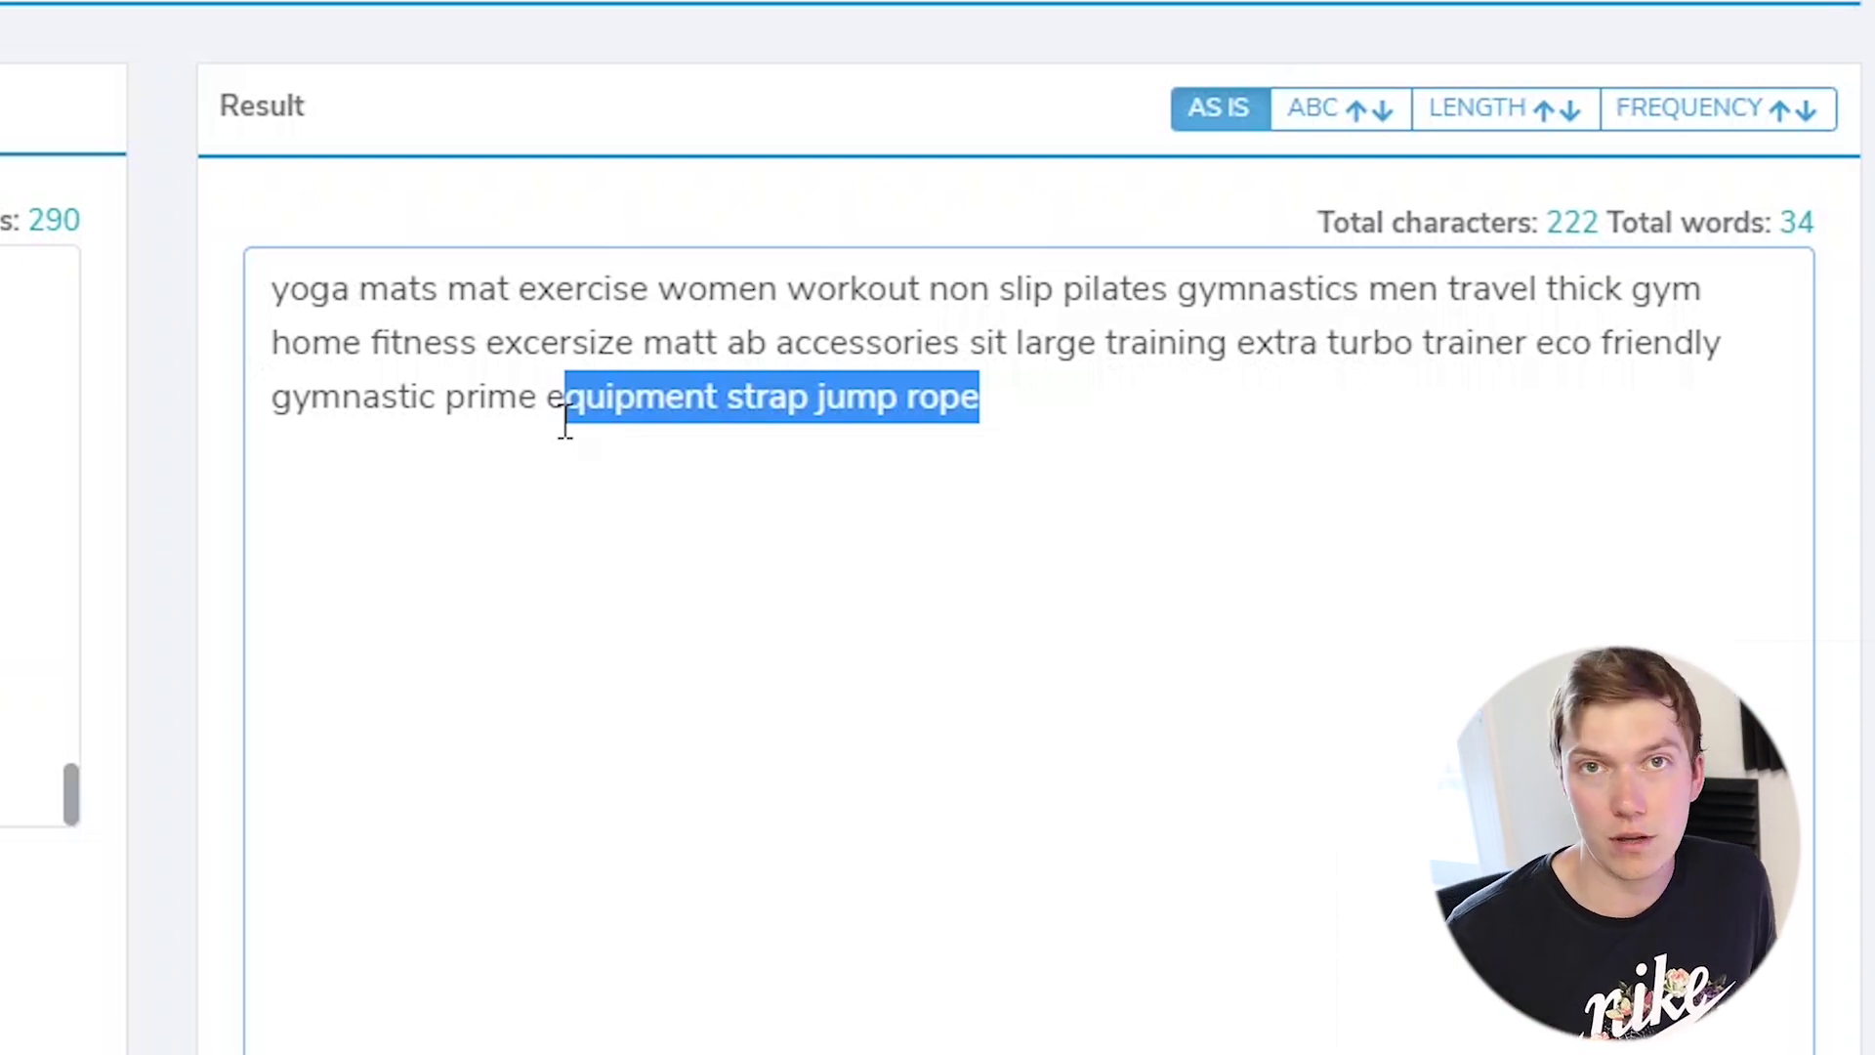
click(1172, 619)
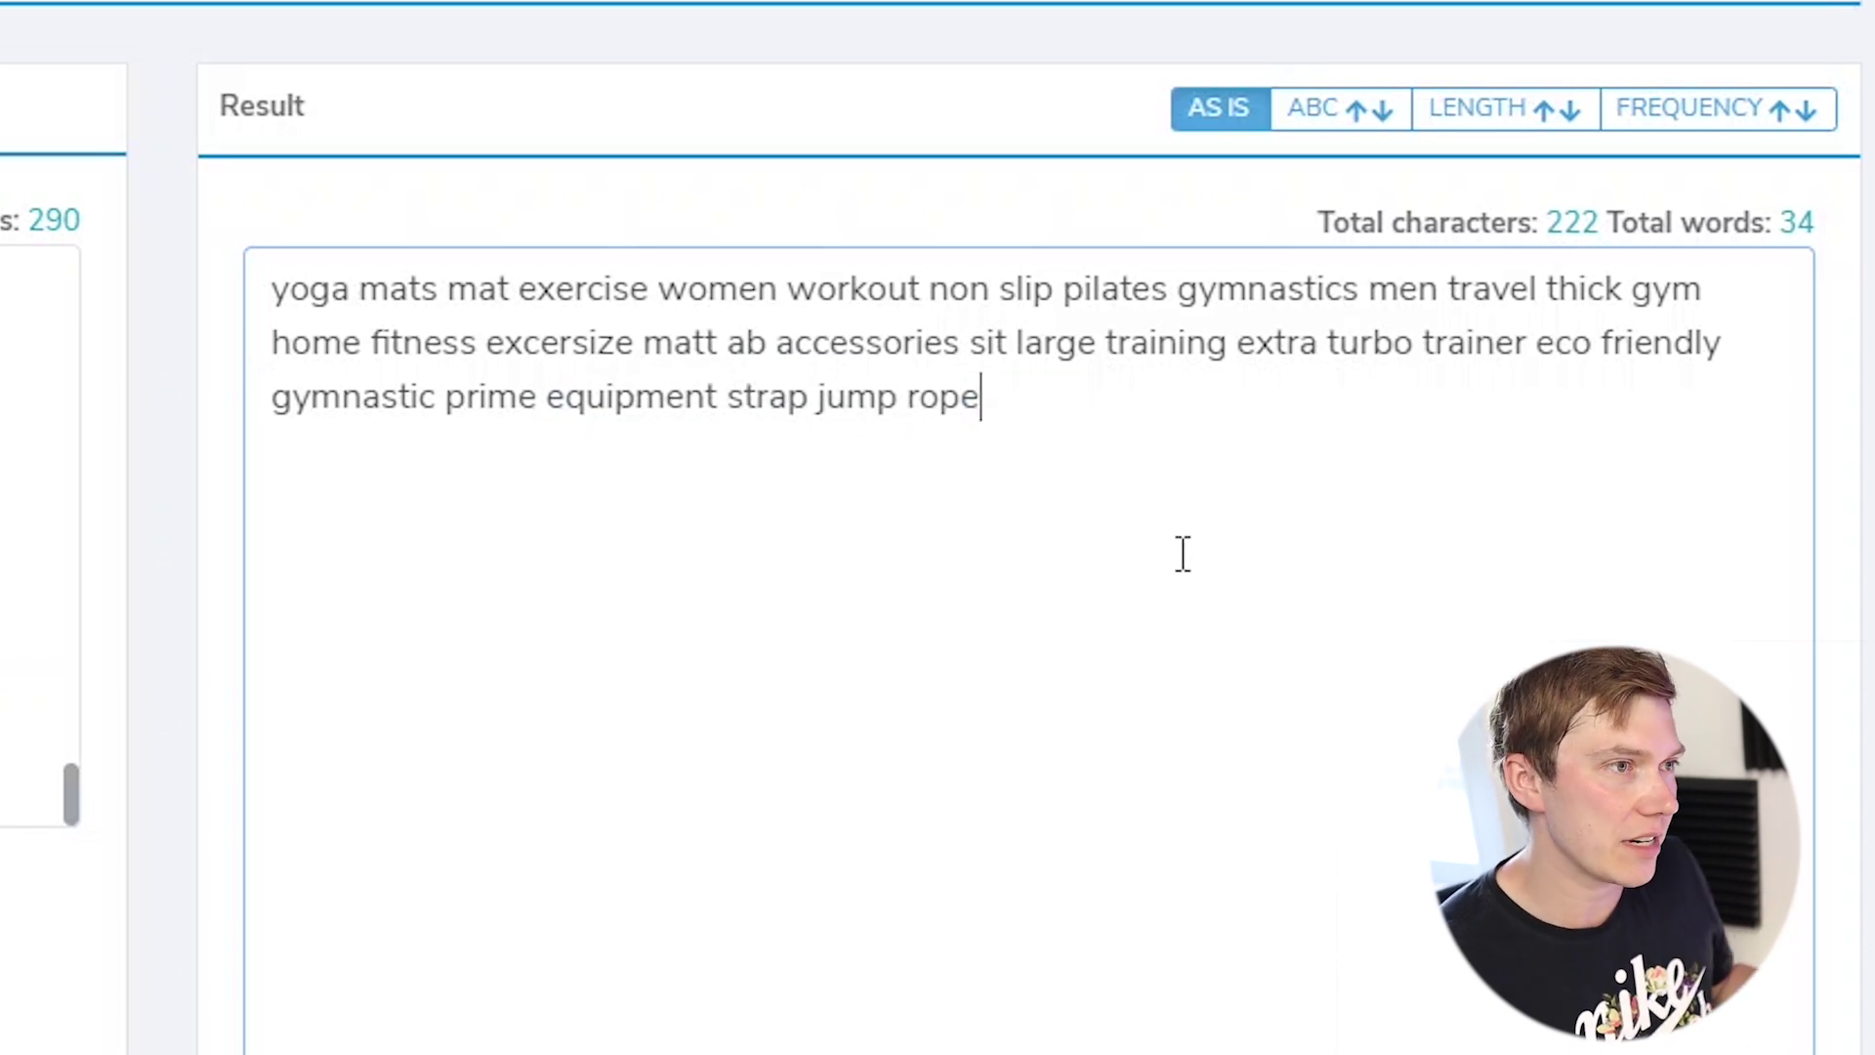
key(ctrl+a)
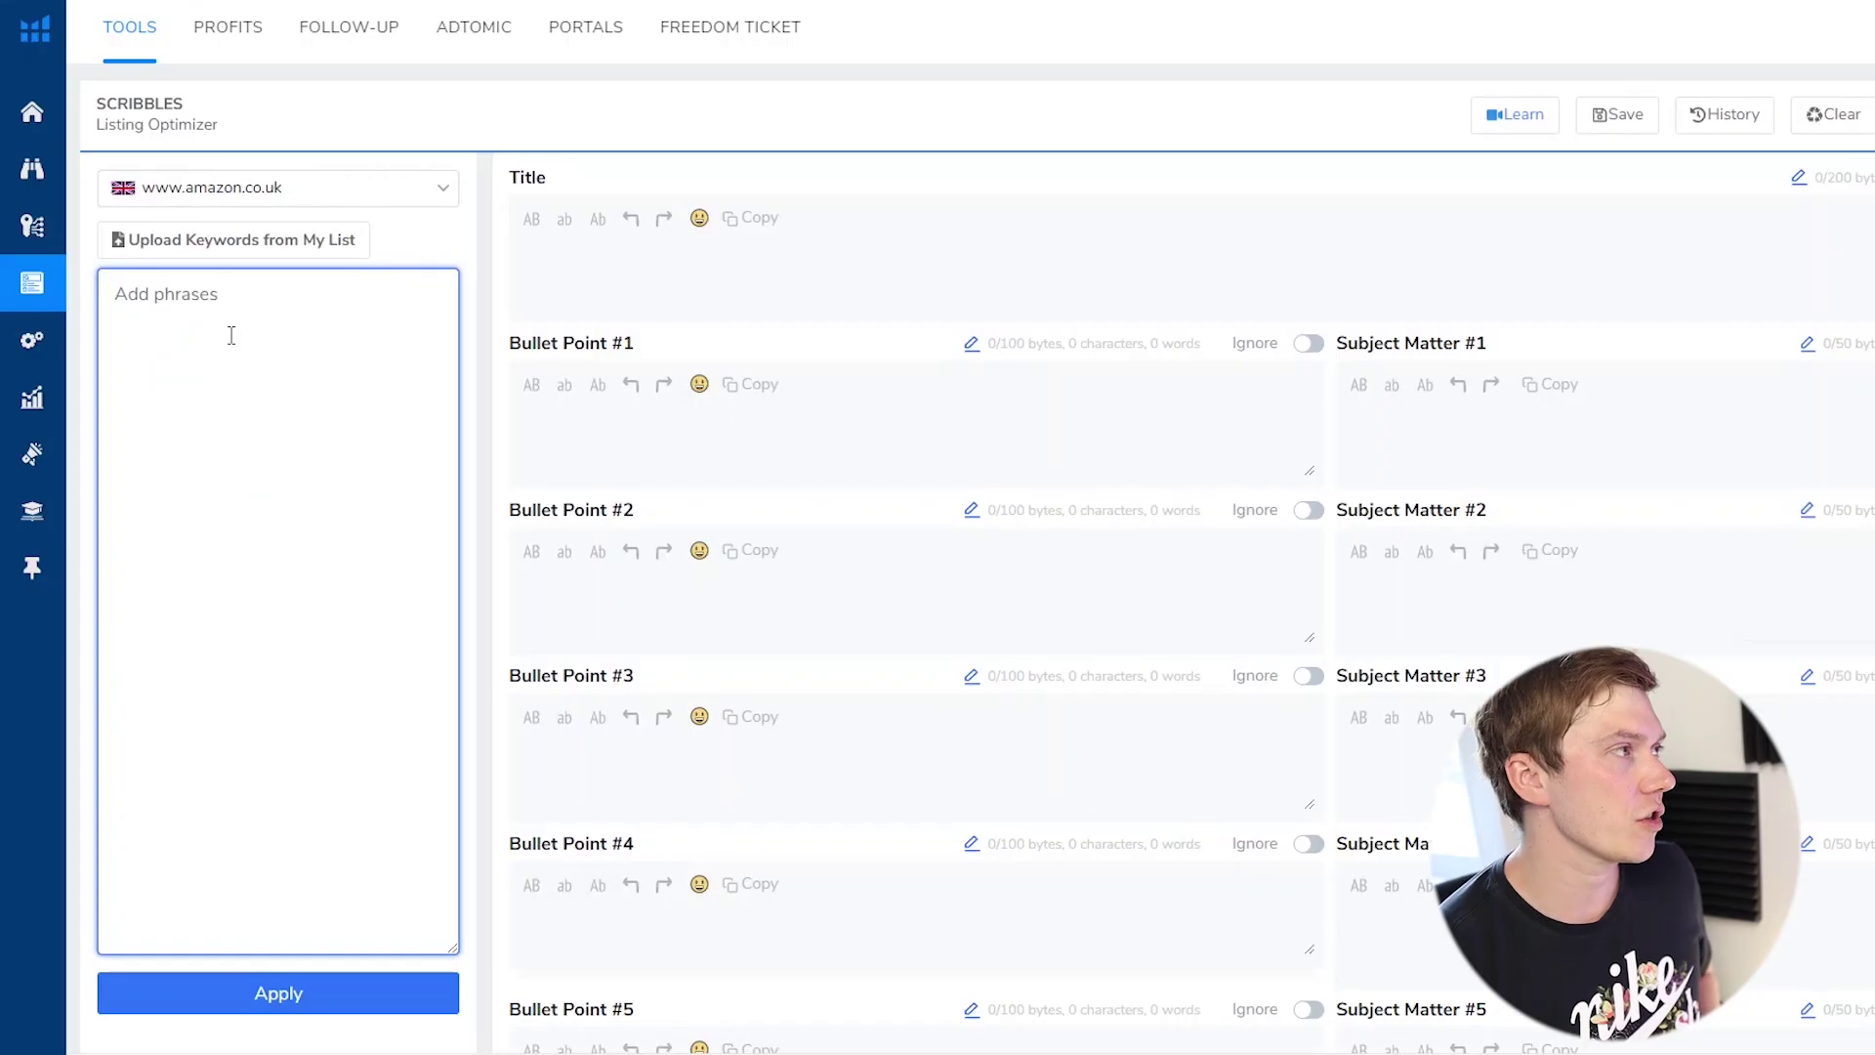
key(ctrl+v)
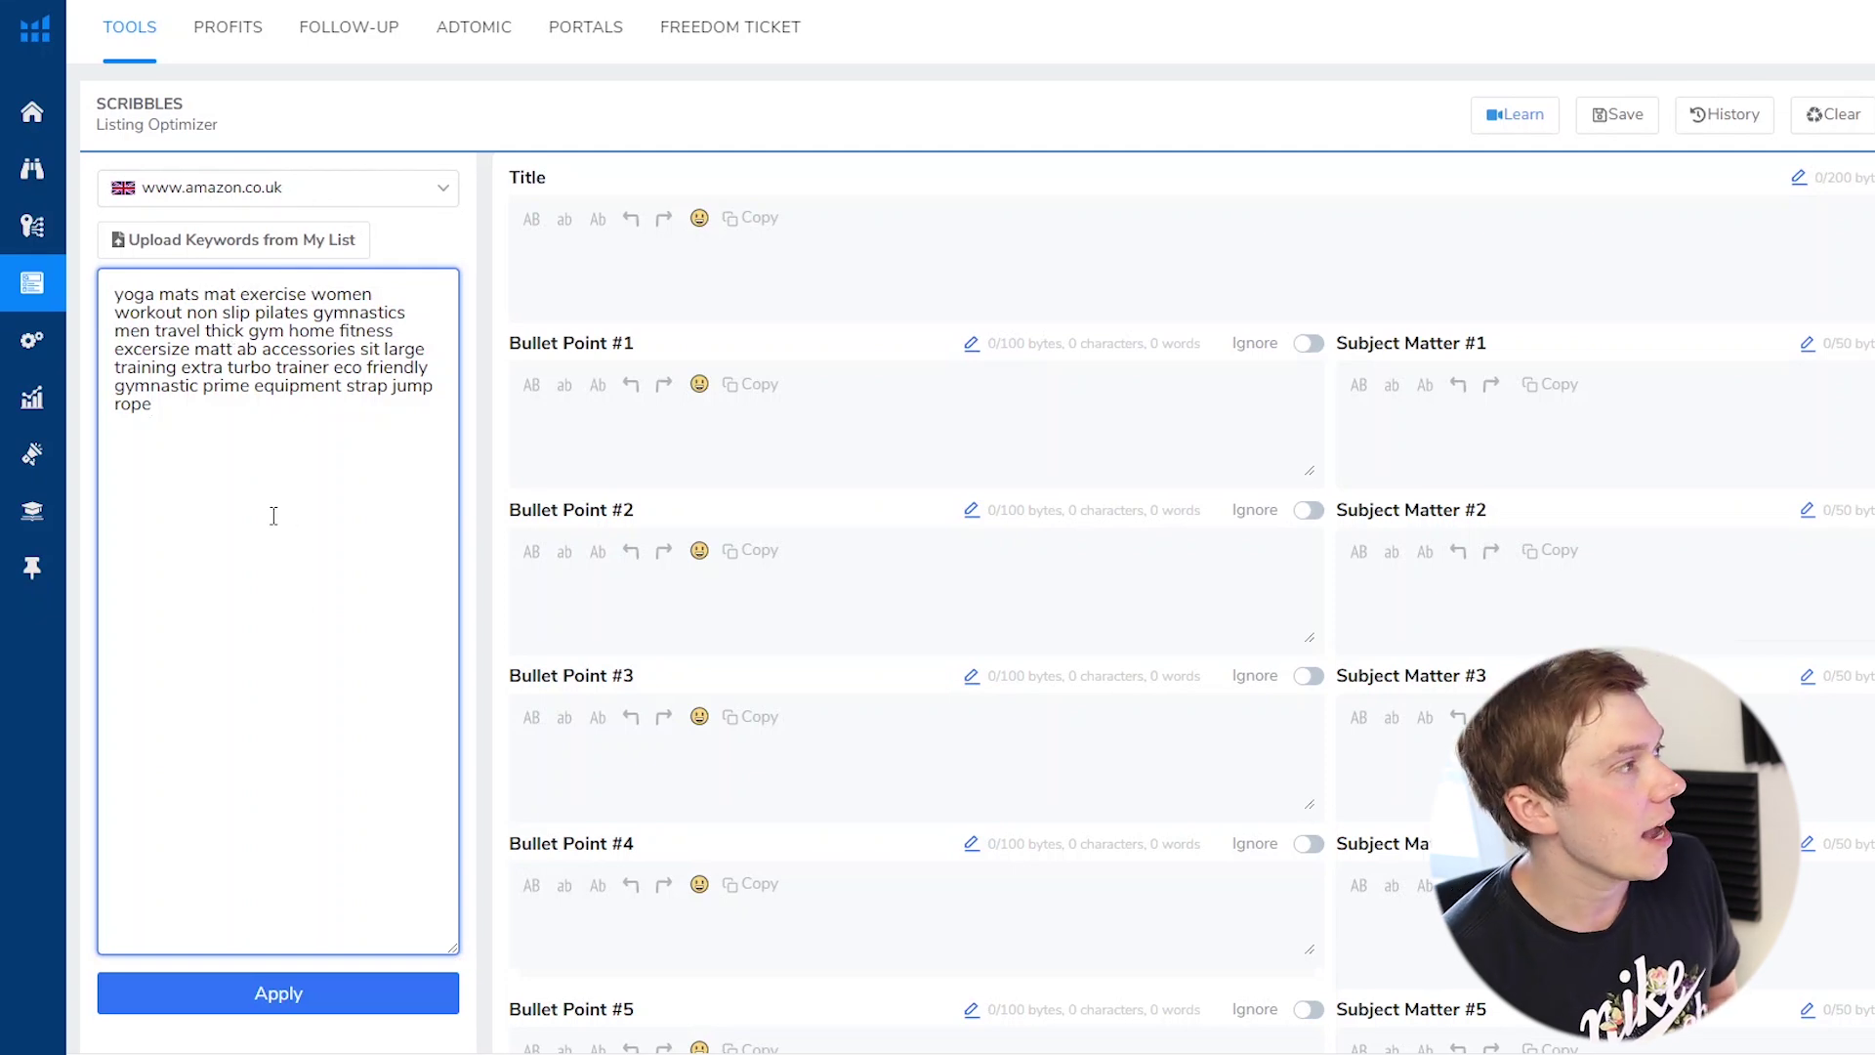
drag(118, 295, 229, 442)
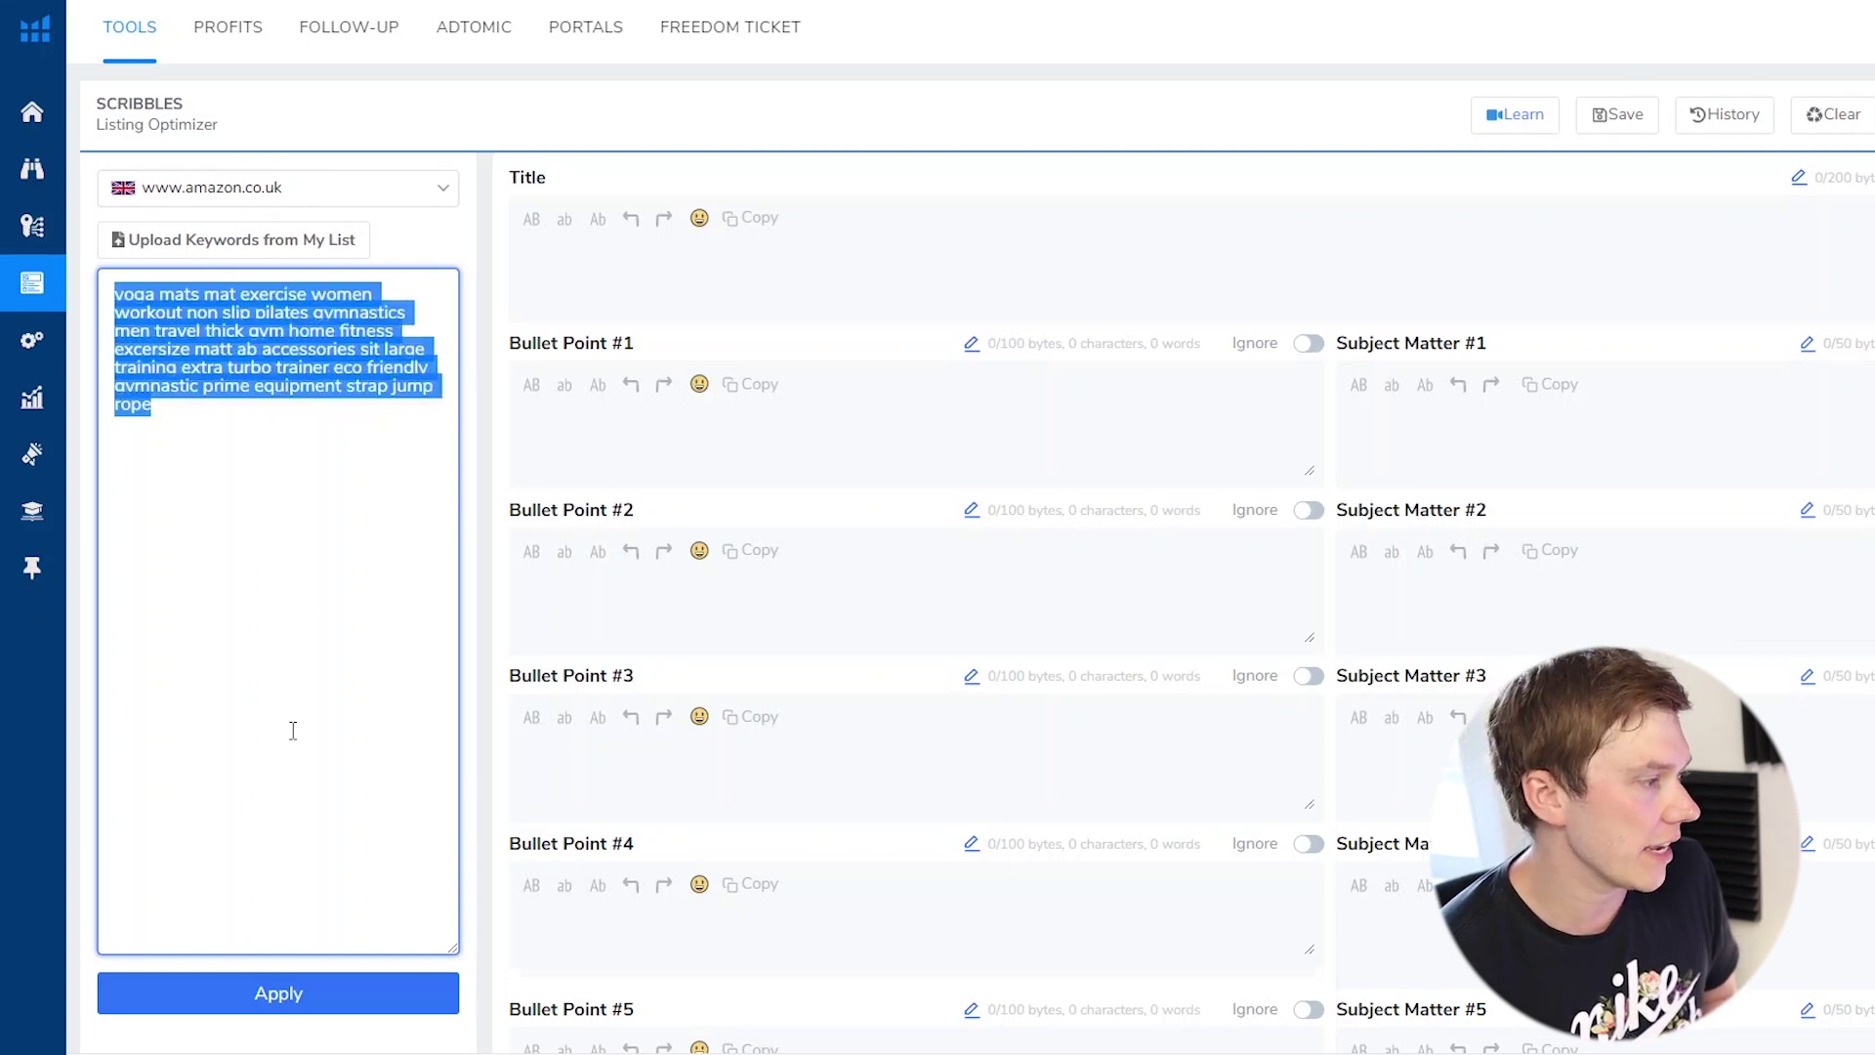
click(305, 992)
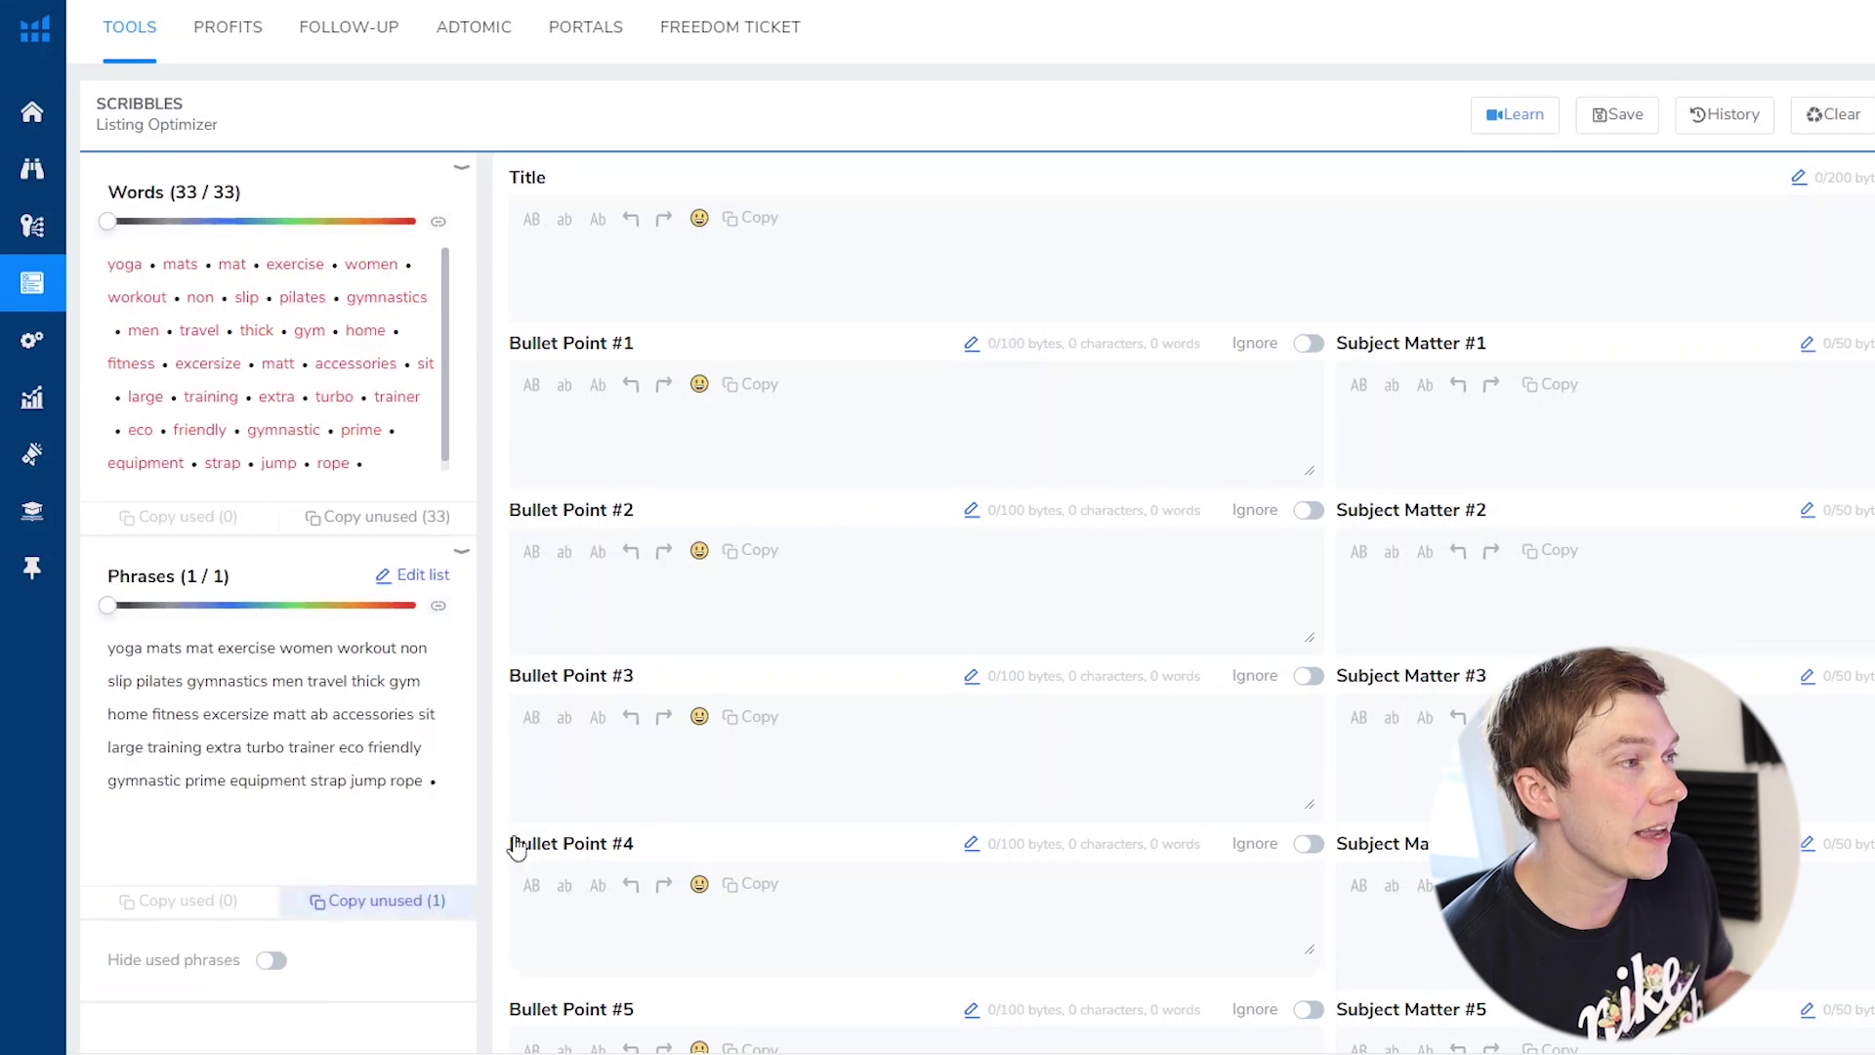
Write "yoga Mat for Men and Women" in the listing's Title.
click(714, 276)
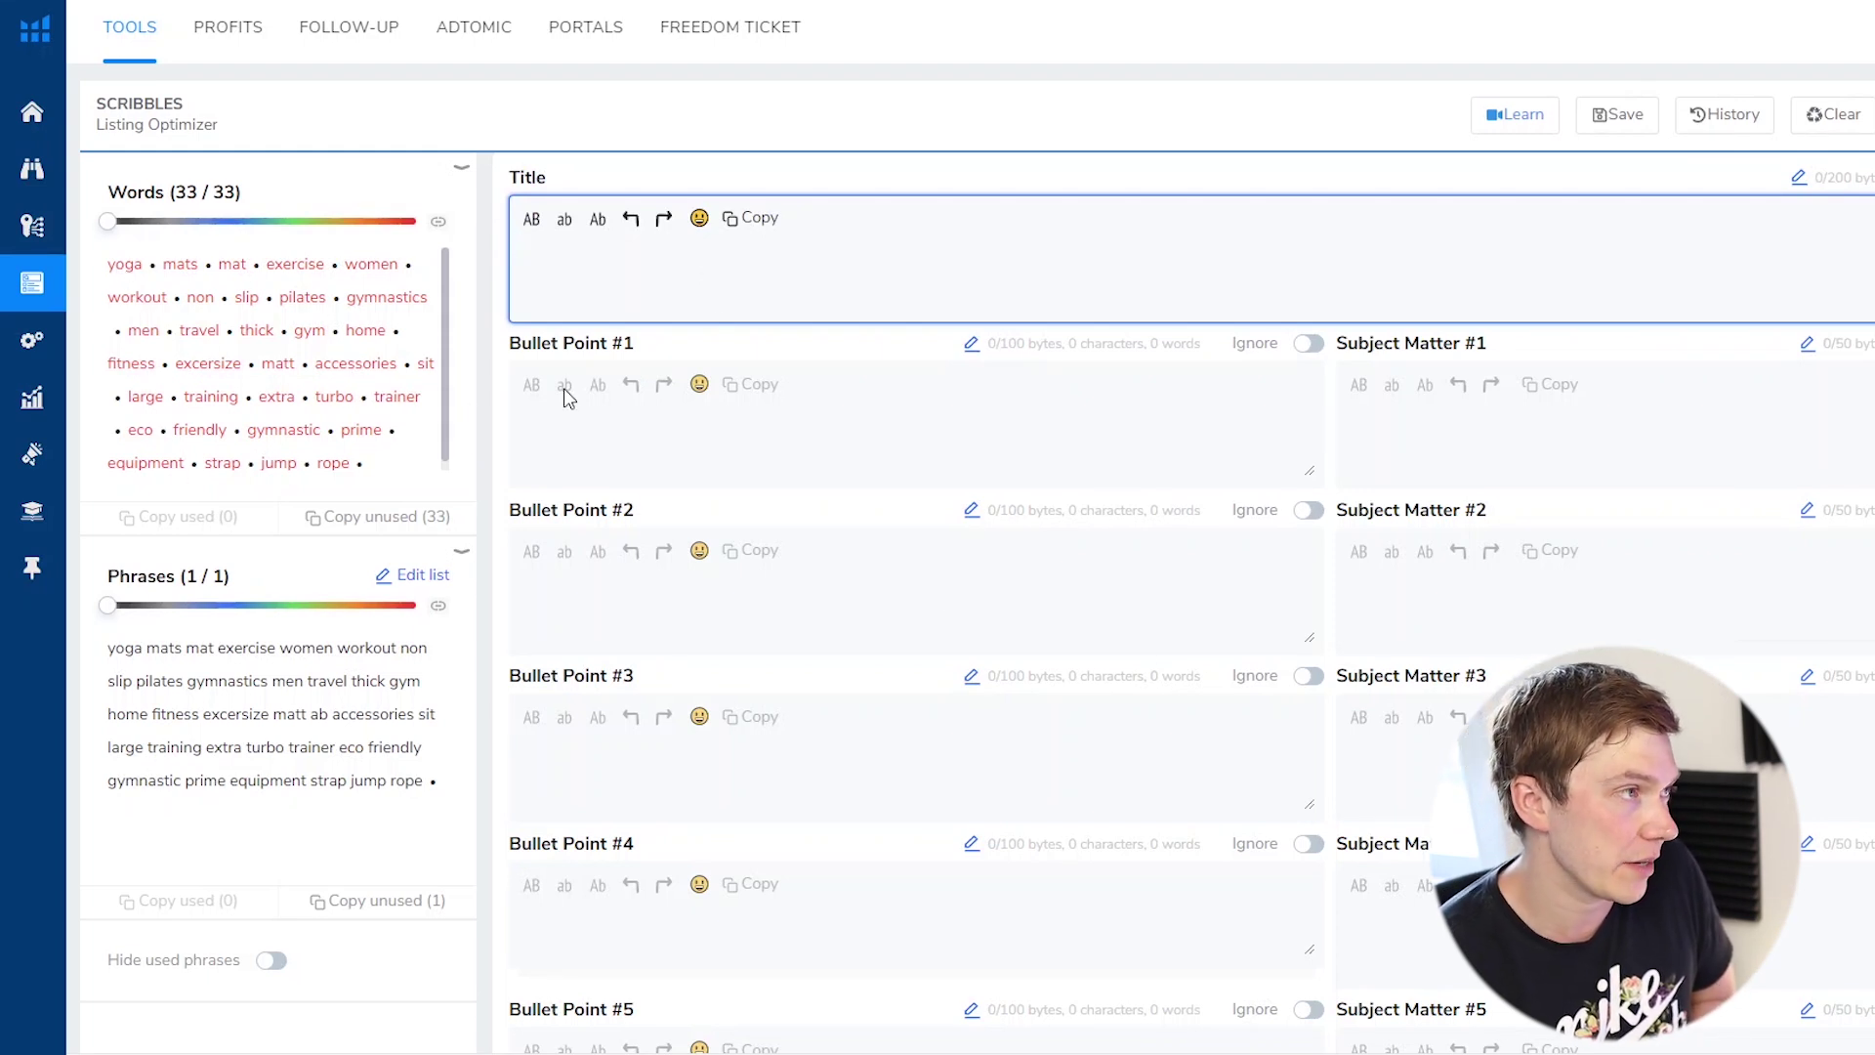
text(yog)
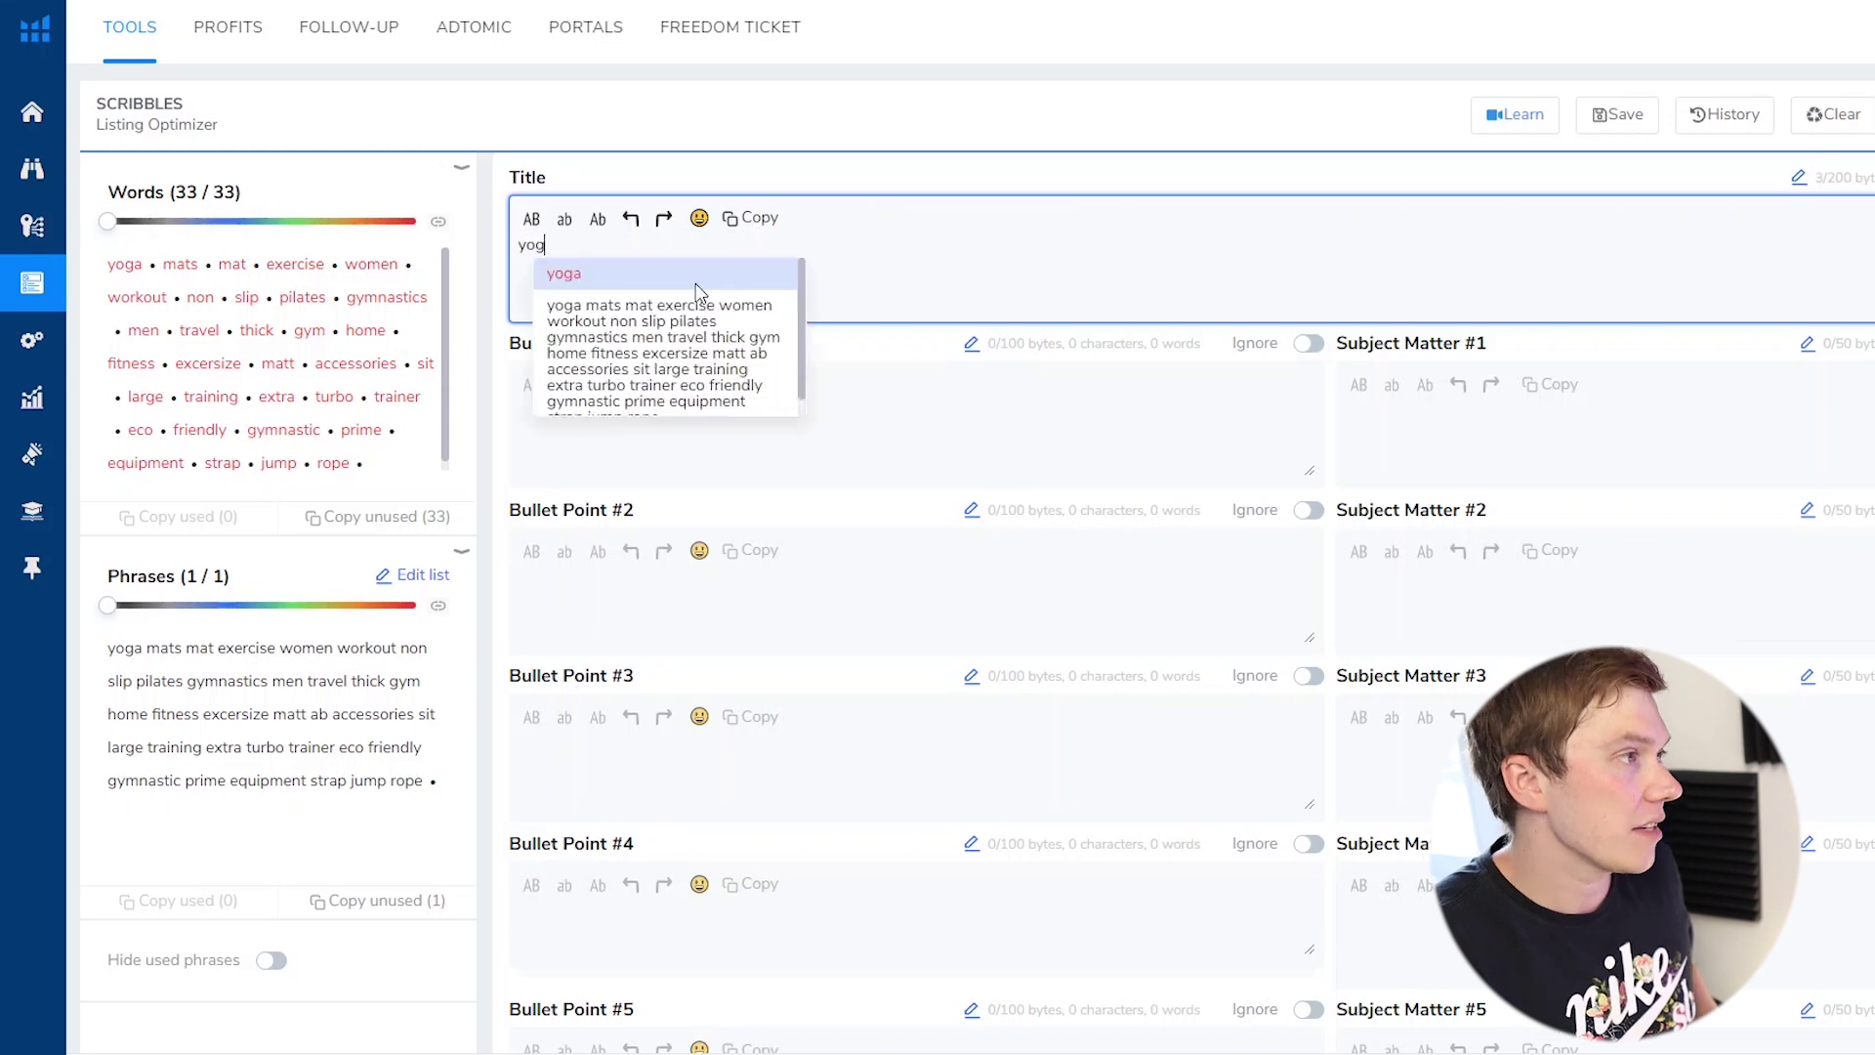
text(a Mat)
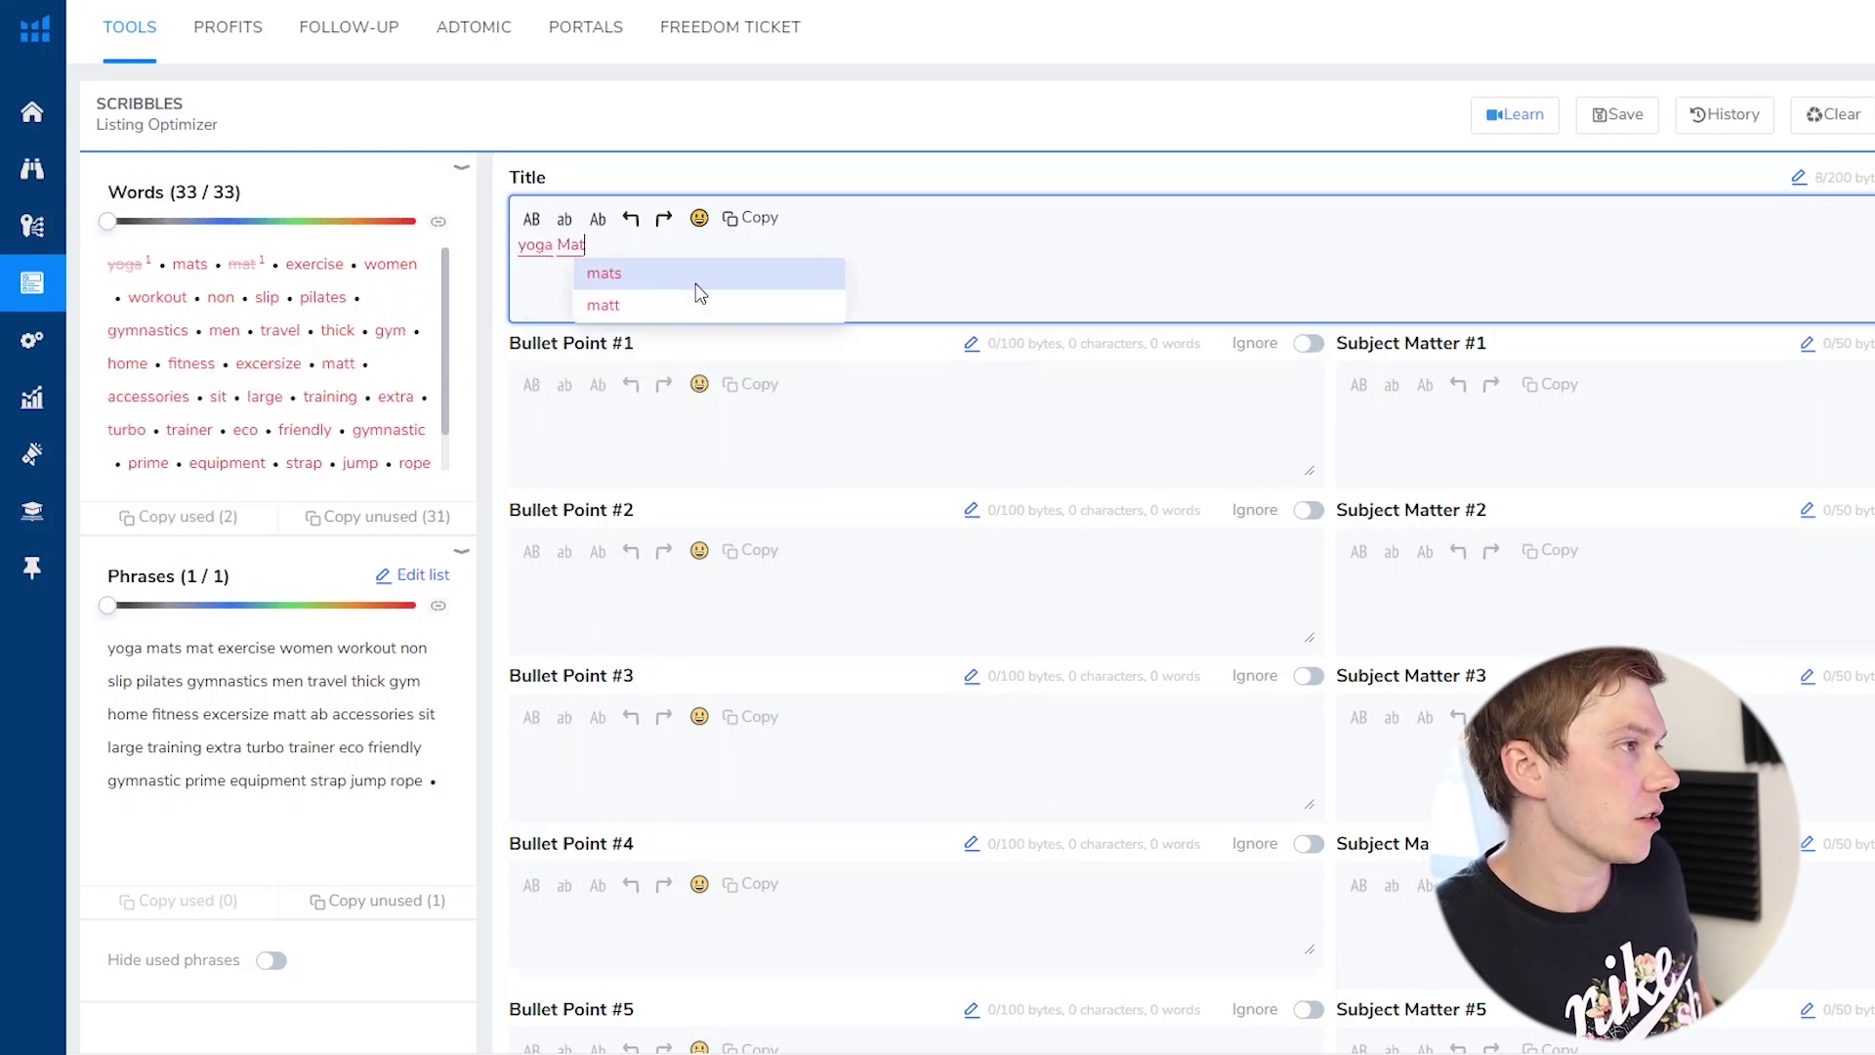
text( for Men and Women)
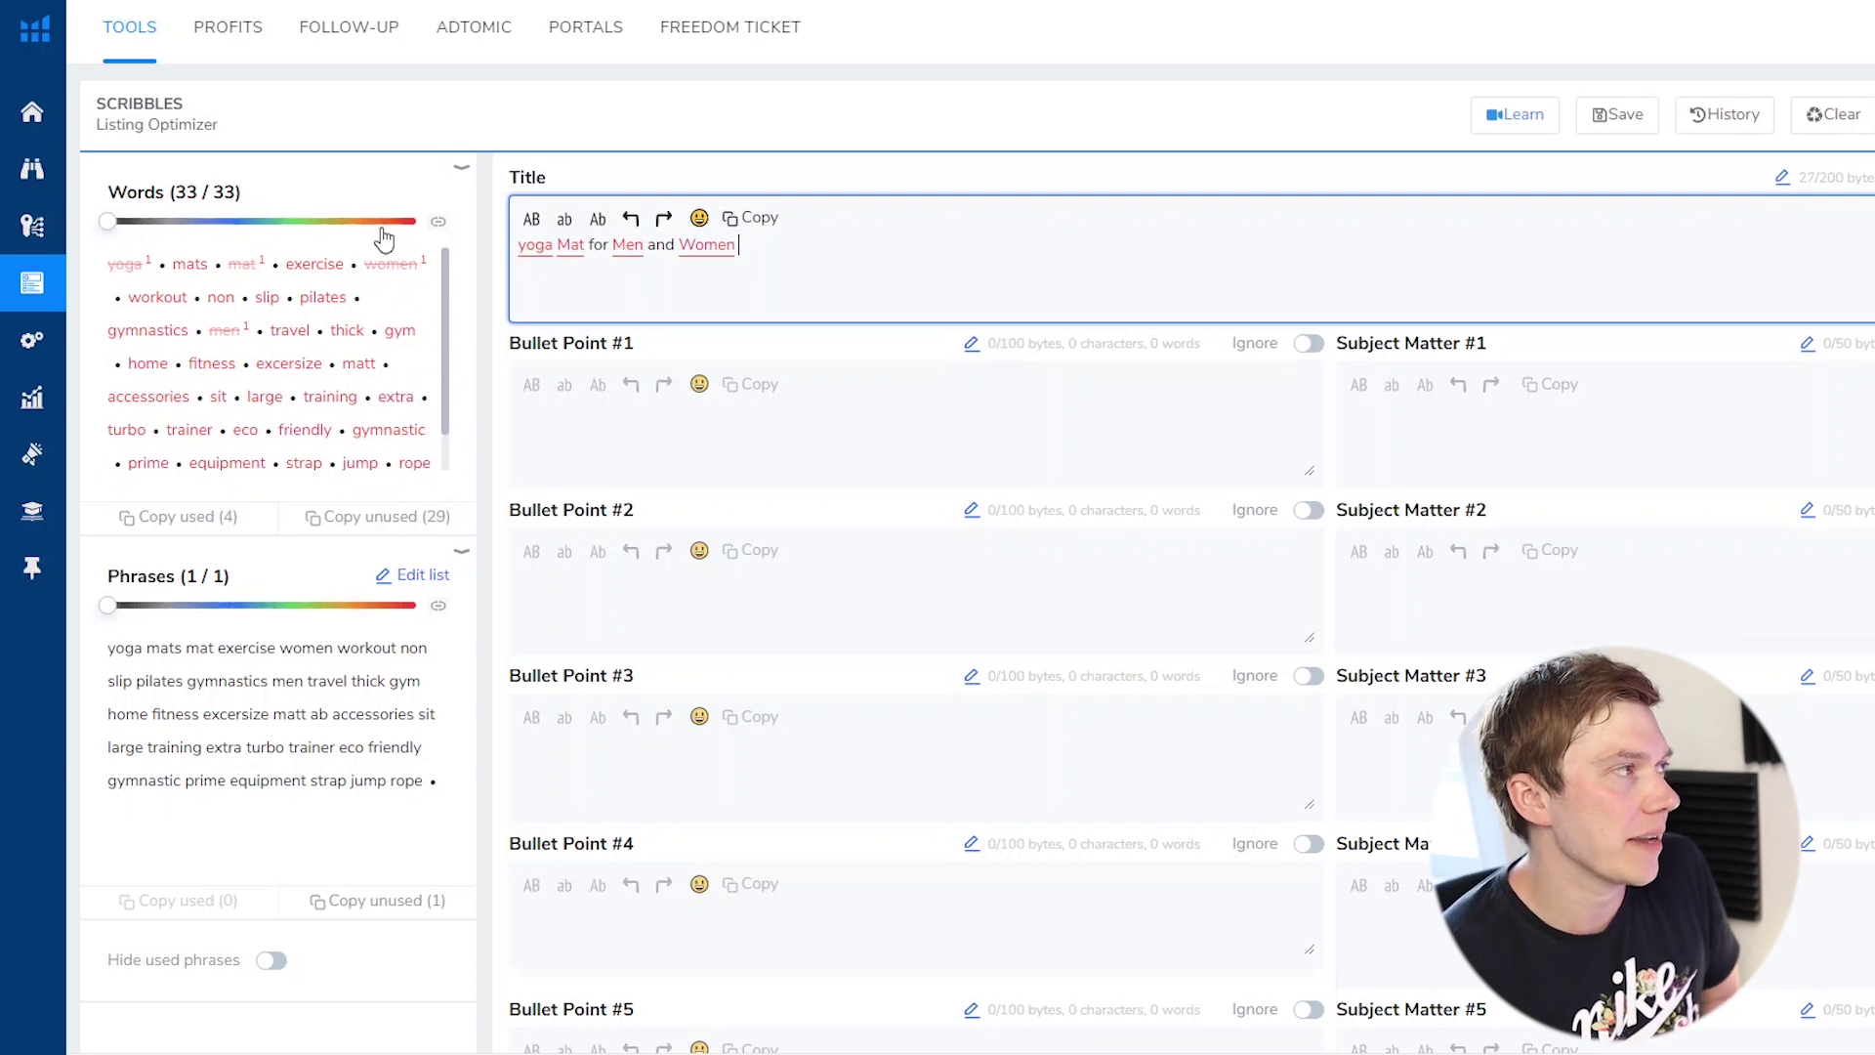